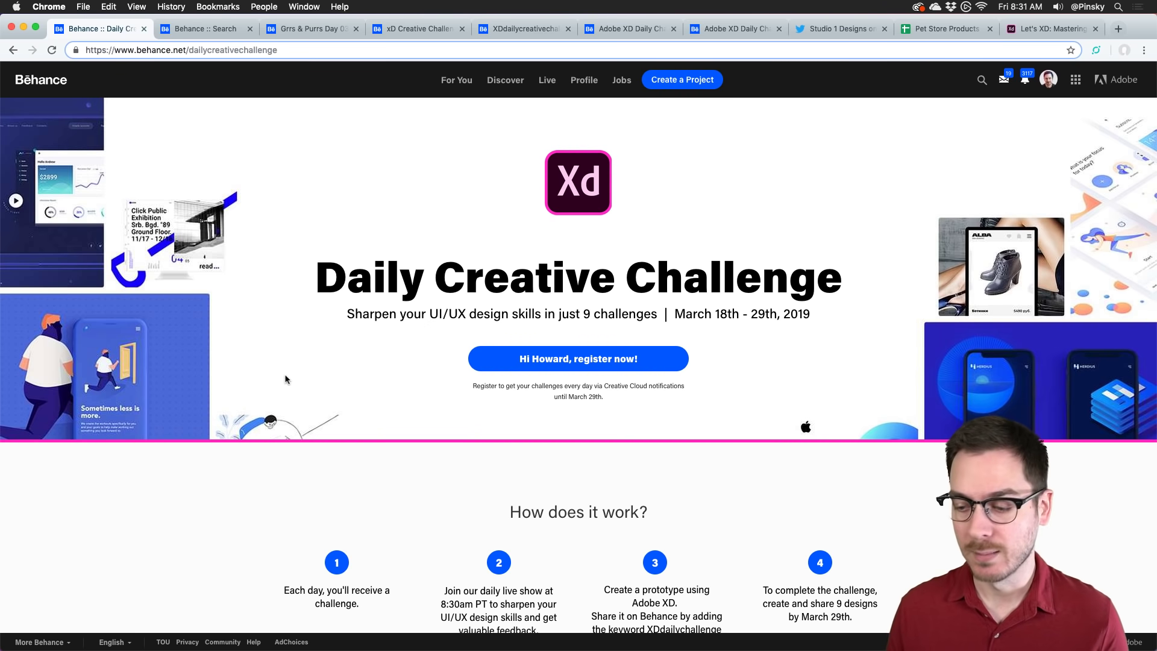
Step: Review how the Daily Creative Challenge works and its next steps on the Behance challenge page
scroll(284, 380, down, 5)
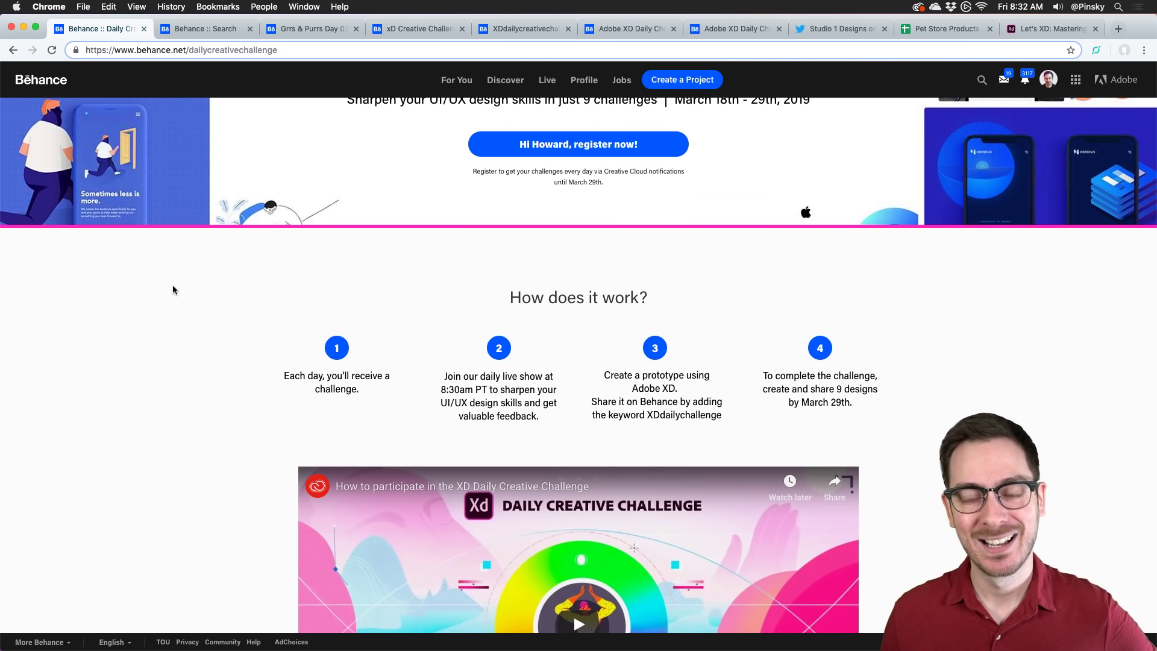
scroll(174, 287, down, 12)
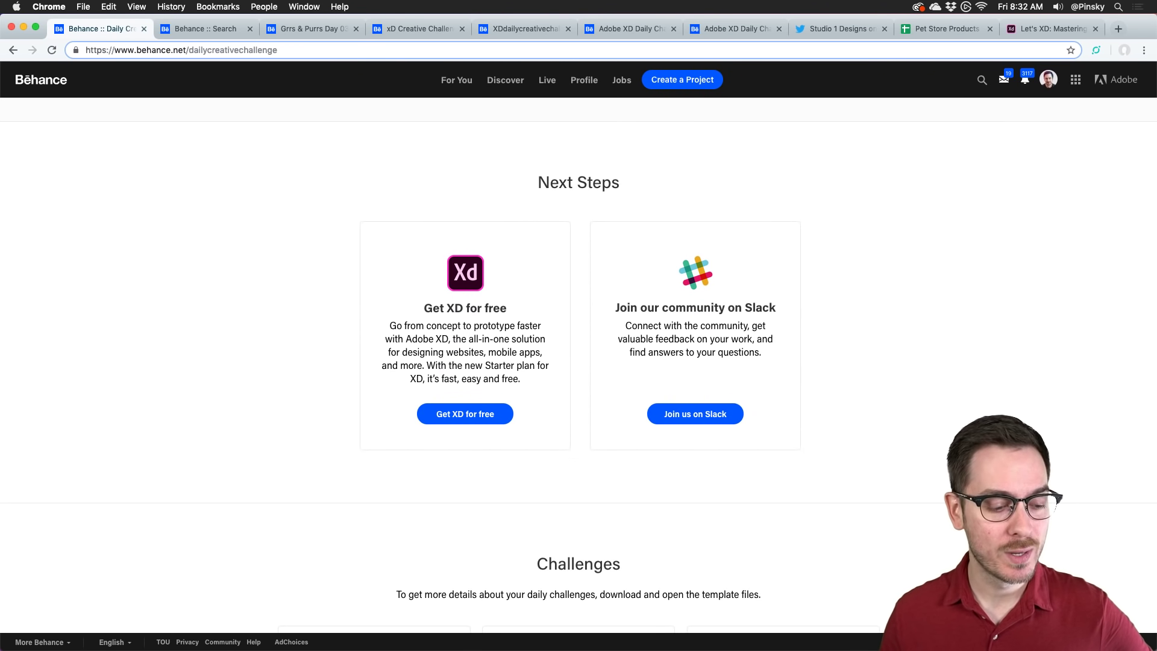
Step: Switch to Slack and look through the Adobe XD workspace's announcements and design_feedback channels
key(super+Tab)
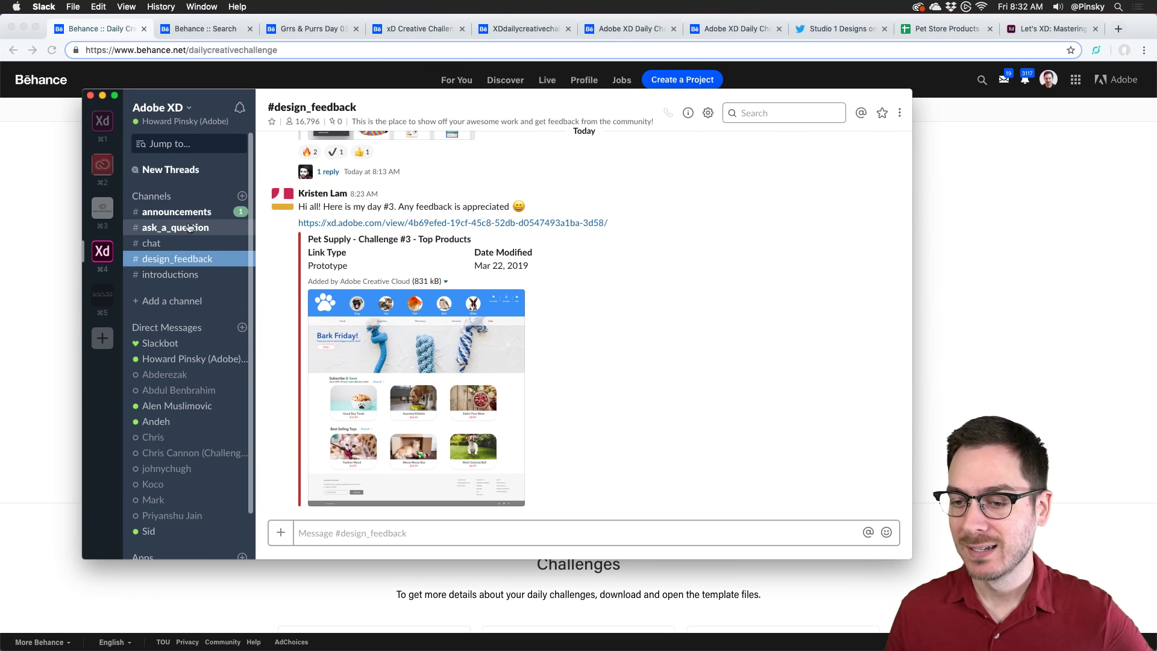
click(181, 212)
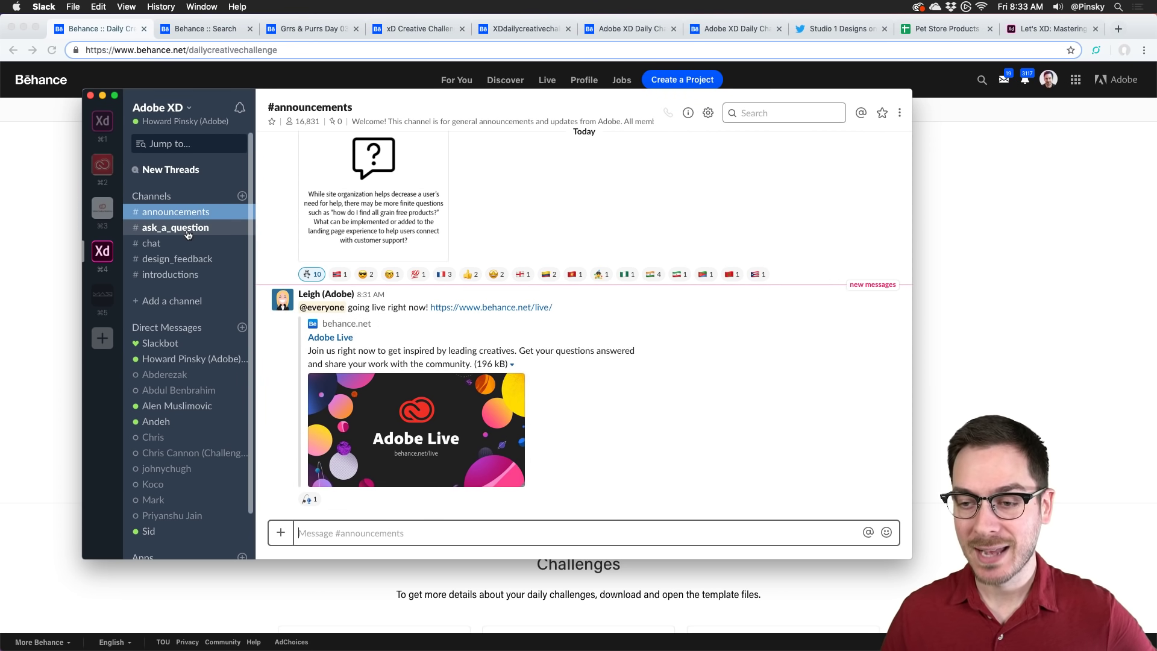
click(171, 261)
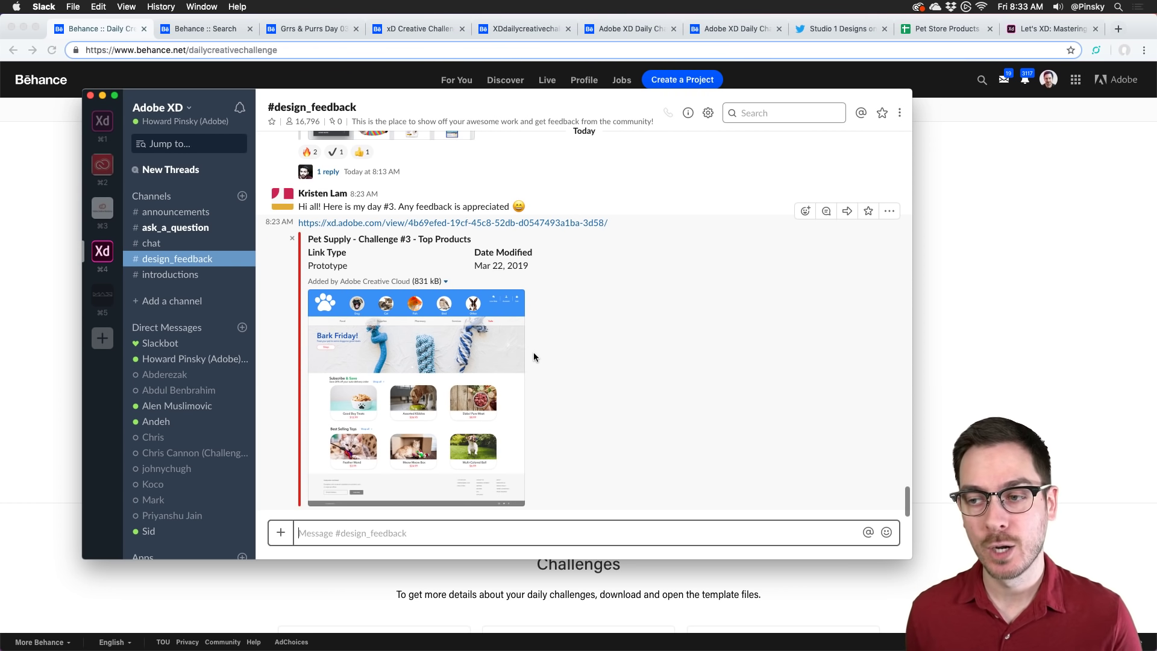
scroll(533, 357, up, 10)
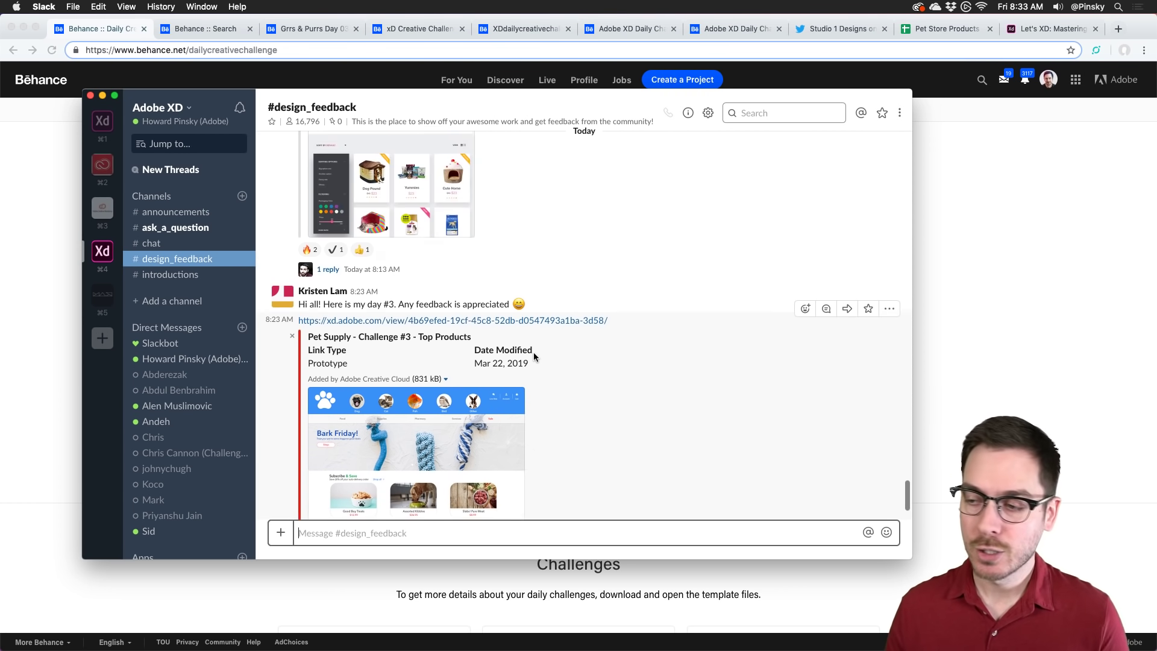
scroll(534, 357, up, 15)
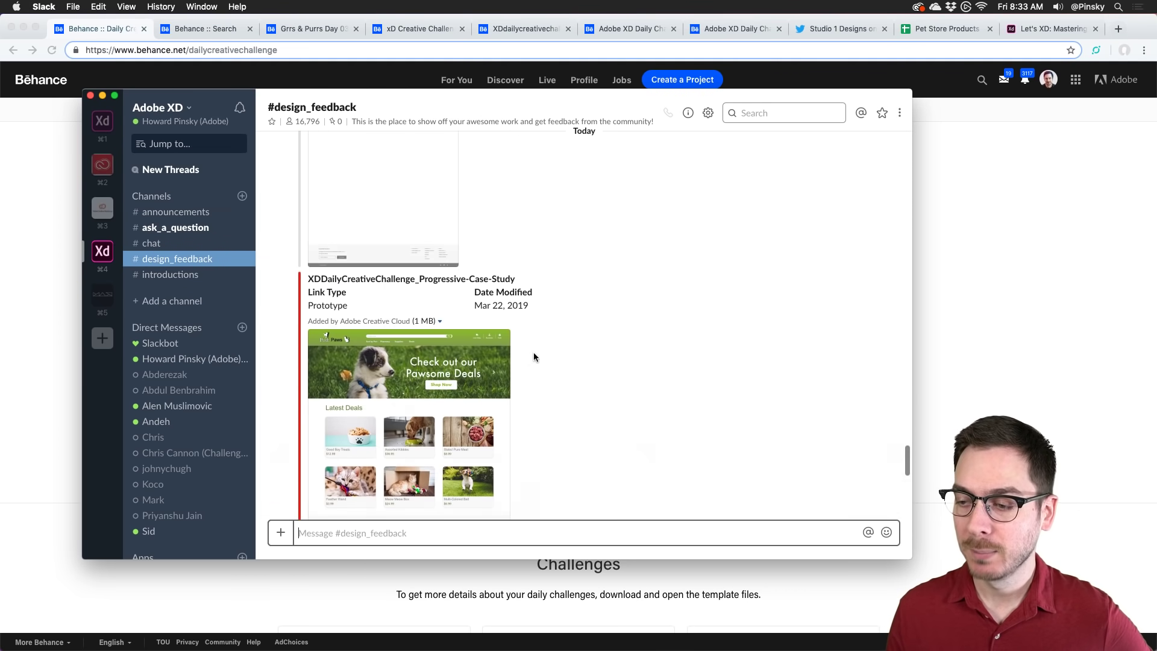
scroll(535, 357, down, 15)
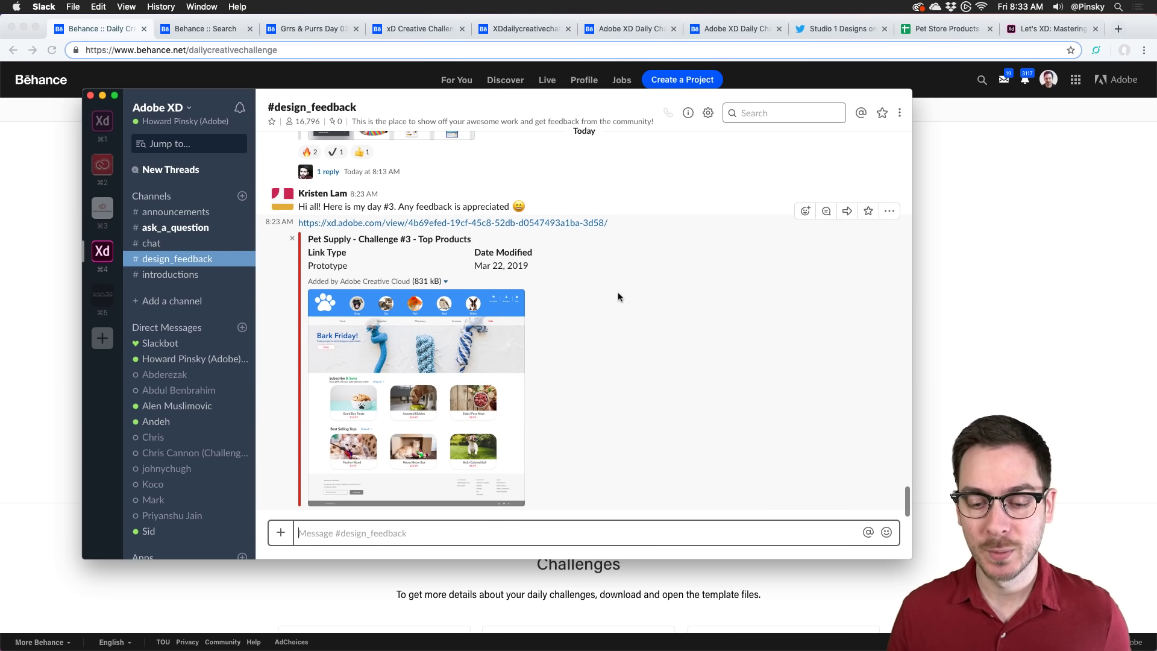
Step: Return to the Daily Creative Challenge page in Chrome and reload it to refresh the list of challenges
click(1025, 324)
scroll(173, 269, down, 10)
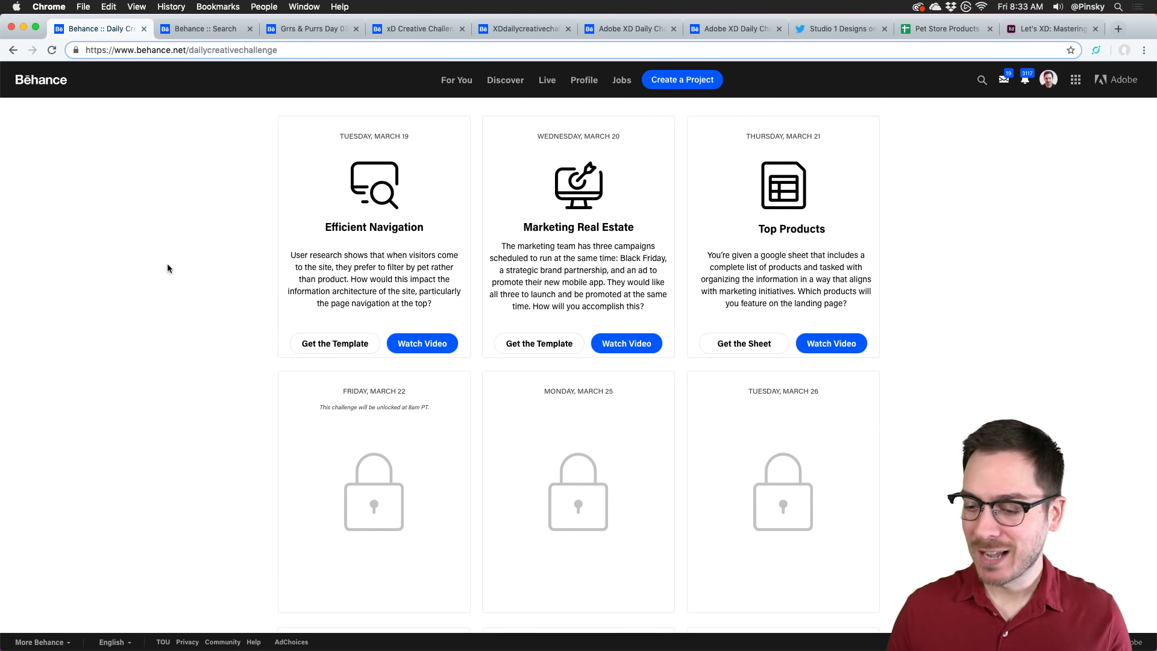
click(52, 50)
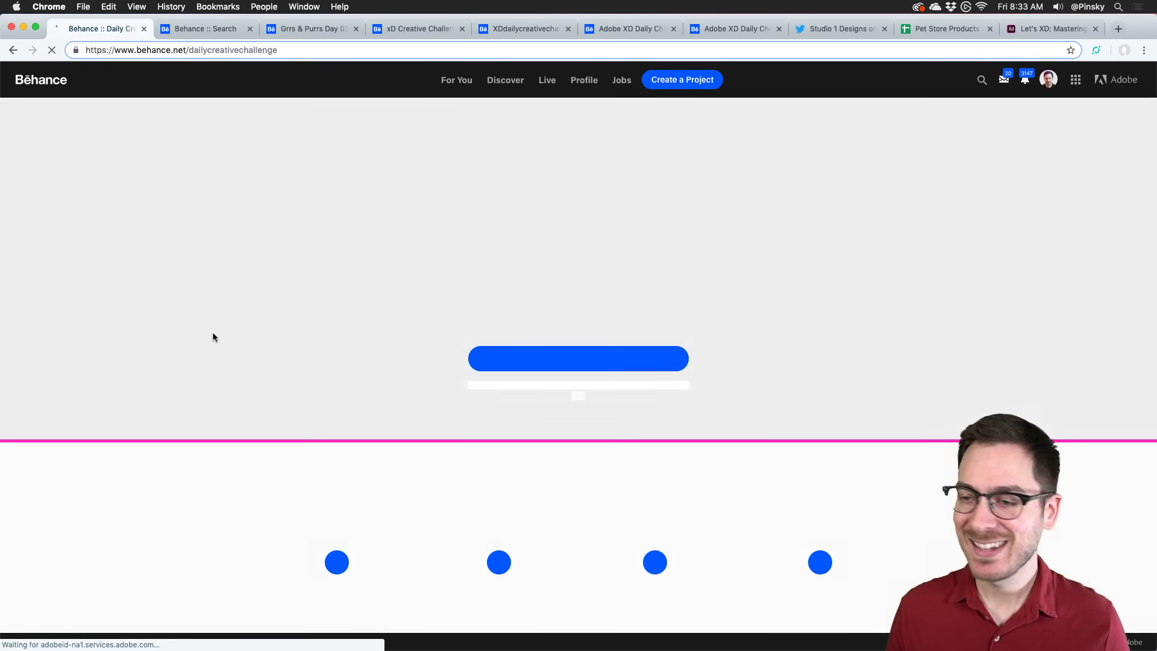
Step: Examine the User Support challenge card for Friday, March 22, enlarging it to read its description
scroll(214, 337, down, 7)
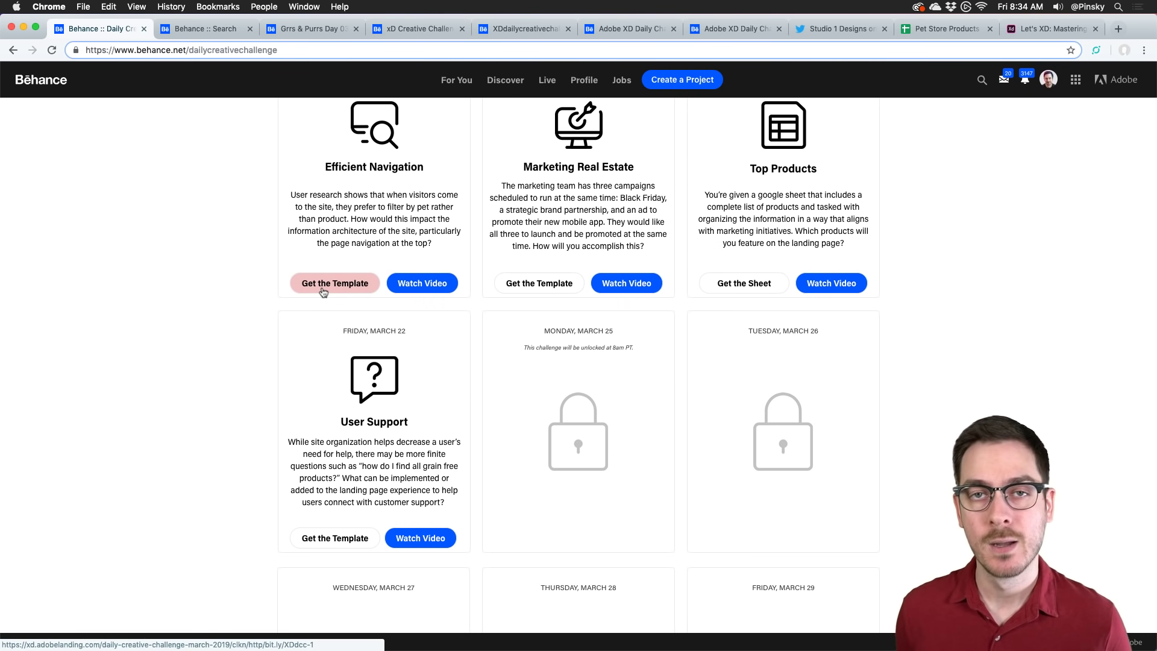
scroll(324, 292, down, 1)
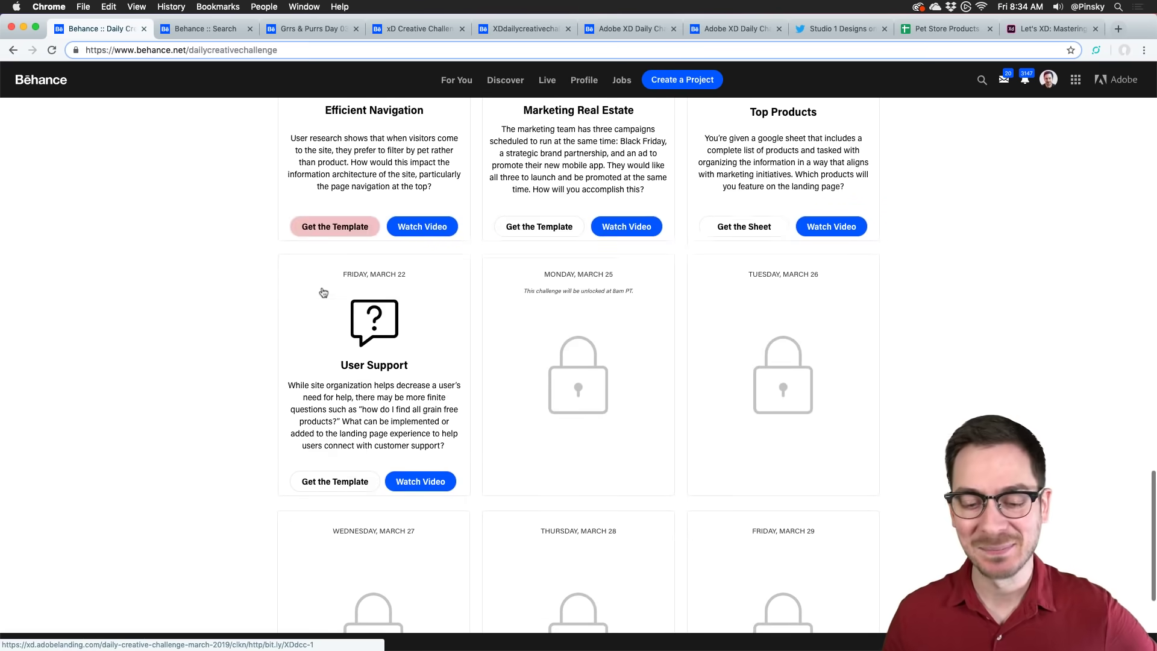
scroll(386, 370, up, 5)
scroll(386, 370, up, 3)
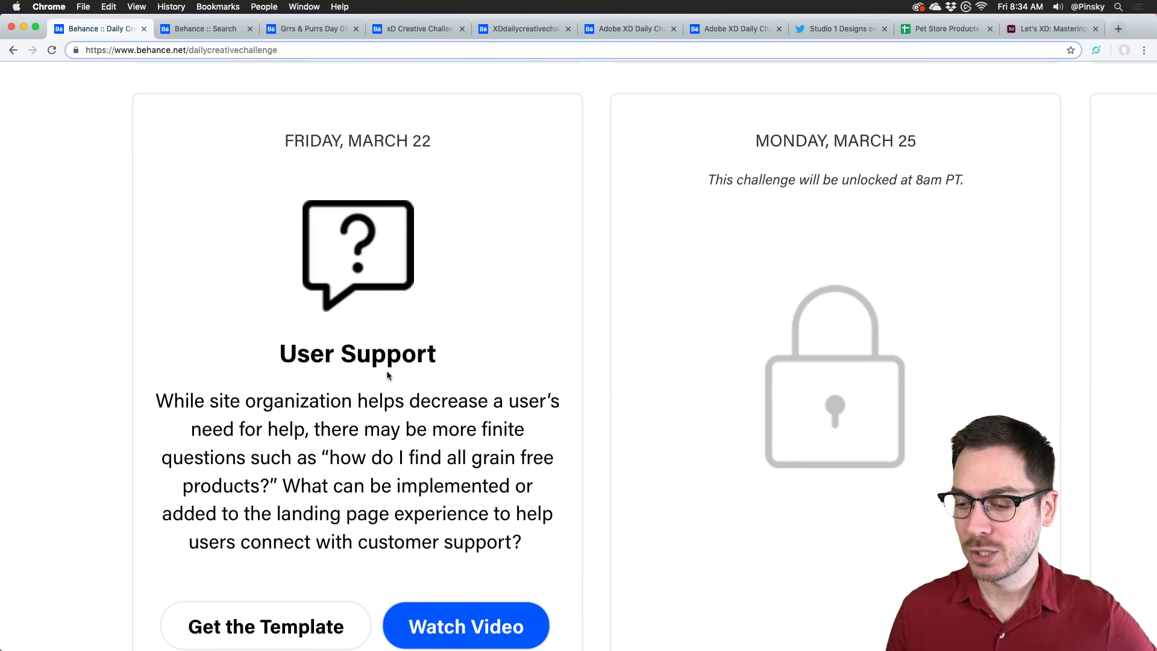
scroll(385, 370, down, 2)
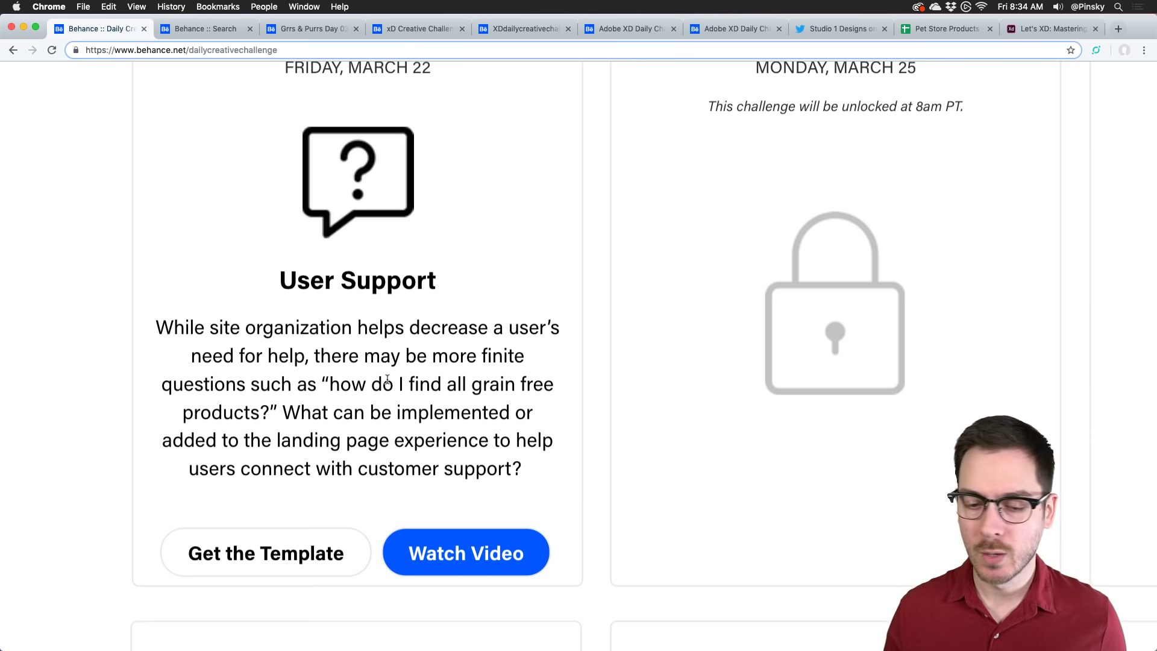
scroll(387, 380, down, 10)
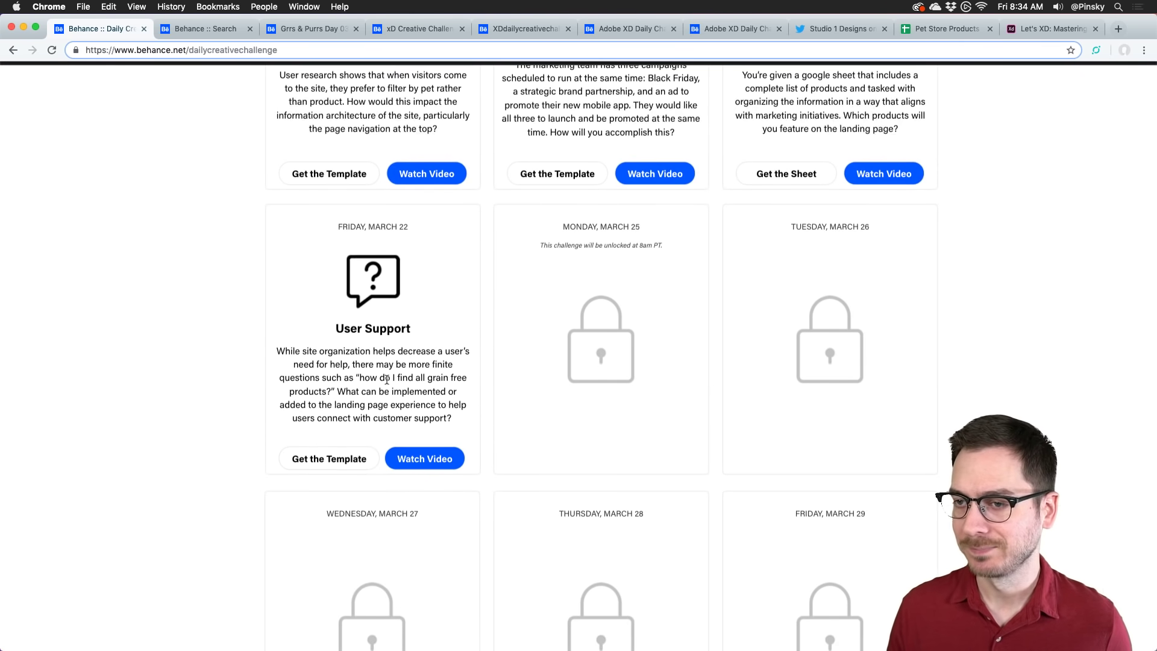
Step: View the XDDailyChallenge search results and examine the homepage design in the Grrs & Purrs Day 03 project
click(196, 28)
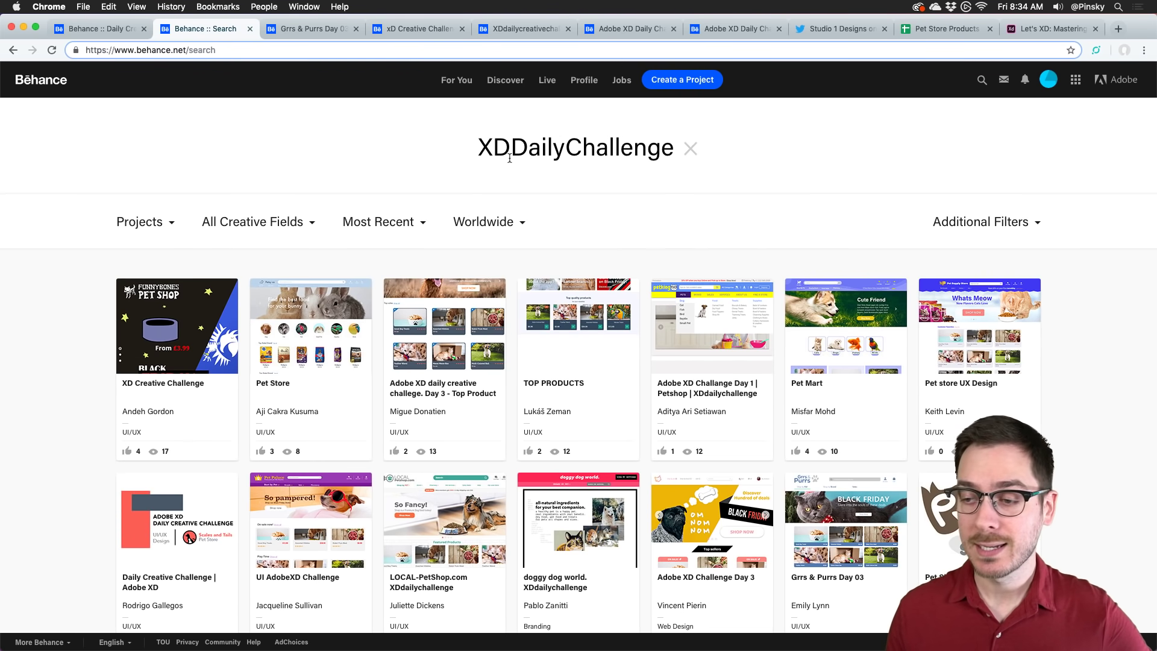
click(315, 29)
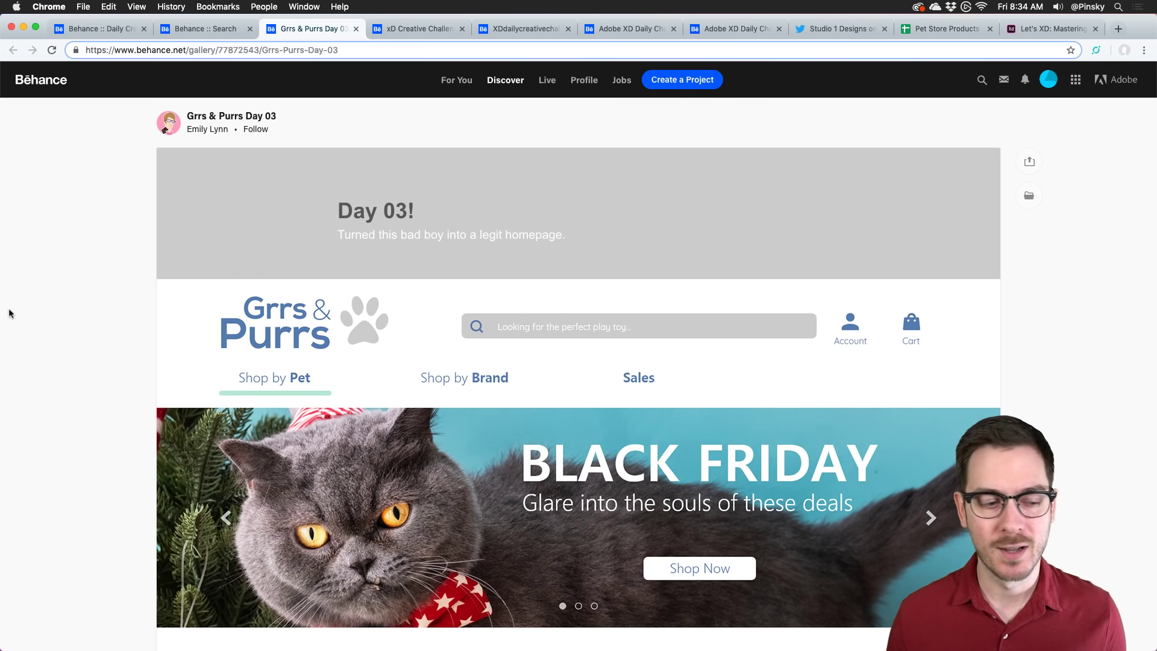
scroll(5, 348, down, 2)
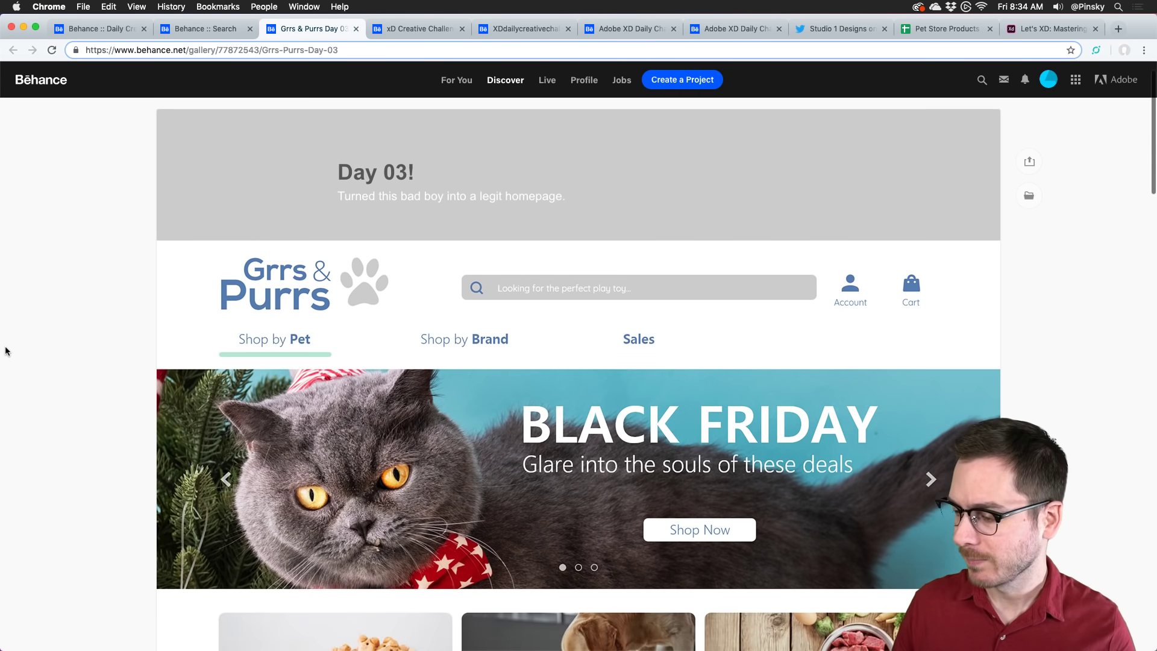
scroll(75, 310, down, 3)
scroll(85, 307, up, 4)
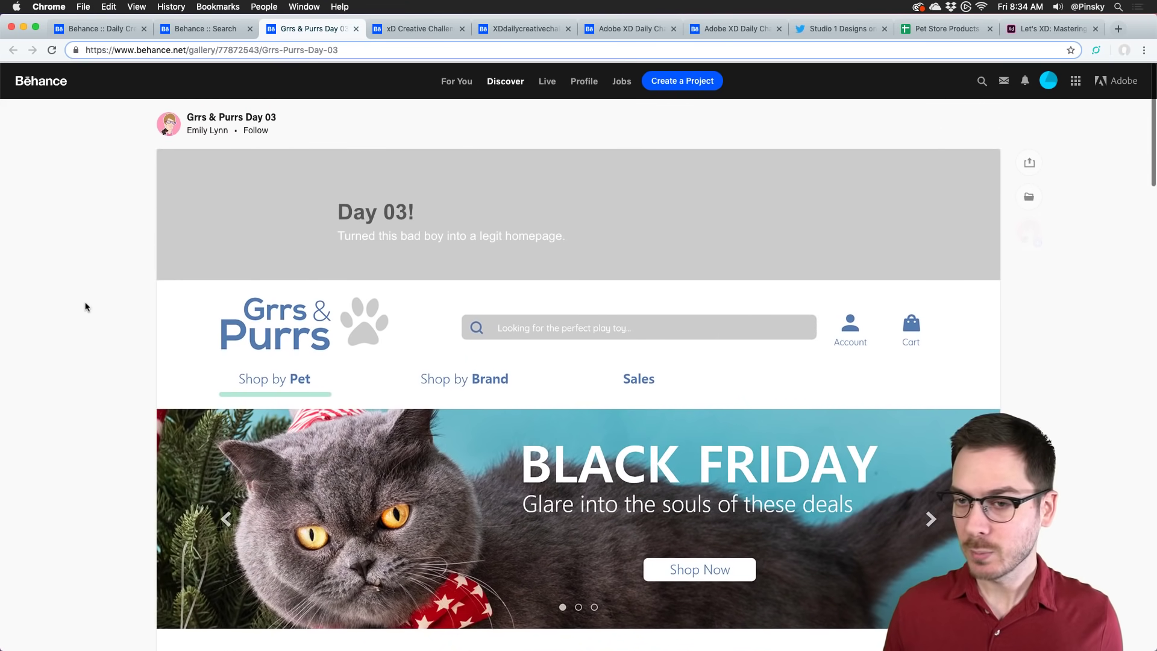
scroll(85, 307, down, 1)
scroll(85, 307, down, 2)
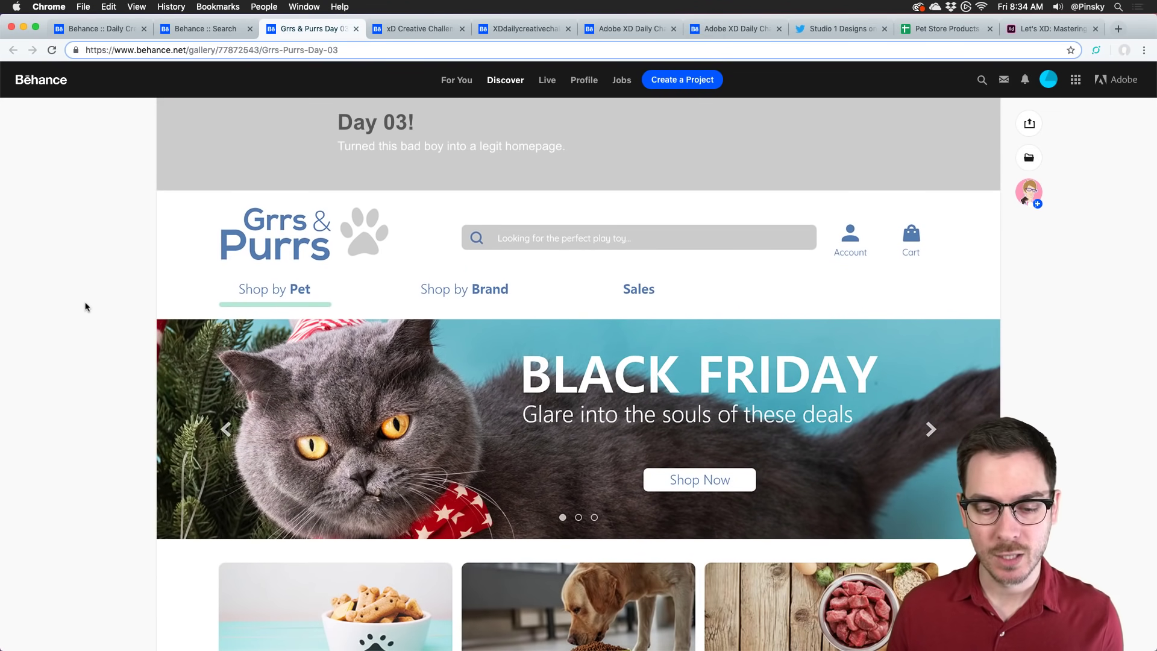
scroll(85, 306, down, 3)
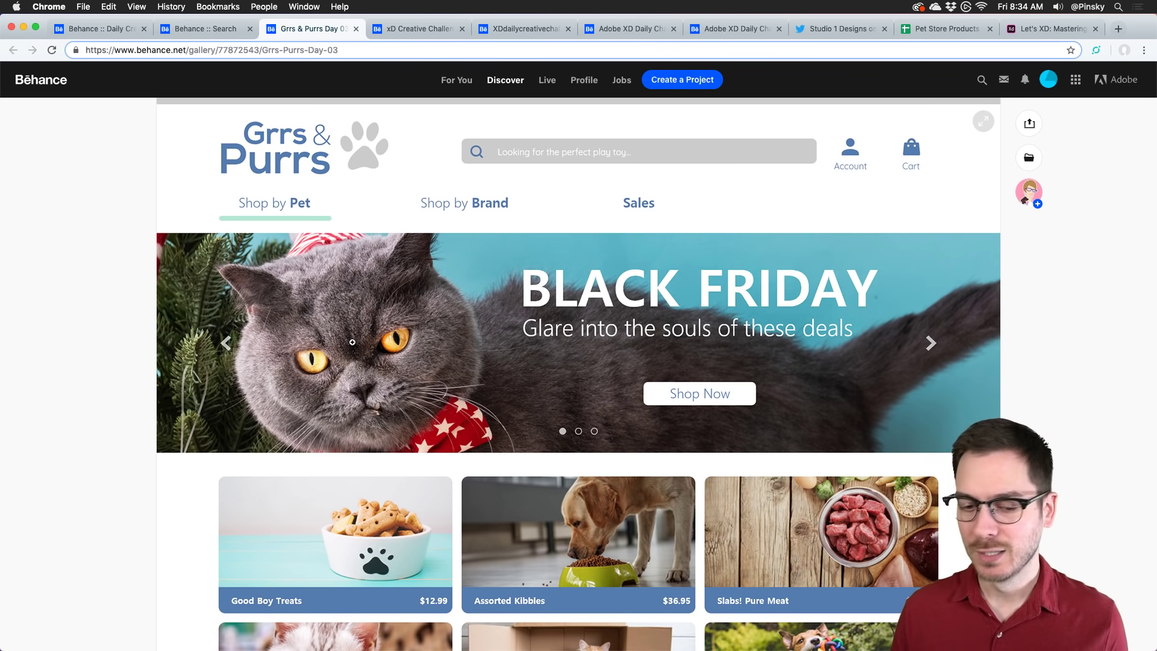
scroll(352, 343, down, 3)
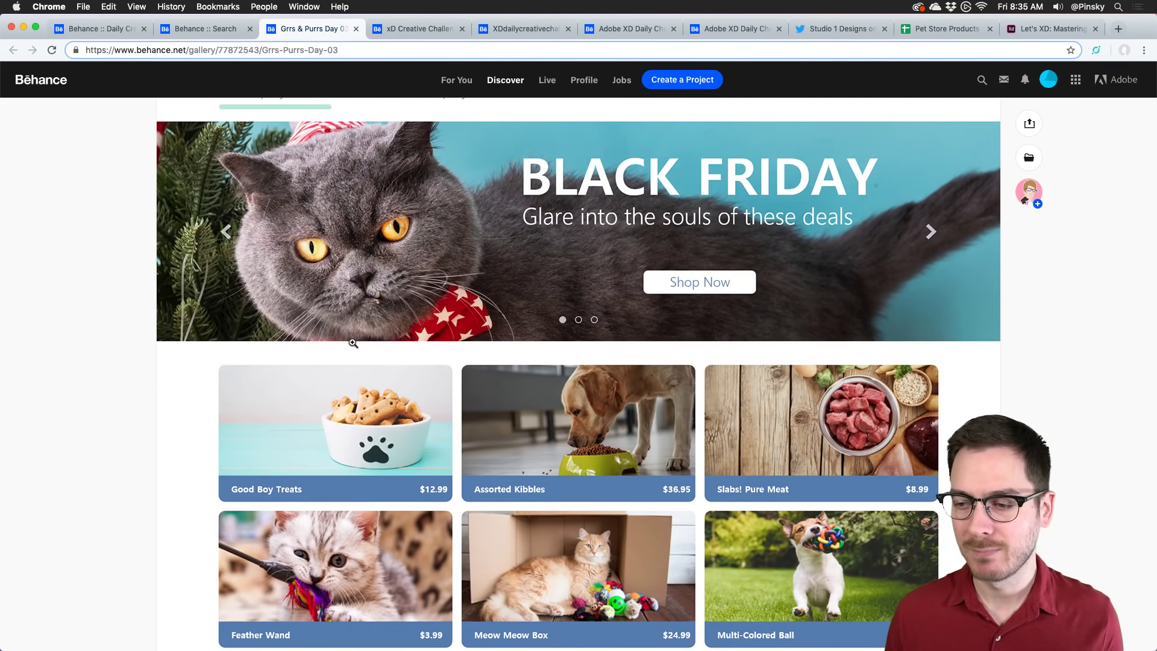
scroll(523, 244, down, 5)
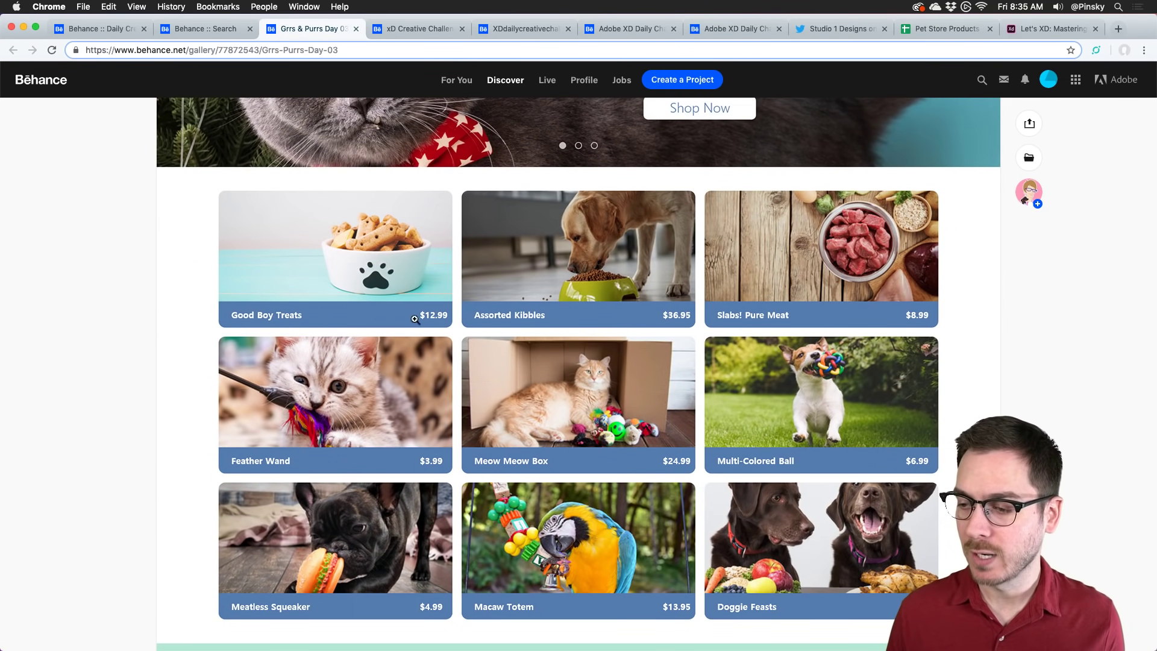
scroll(292, 325, down, 3)
scroll(291, 326, up, 10)
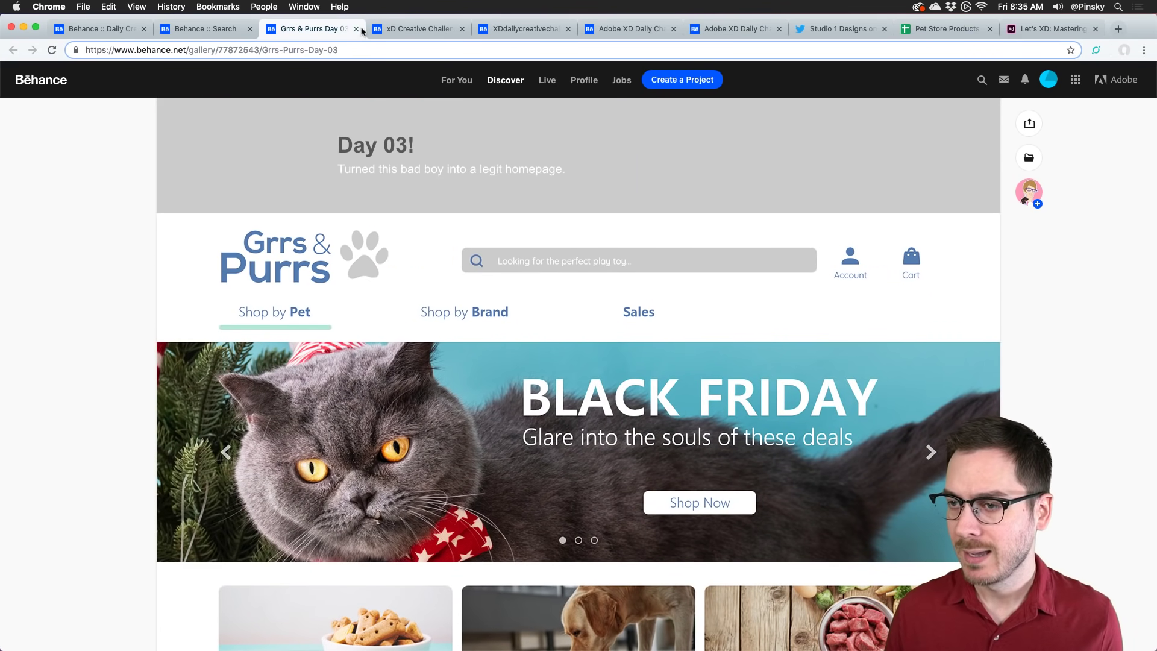
Step: Close the Grrs & Purrs project, then launch and look through the interactive prototype of xD Creative Challenge #03
click(355, 29)
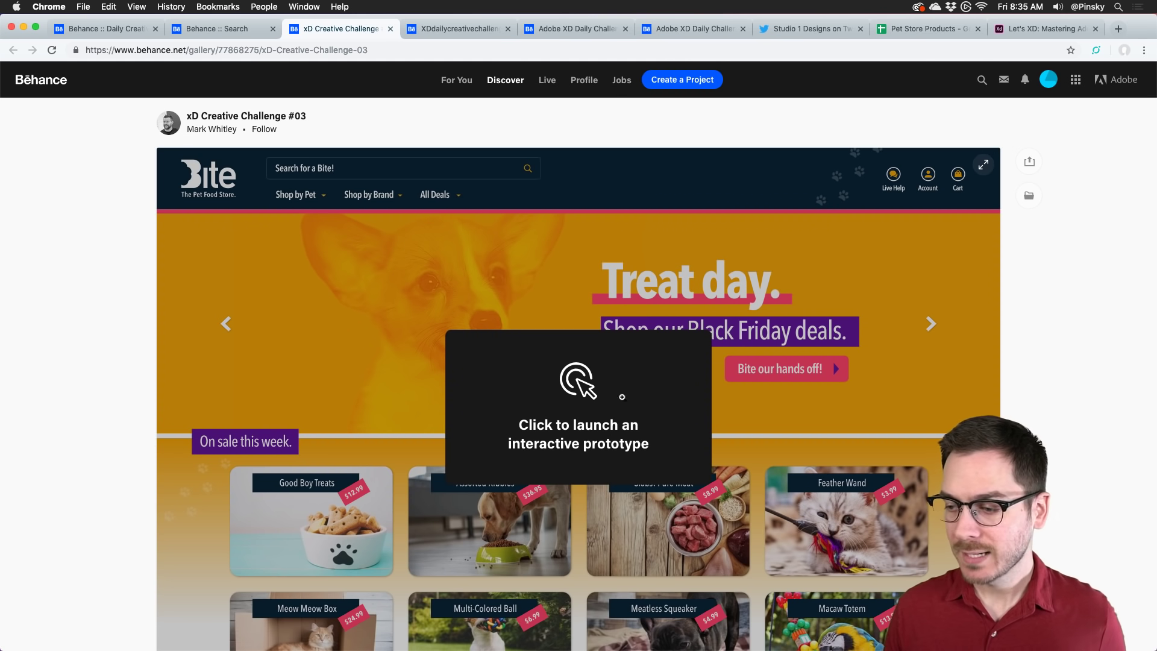
click(463, 388)
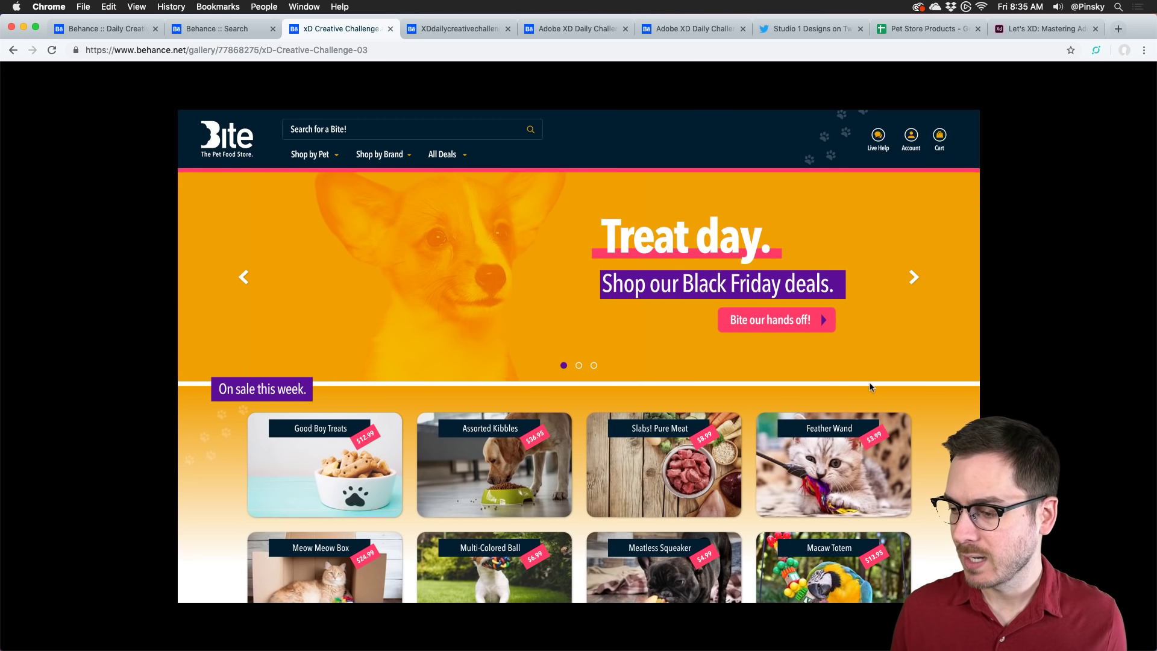
scroll(874, 380, down, 3)
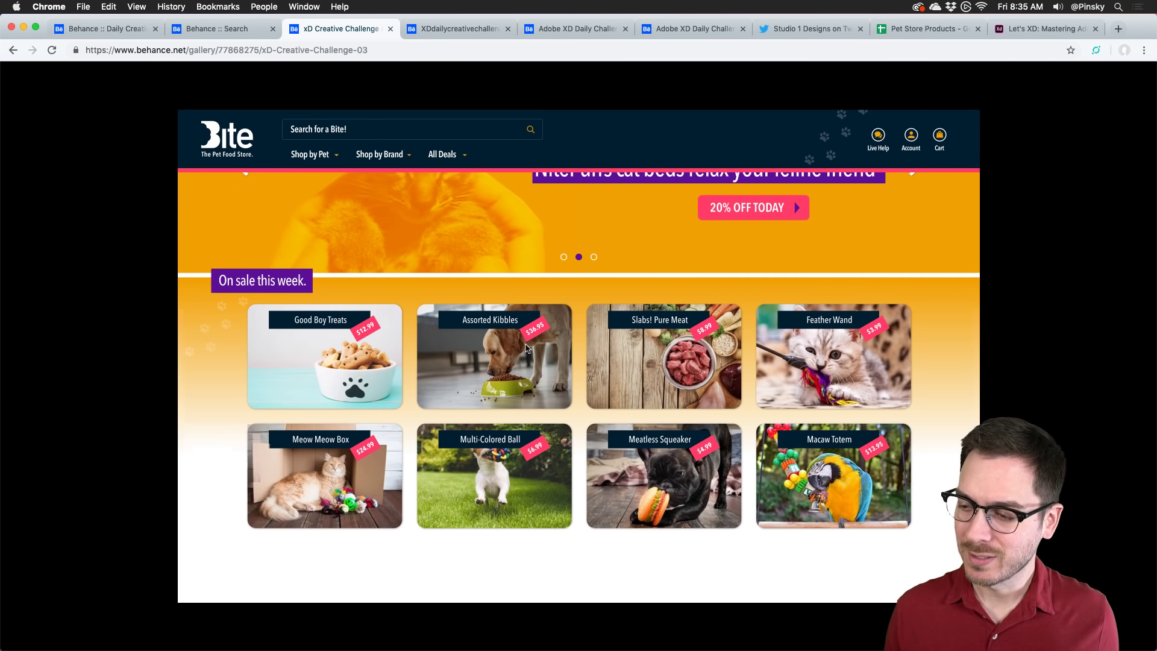
scroll(526, 348, down, 2)
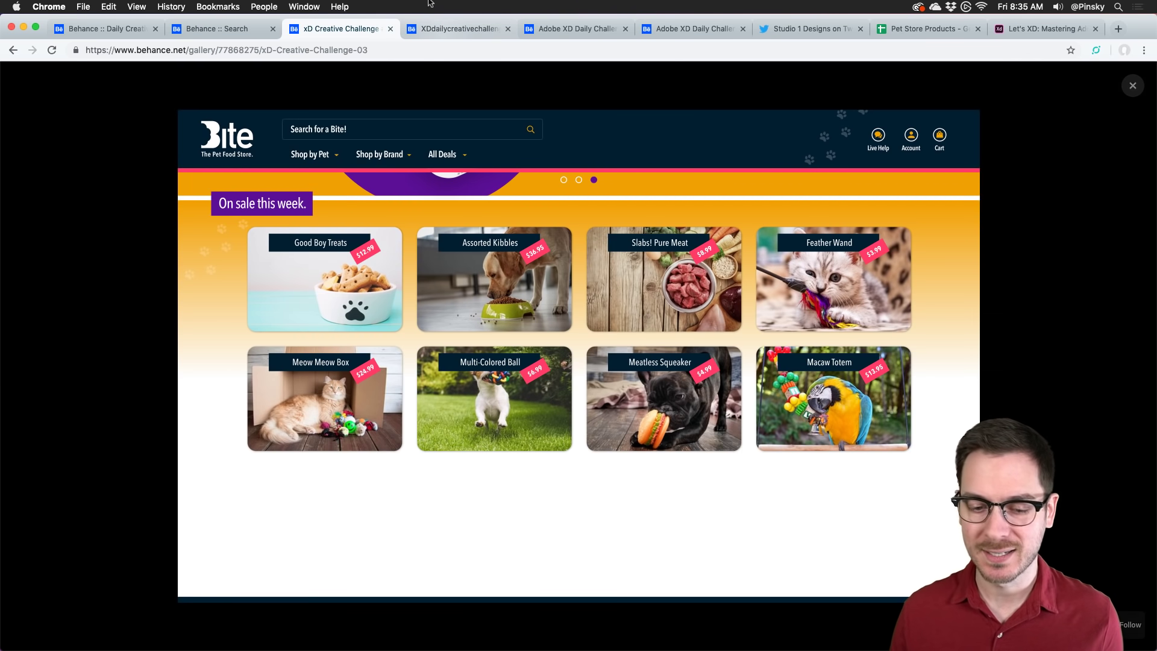
Step: Close the xD Creative Challenge #03 project and look through the PetZone project down to its wired prototype artboards
click(388, 29)
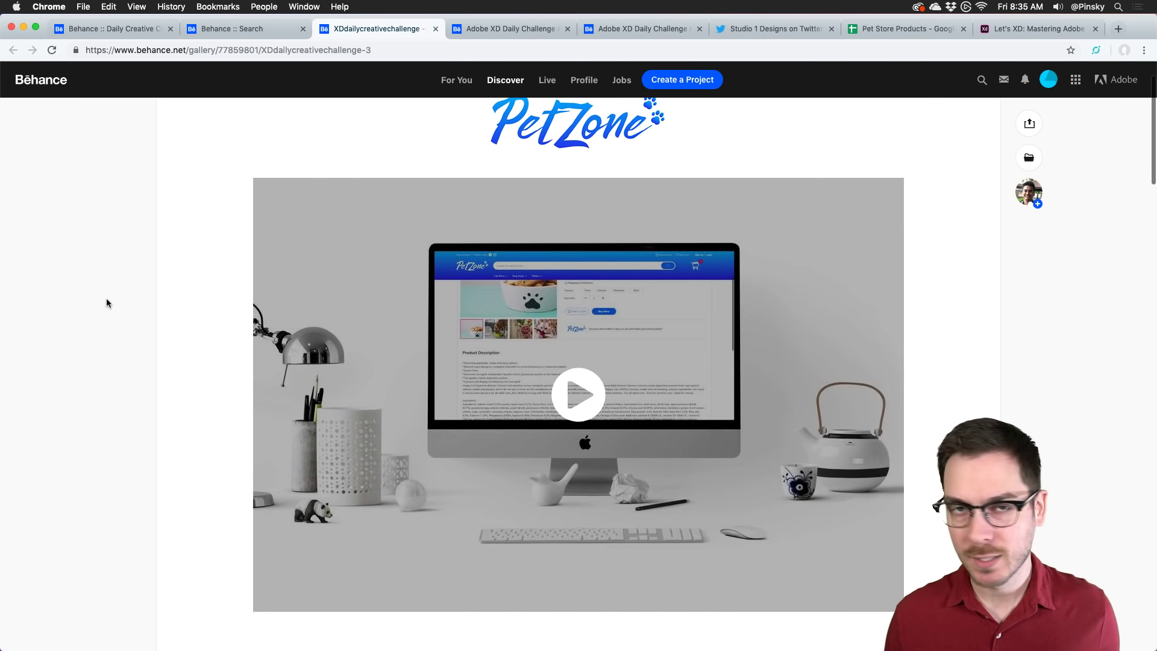
scroll(106, 298, down, 1)
scroll(106, 297, down, 12)
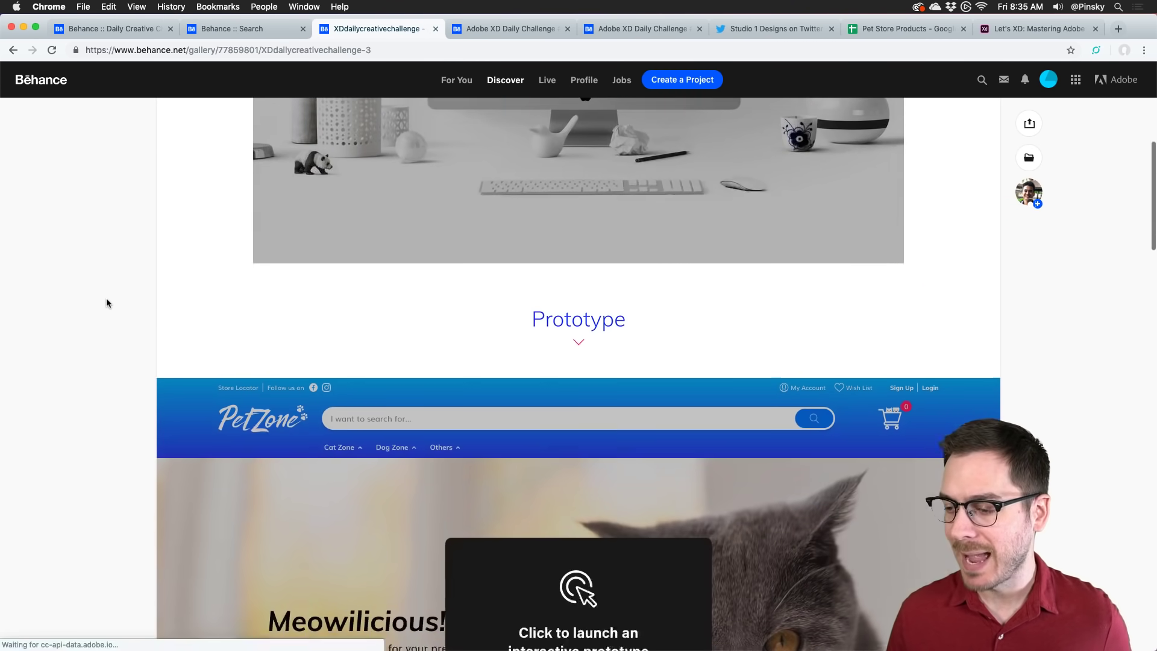
scroll(106, 303, down, 8)
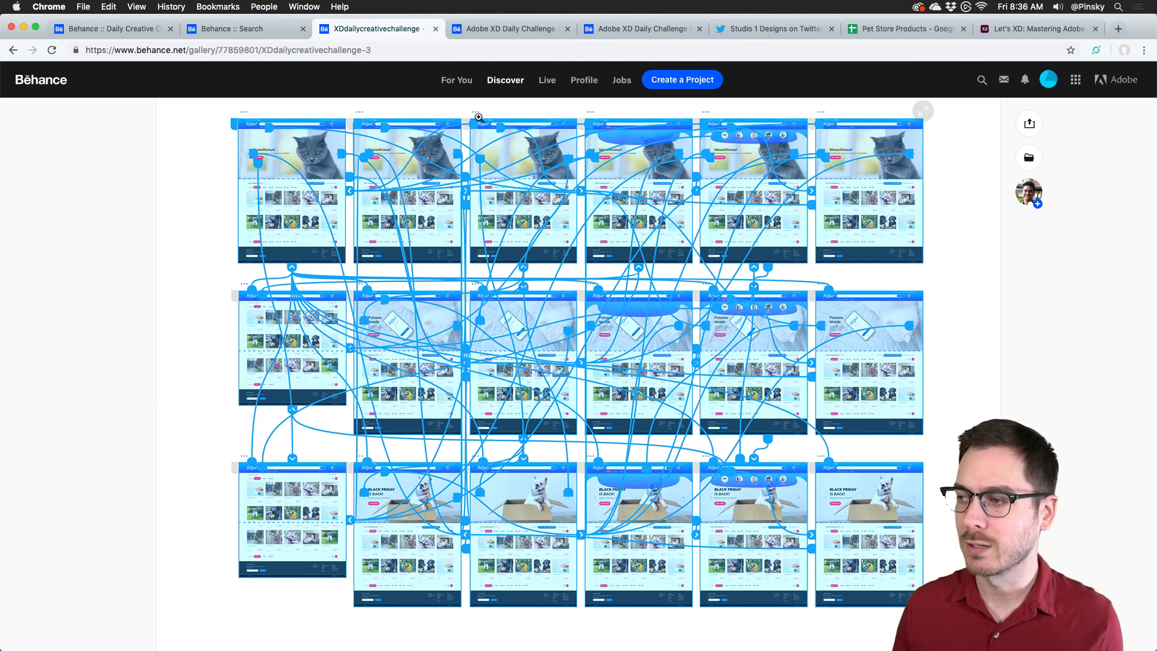
Step: View the Studio 1 Designs tweet about 100+ wired artboards for comparison, and return to the PetZone project
click(766, 32)
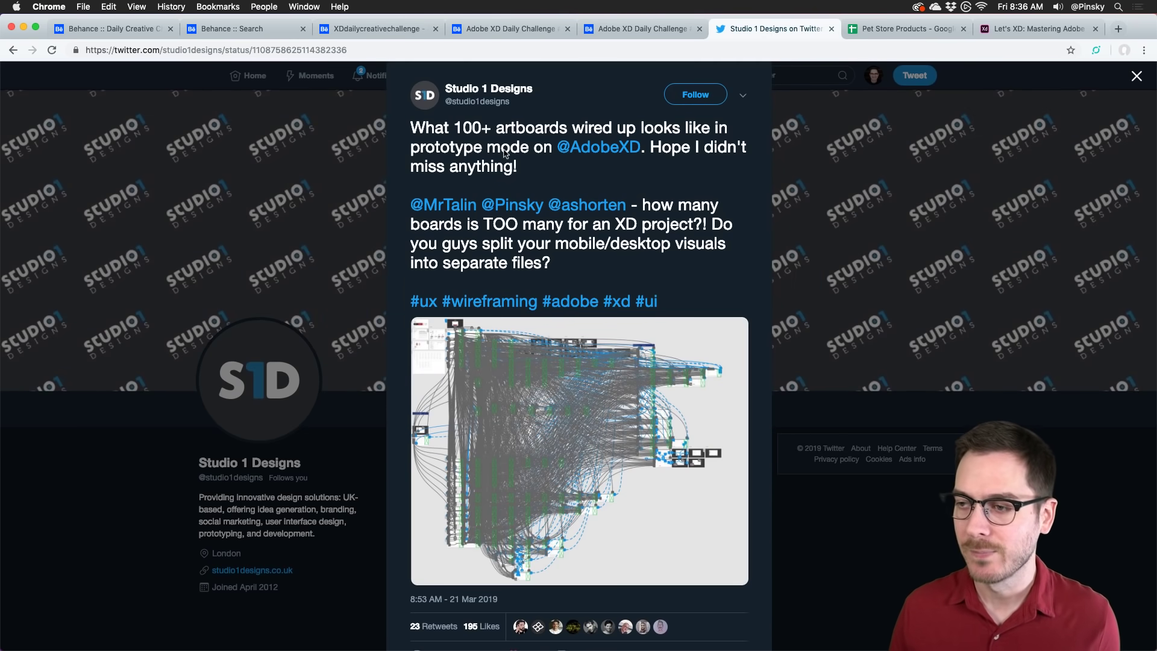
scroll(519, 301, down, 2)
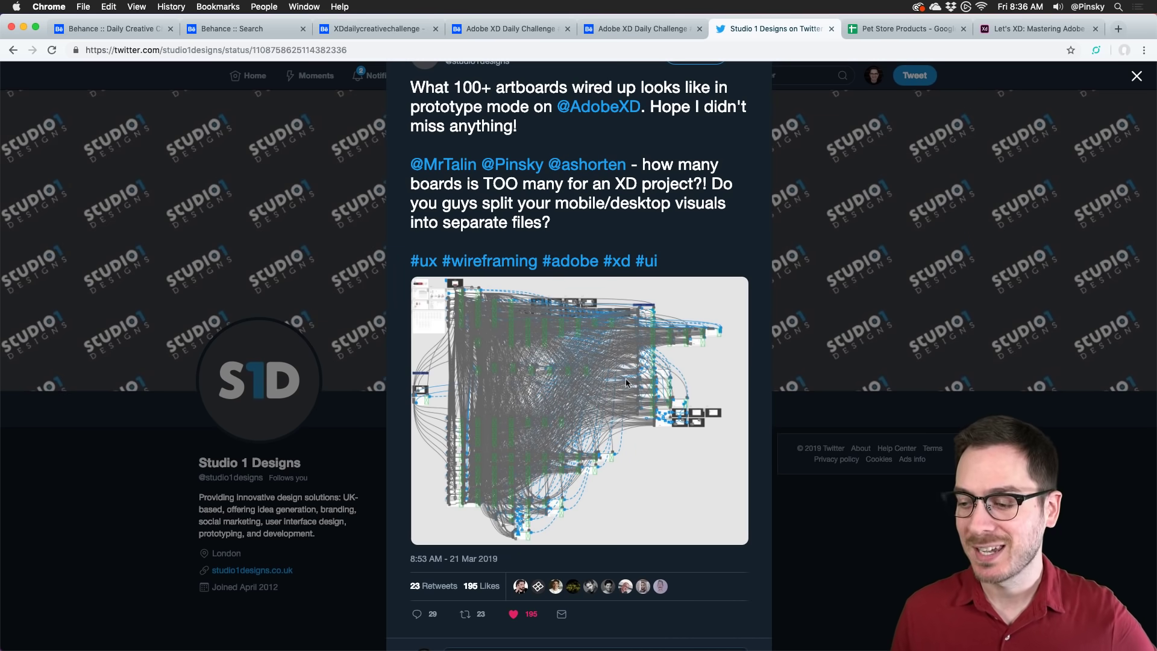
scroll(489, 370, down, 1)
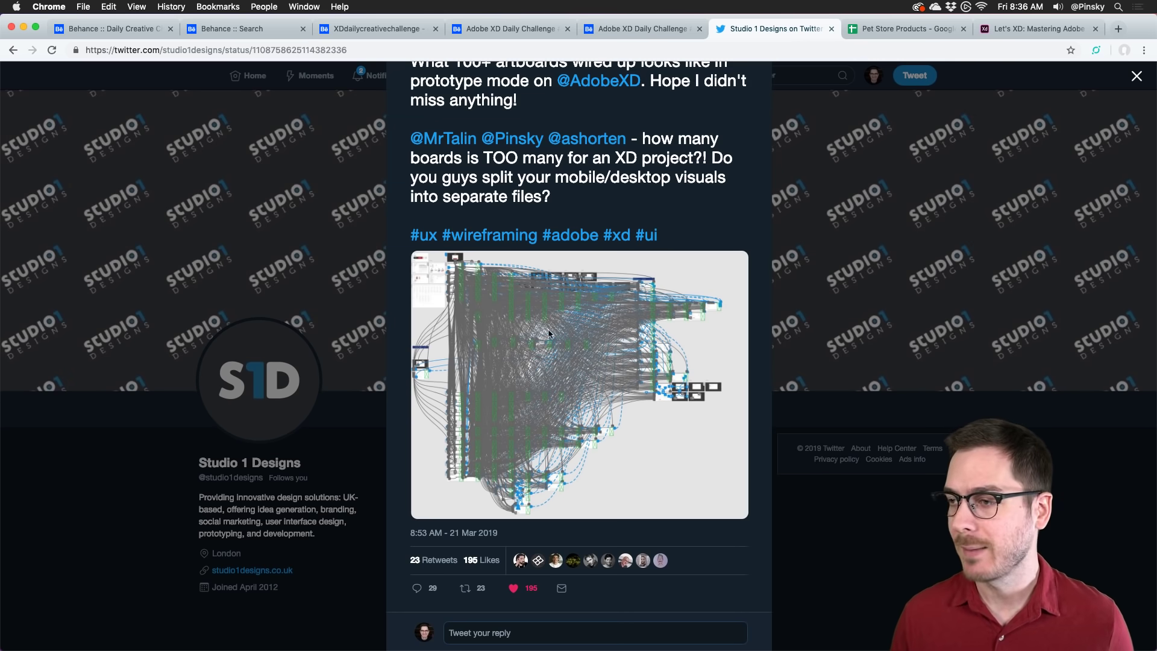
click(395, 29)
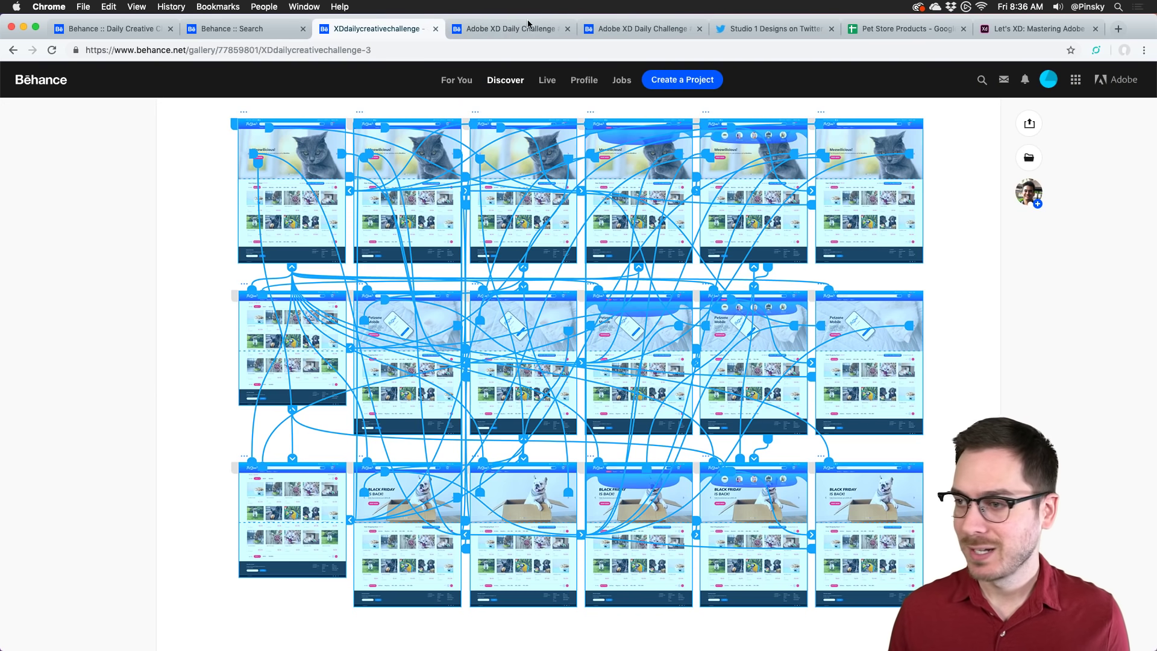
Step: View the Adobe XD Daily Challenge #2 project and play its PetBible homepage banner video
click(530, 29)
scroll(121, 277, down, 5)
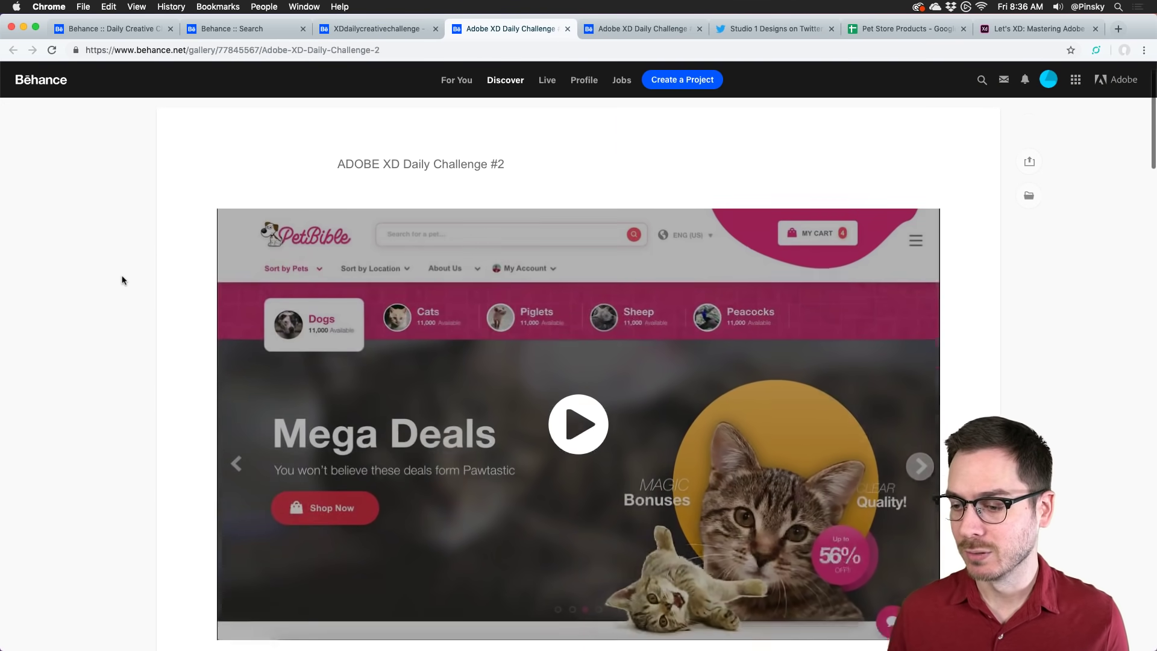
scroll(122, 276, up, 2)
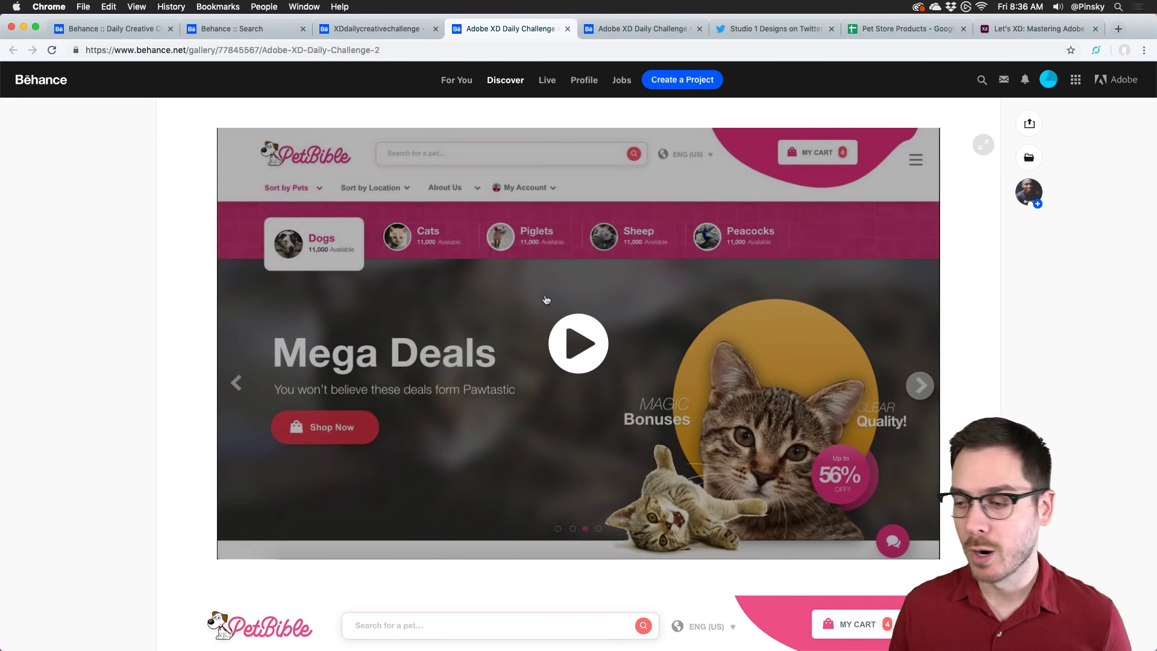
click(546, 304)
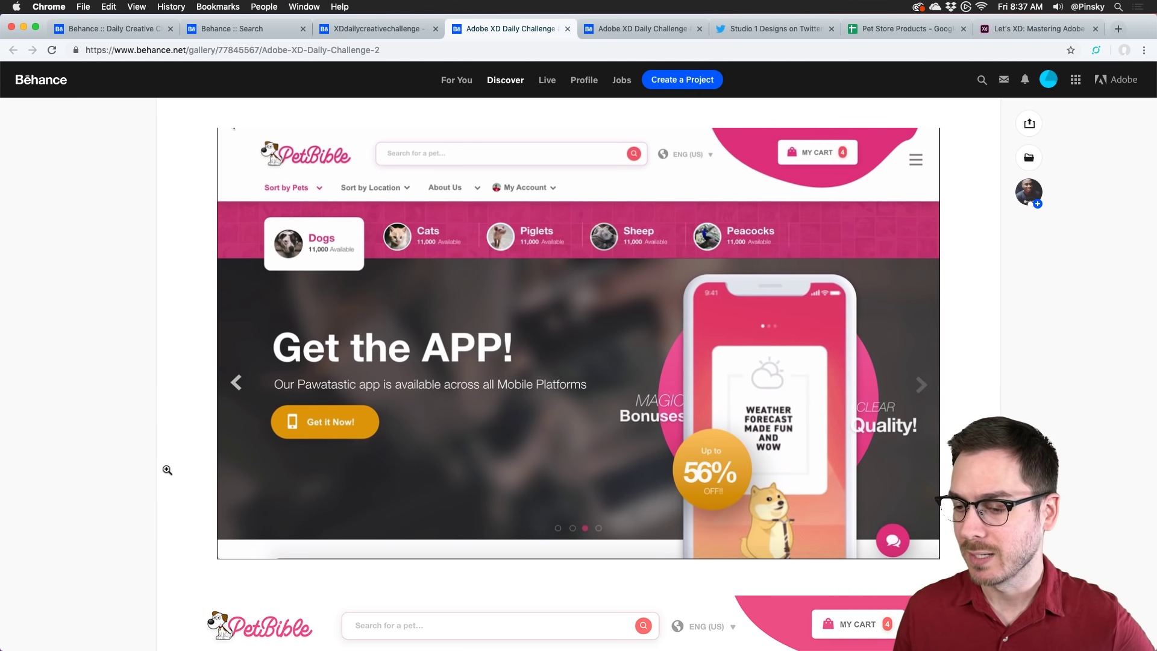
click(241, 537)
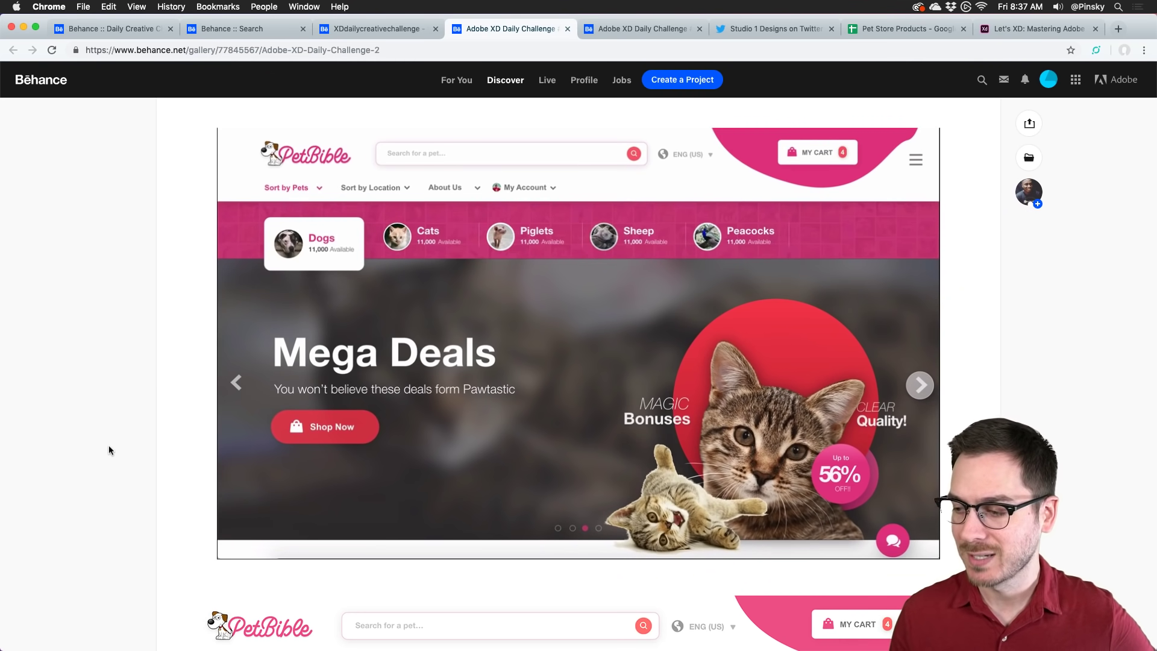
scroll(108, 445, down, 1)
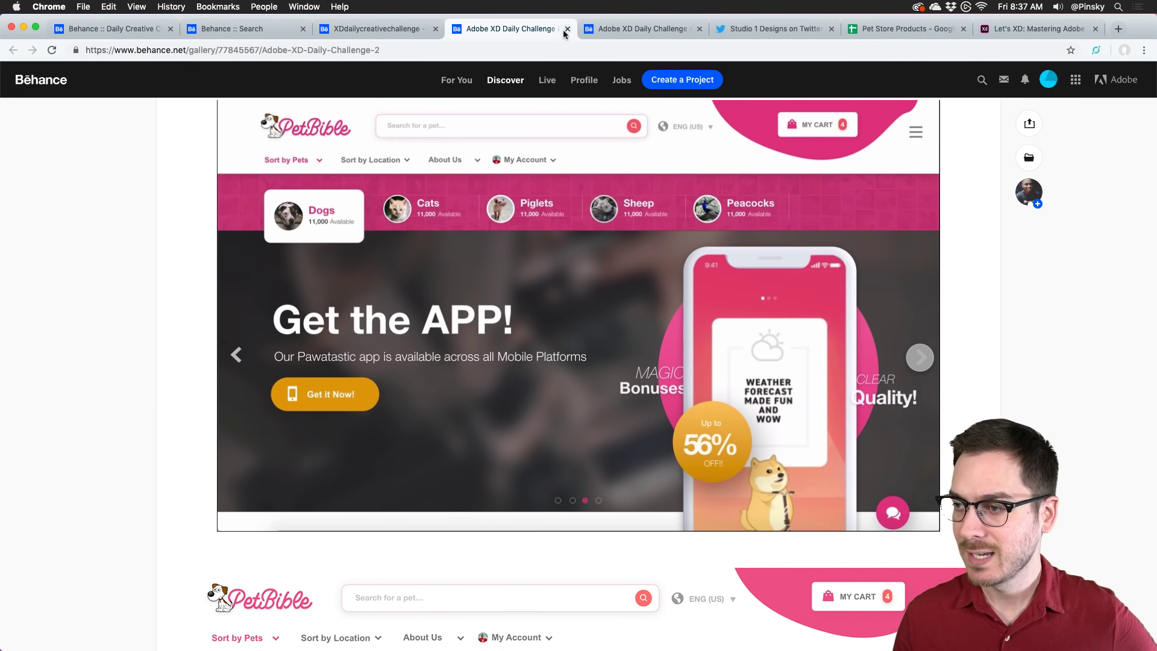
Step: Close the Challenge #2 project, look through the product listing and full page design in Adobe XD Daily Challenge #3, and close it too
click(567, 28)
scroll(273, 353, down, 10)
scroll(273, 353, down, 5)
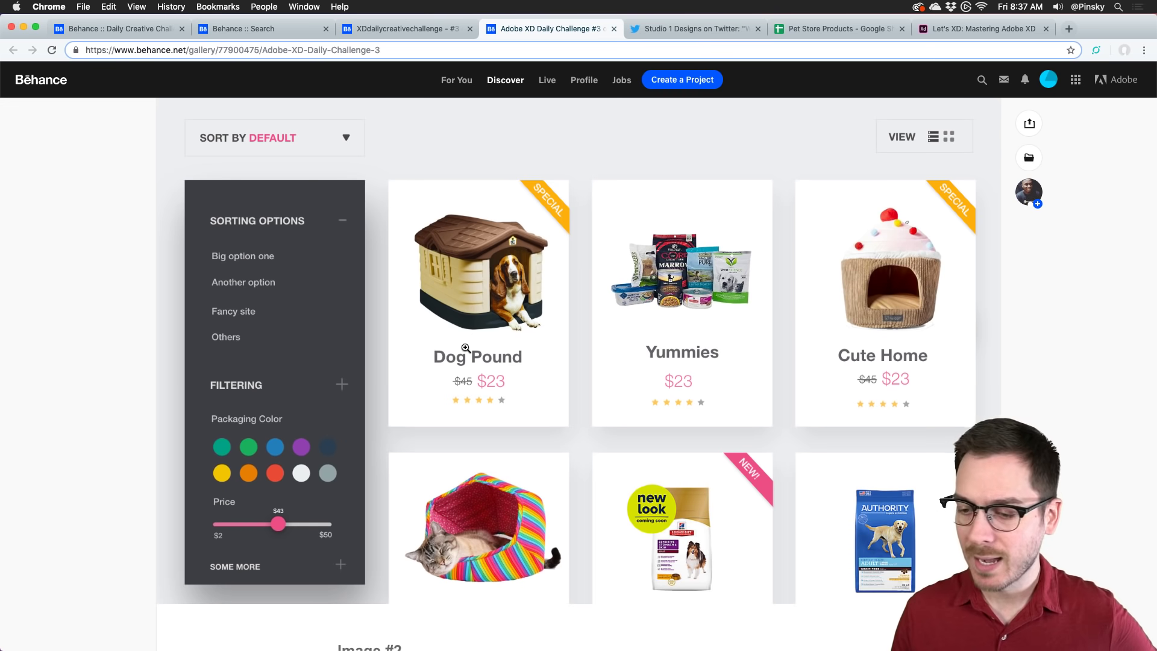
scroll(466, 348, down, 4)
scroll(466, 348, down, 20)
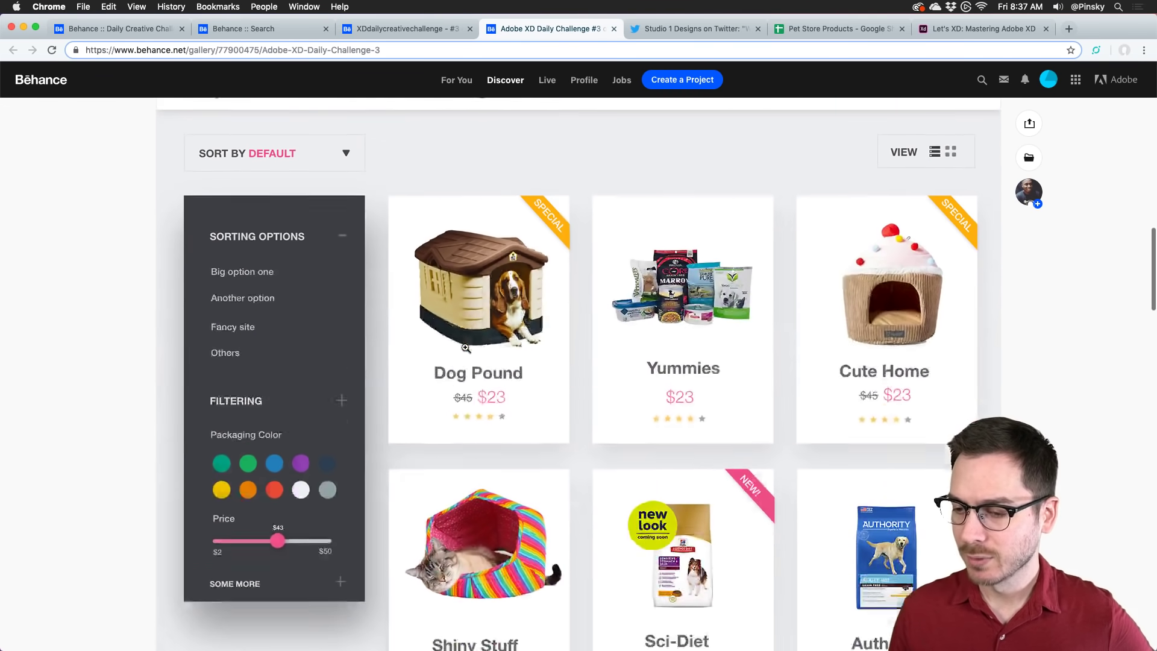
scroll(466, 348, up, 3)
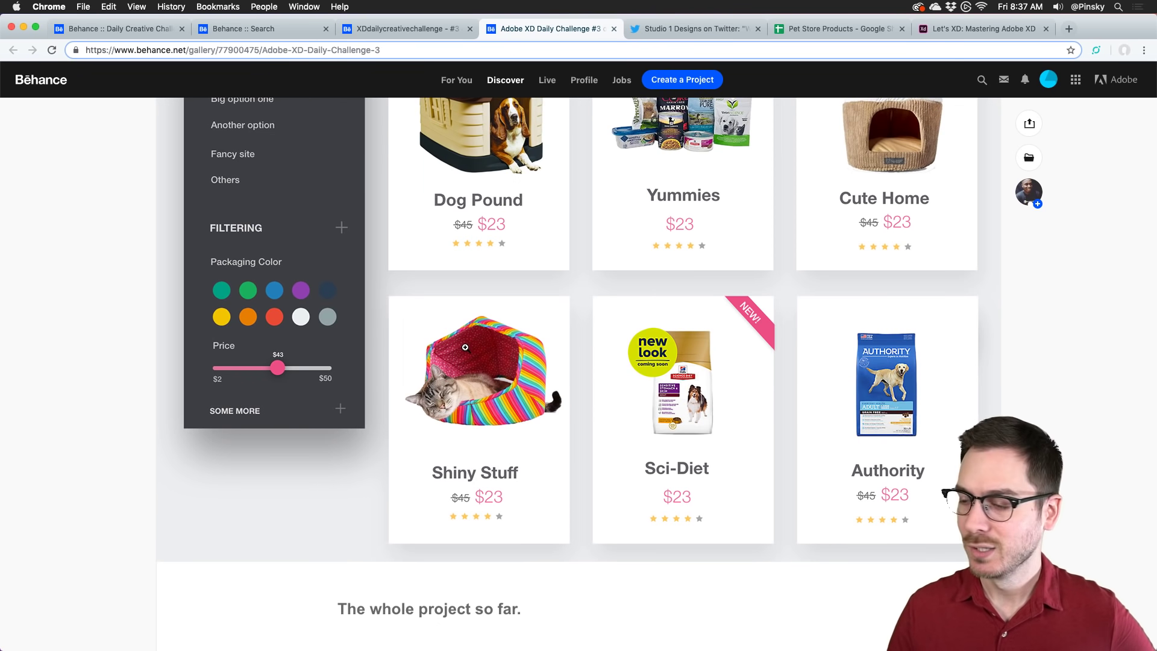
scroll(466, 347, up, 4)
scroll(465, 348, down, 20)
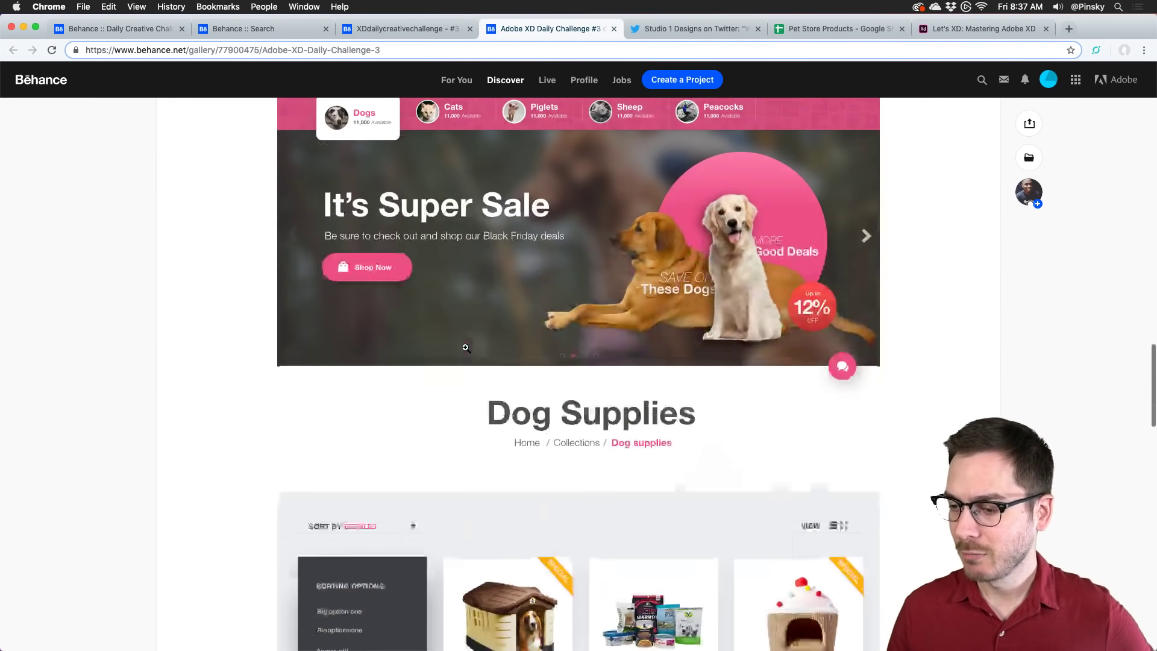
scroll(466, 347, up, 5)
key(super+w)
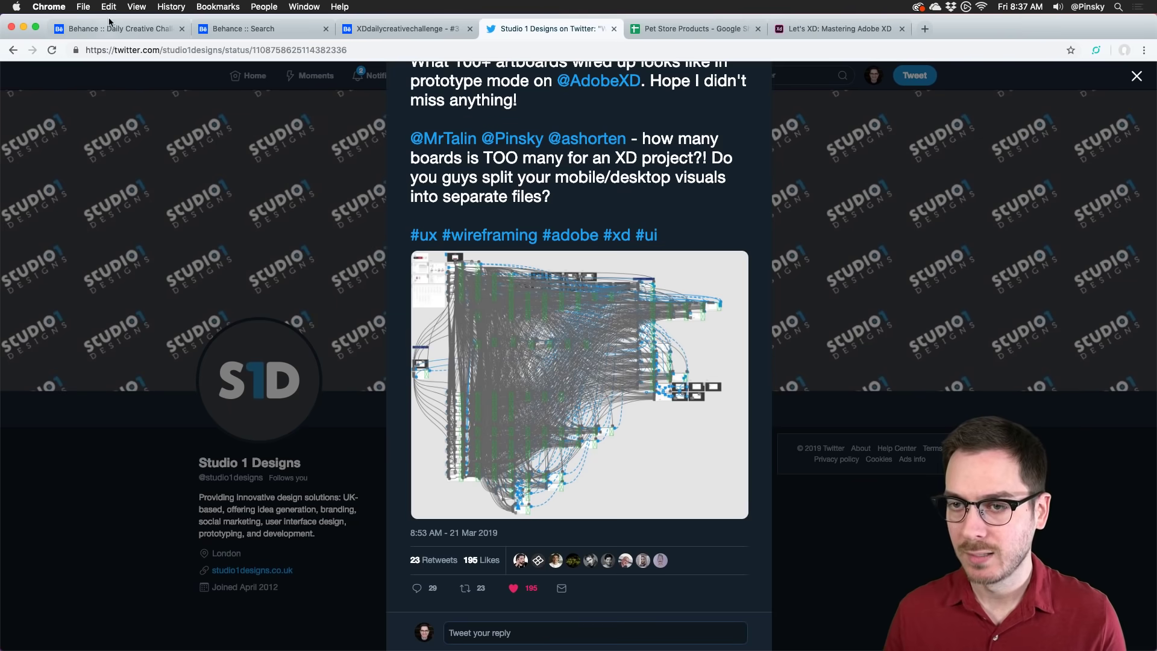
Step: Return to the Behance Daily Creative Challenge page and read the User Support brief for Friday, March 22
click(108, 29)
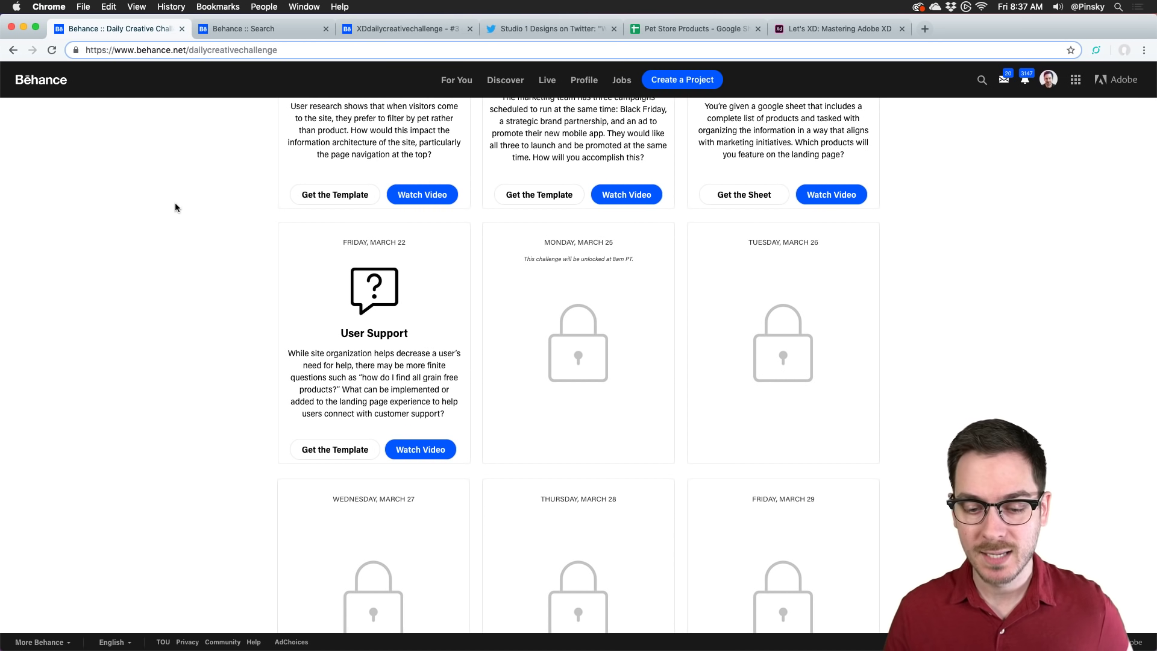
scroll(454, 353, up, 5)
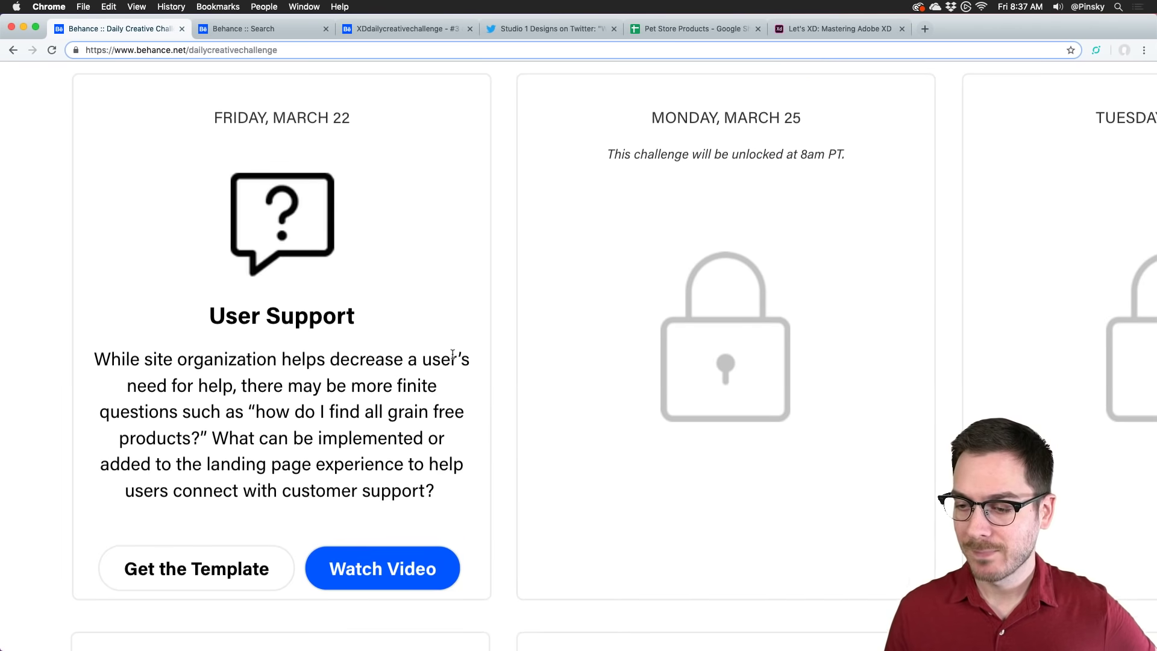
scroll(254, 331, down, 5)
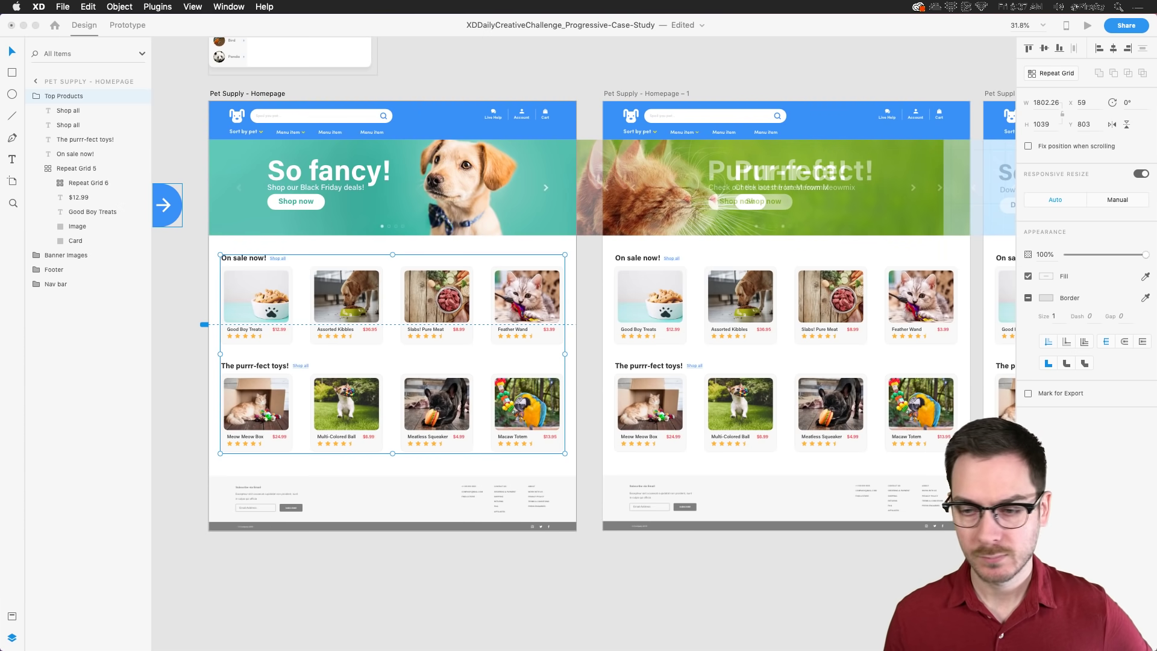
Step: Switch to the progressive case study in Adobe XD and identify the Live Help icon's layer by toggling its visibility
click(420, 70)
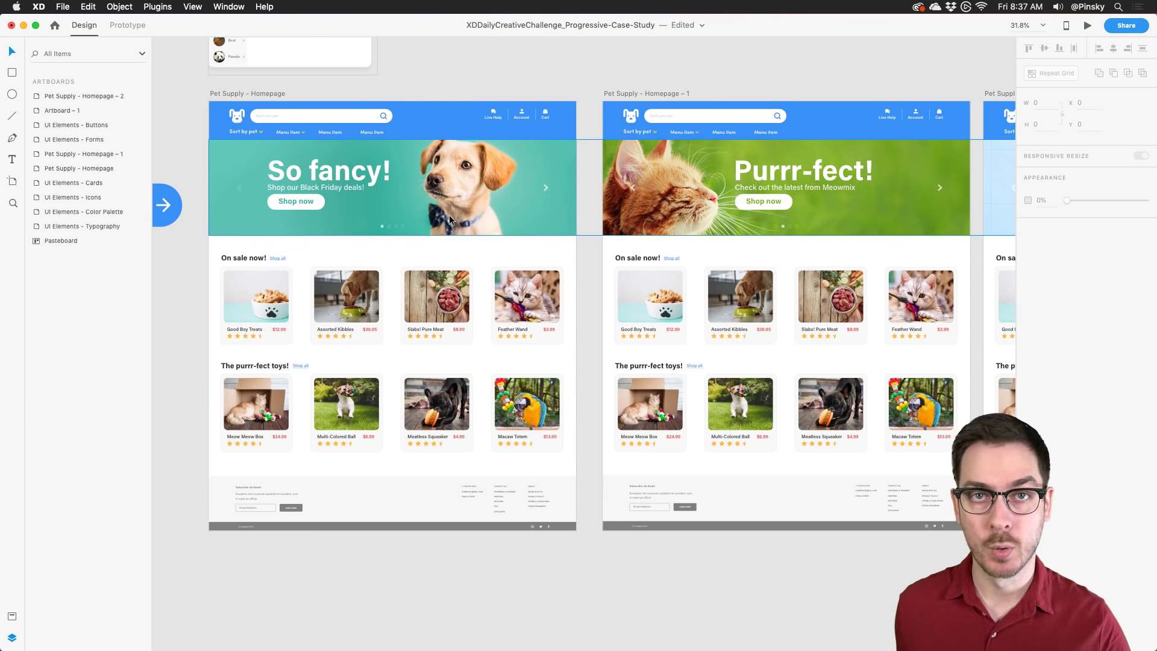
scroll(502, 106, up, 5)
scroll(503, 106, up, 3)
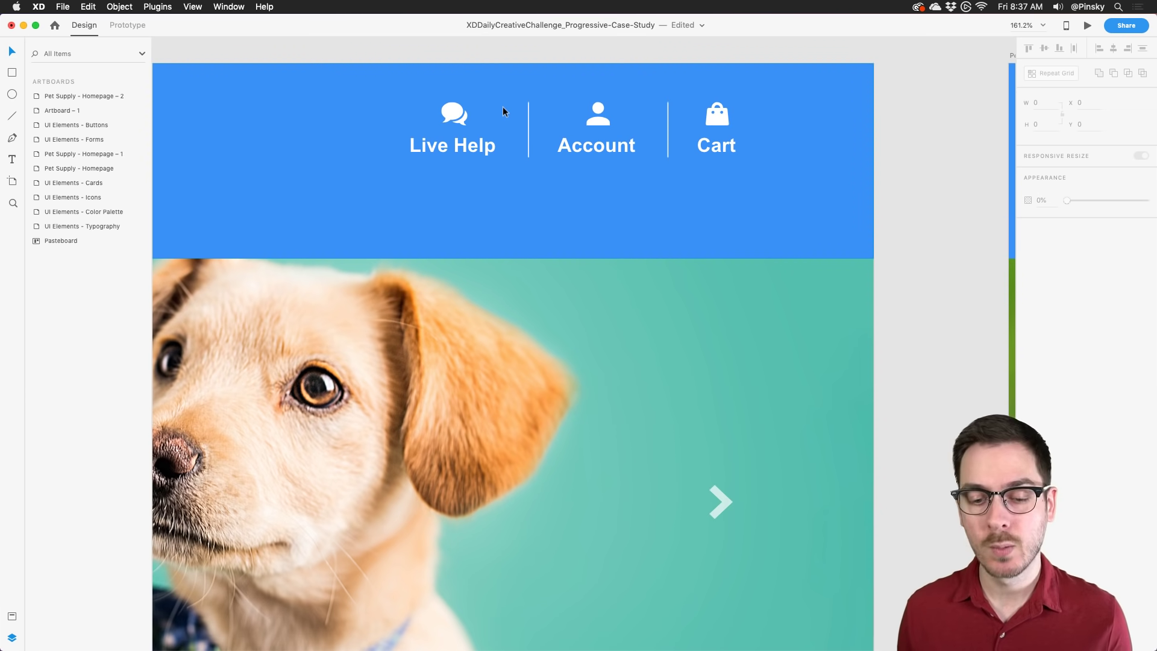
scroll(503, 106, down, 3)
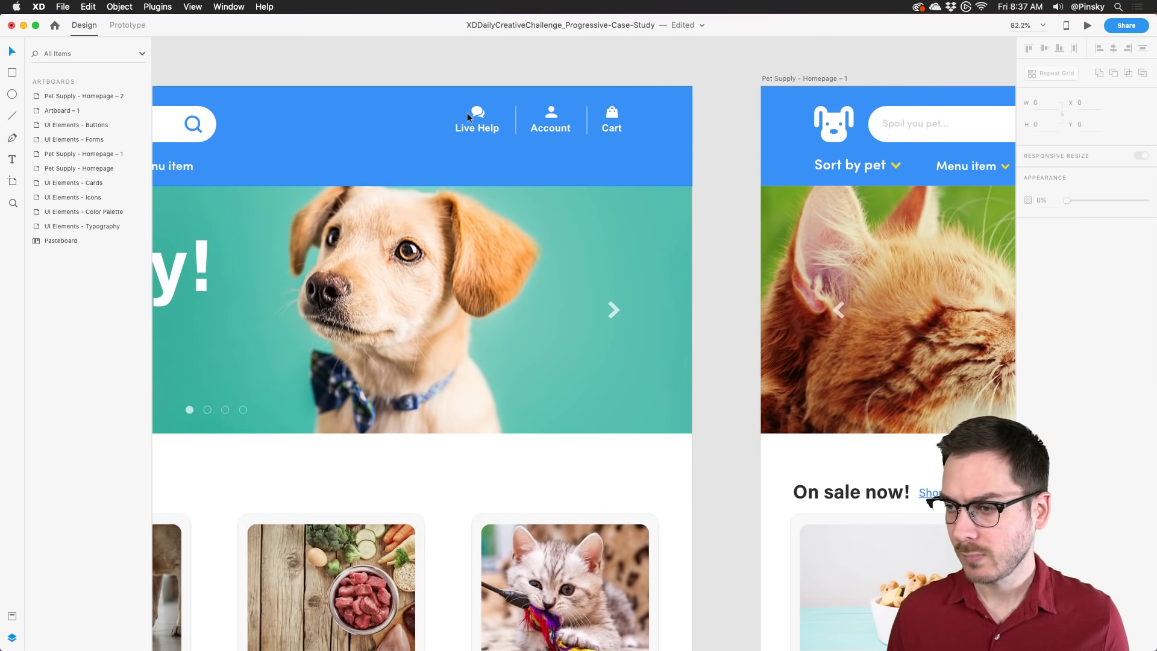
click(477, 113)
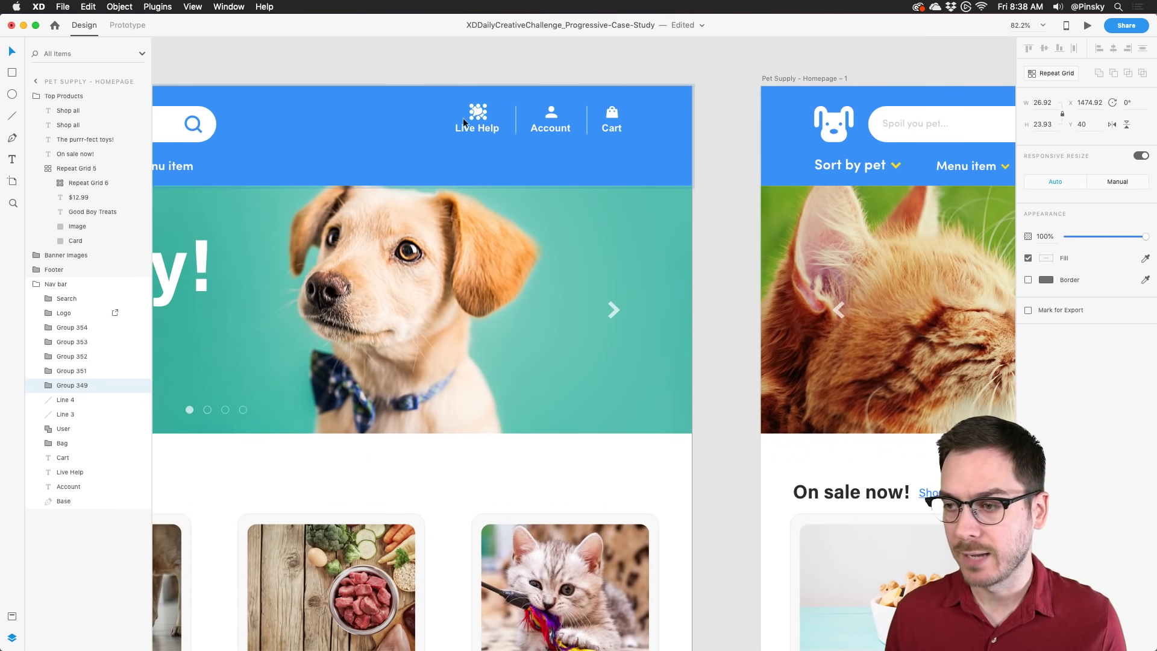
click(139, 386)
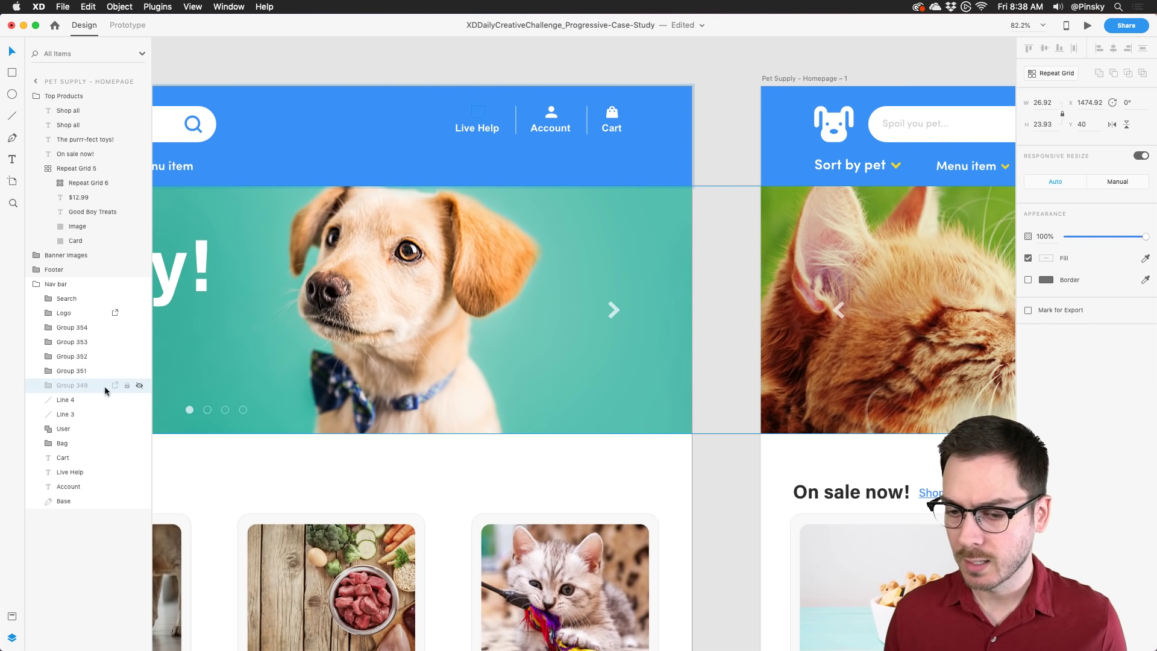
click(139, 386)
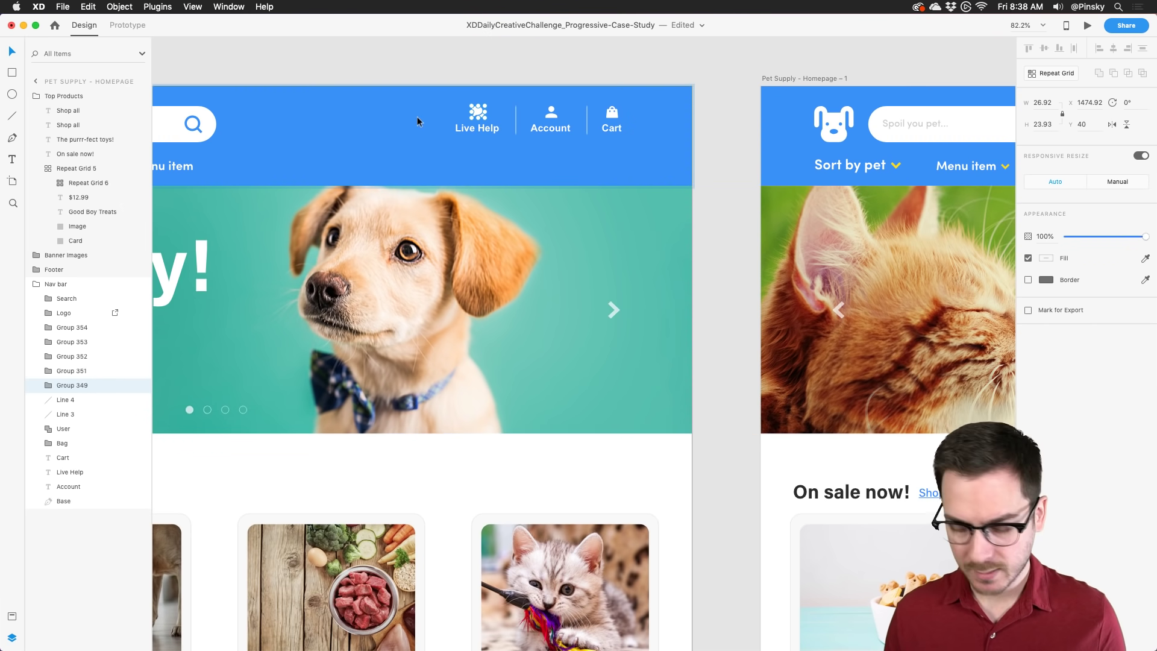
Step: Duplicate the Live Help chat icon outside the nav bar group and place the copy over the homepage banner, beside the dog
click(60, 96)
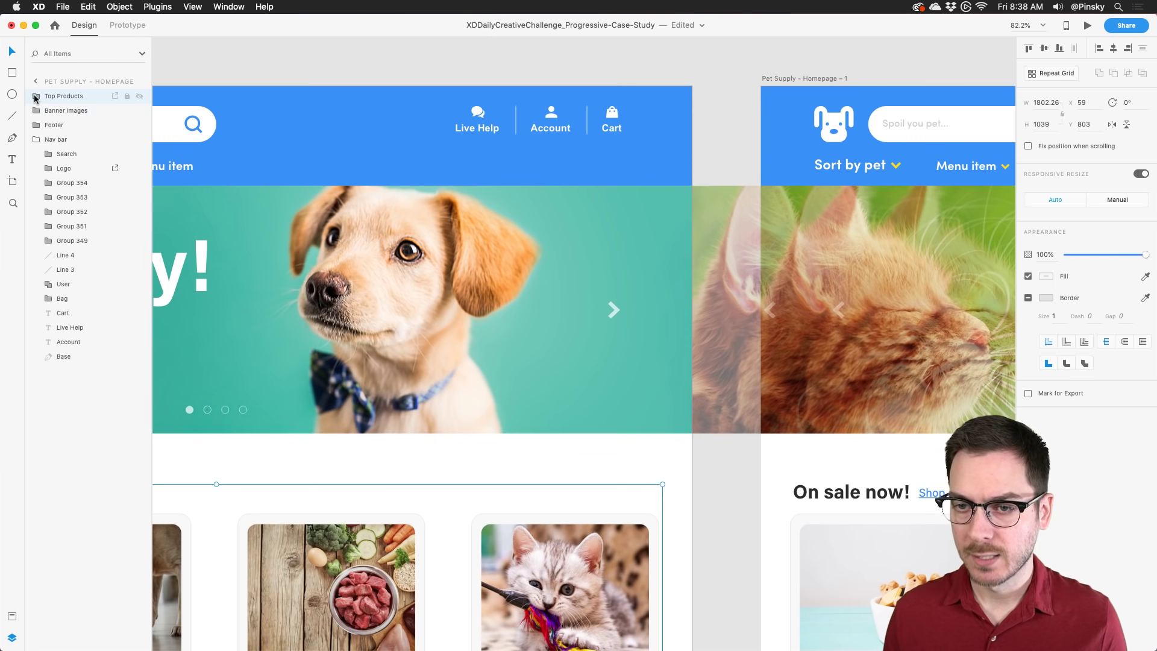
click(478, 112)
drag(478, 112, 530, 372)
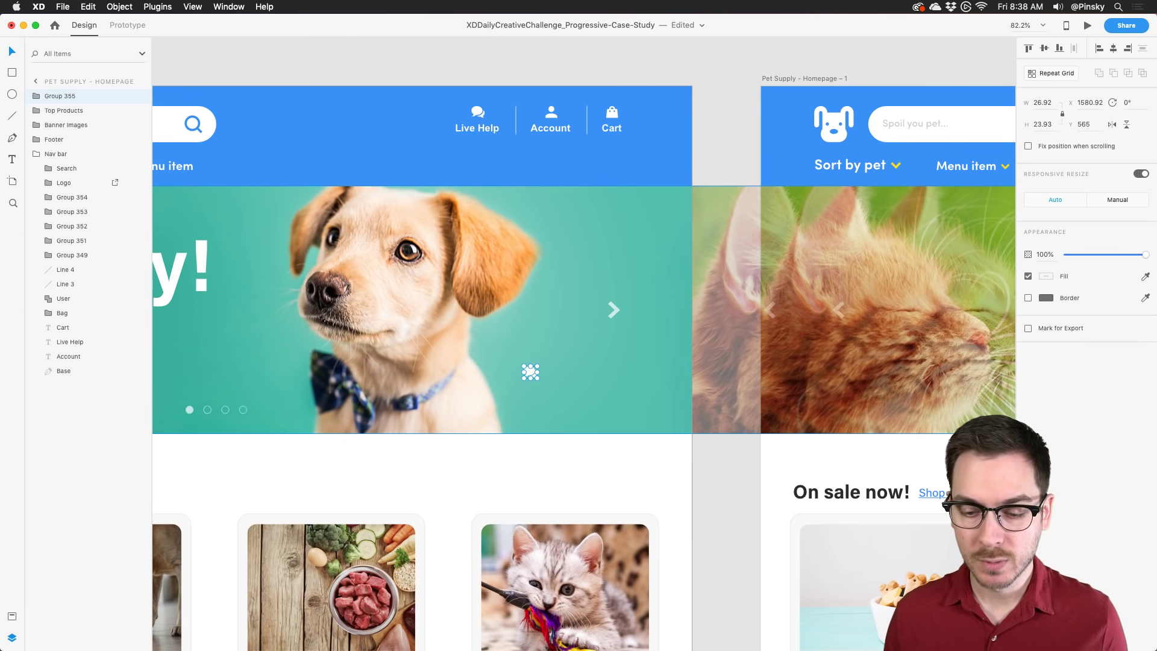
Step: Fill the copied chat icon with the saved blue #3A91F7 and move it onto the white area below the banner
click(12, 615)
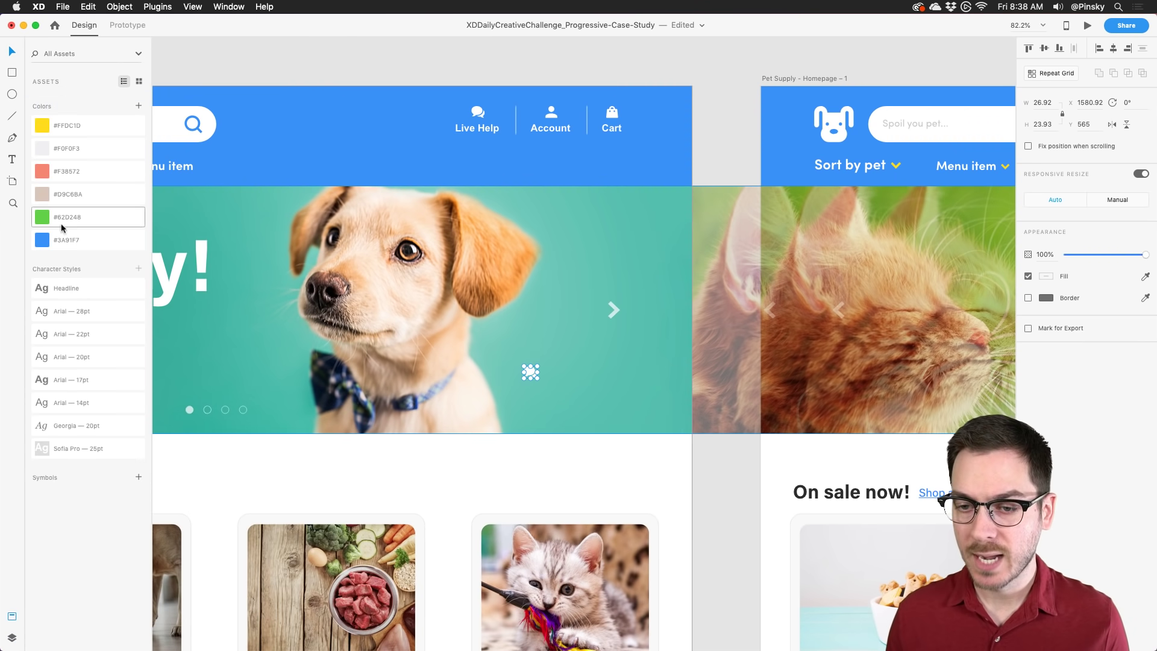
click(91, 240)
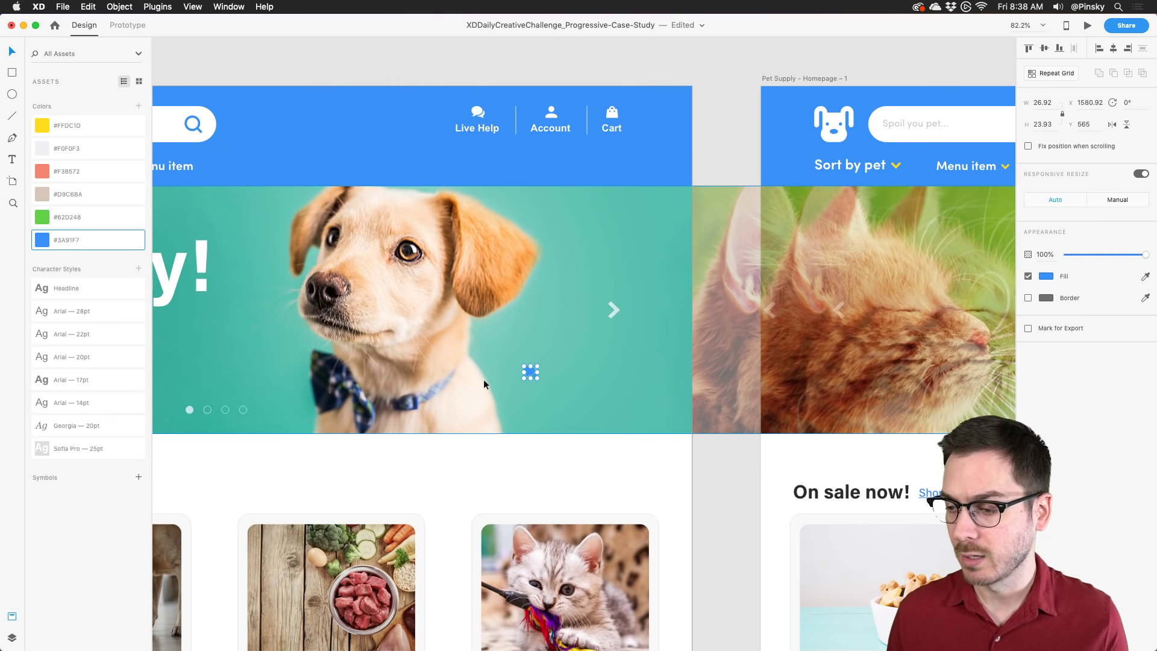
click(531, 377)
mouse_move(491, 462)
mouse_down()
mouse_move(463, 459)
mouse_move(493, 462)
mouse_up()
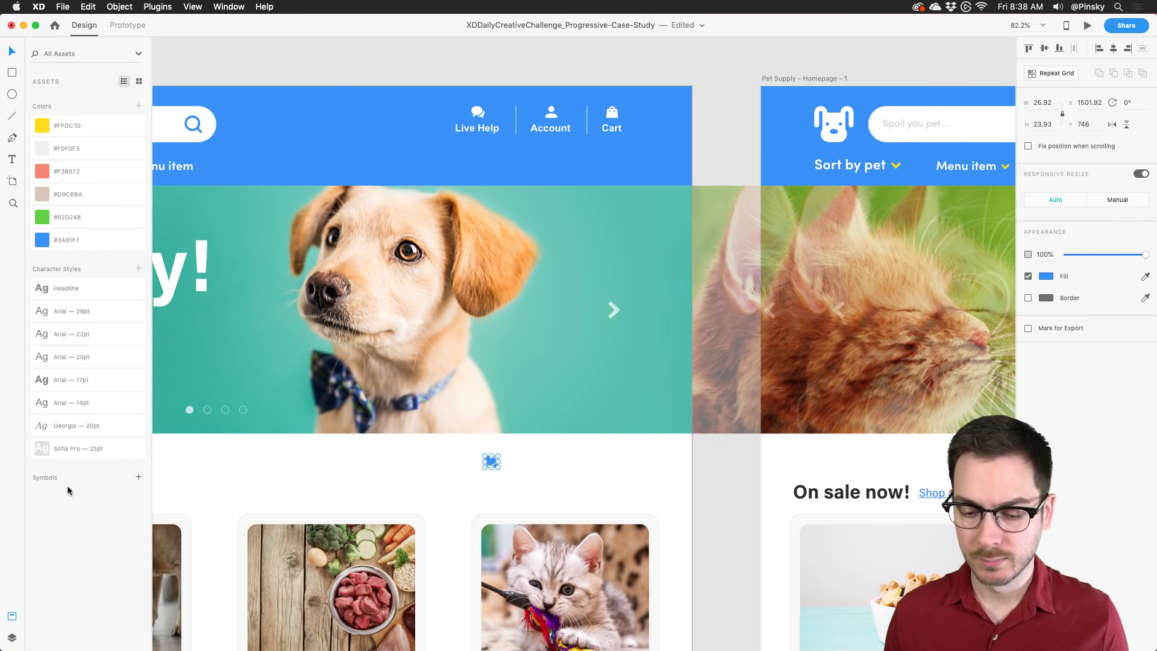
Step: Enlarge the blue chat icon to about 64 × 57 and move it to the outer edge of the Feather Wand card, at about X 1829, Y 1083
click(12, 637)
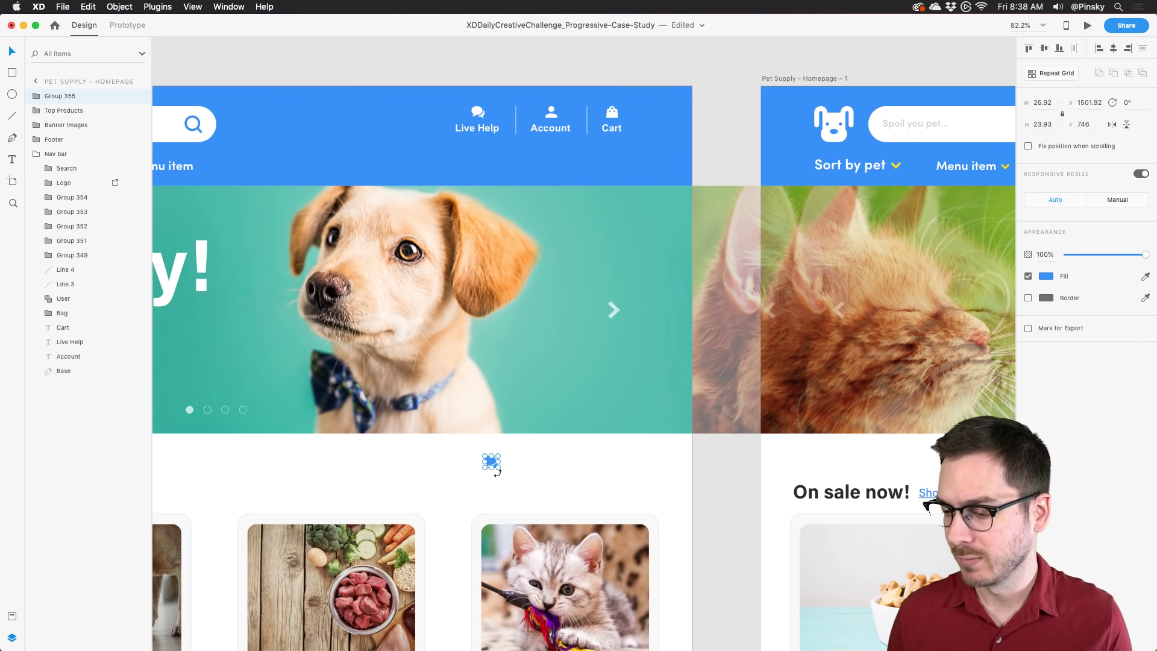
drag(499, 469, 523, 485)
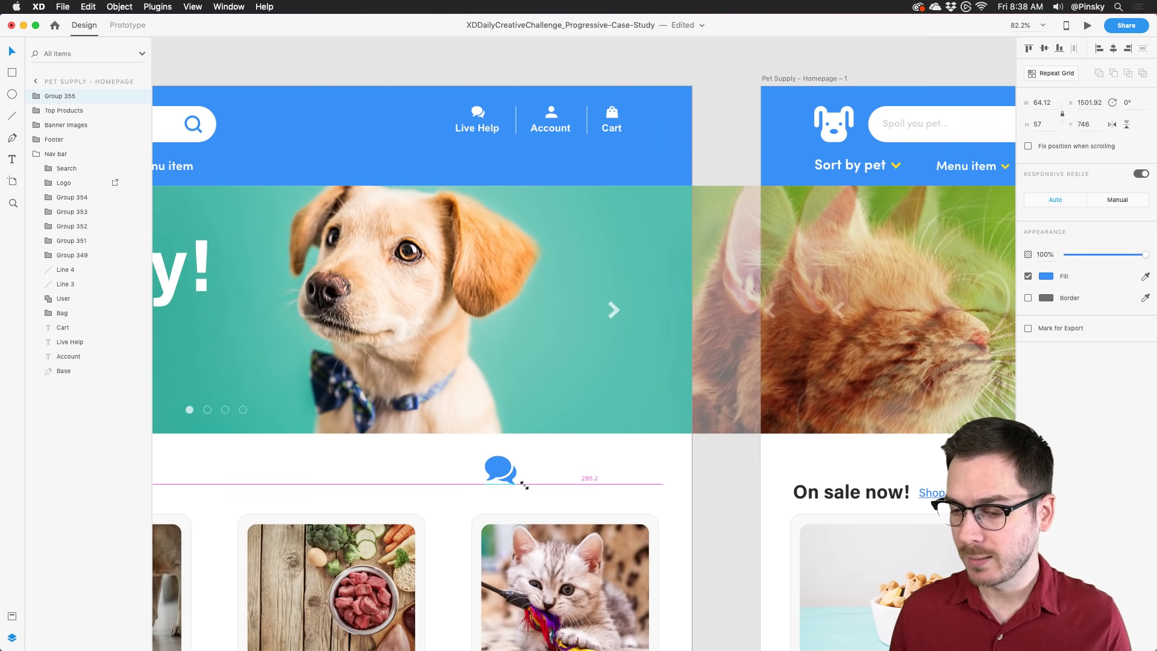
scroll(492, 414, down, 2)
scroll(492, 414, down, 5)
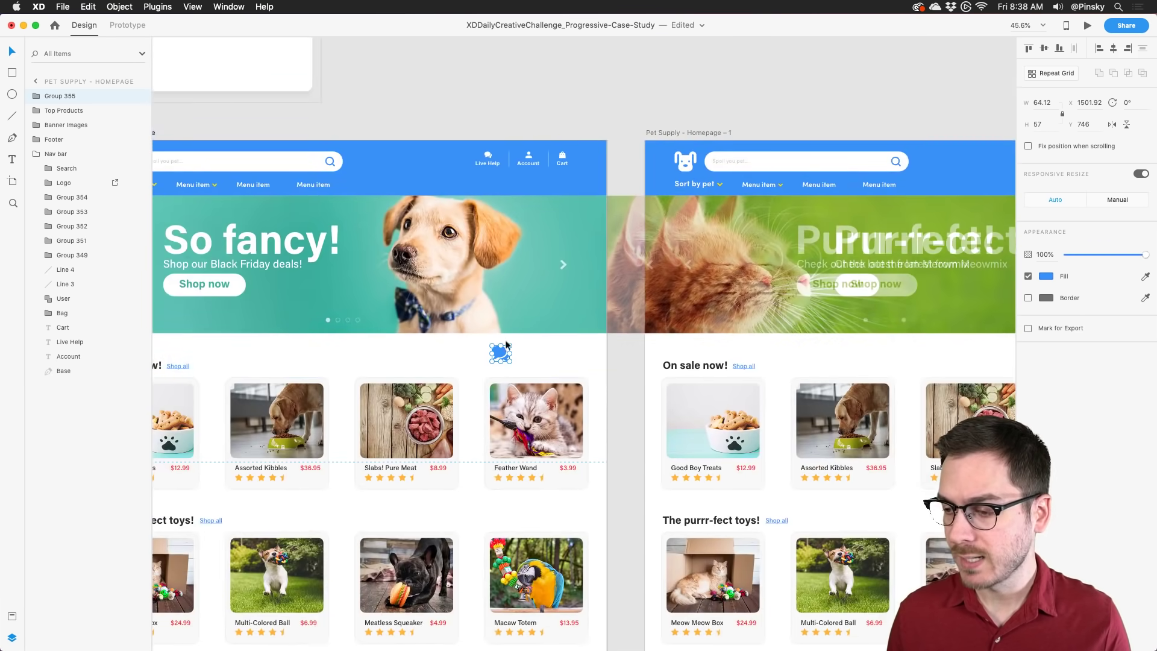
drag(498, 352, 573, 435)
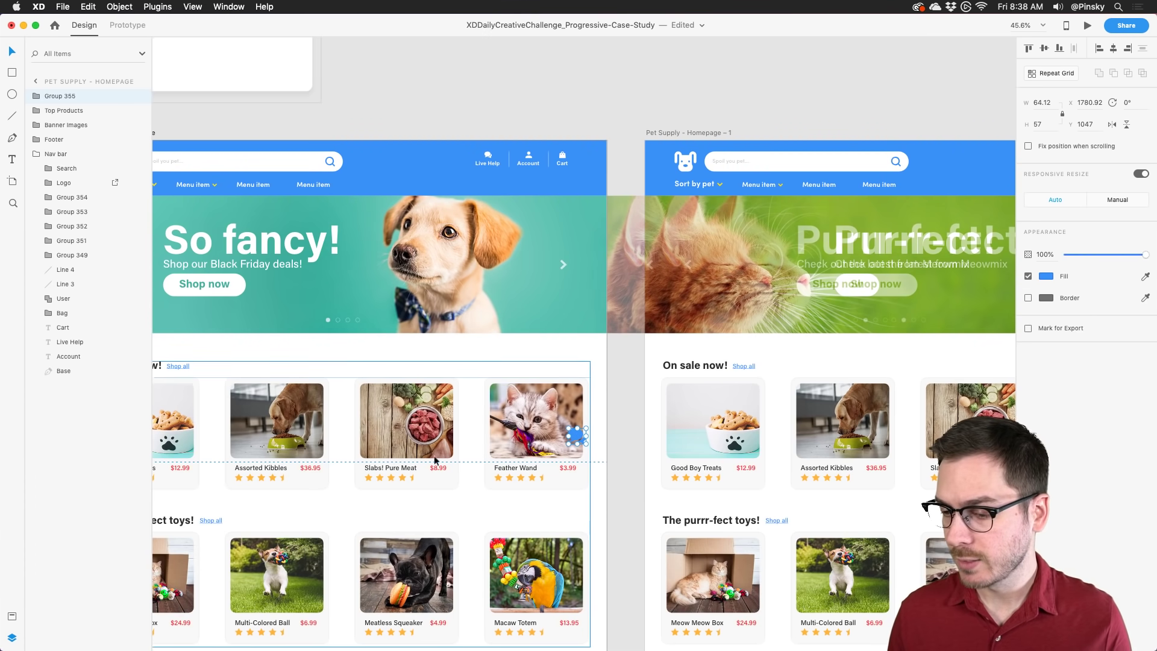
scroll(305, 460, left, 5)
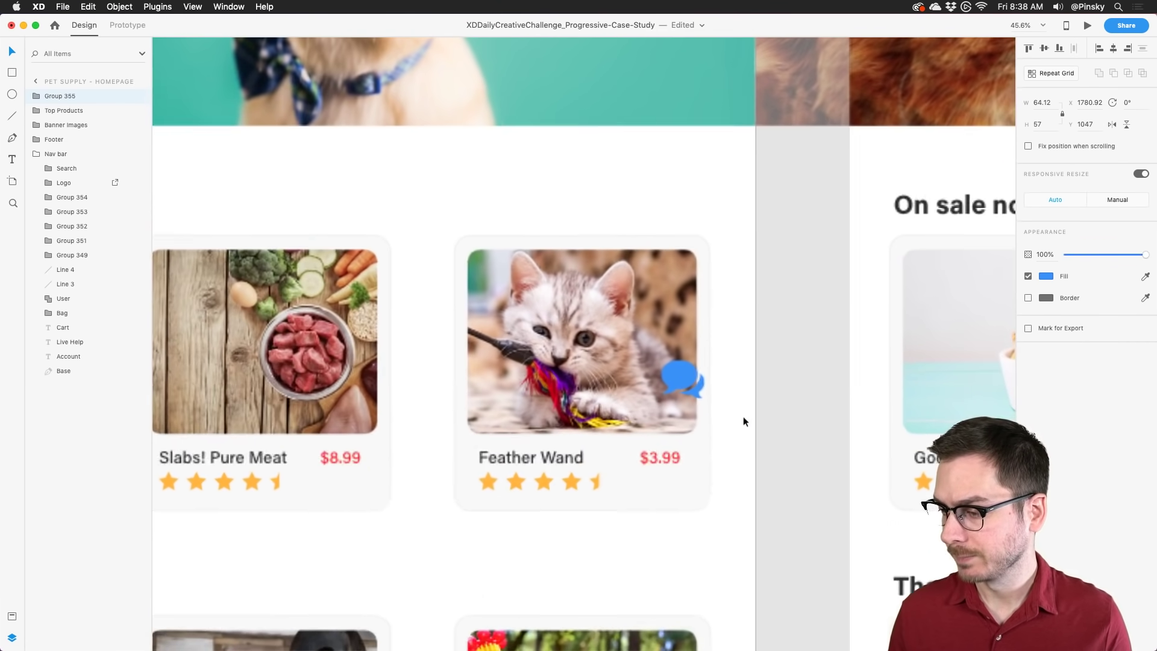
drag(674, 364, 710, 393)
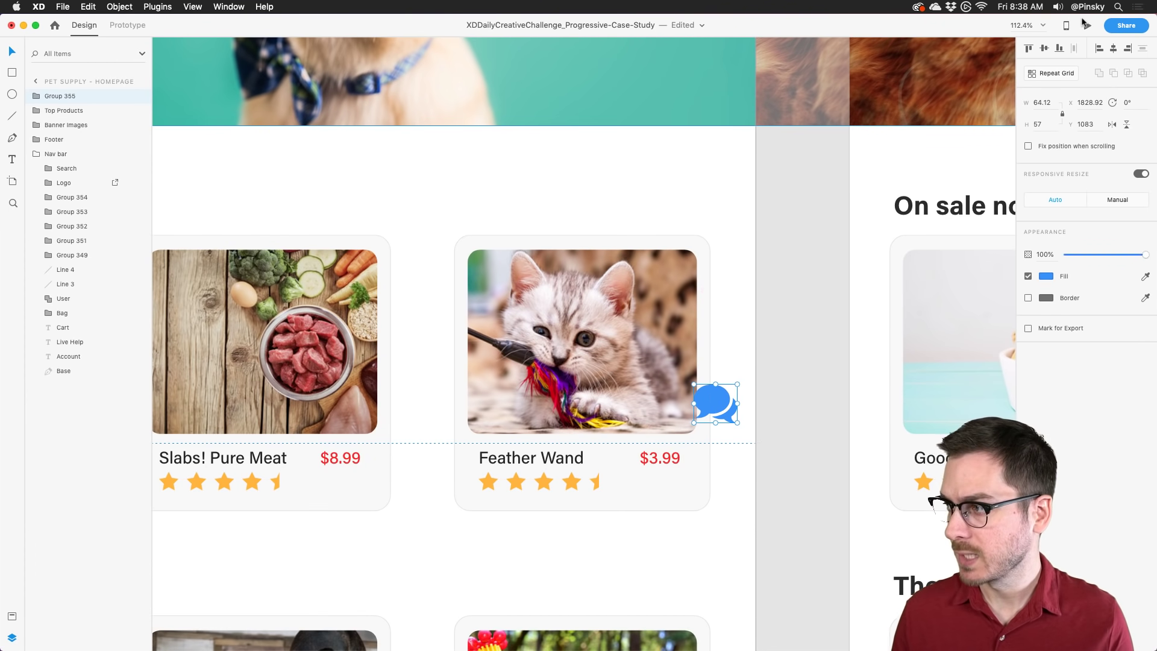
Step: Switch to prototype mode, inspect the homepage wiring, and run a preview of the homepage with its banner carousel
scroll(526, 148, down, 5)
click(127, 25)
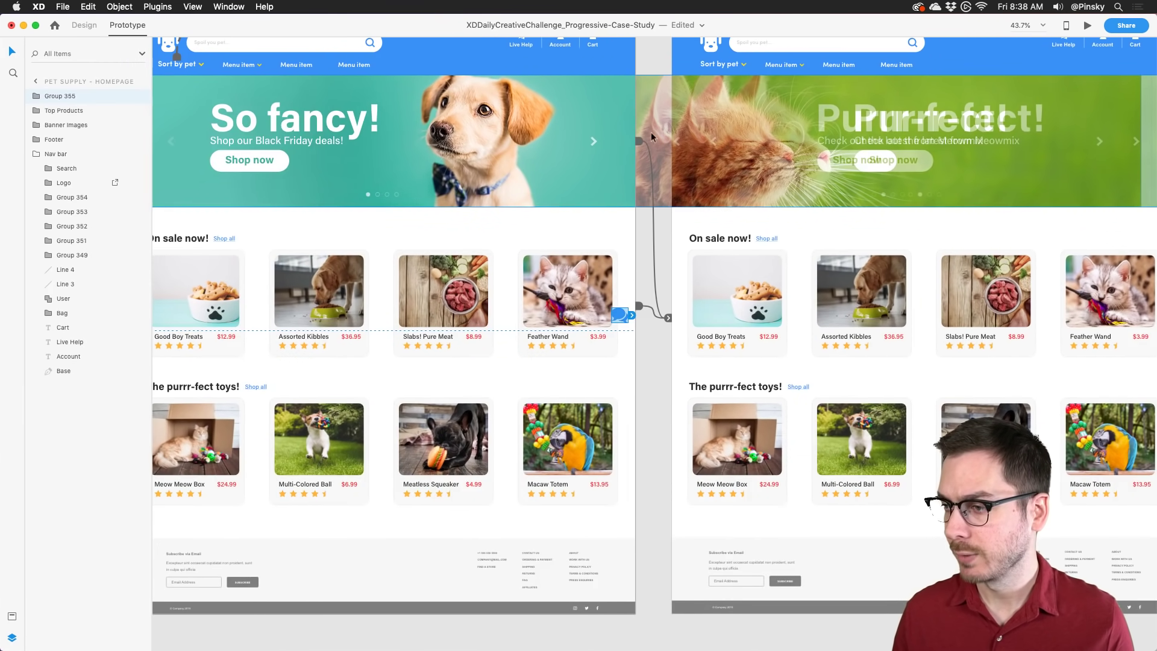
click(642, 146)
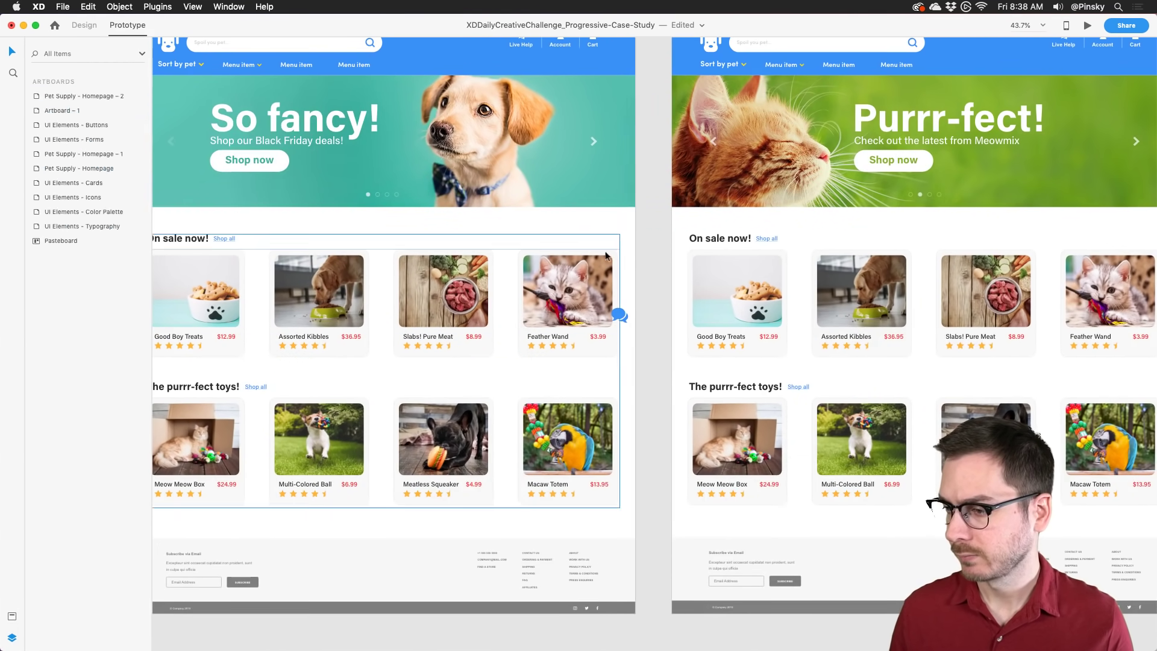
click(625, 253)
click(1088, 25)
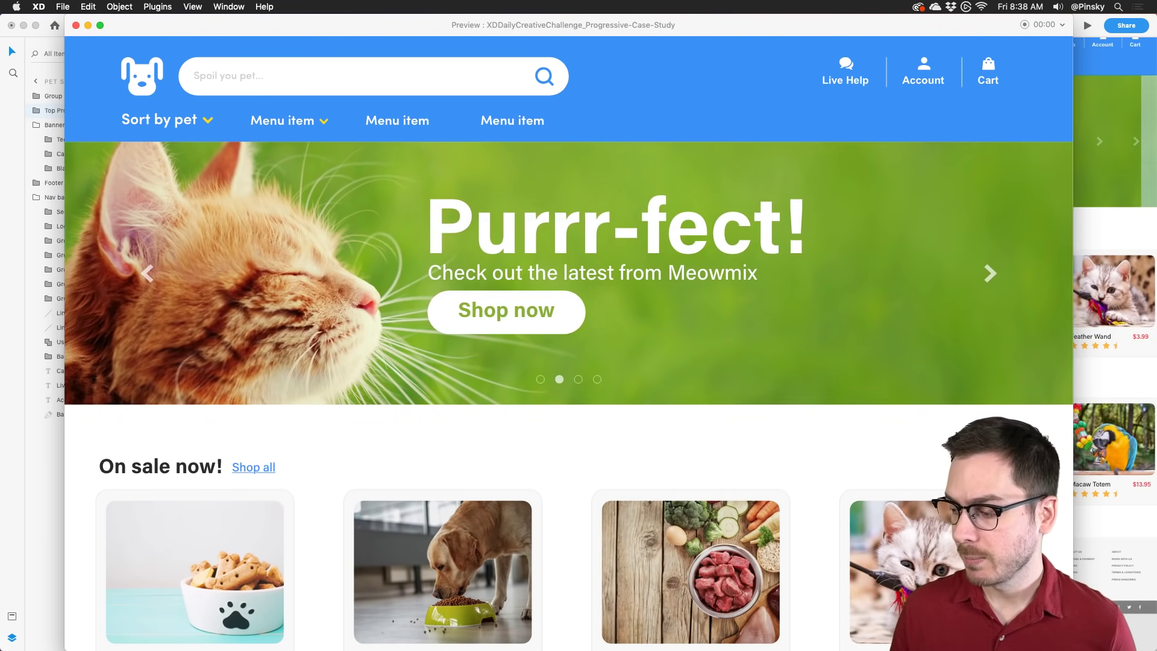
click(76, 25)
Step: Check the wiring of the banner images and homepage artboard, and preview the homepage while scrolling down to the toy products
scroll(655, 343, left, 3)
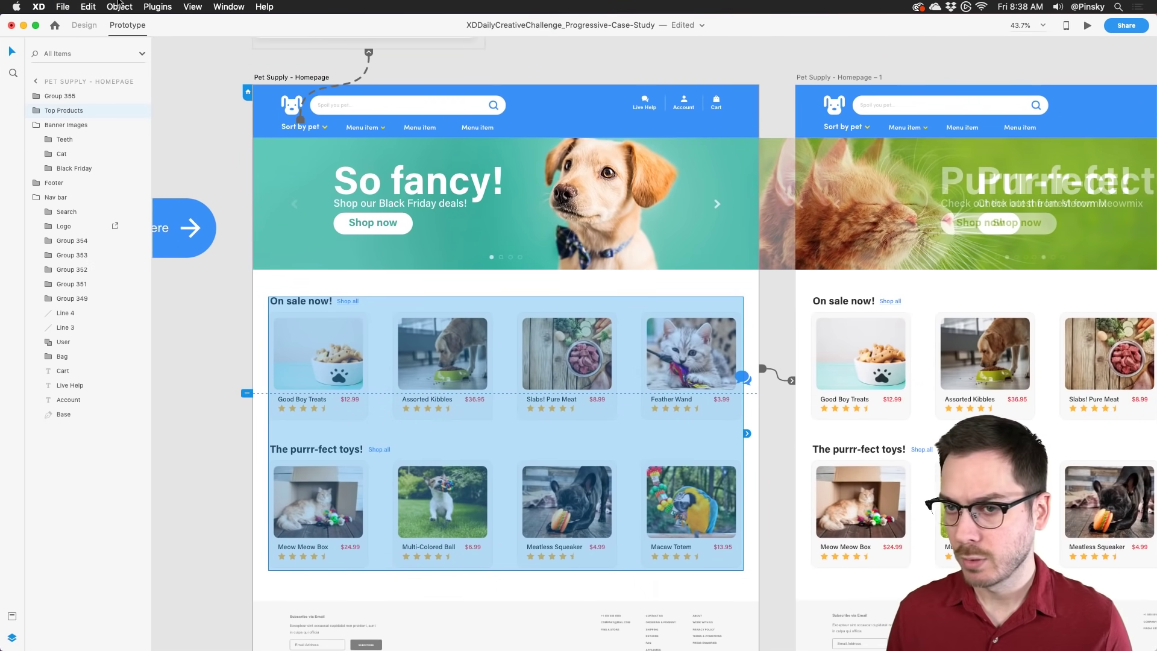
click(651, 201)
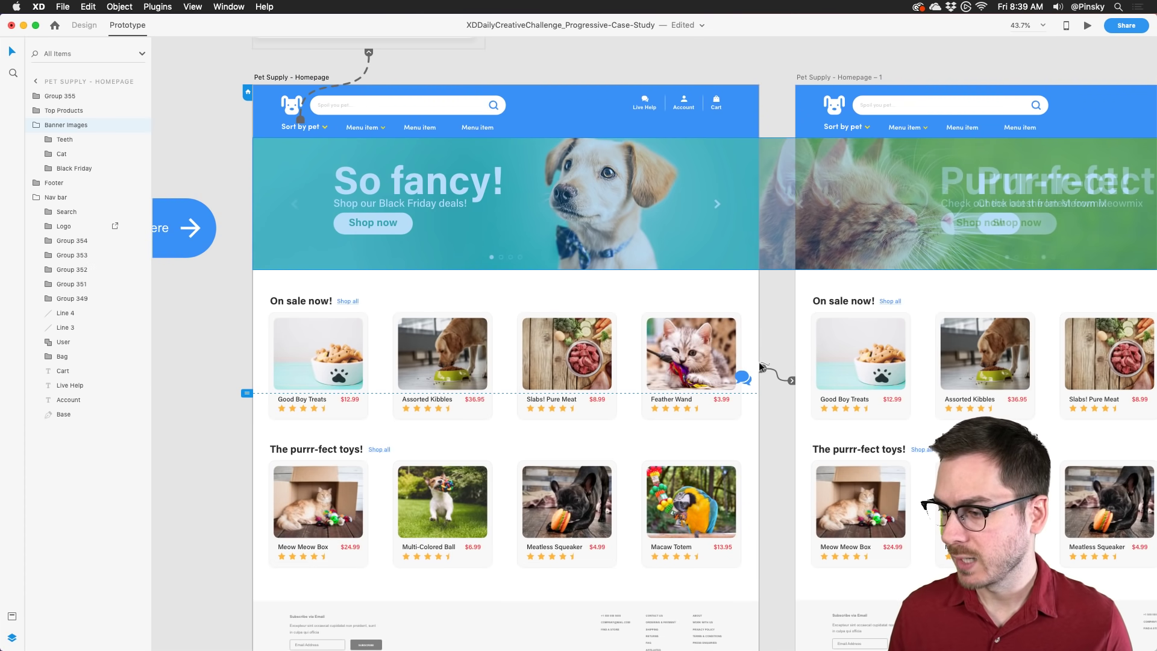
key(Escape)
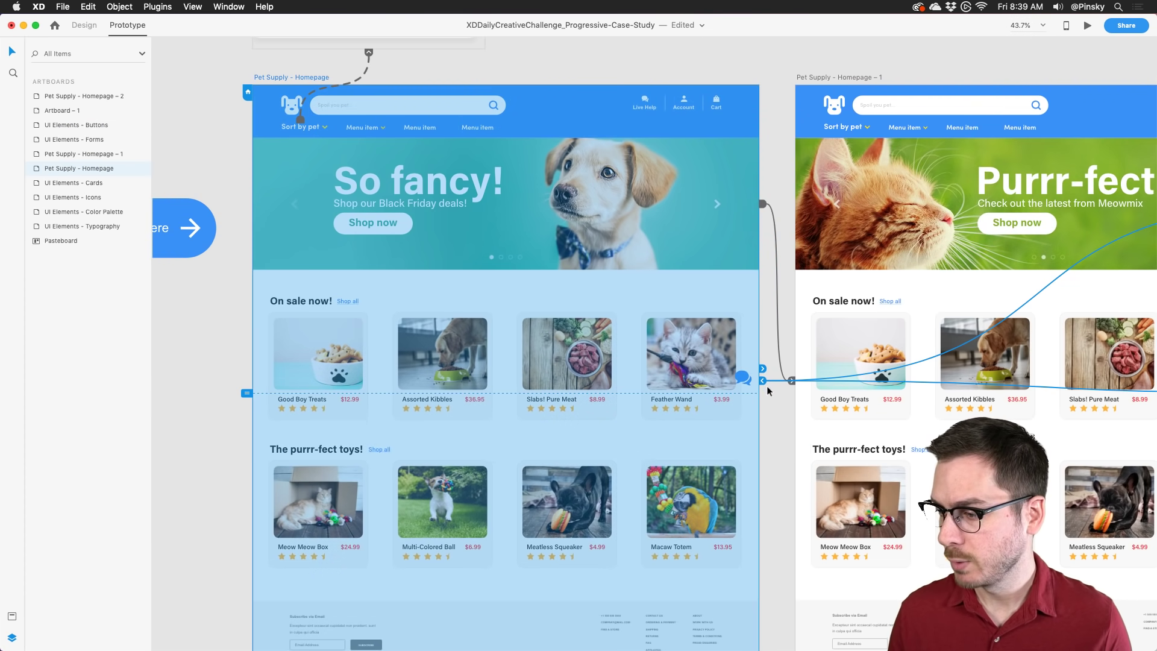
key(super+Return)
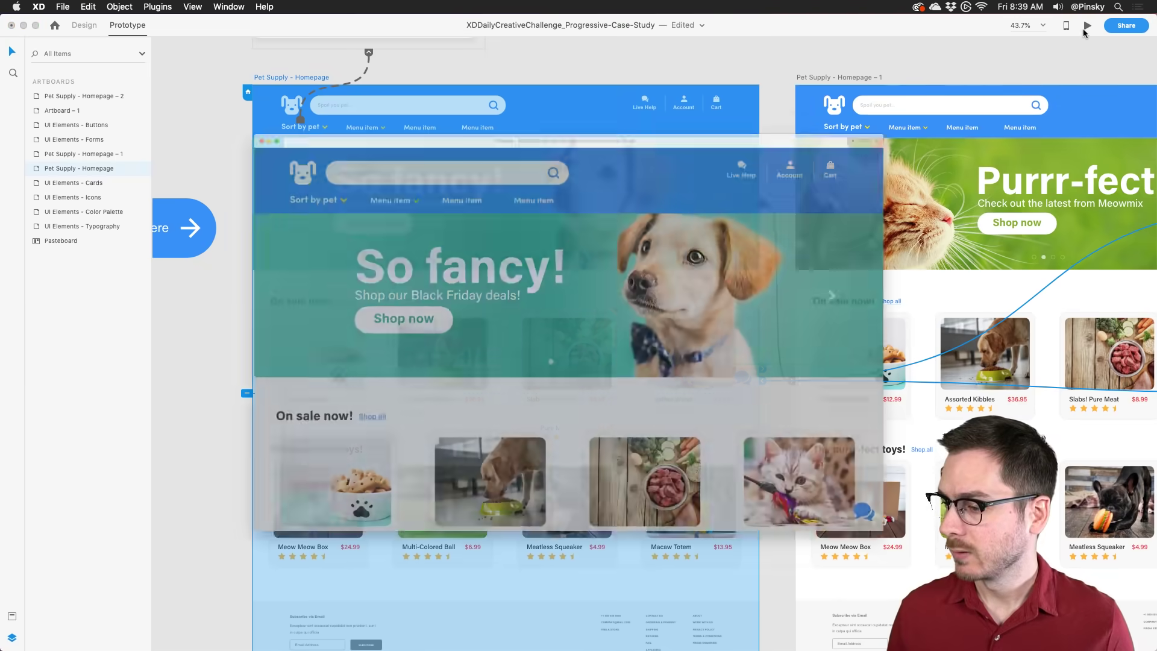
scroll(776, 391, down, 10)
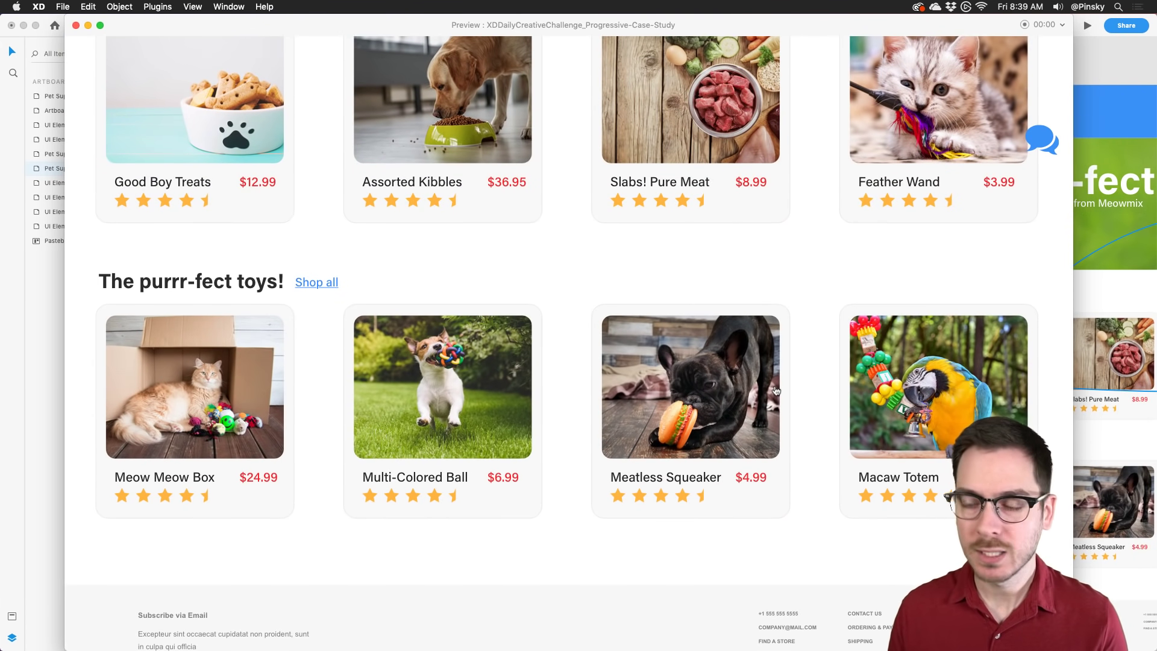
key(super+w)
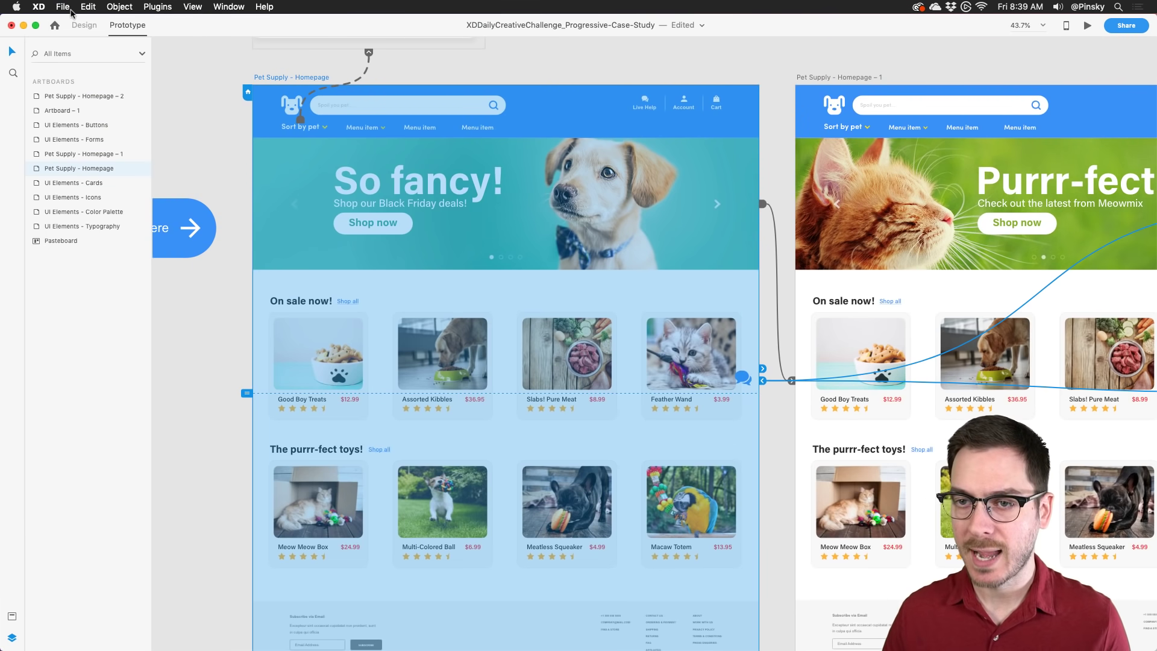
Step: Draw a circle about 101 × 101 behind the chat icon on the Feather Wand card, at about X 1806, Y 1053
scroll(743, 379, up, 5)
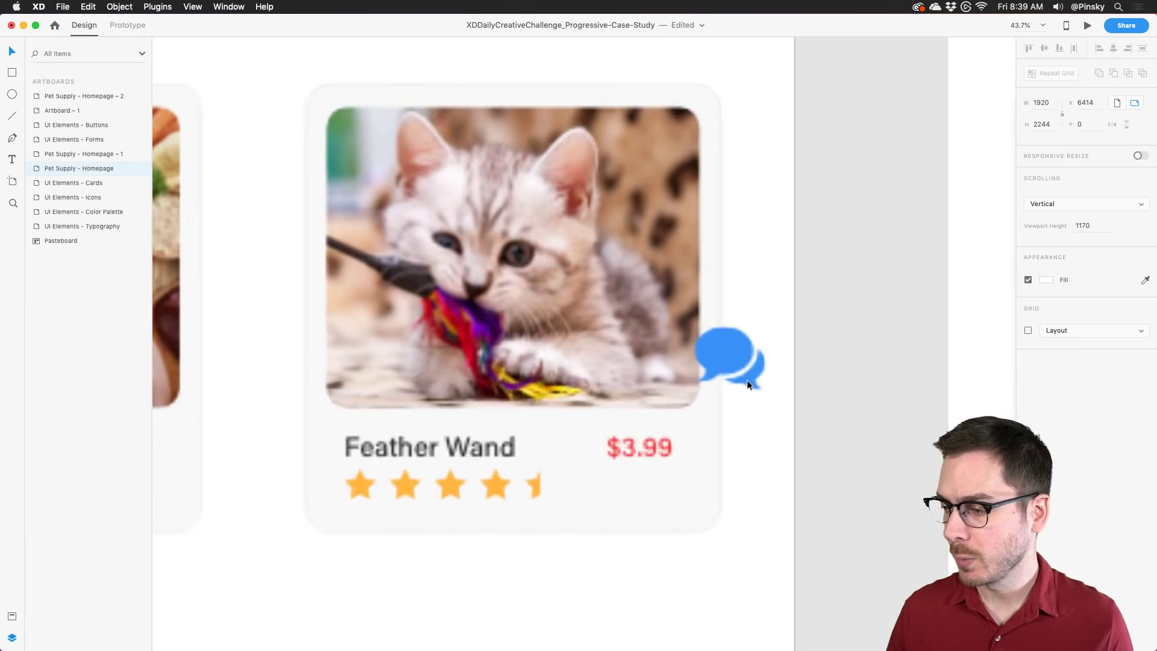
scroll(744, 369, right, 3)
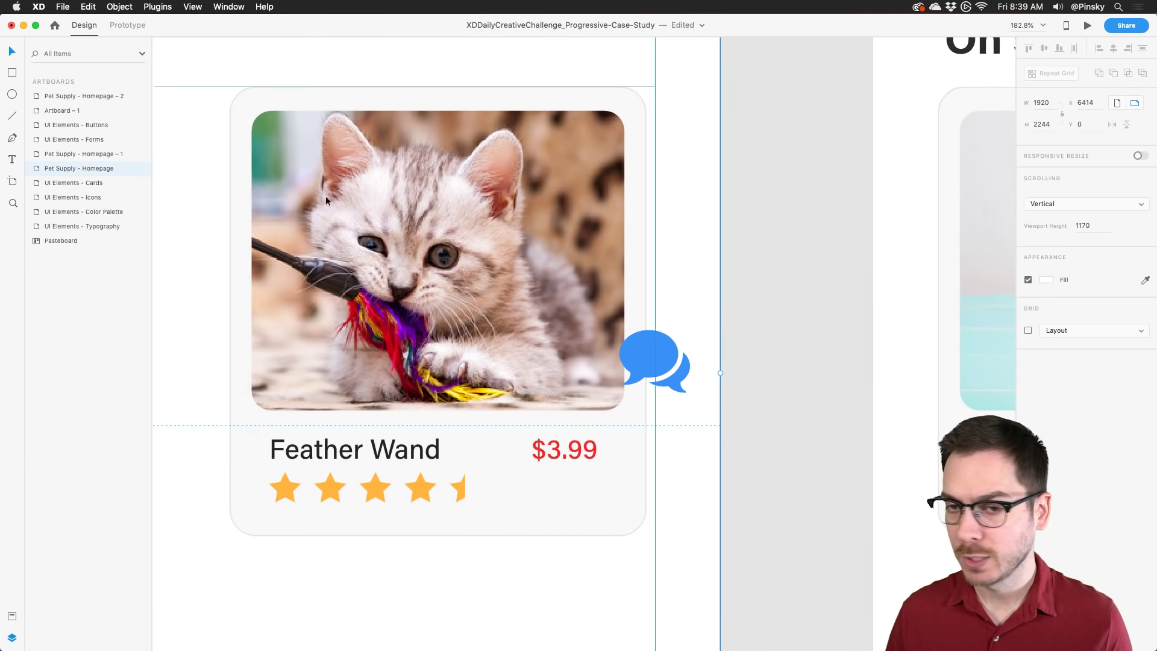
click(13, 94)
drag(578, 290, 691, 431)
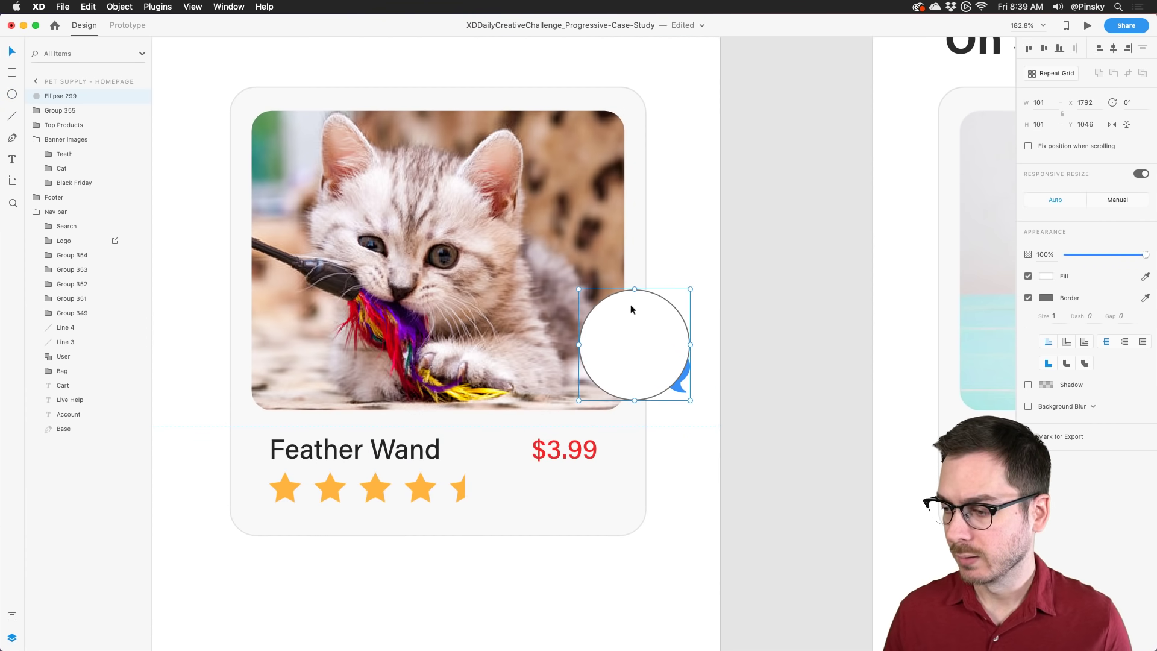
key(super+bracketleft)
mouse_move(633, 309)
mouse_down()
mouse_move(648, 320)
mouse_move(647, 310)
mouse_up()
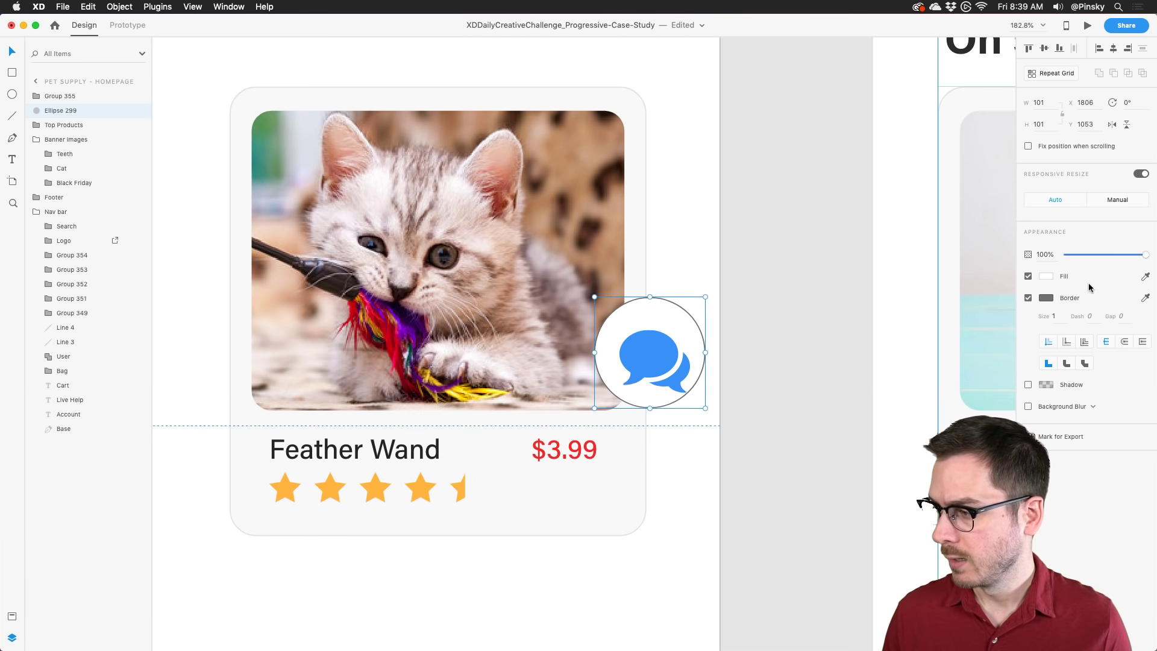
Step: Set the circle's border colour to #EAEAEA and centre the blue chat icon inside the circle
click(1048, 298)
drag(923, 260, 892, 236)
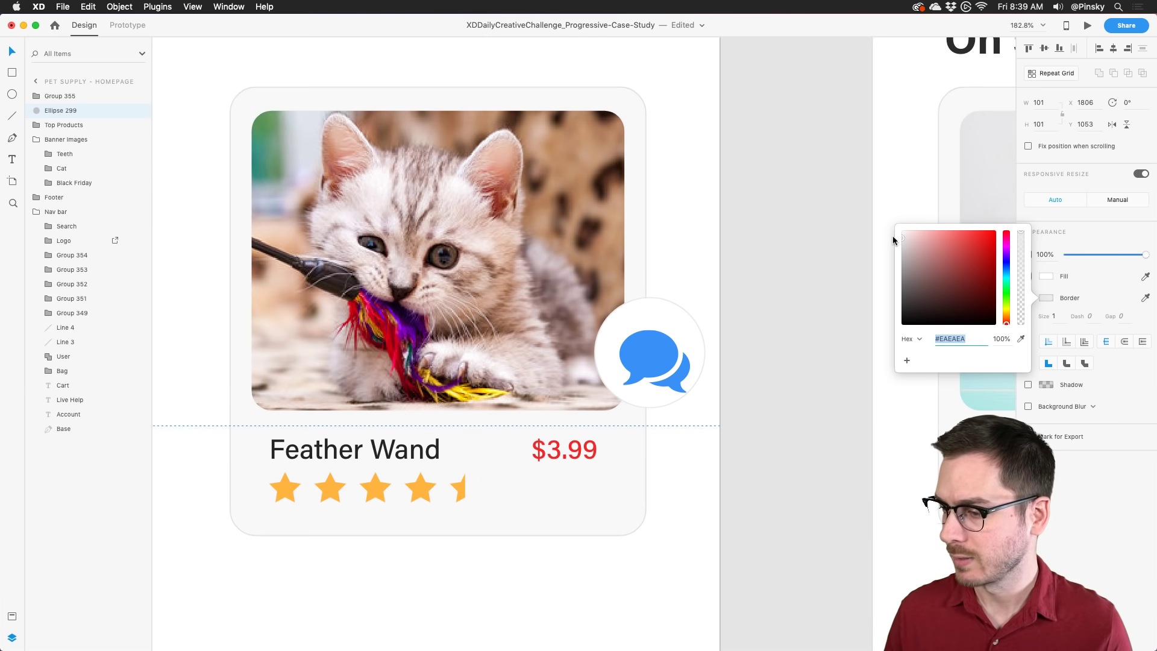
drag(659, 352, 656, 346)
Step: Add a drop shadow to the white circle and lower the opacity of the shadow colour slightly
click(661, 305)
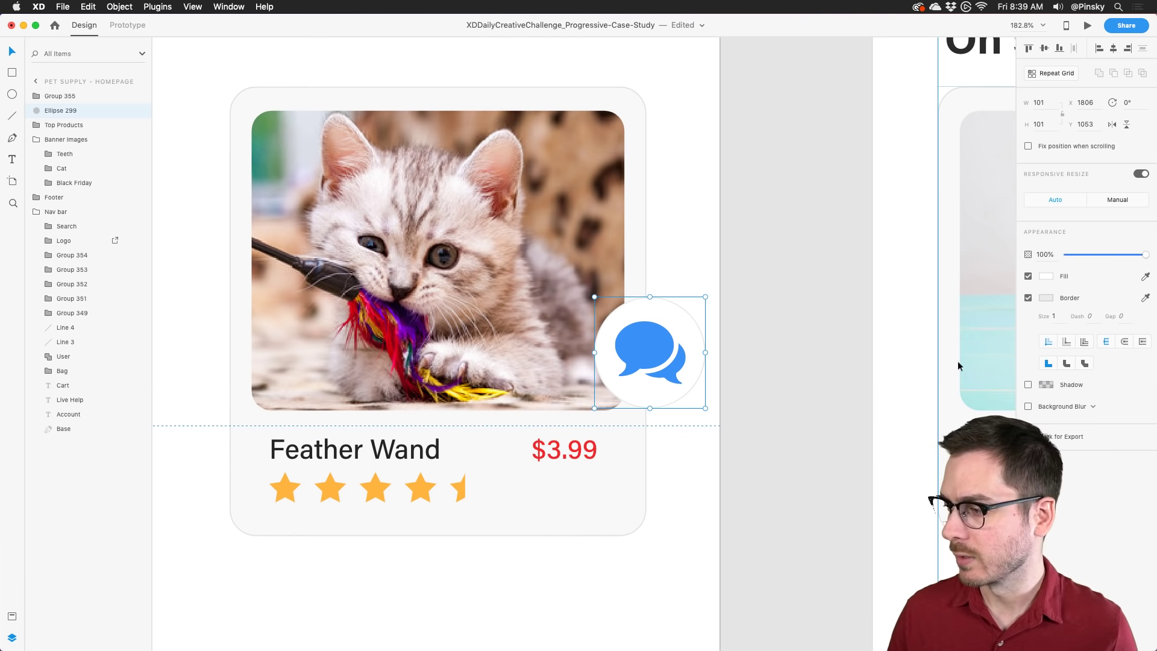
click(1028, 384)
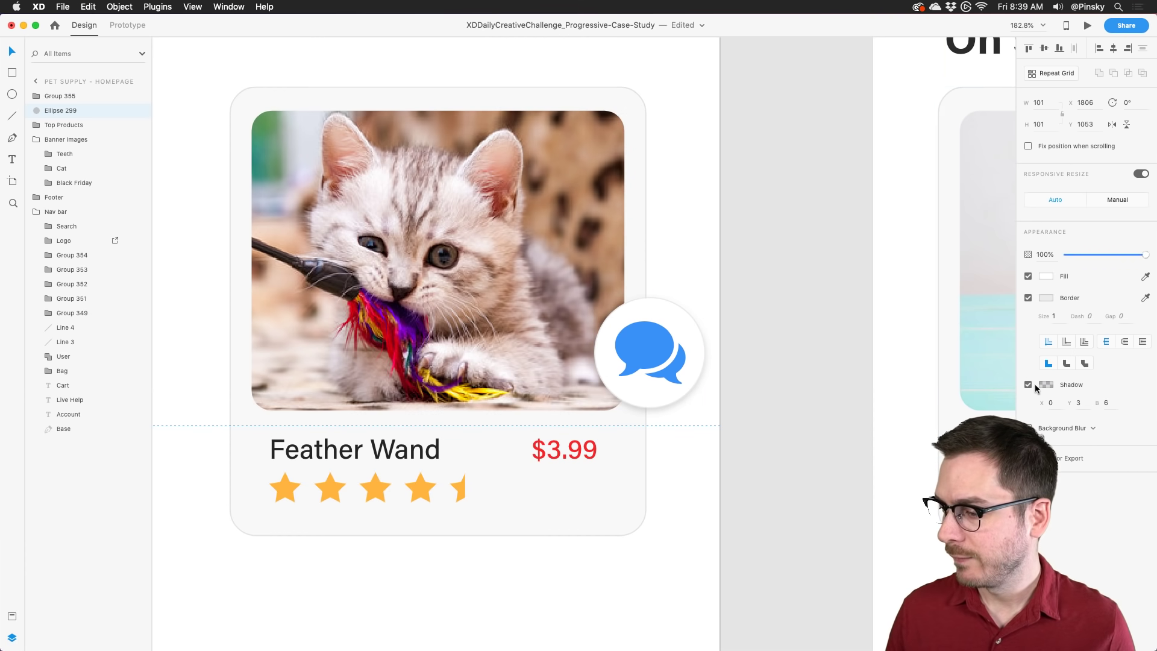
click(1045, 385)
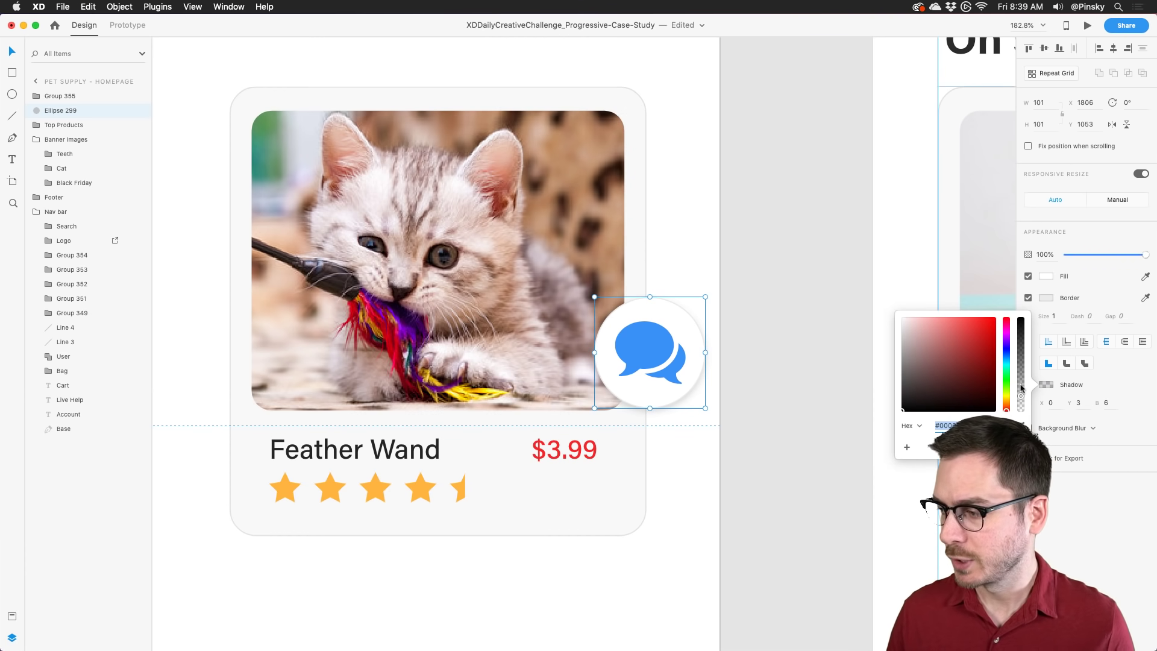
drag(1021, 398, 1021, 403)
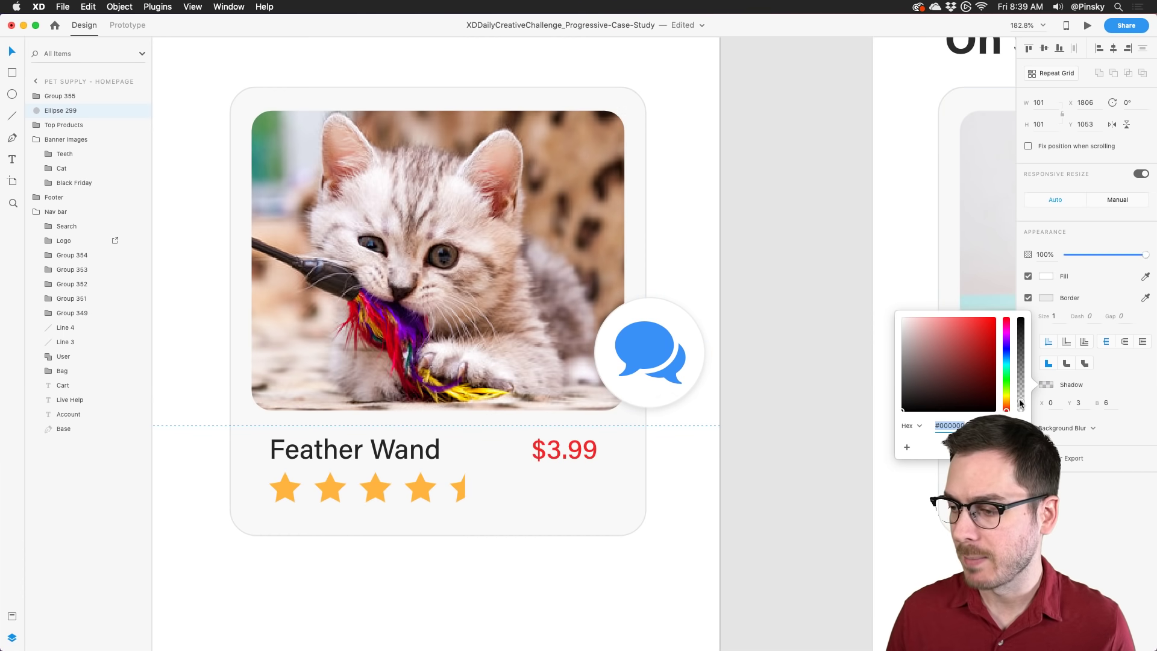
click(1108, 551)
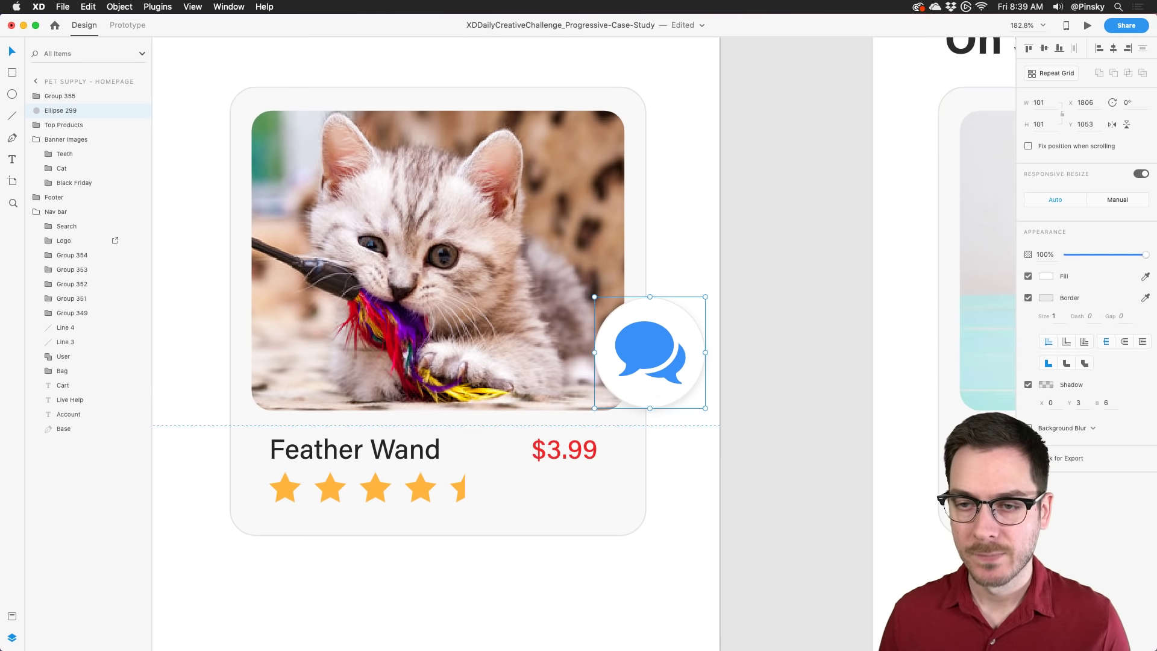
Step: Group the circle with the chat icon and name the group Live Help
shift+click(75, 96)
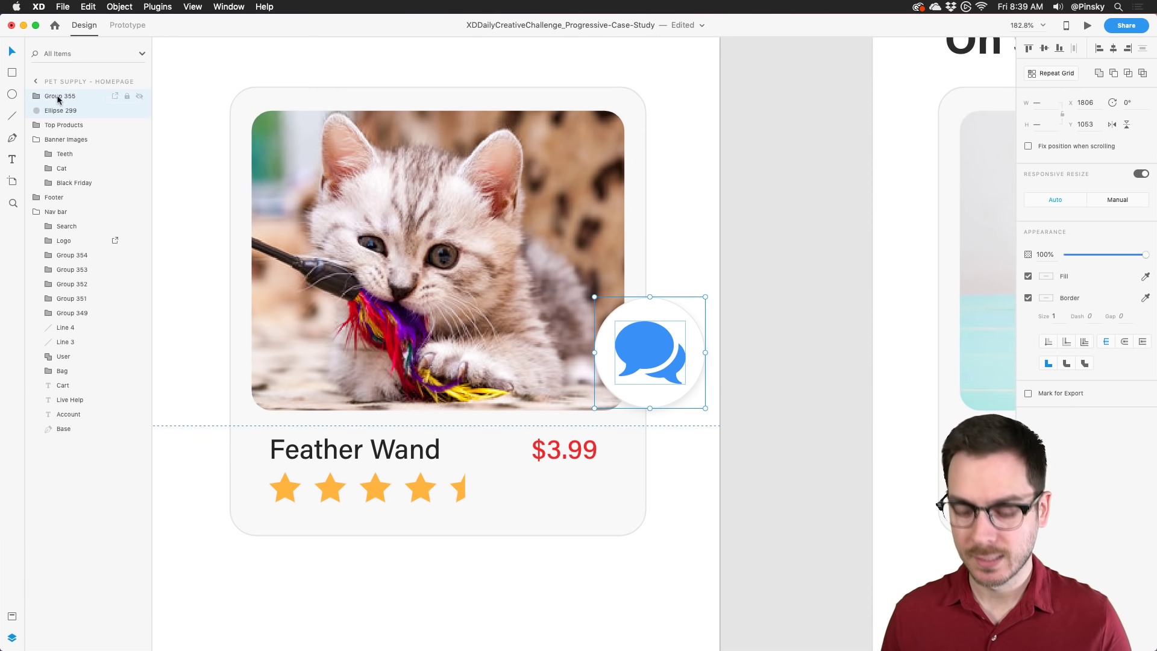
key(super+g)
double_click(59, 98)
text(L)
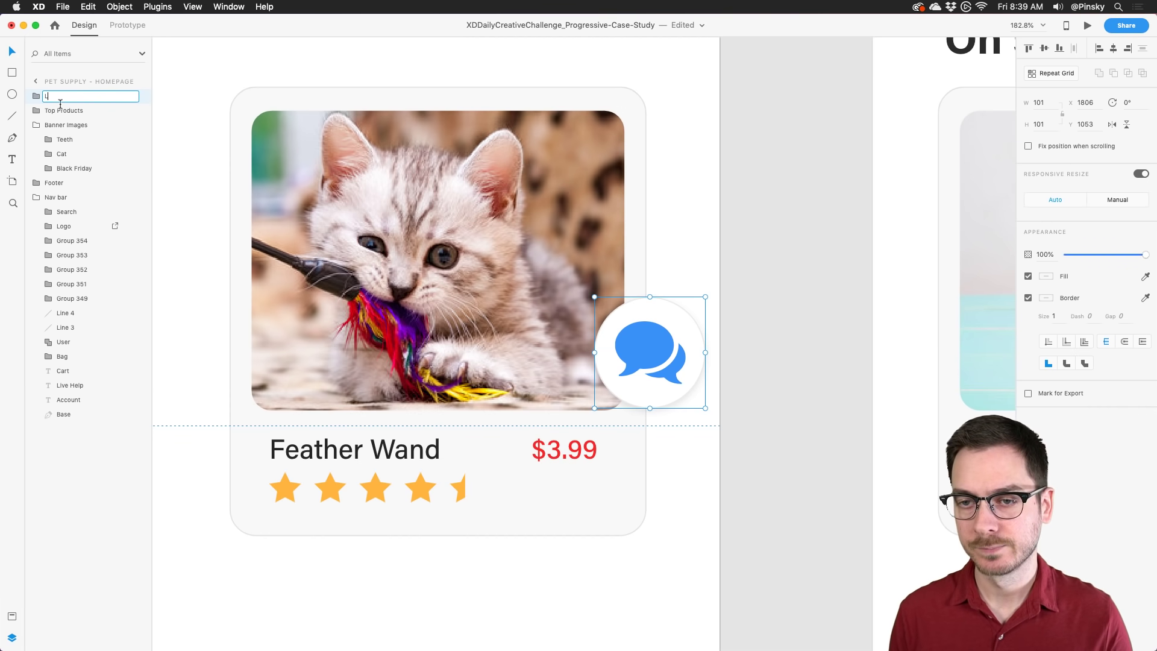
text(ive Help)
key(Return)
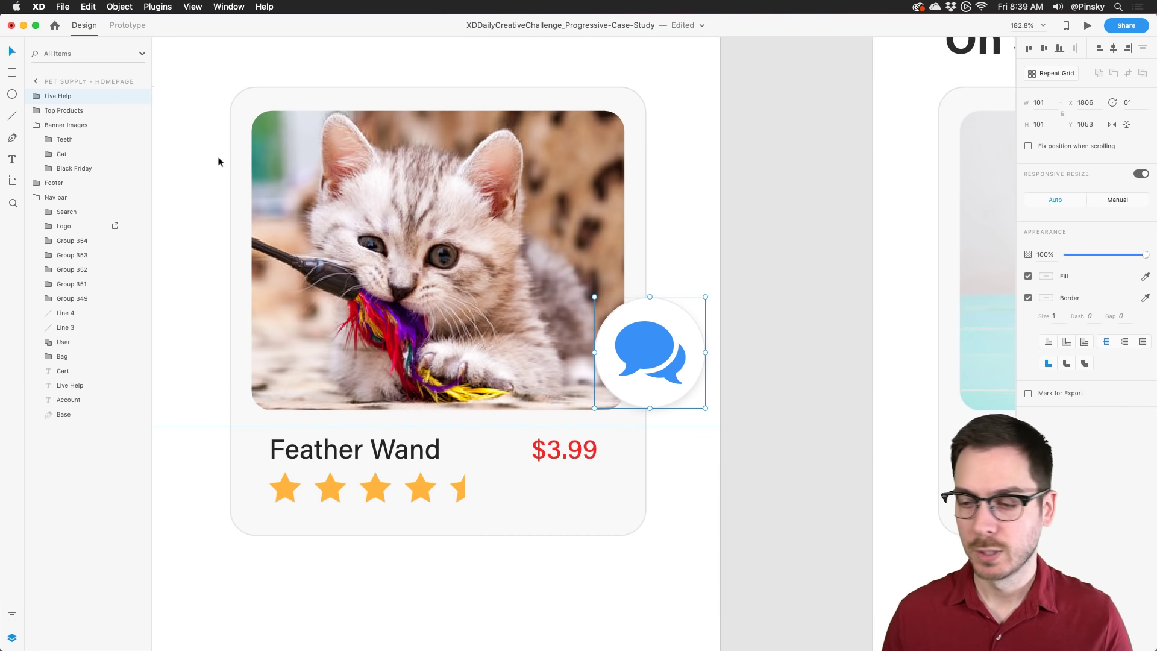
Step: Preview the homepage and scroll to the product cards to check the circular chat button
key(super+Return)
scroll(587, 331, down, 5)
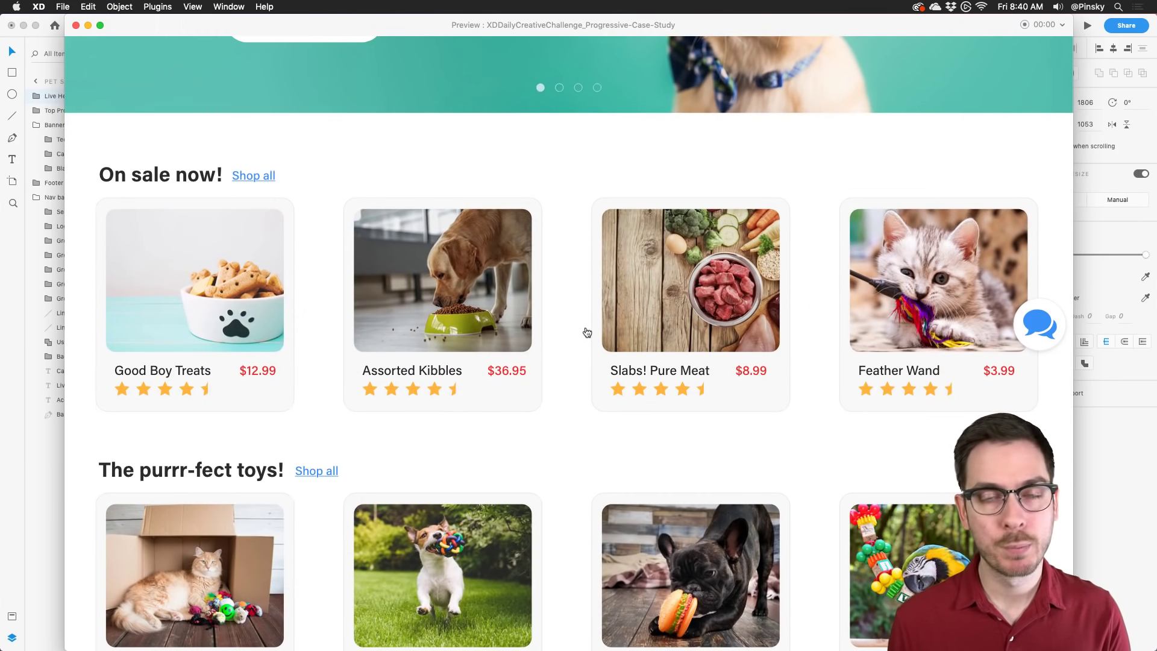
key(super+w)
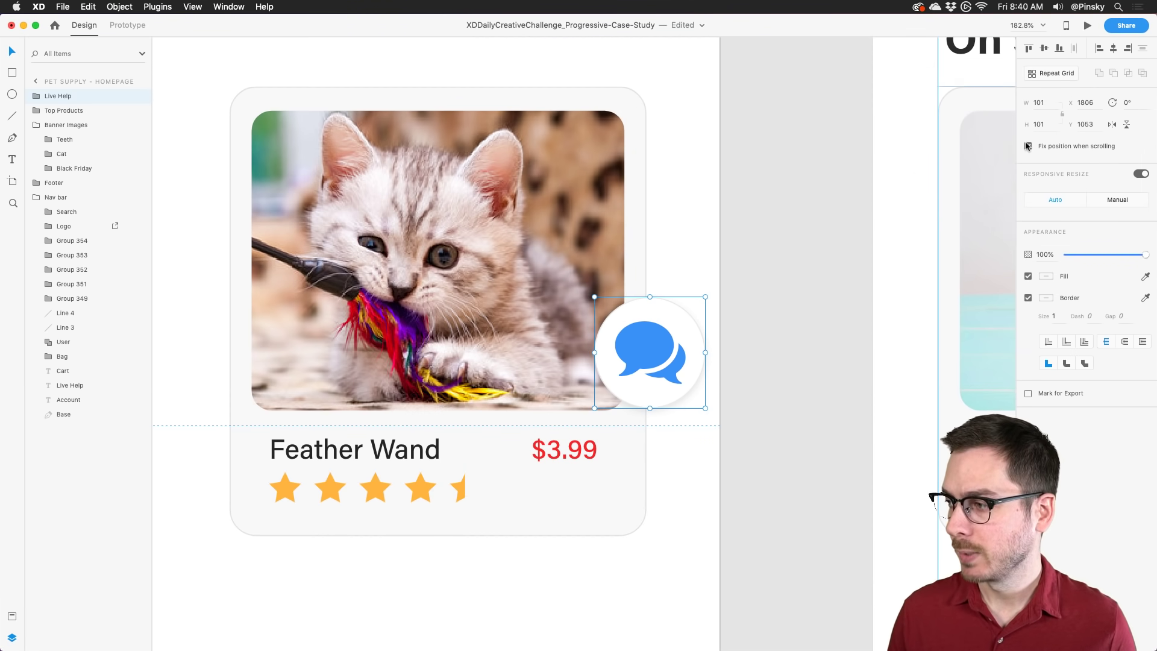
Step: Fix the Live Help group's position when scrolling and test it by scrolling the homepage preview
click(1088, 25)
scroll(588, 472, down, 4)
scroll(588, 472, down, 3)
scroll(588, 472, up, 3)
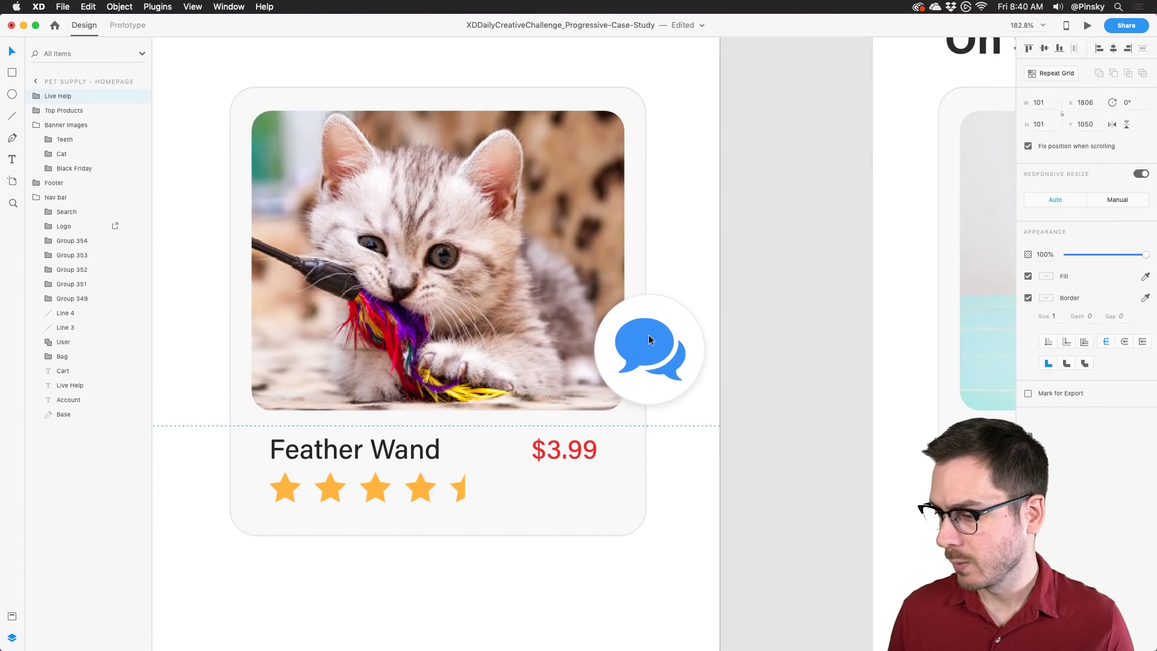
Step: Move the Live Help group inward to about X 1795, Y 1040 and check it by scrolling through the homepage preview
drag(648, 335, 636, 325)
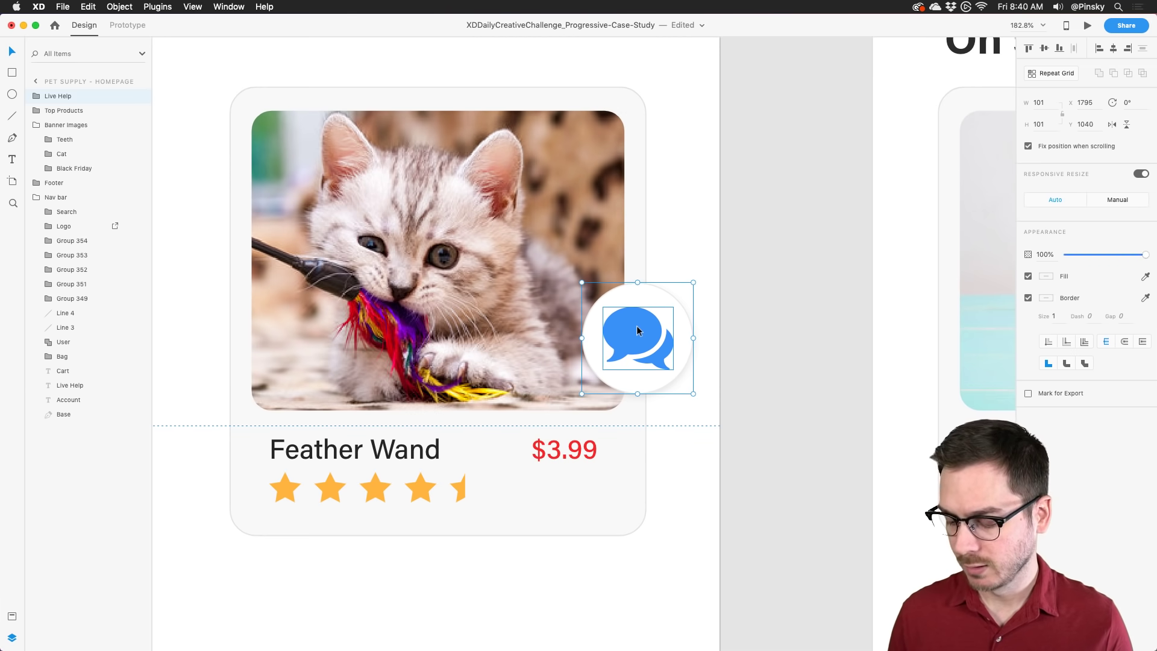
key(super+Return)
scroll(707, 349, down, 4)
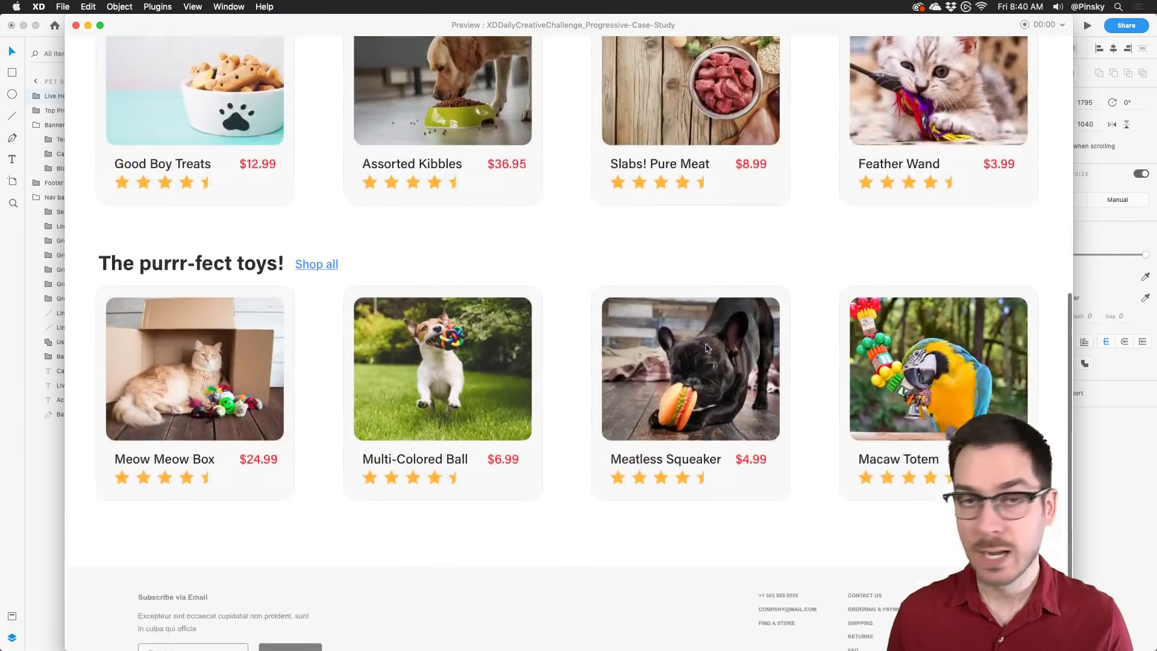
scroll(706, 349, up, 3)
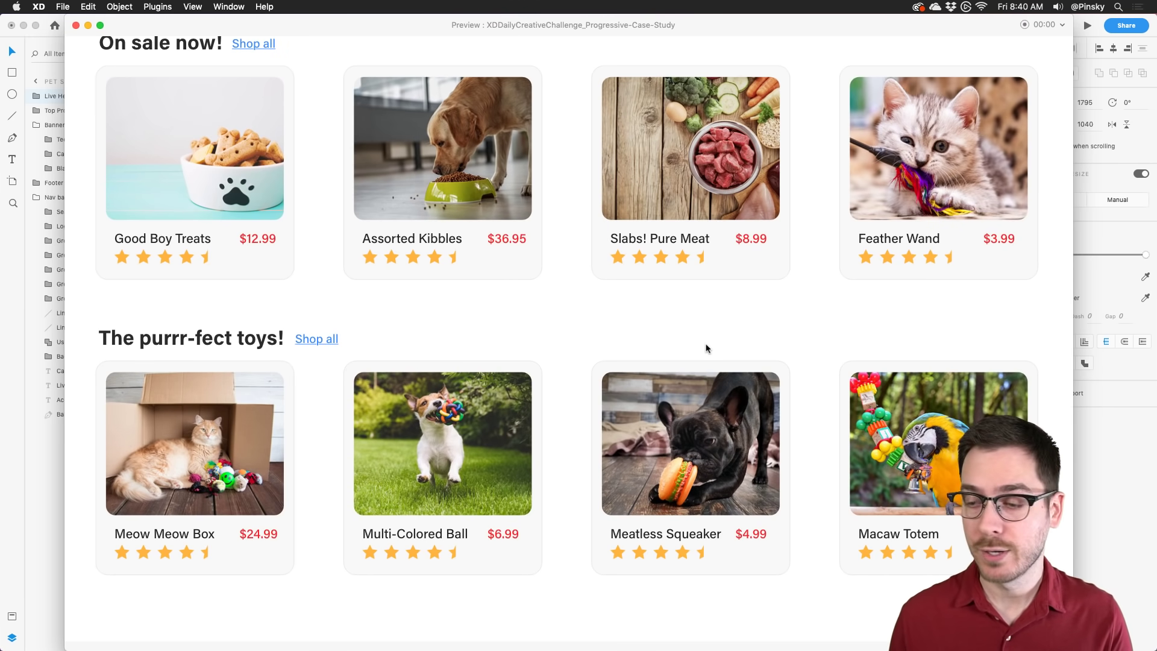
scroll(736, 383, down, 3)
scroll(736, 382, up, 8)
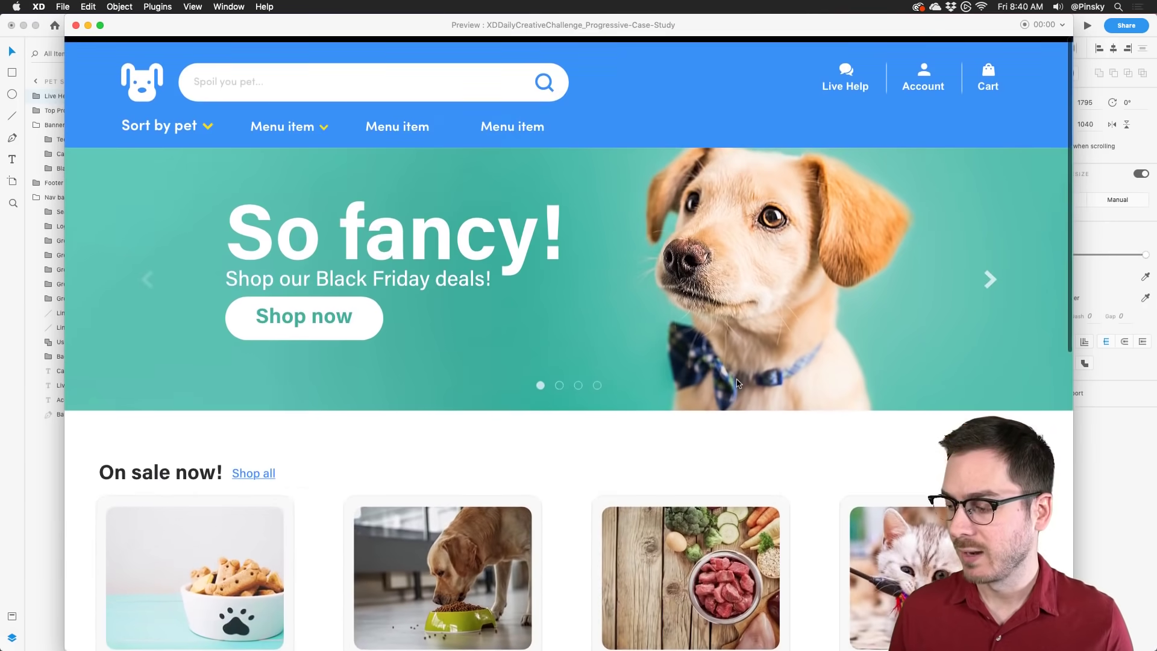
key(super+w)
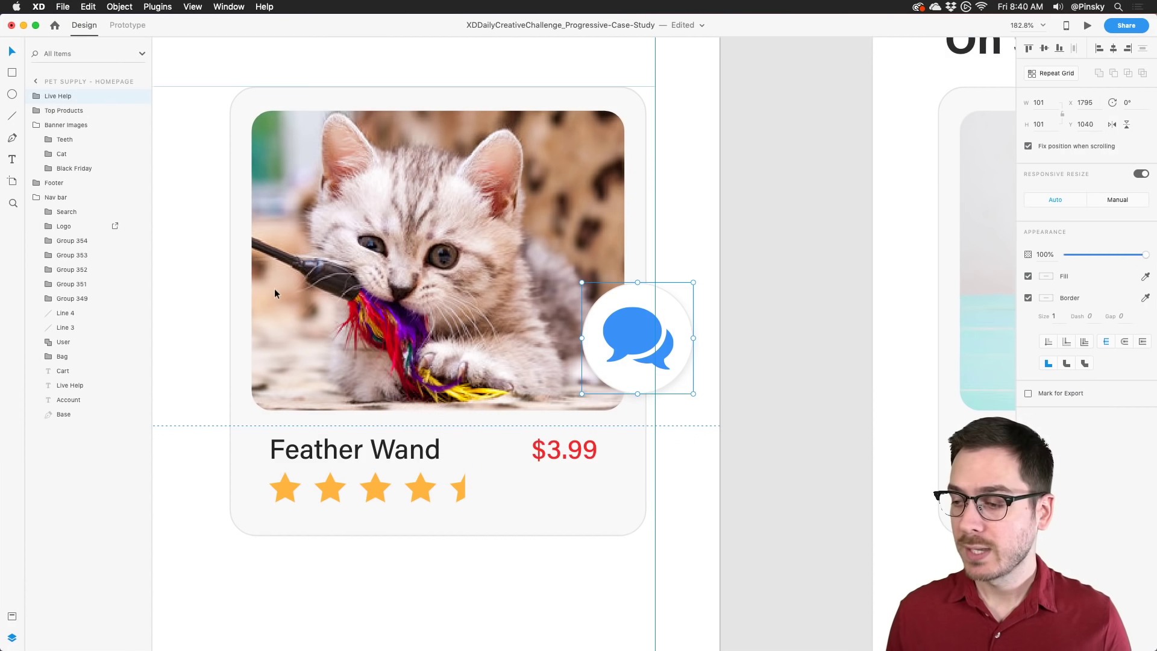
Step: Create an artboard about 533 × 686 just below the homepage, lined up with its outer edge at about X 7801, Y 2306
scroll(273, 288, down, 5)
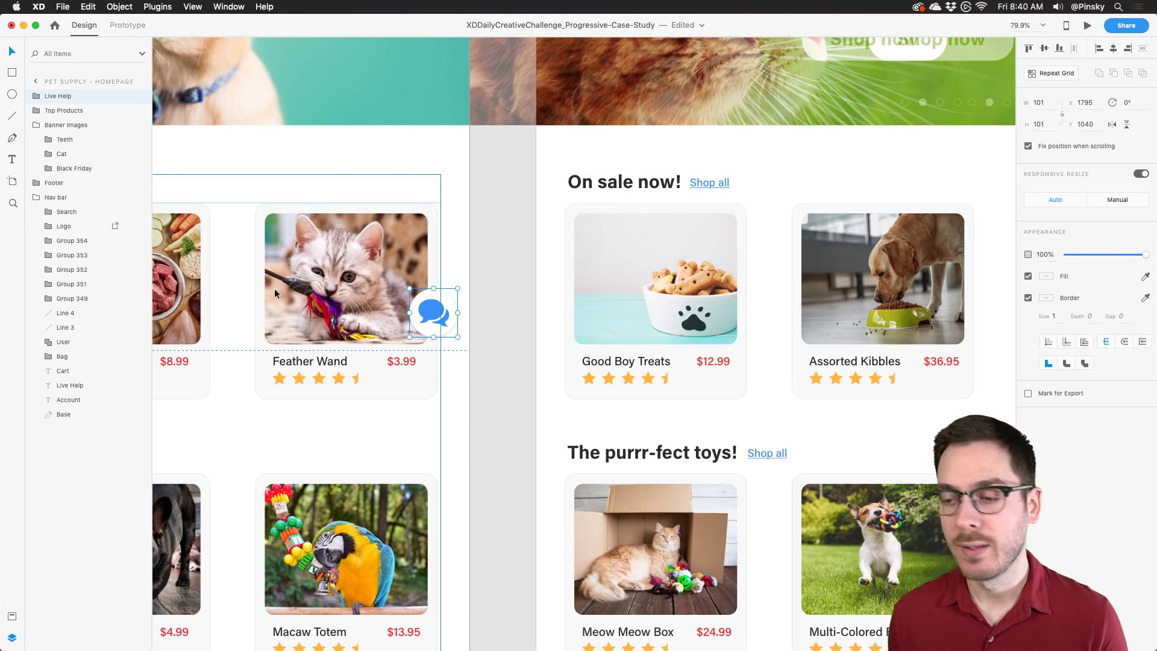
scroll(482, 271, left, 2)
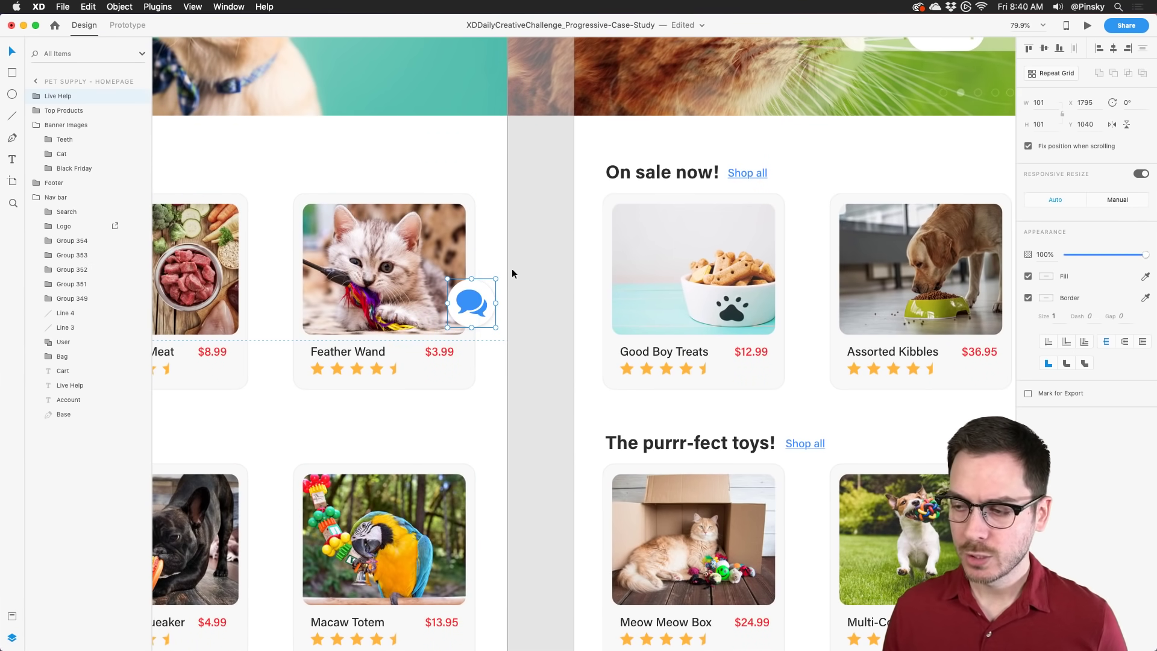
click(522, 270)
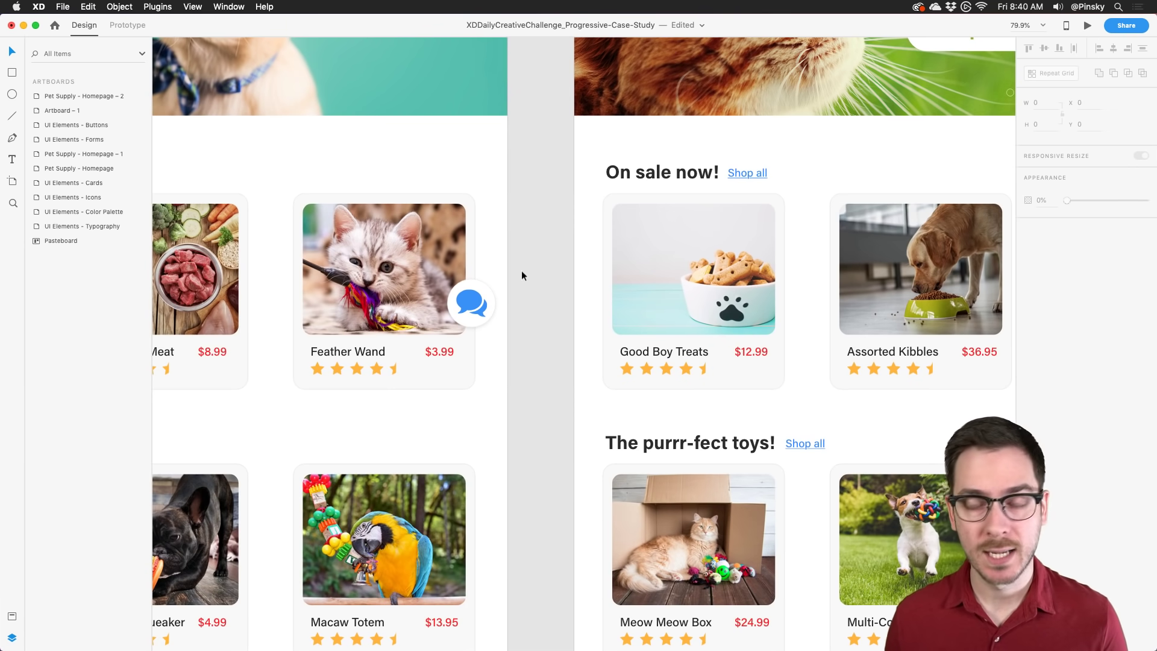
scroll(522, 270, down, 5)
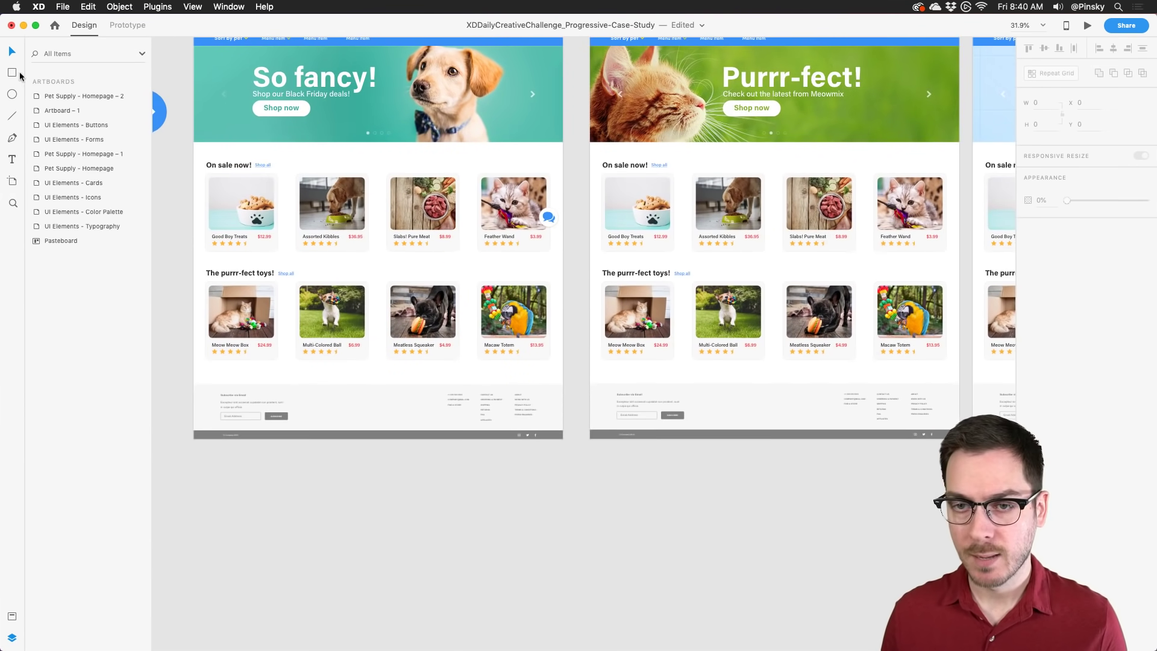
click(12, 181)
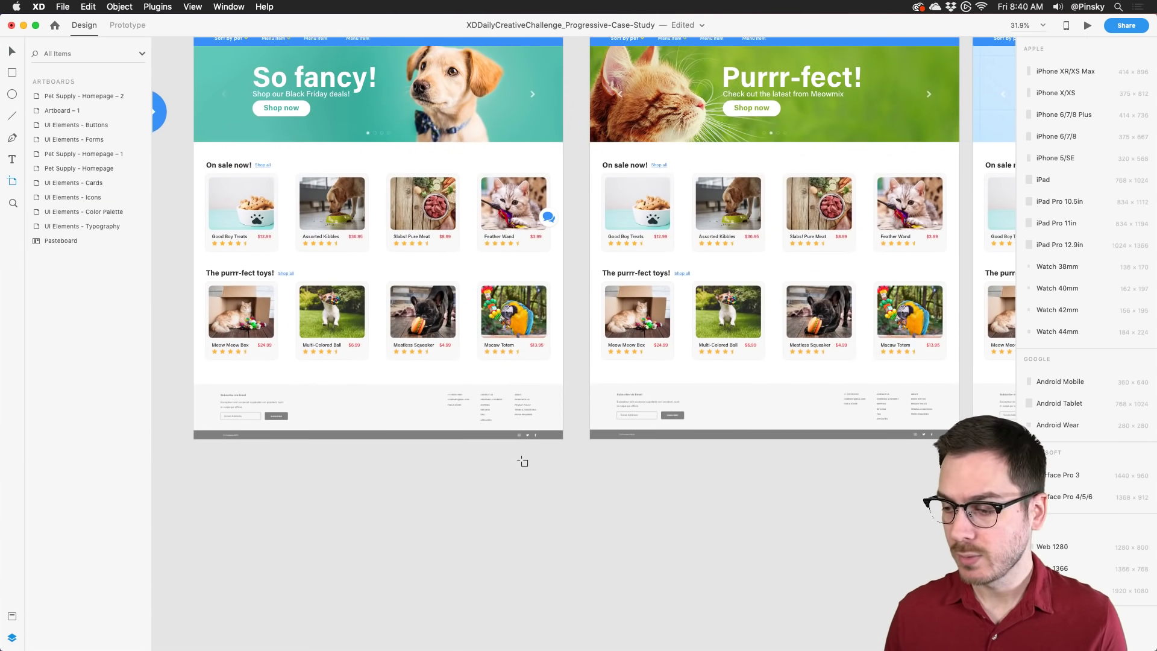
drag(563, 451, 460, 583)
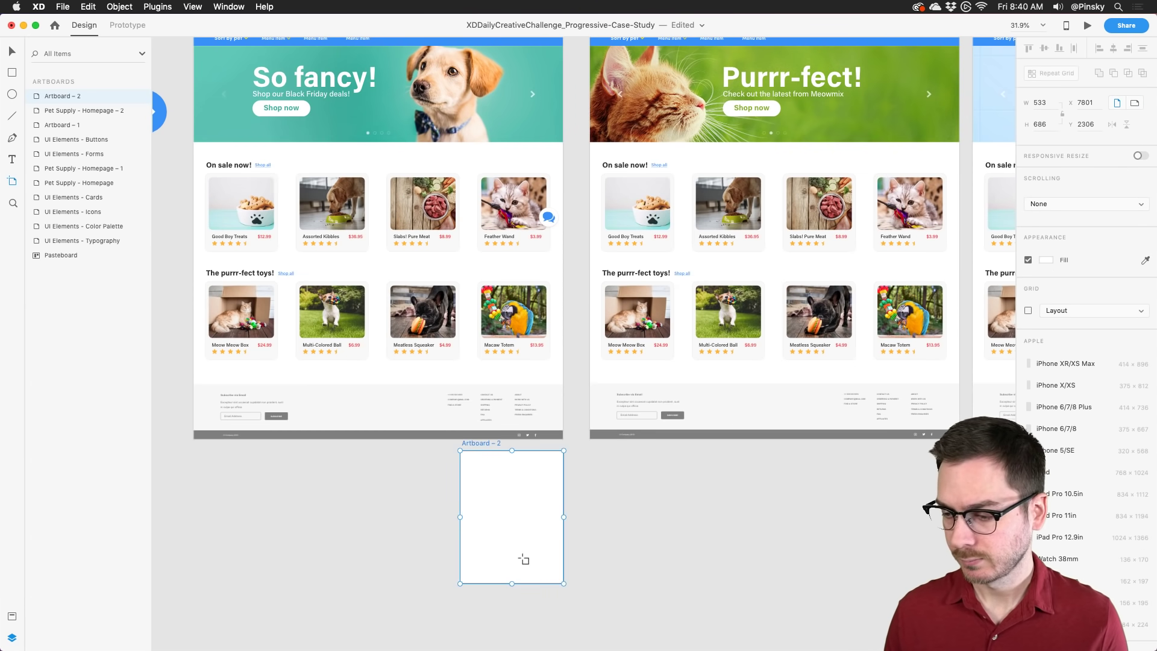
scroll(524, 560, up, 5)
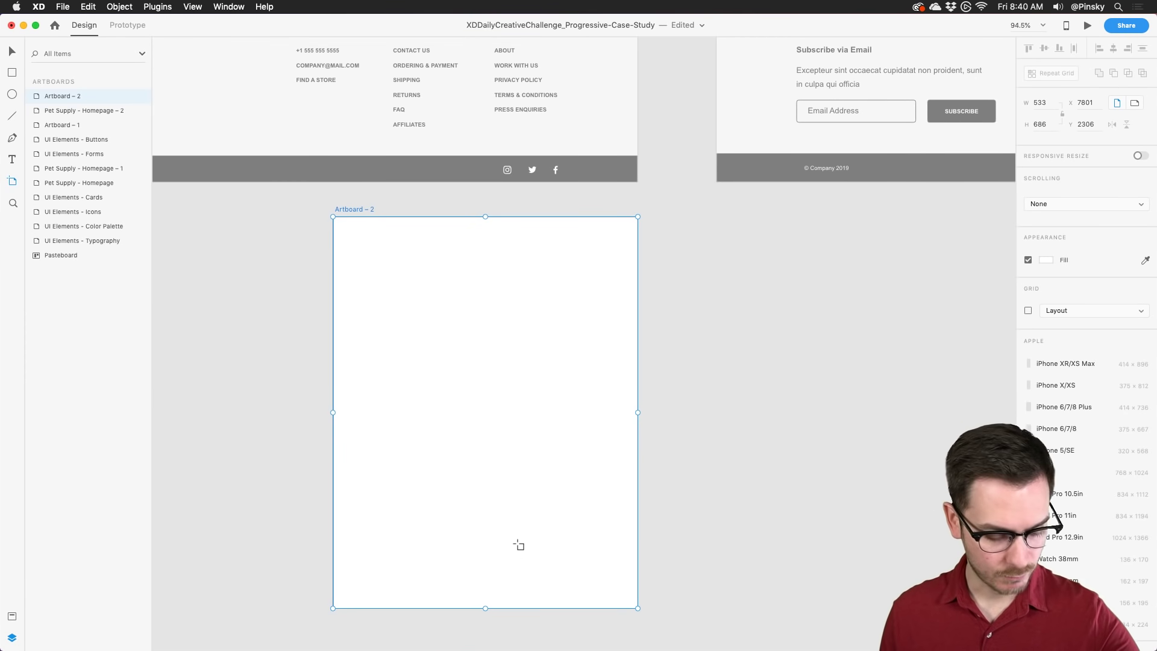
key(v)
scroll(518, 543, down, 2)
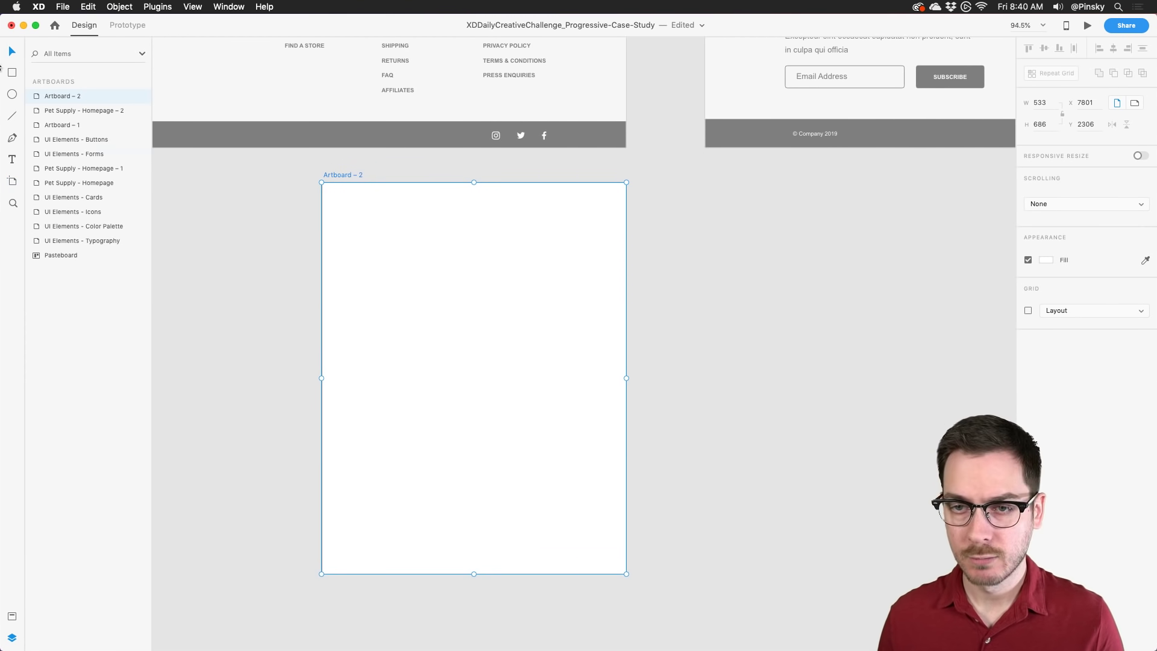
Step: Draw a borderless rectangle about 513 × 435 in the upper part of Artboard – 2, with corner radius 18 and fill #363636
click(13, 73)
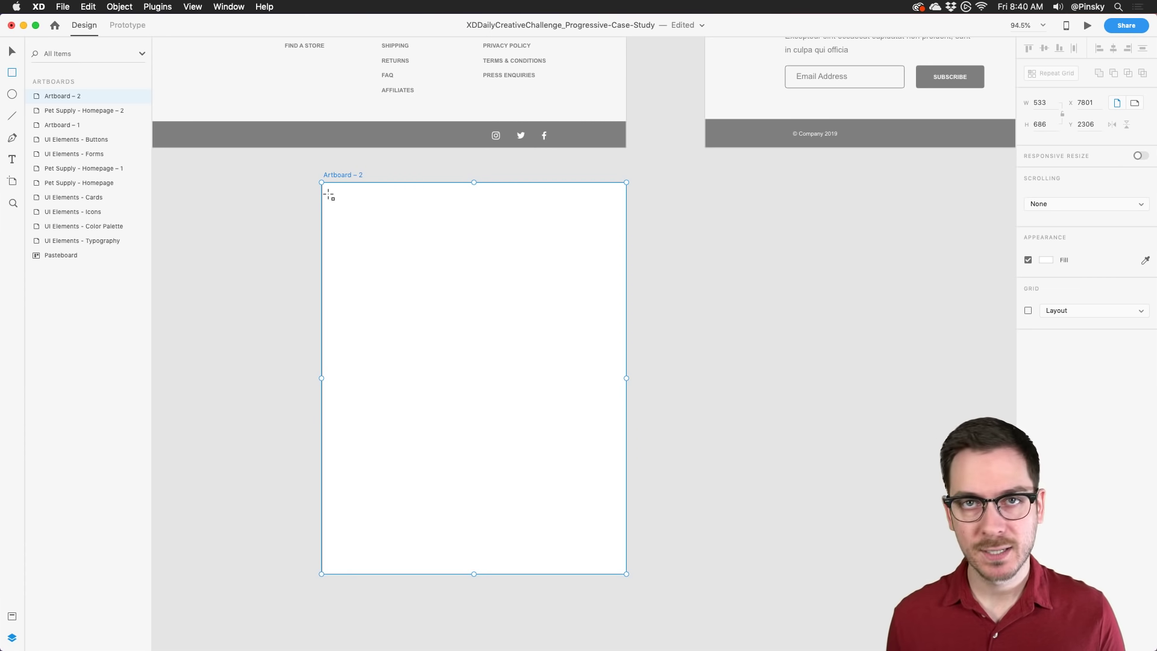
mouse_move(329, 193)
mouse_down()
mouse_move(440, 398)
mouse_move(571, 446)
mouse_move(621, 442)
mouse_up()
mouse_move(612, 198)
mouse_down()
mouse_move(599, 204)
mouse_move(620, 196)
mouse_move(610, 203)
mouse_up()
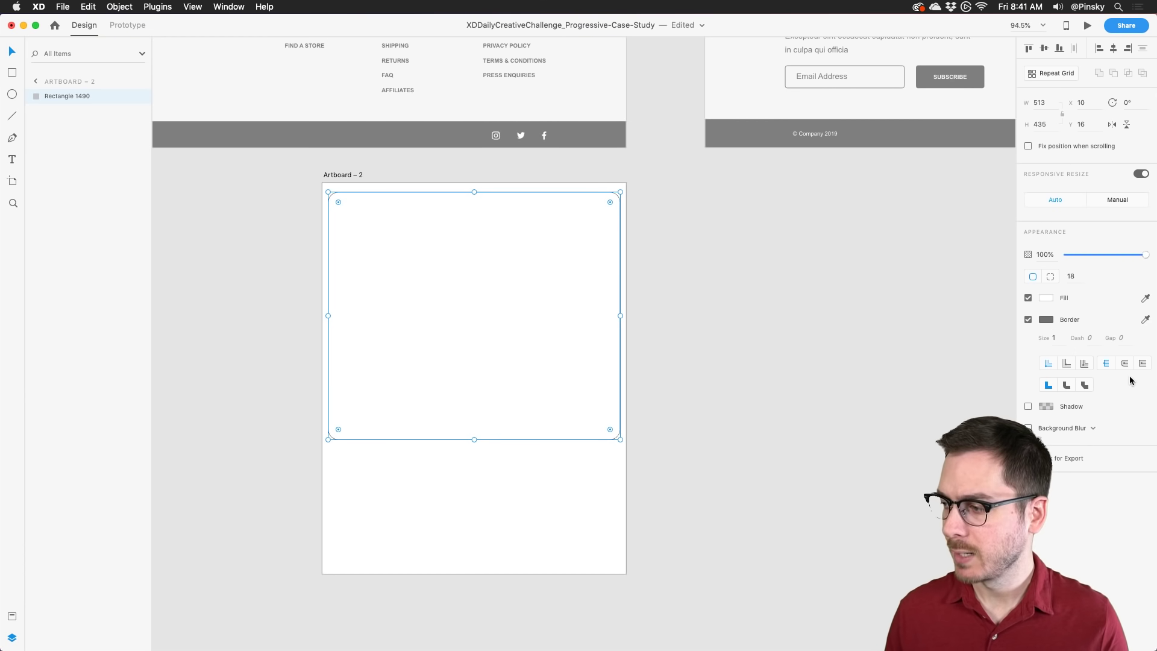
click(1028, 320)
click(1043, 300)
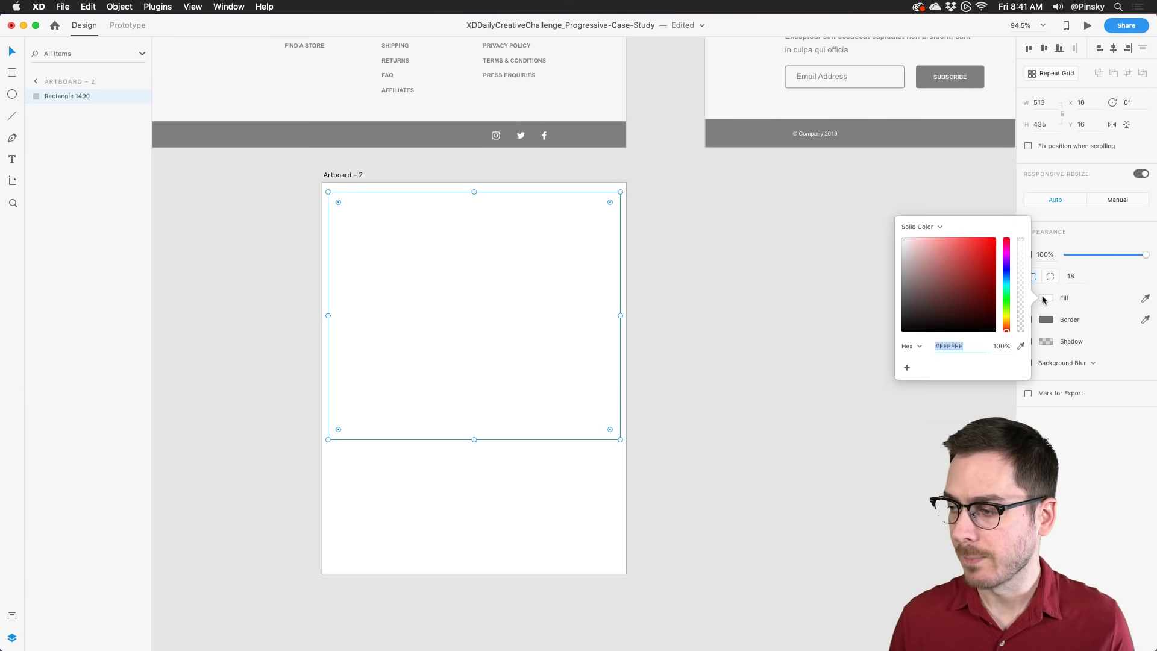
drag(909, 305, 894, 313)
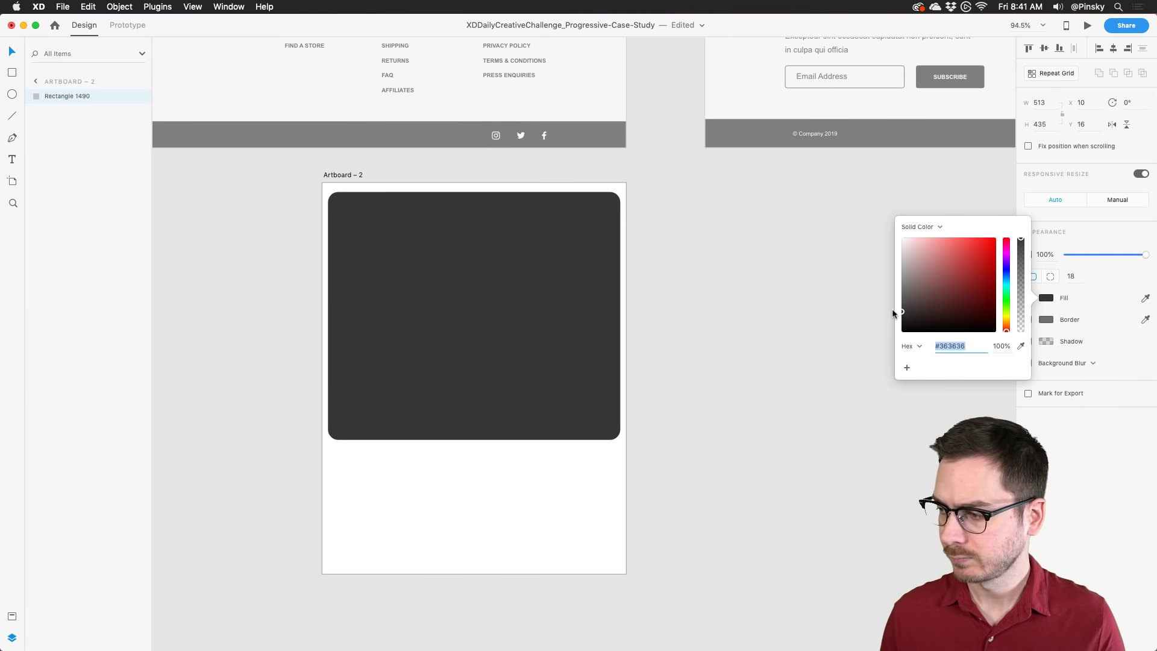
Step: Add the text "Live help" in white and move it onto the dark rectangle at about X 25, Y 84
click(12, 159)
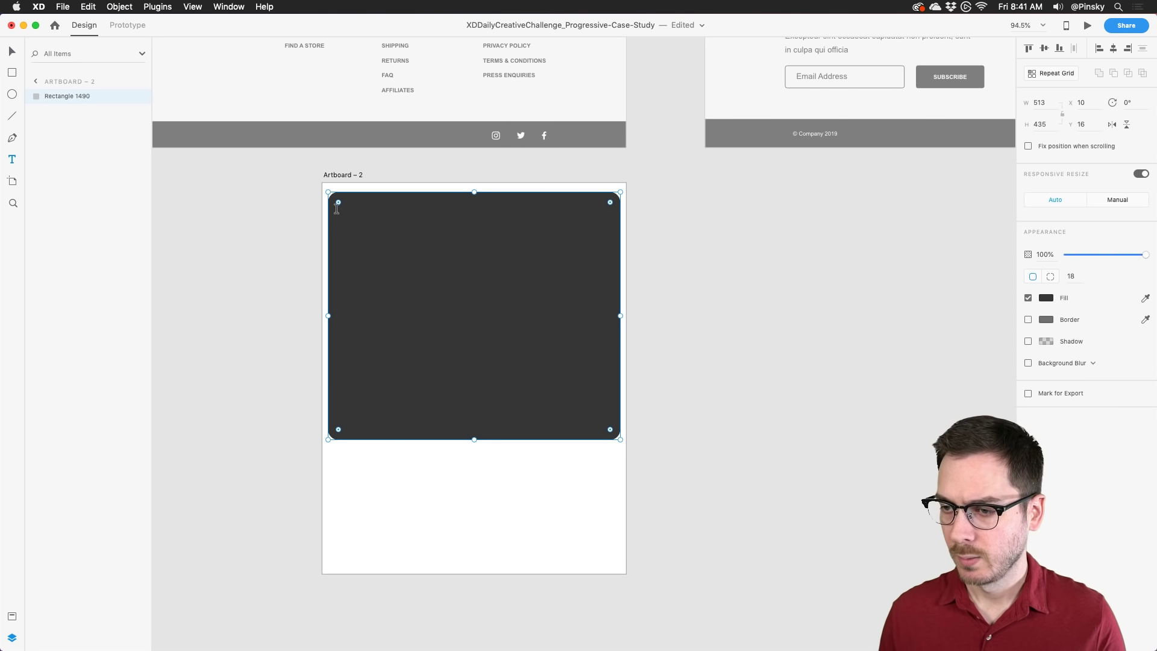
click(345, 217)
text(L)
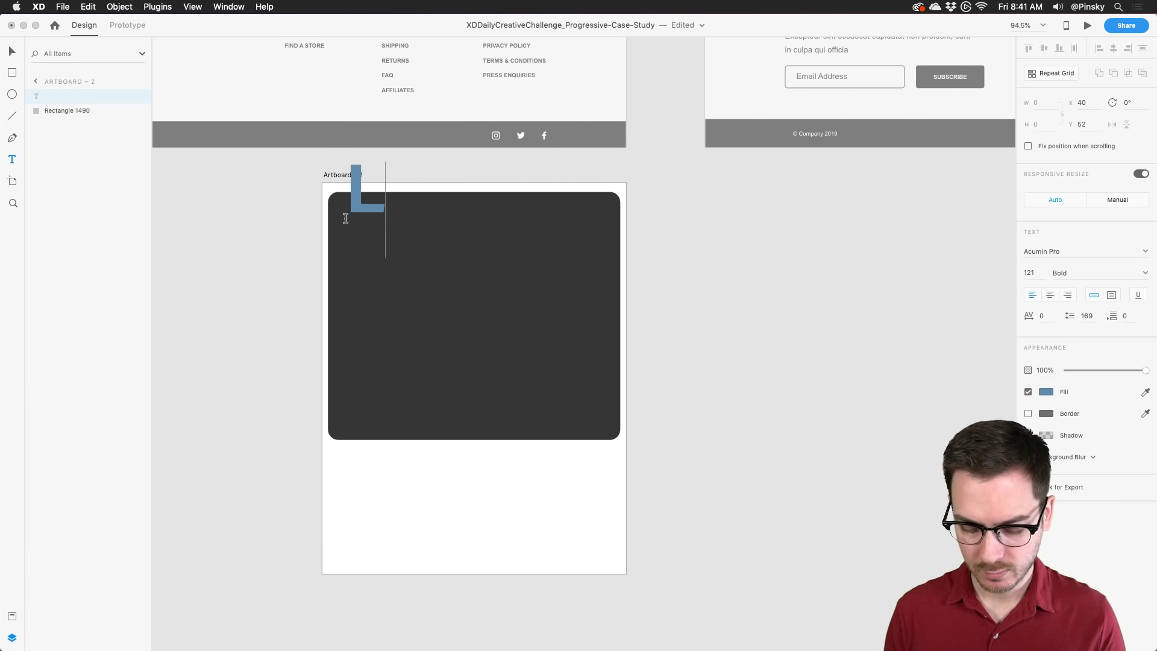
text(ive help)
key(Escape)
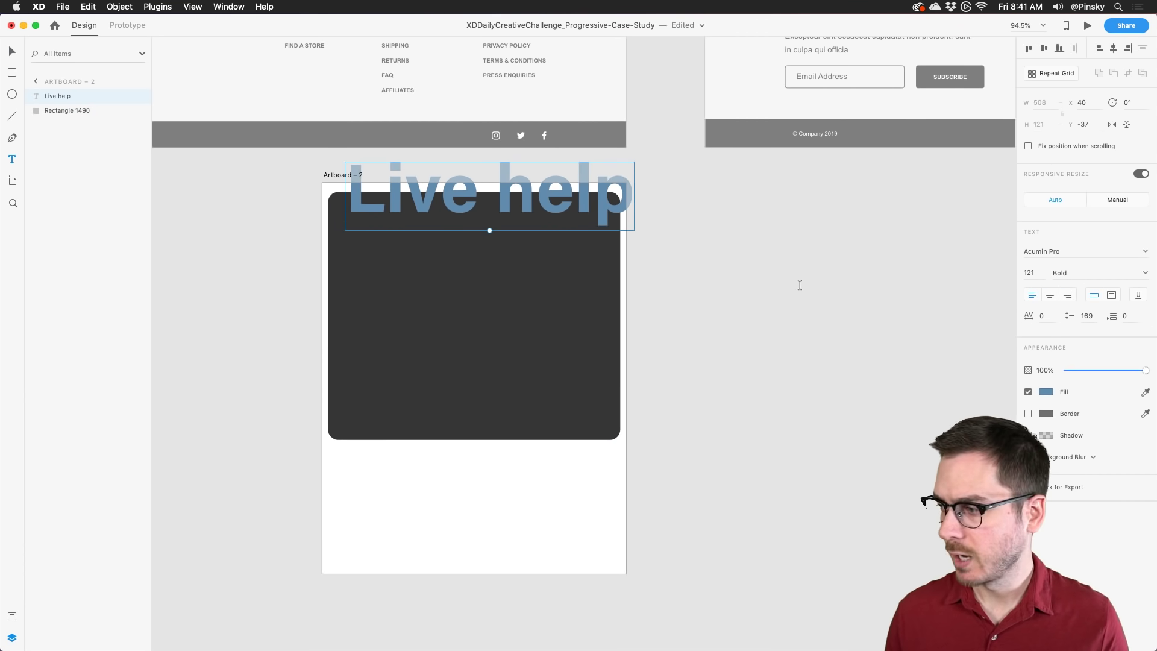
click(1046, 392)
drag(910, 343, 893, 326)
click(12, 51)
drag(464, 208, 453, 275)
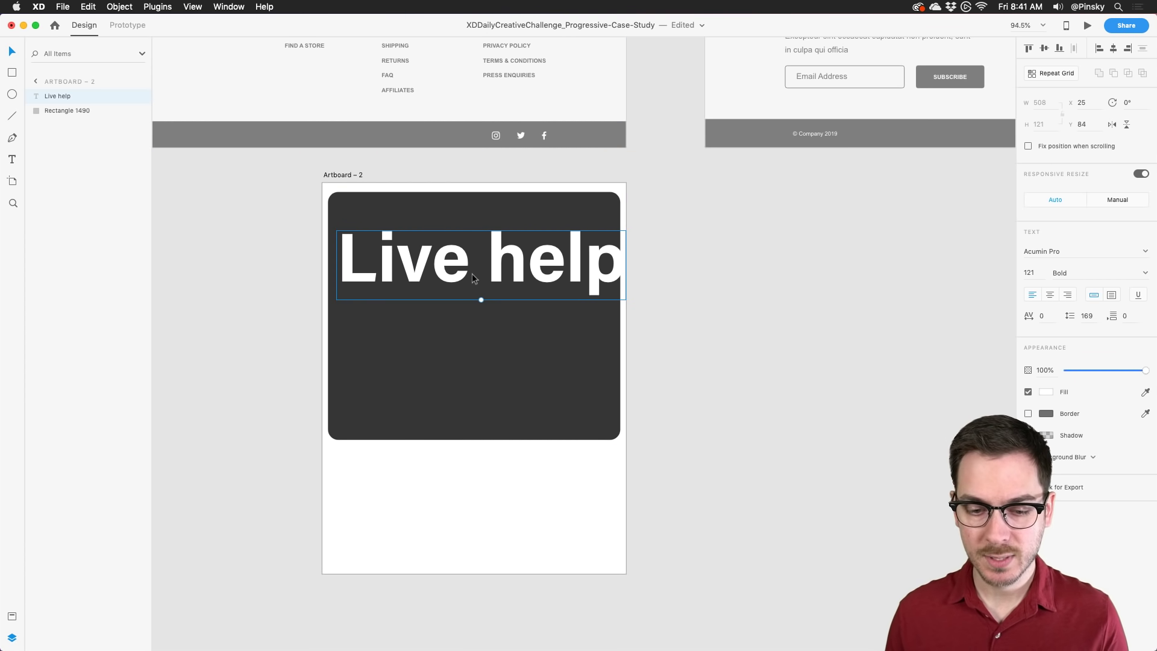
Step: Preview the homepage and scroll through it to check the floating chat button, then close the preview
scroll(717, 205, right, 3)
scroll(717, 205, up, 1)
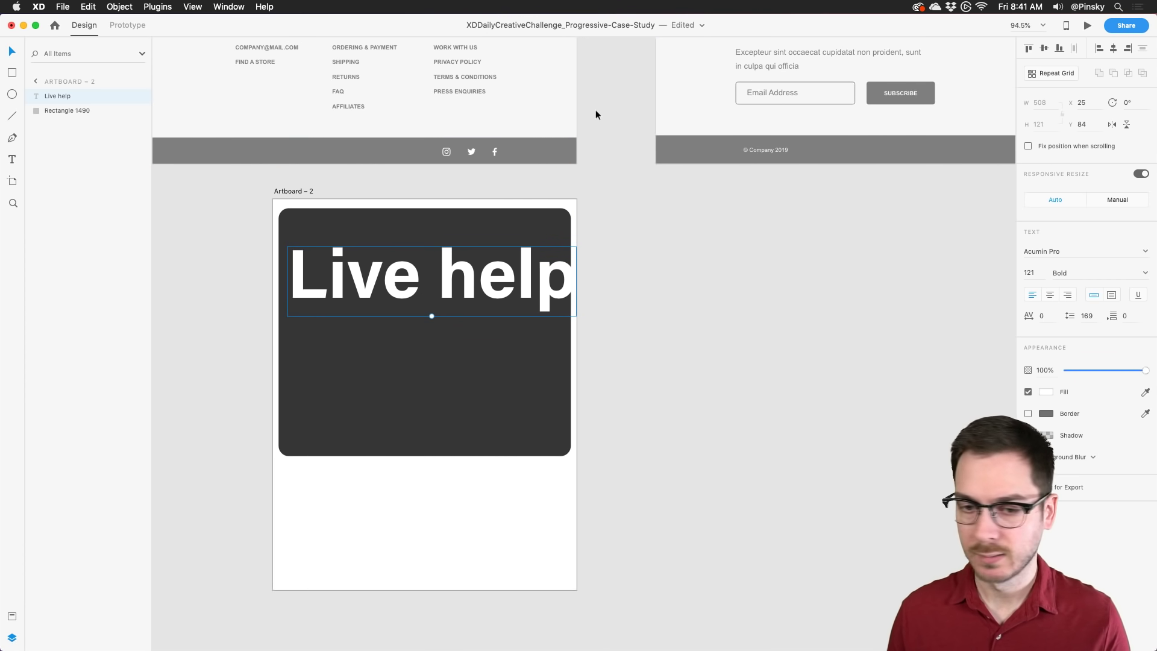
click(544, 124)
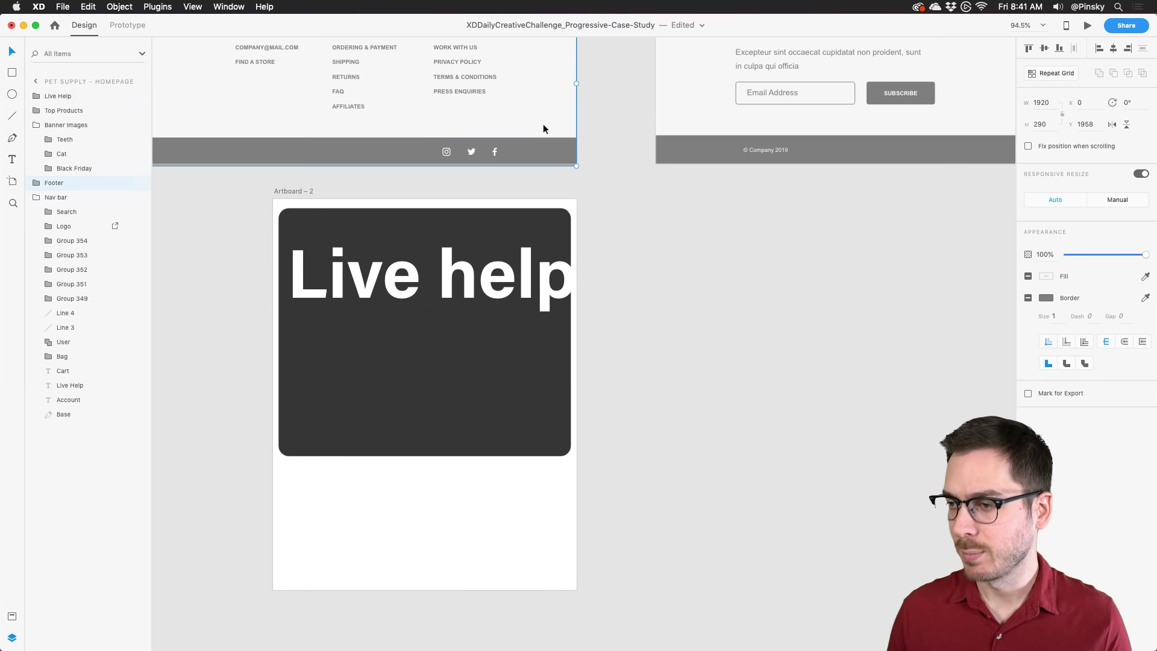
key(super+Return)
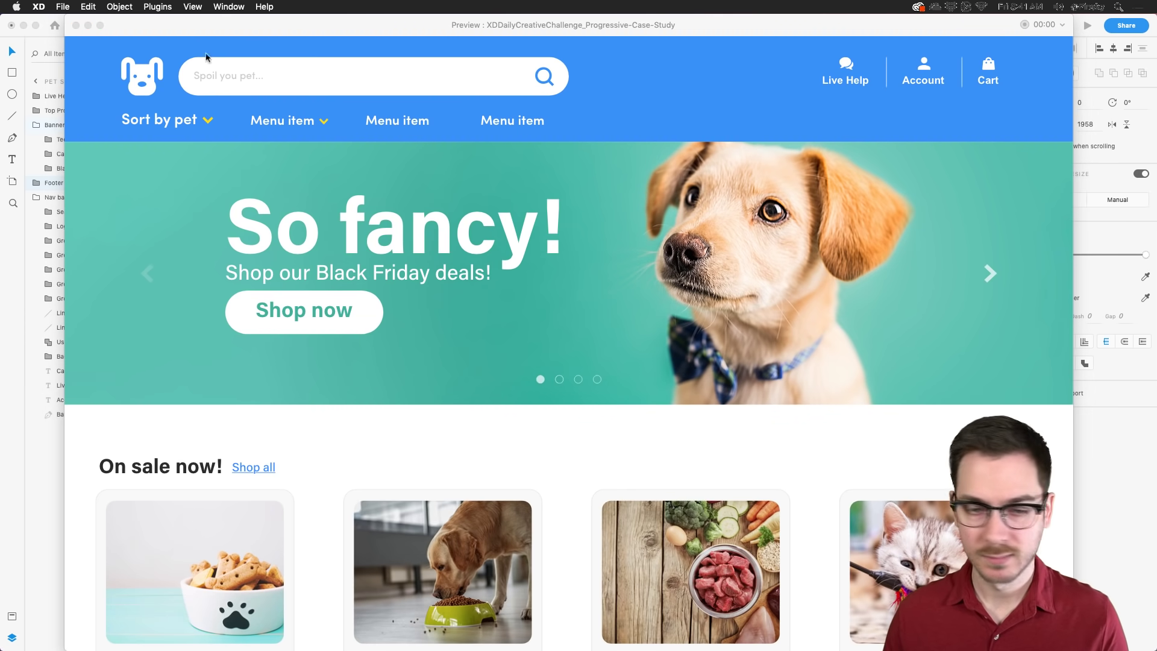
drag(560, 21, 403, 11)
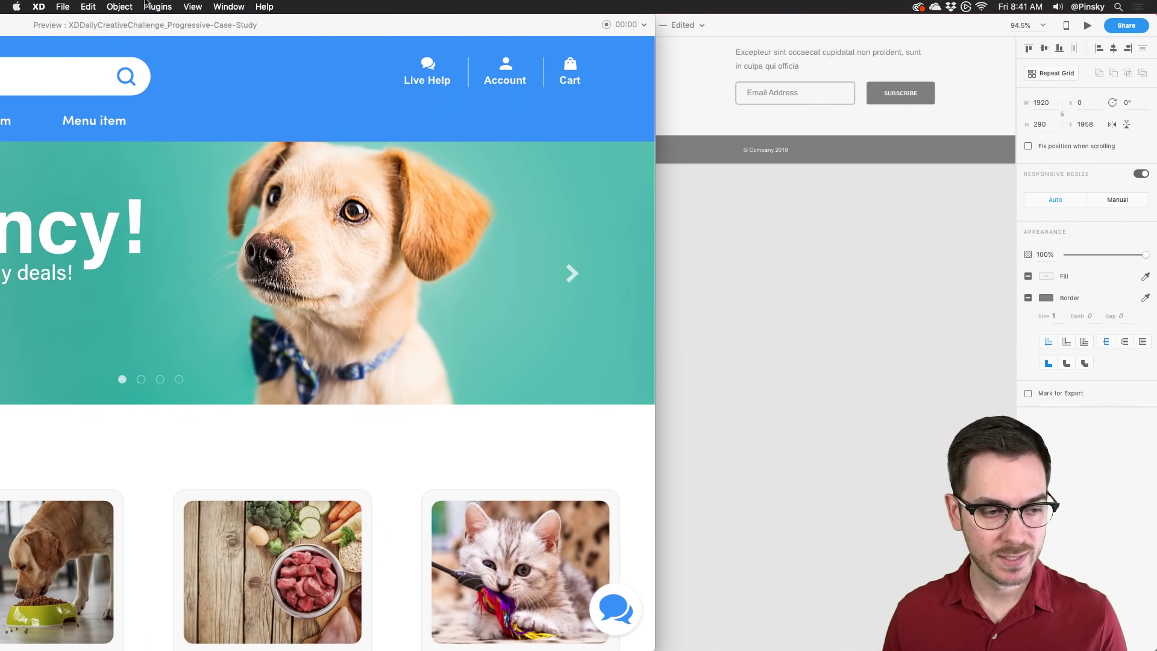
scroll(548, 374, down, 10)
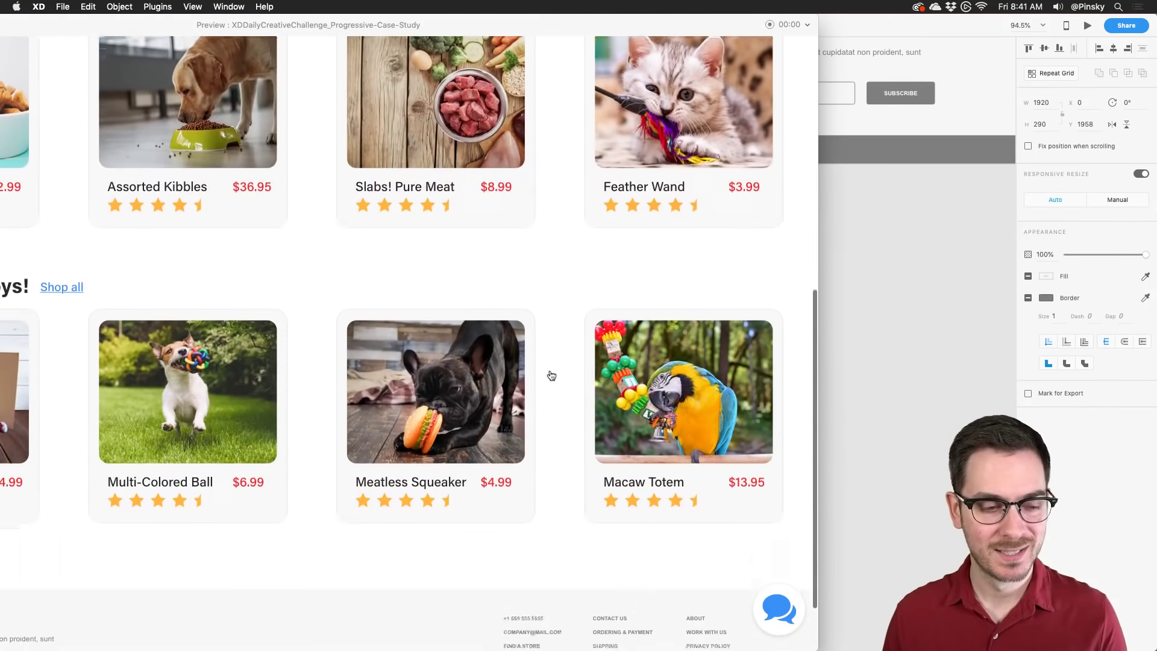
scroll(551, 375, up, 5)
scroll(552, 375, up, 3)
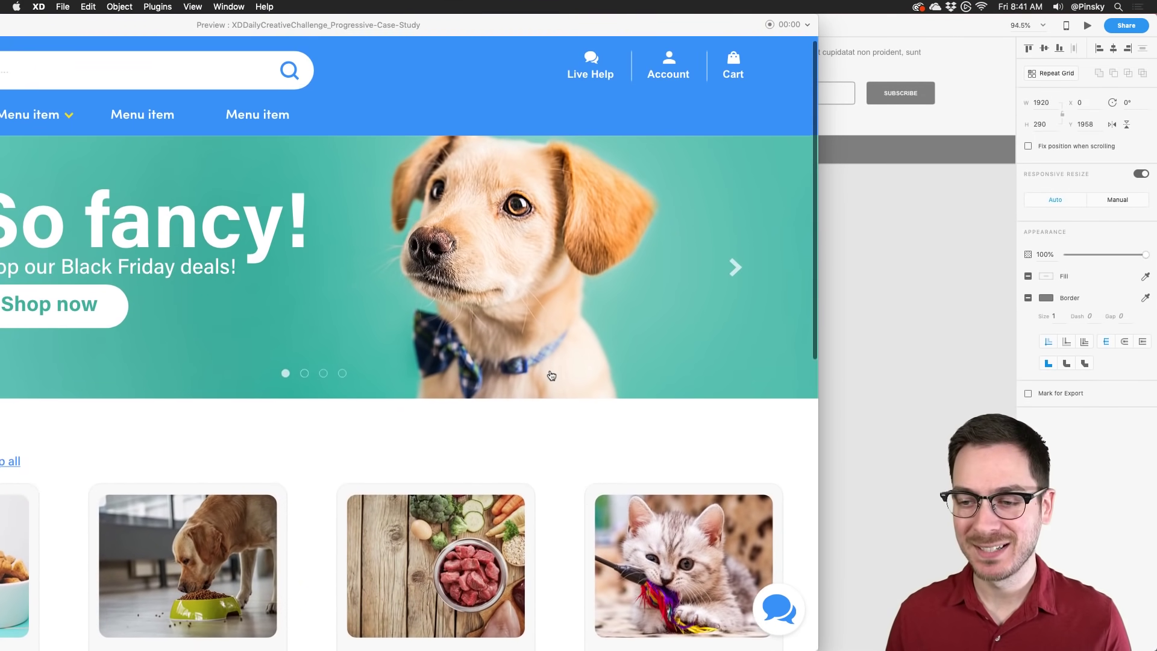
scroll(552, 376, down, 5)
scroll(552, 375, down, 5)
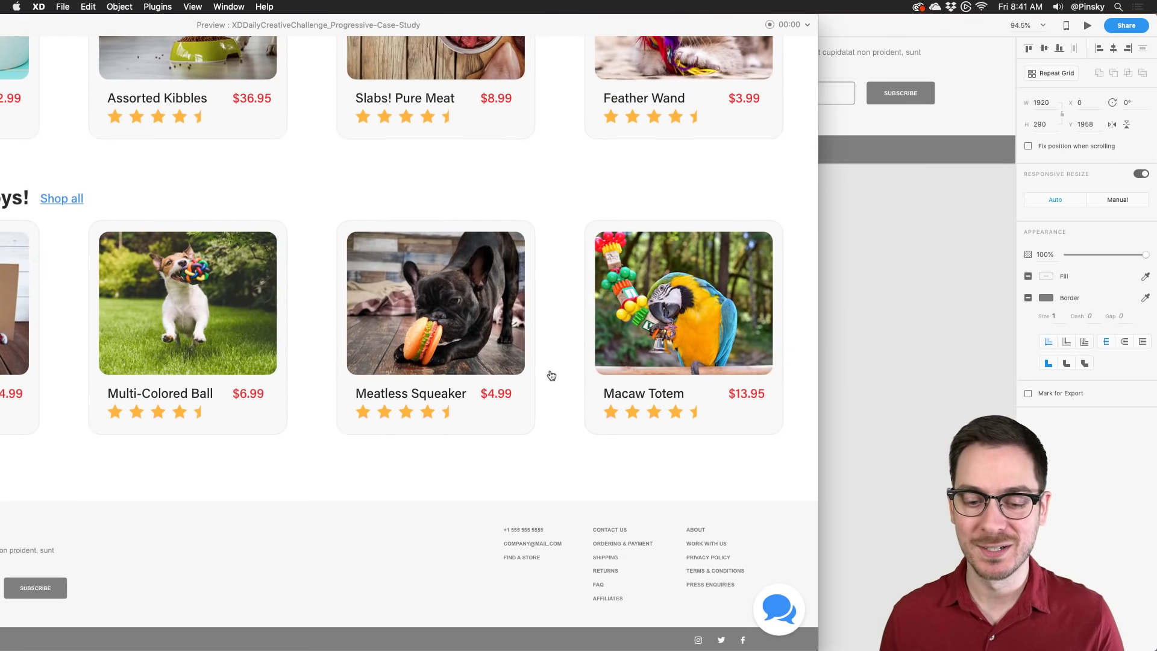
key(super+w)
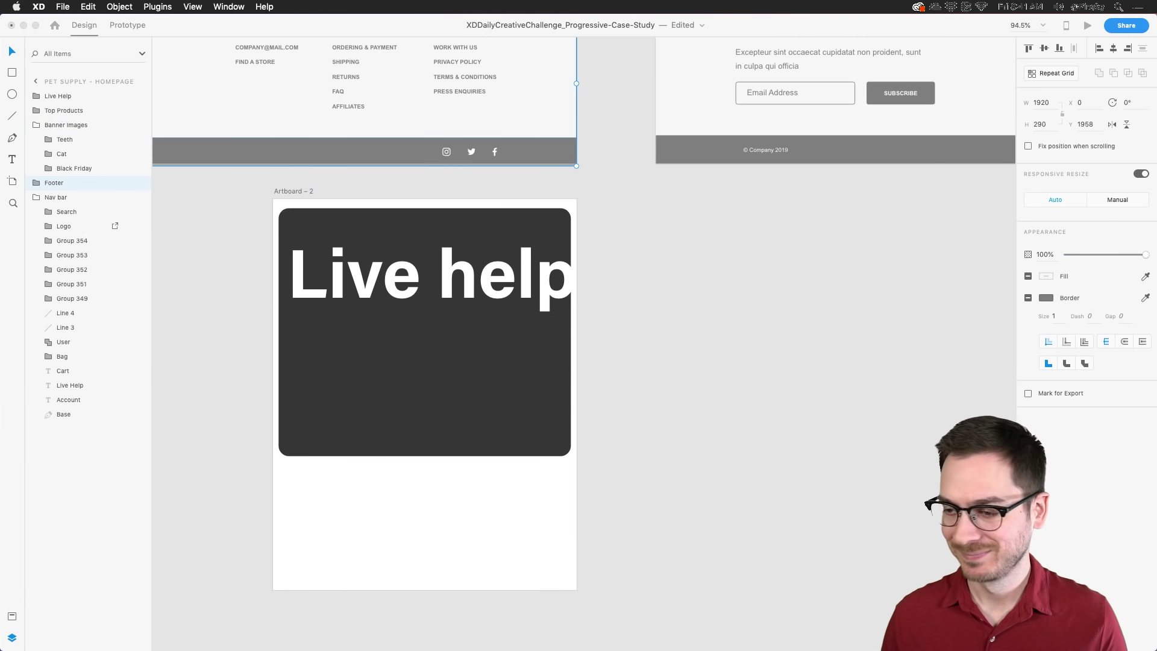
Step: Shrink the "Live help" text to size 28, set it to Medium weight, and place it at about X 32, Y 39
click(432, 311)
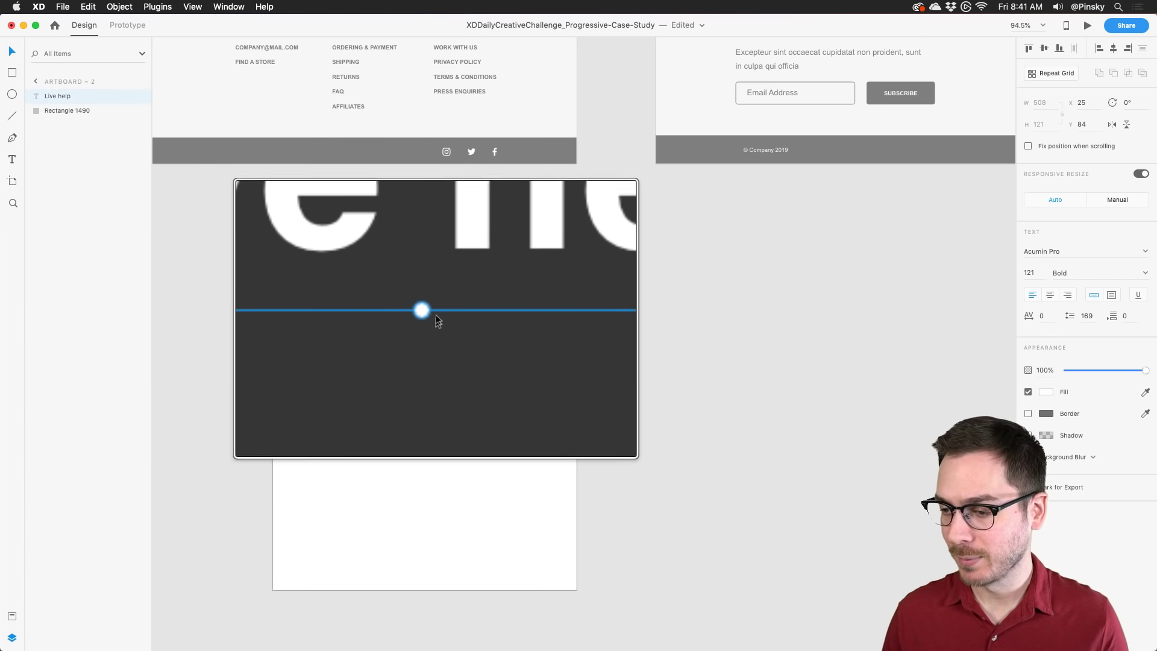
drag(430, 317, 338, 232)
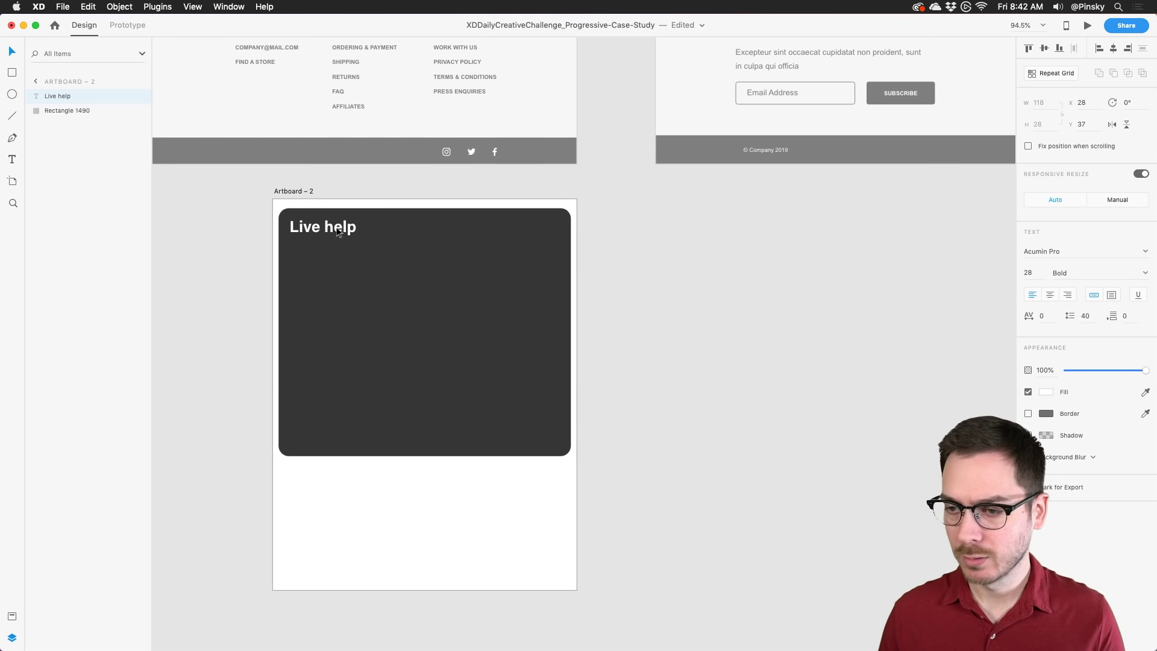
click(1146, 273)
click(1067, 331)
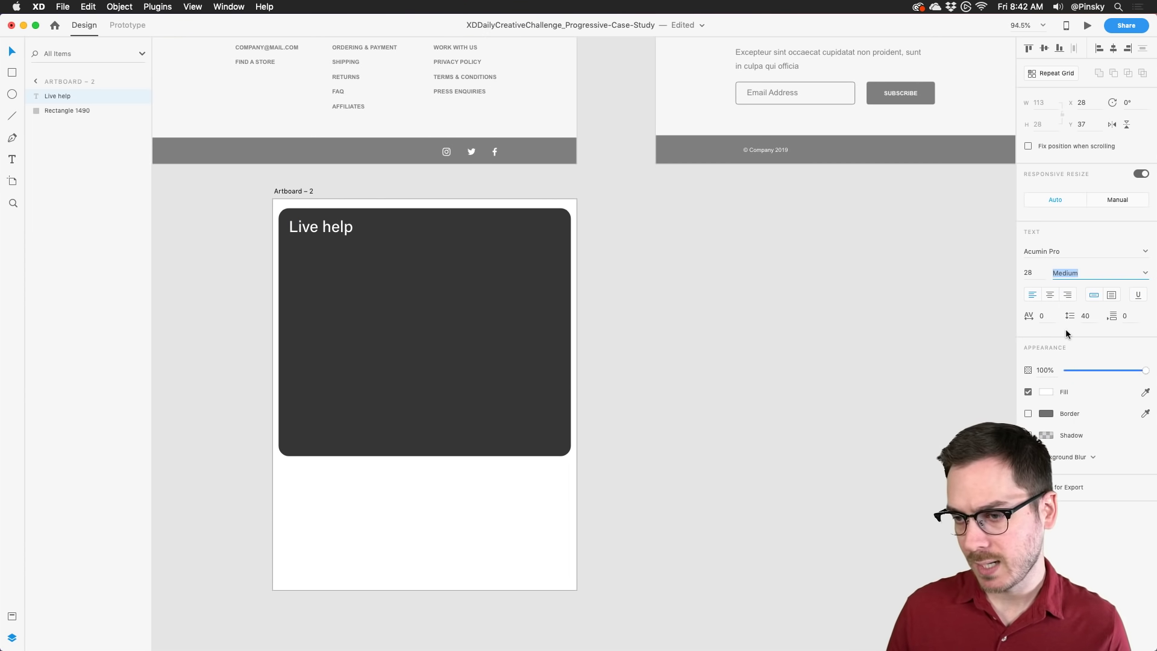
drag(323, 228, 325, 226)
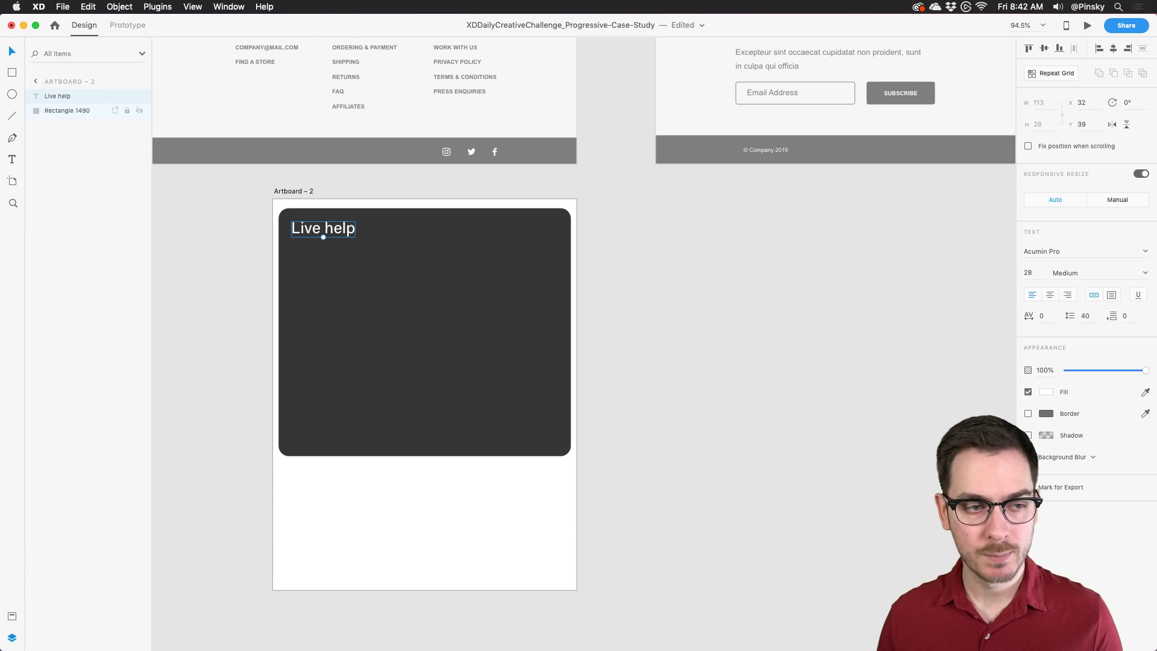
Step: Draw a white rectangle about 470 × 312 below the "Live help" title at about X 32, Y 112
click(12, 75)
mouse_move(292, 269)
mouse_down()
mouse_move(389, 402)
mouse_move(467, 414)
mouse_move(566, 454)
mouse_move(560, 446)
mouse_up()
key(v)
drag(437, 356, 435, 351)
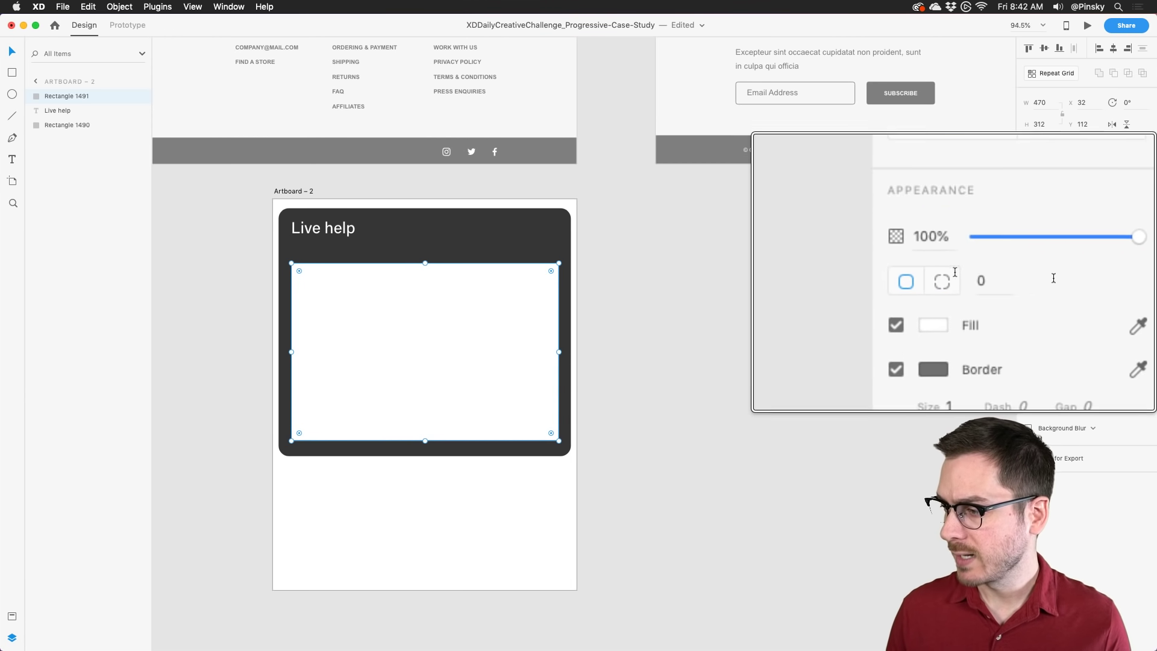
Step: Round only the white rectangle's two lower corners to a radius of 10, keeping the upper two at 0
click(955, 277)
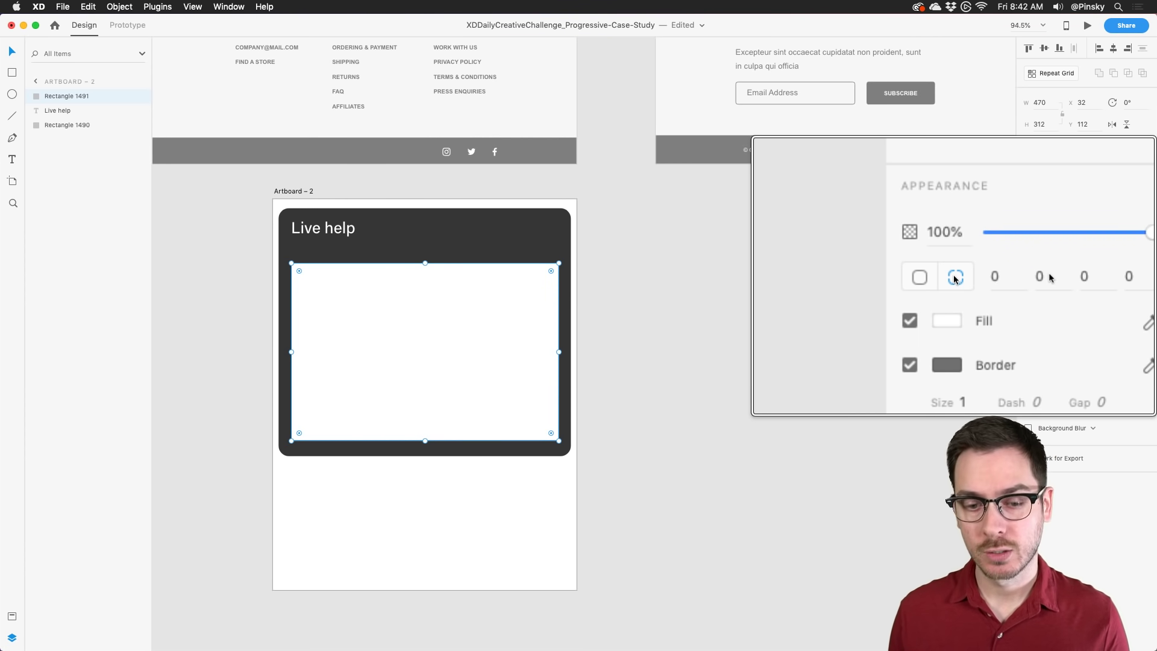
drag(544, 433, 560, 431)
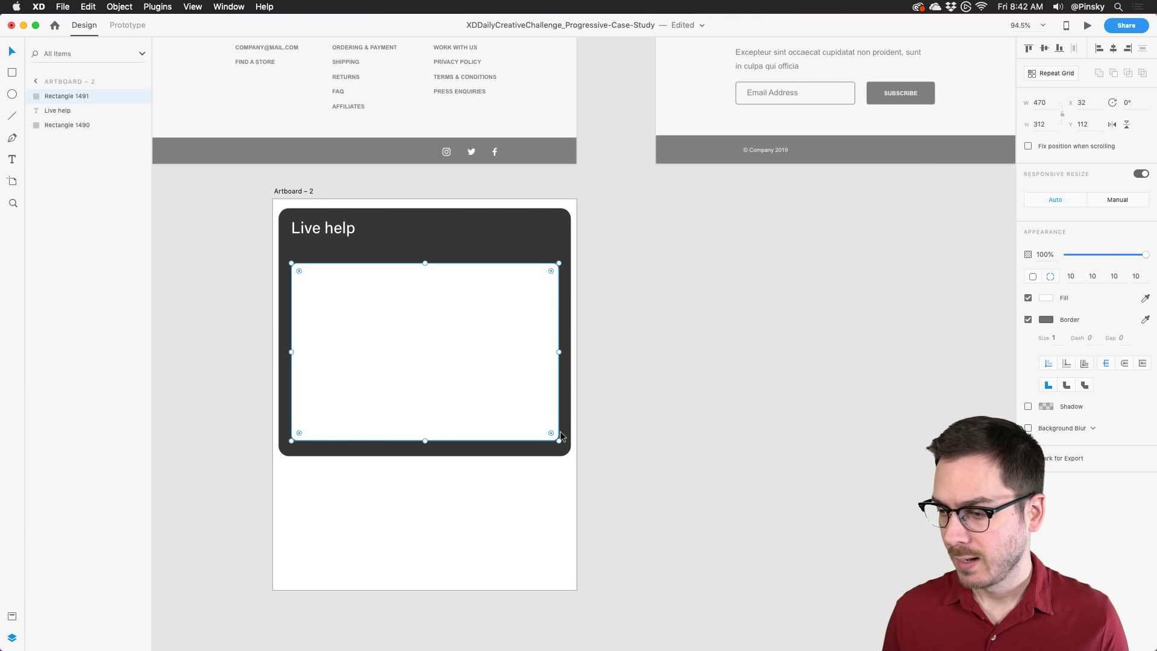
click(1078, 283)
text(0)
key(Tab)
text(0)
key(Tab)
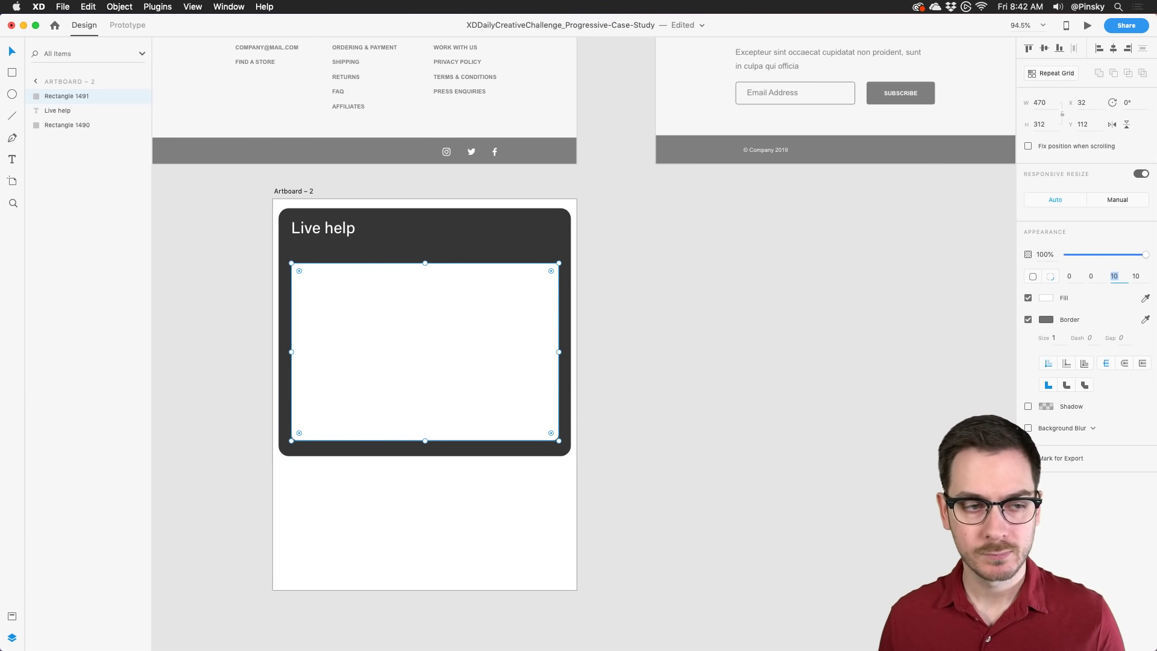
Step: Draw a circle about 102 × 102 below the title and lower the white rectangle's upper edge to the circle's middle
click(12, 94)
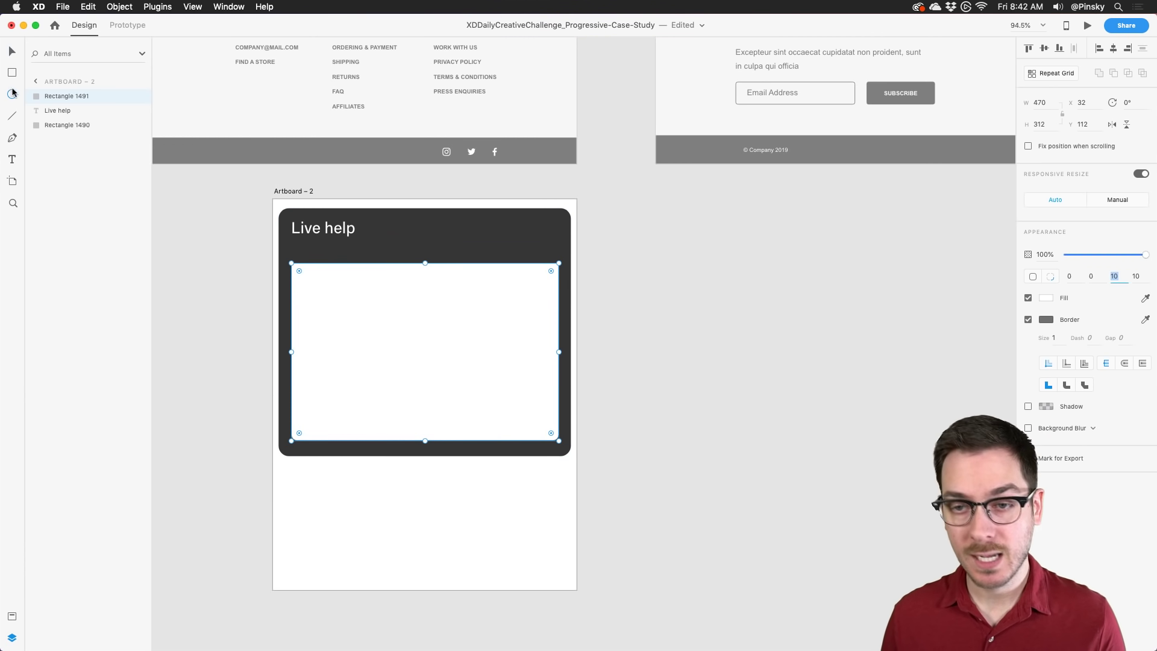
drag(298, 247, 329, 278)
click(420, 276)
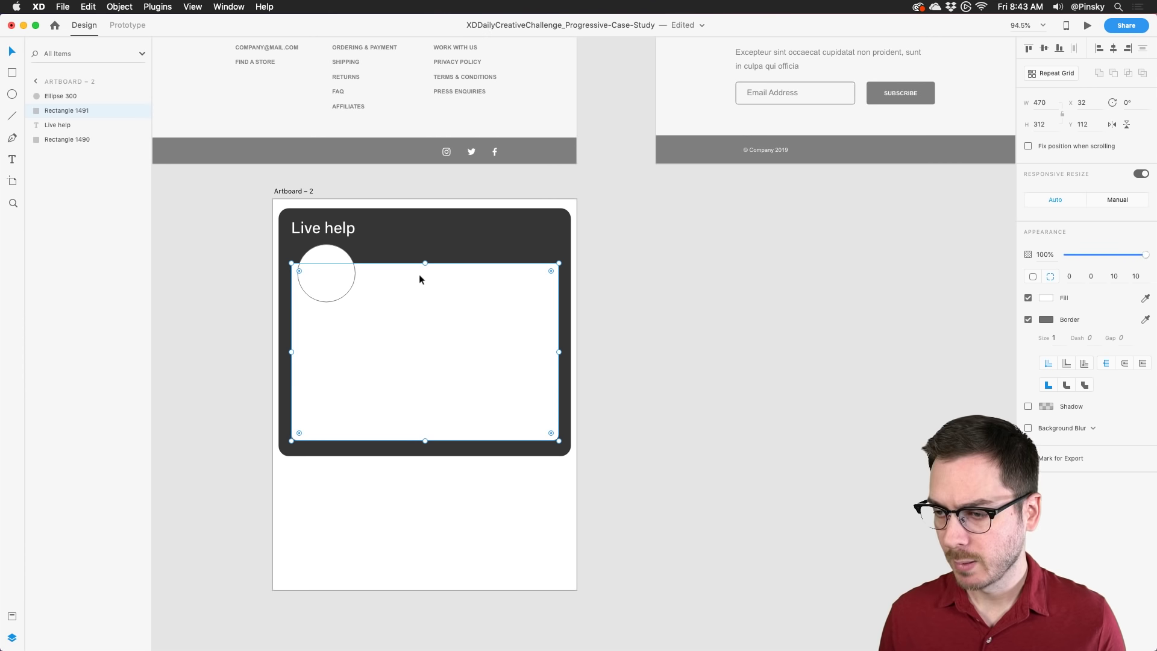
drag(425, 266, 424, 274)
drag(322, 267, 322, 266)
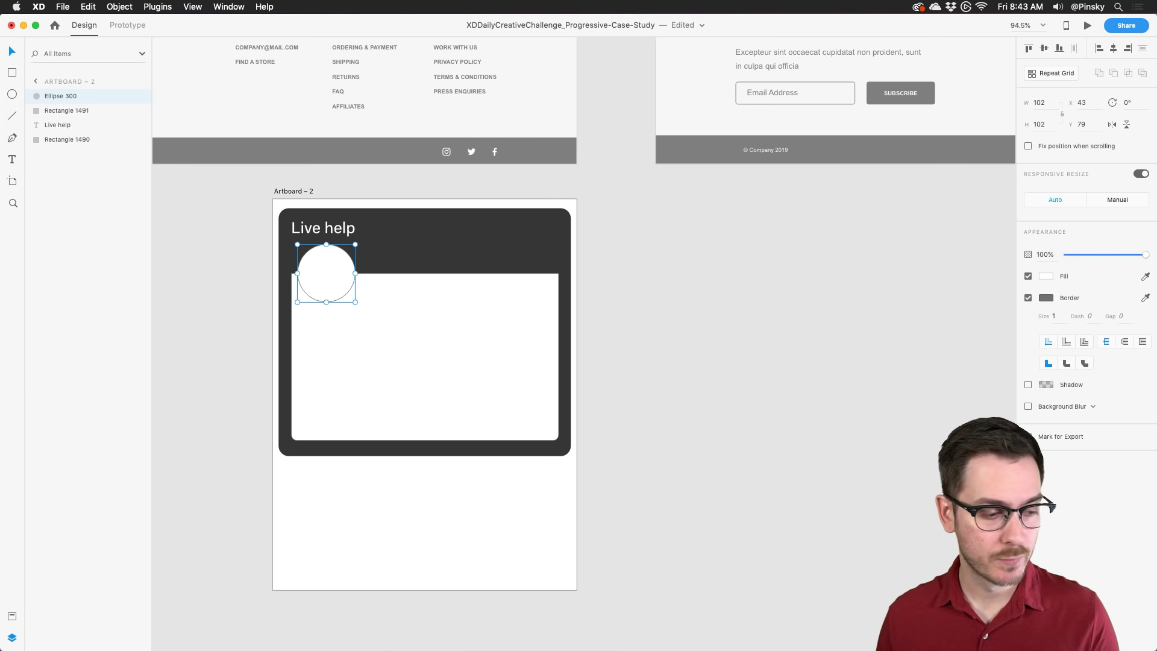
Step: Fill the circle with the portrait photo from the March folder in Finder
drag(269, 202, 722, 132)
click(823, 171)
key(space)
key(space)
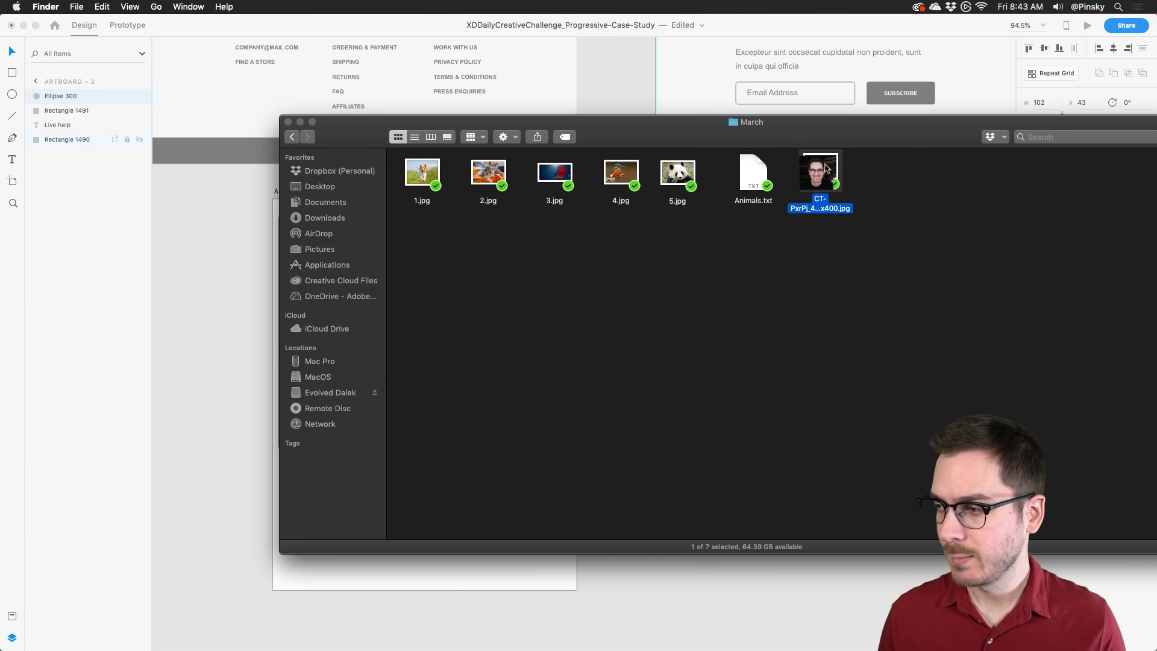
drag(830, 170, 333, 263)
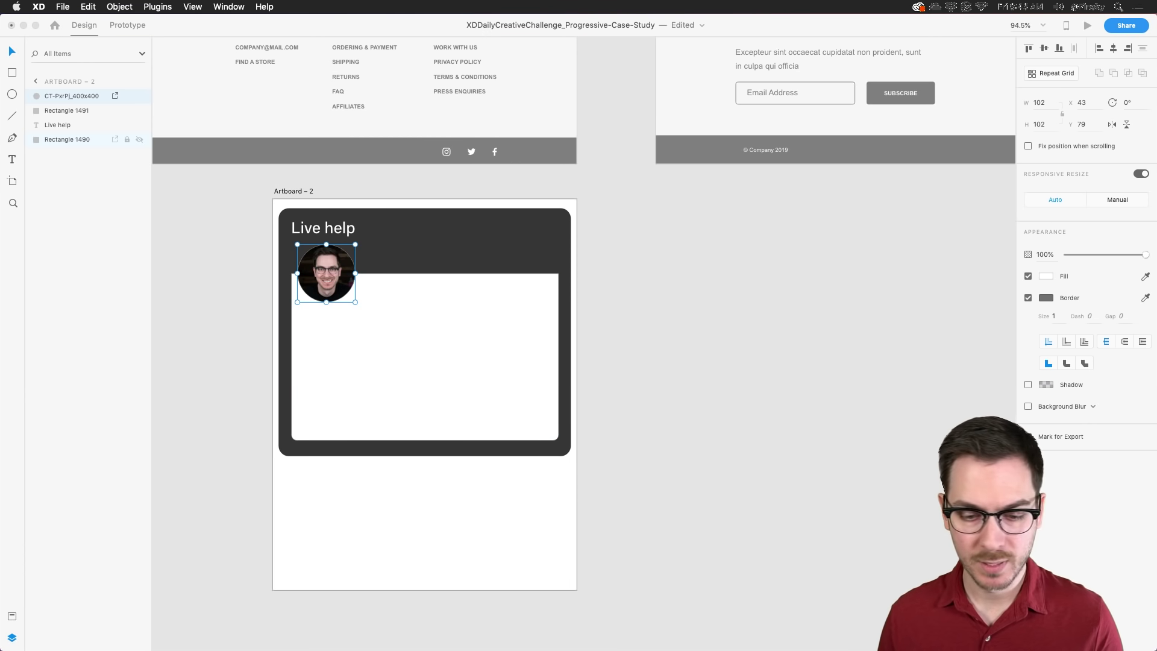
Step: Remove the portrait circle's border and enlarge the photo inside its circular mask
click(331, 257)
click(1029, 297)
key(alt)
mouse_move(356, 304)
mouse_down()
mouse_move(382, 315)
mouse_move(373, 309)
mouse_up()
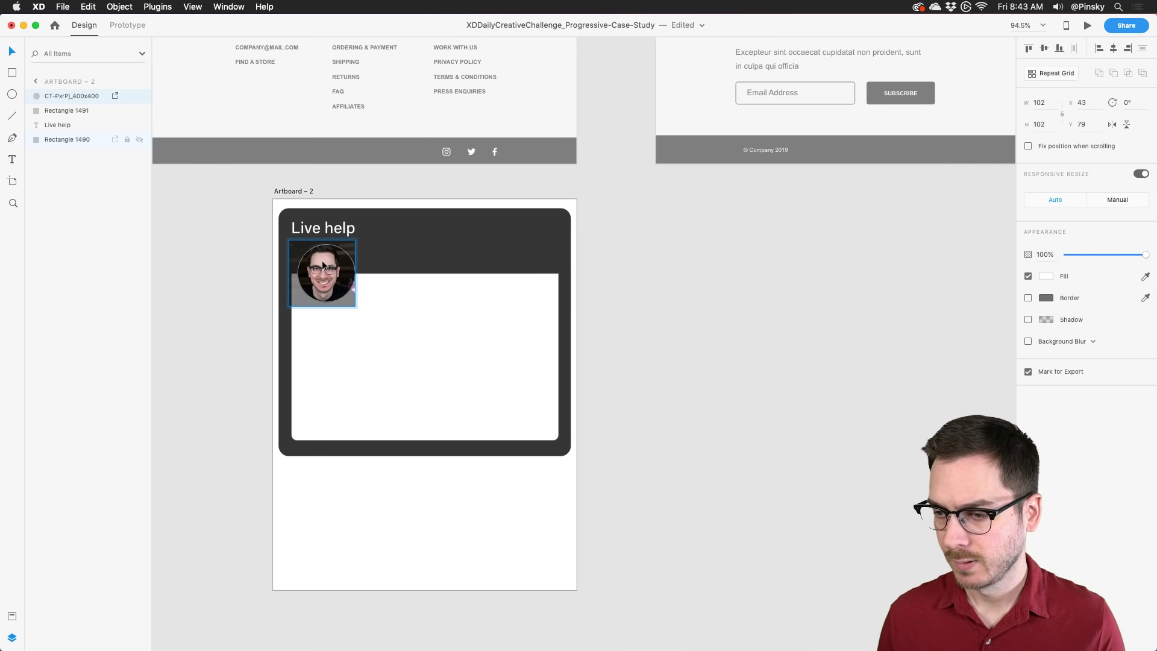
click(400, 250)
click(671, 301)
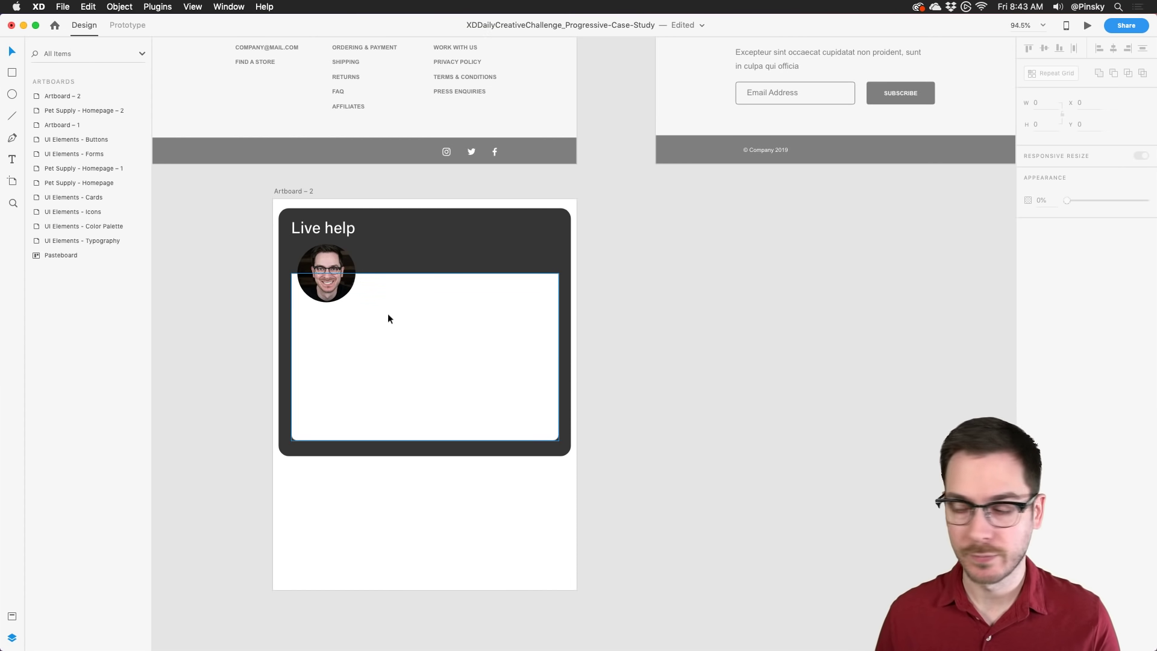
Step: Draw a message rectangle about 258 × 49 below the portrait at X 43, Y 197 and fill it with #E5E5E5
click(428, 314)
click(13, 73)
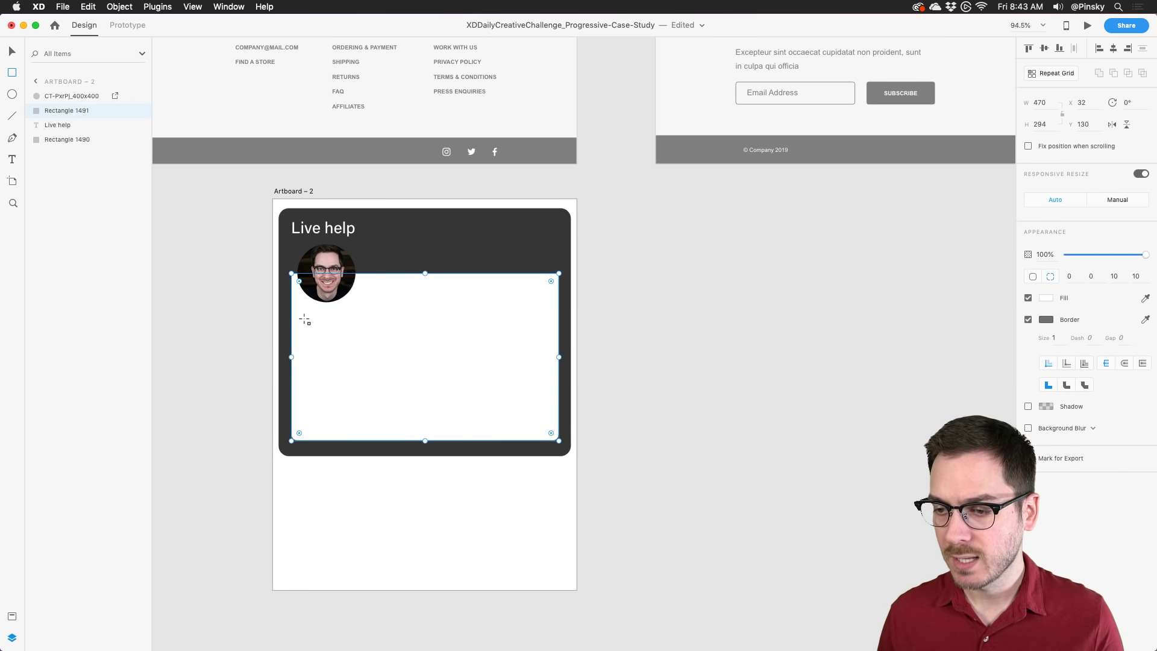
mouse_move(299, 313)
mouse_down()
mouse_move(414, 334)
mouse_move(434, 351)
mouse_move(445, 339)
mouse_up()
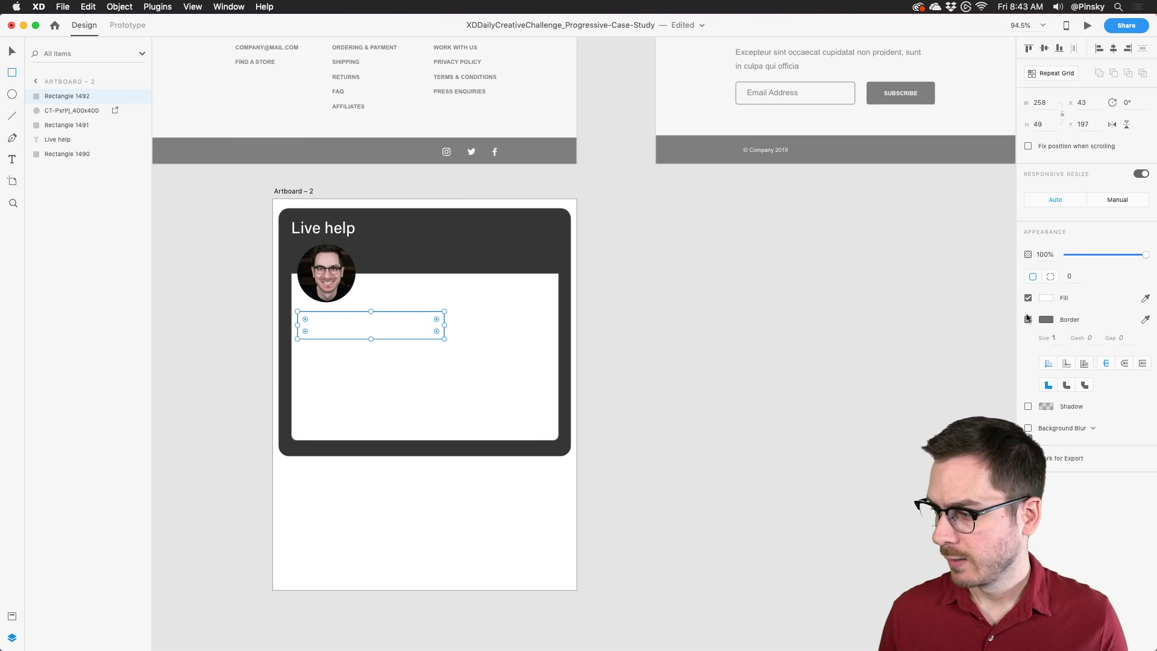
click(1046, 298)
drag(916, 248, 893, 247)
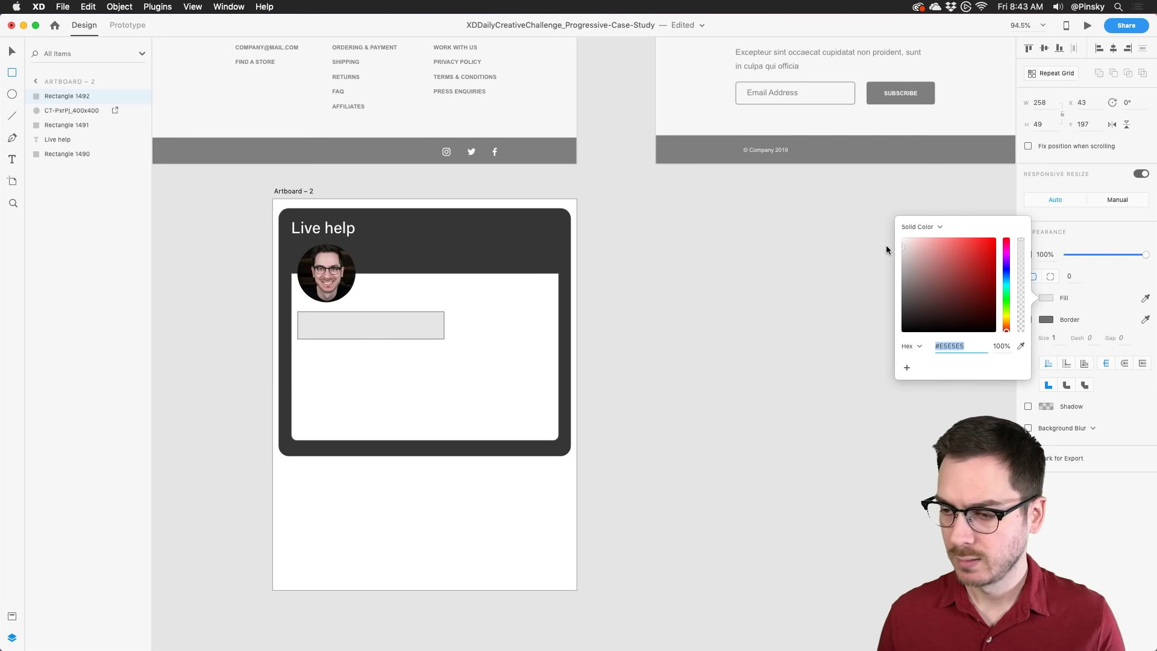
click(1047, 290)
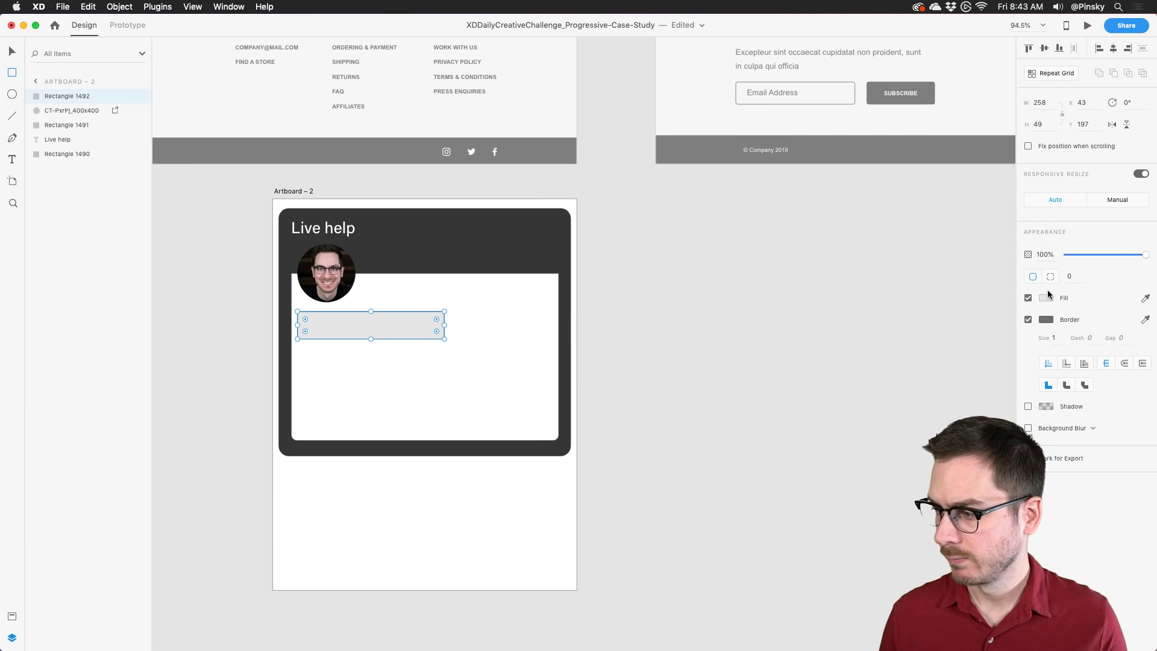
Step: Set the grey message rectangle's border colour to #D0D0D0 and round its corners to a radius of 25
click(1040, 320)
text(EDEDED)
key(Return)
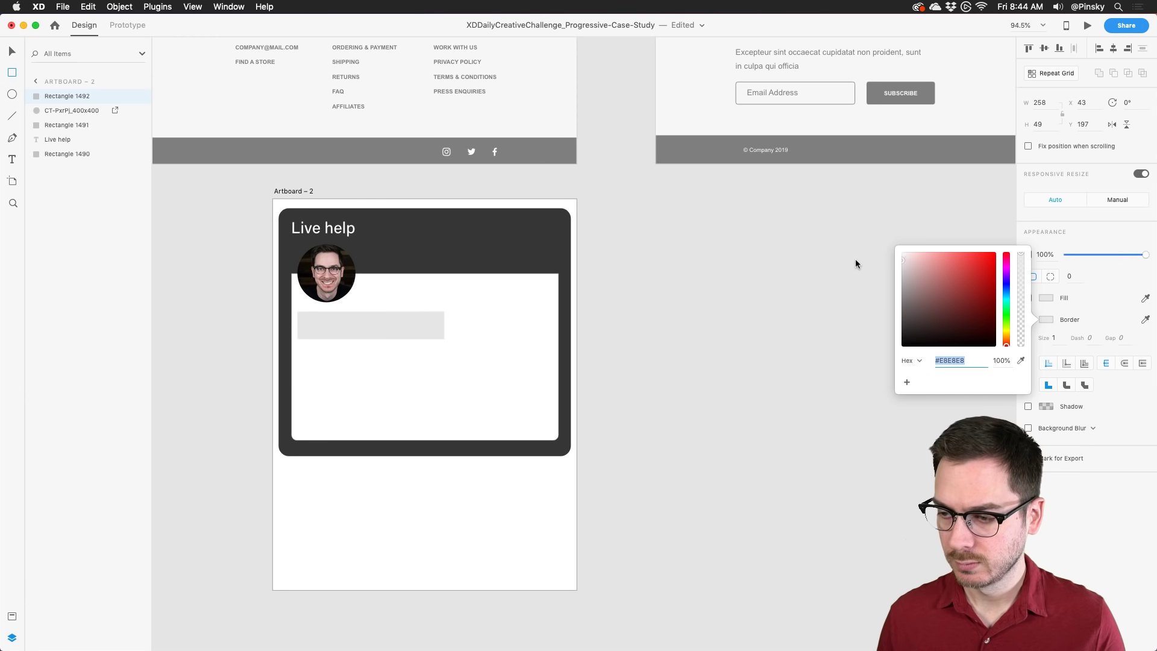
text(D0D0D0)
key(Return)
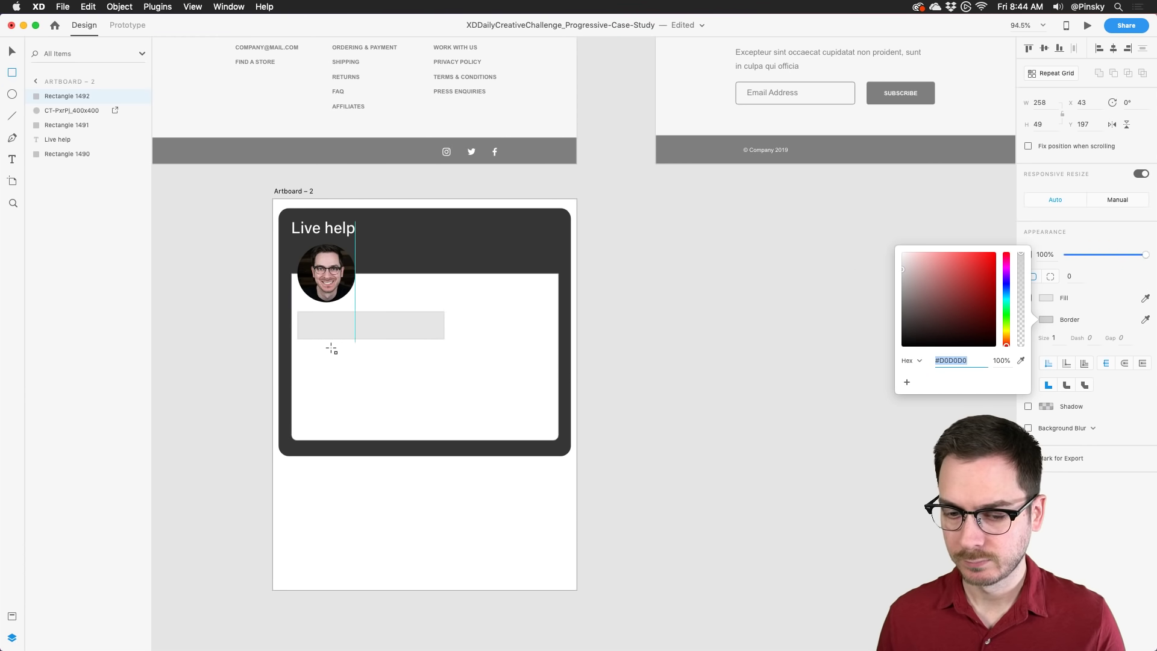
click(436, 314)
drag(436, 314, 405, 323)
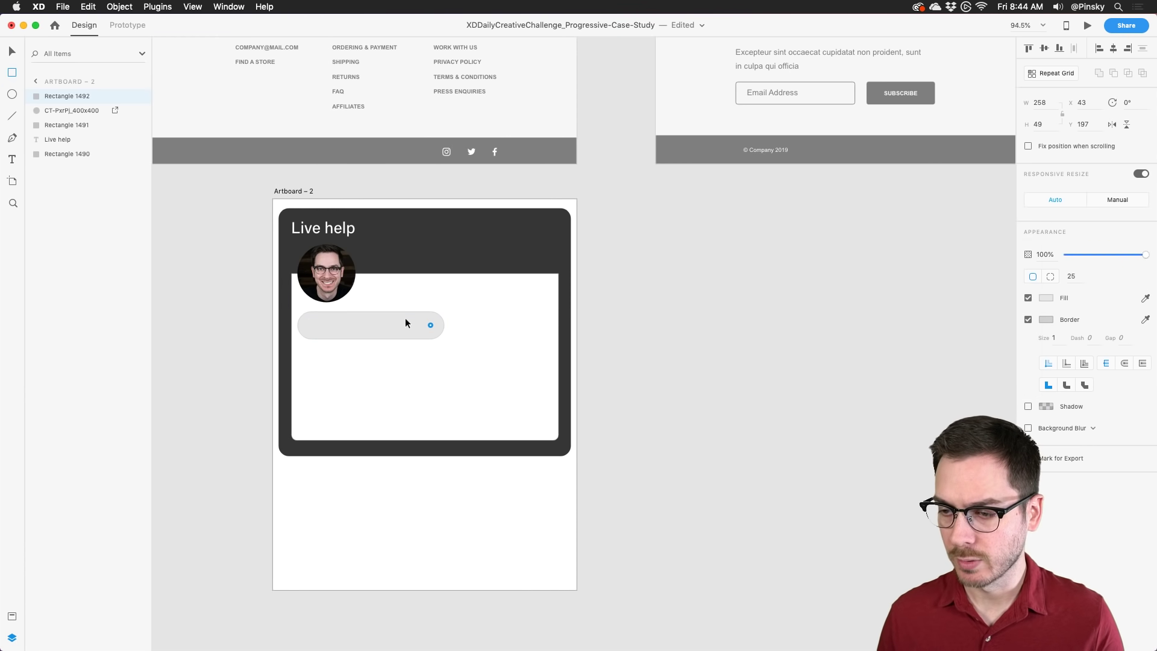
Step: Duplicate the grey message bubble to X 227, Y 264 and fill the copy with the saved blue #3A91F7
click(12, 52)
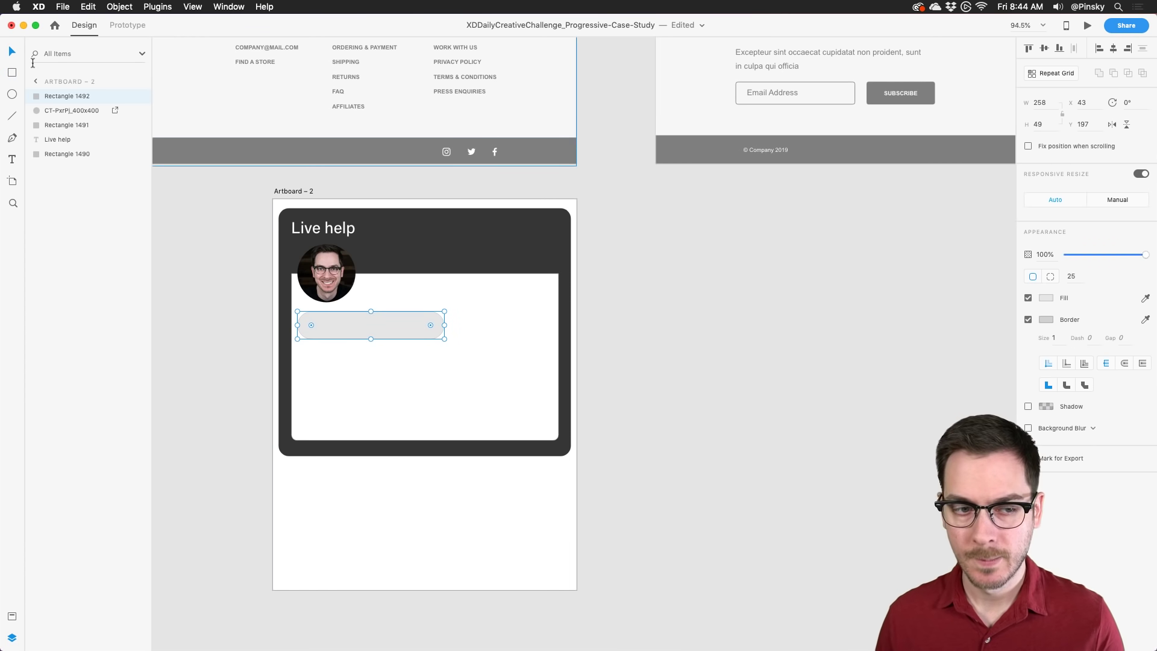
drag(395, 326, 509, 364)
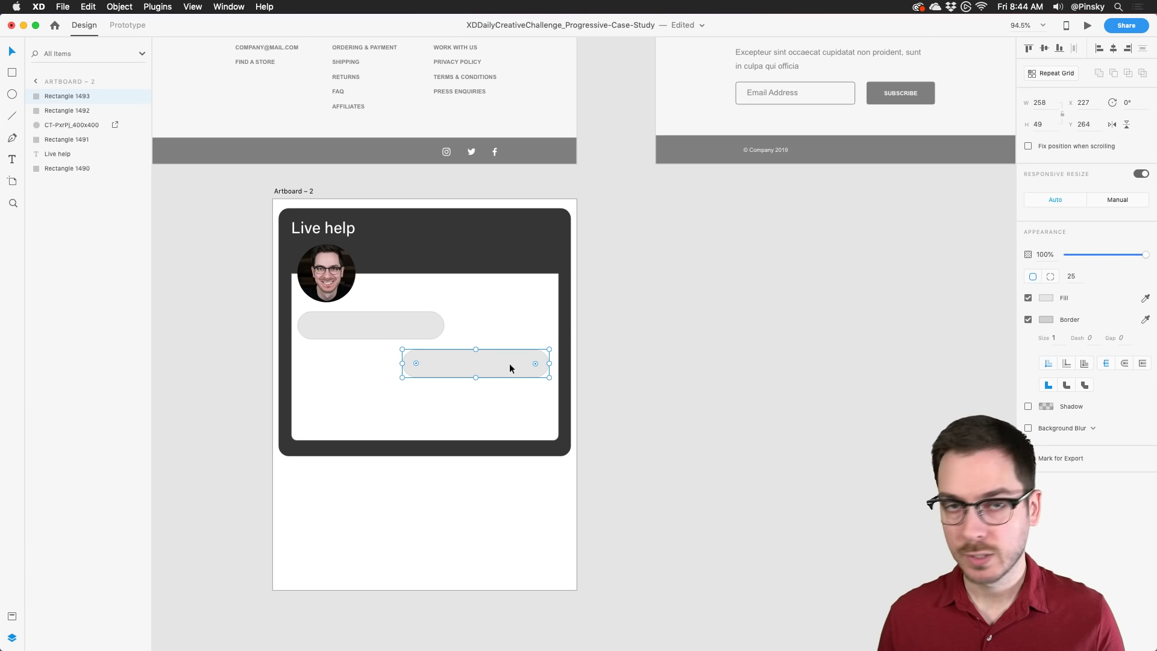
click(1046, 297)
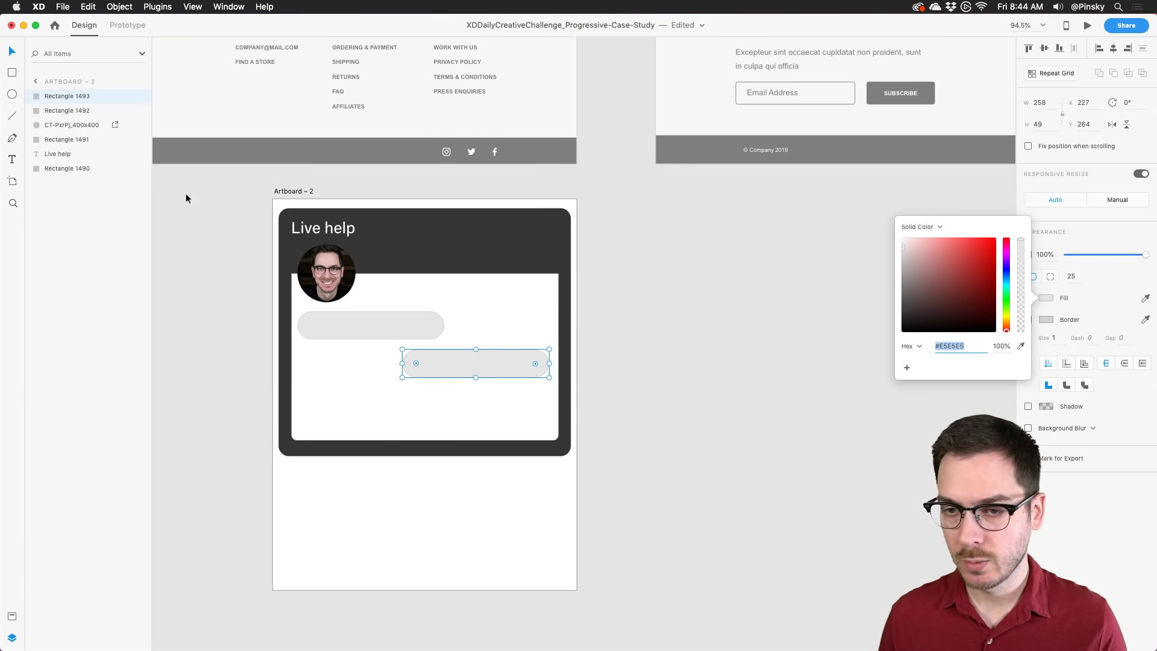
click(497, 362)
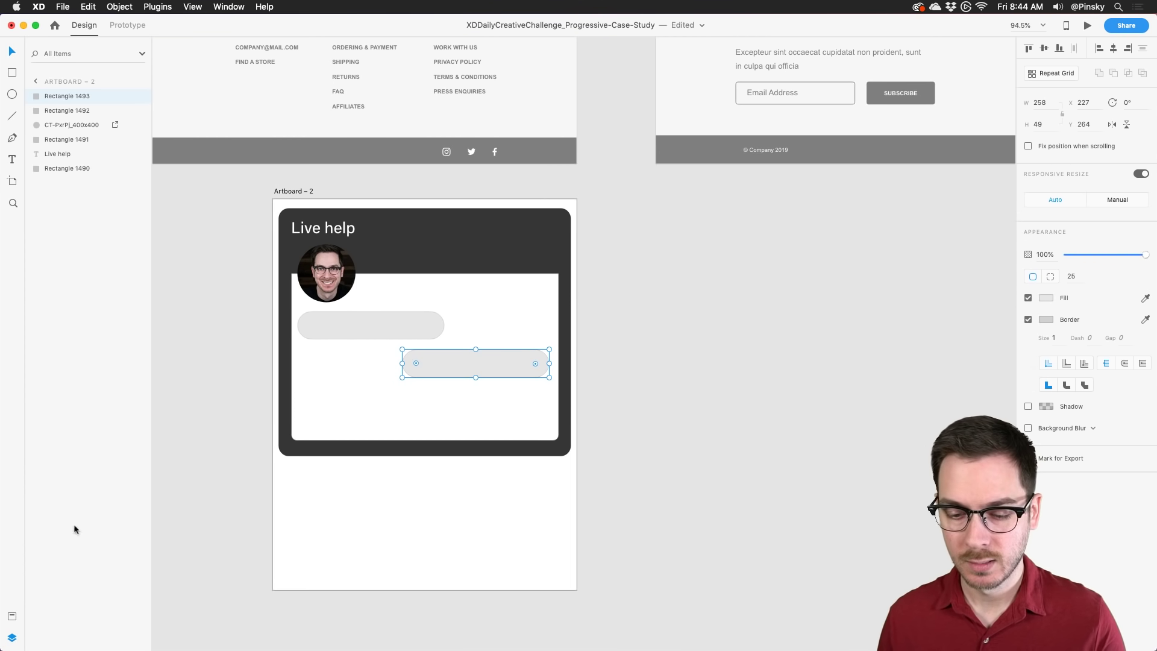
click(11, 616)
click(84, 240)
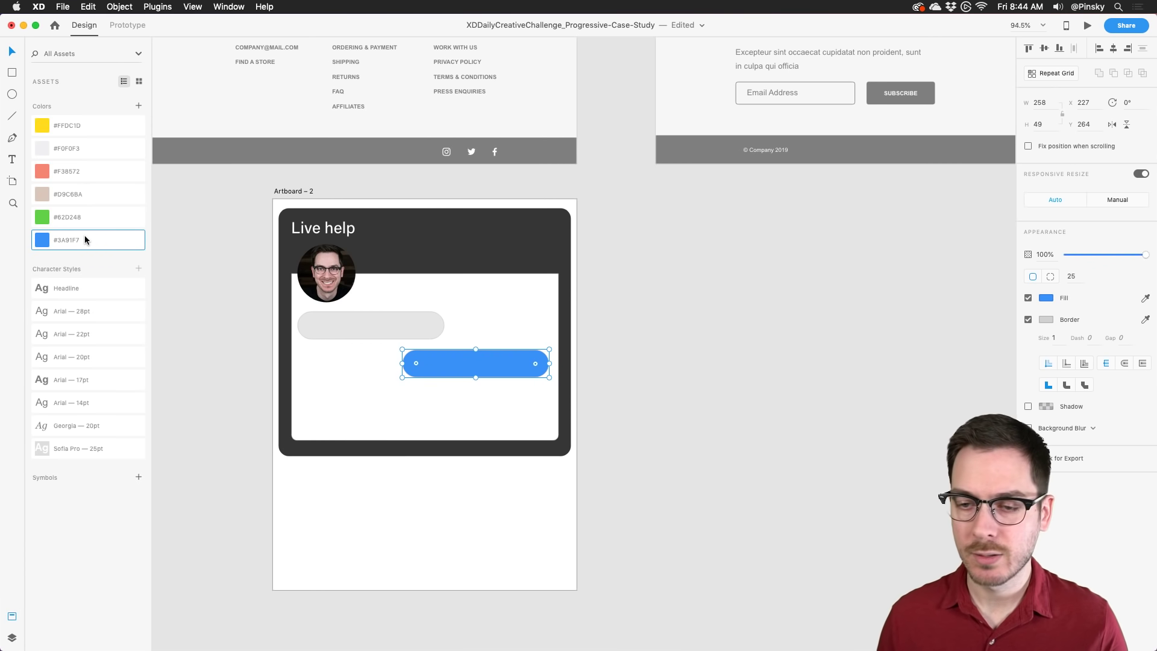
Step: Remove the border from the blue message bubble
click(1047, 320)
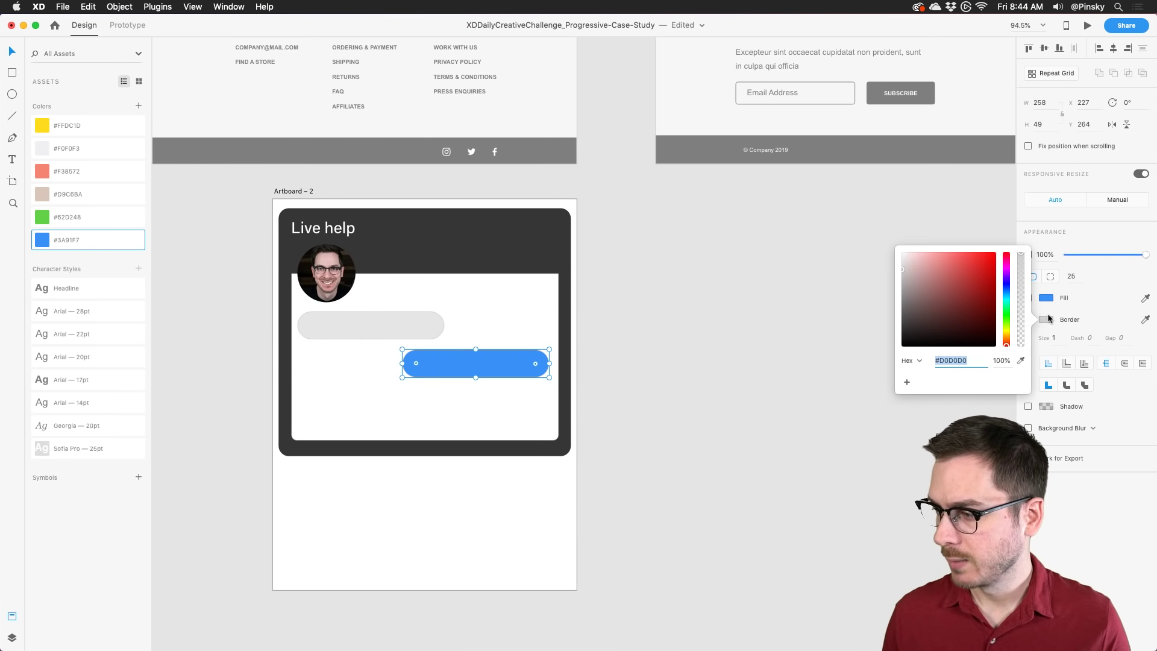
click(1112, 322)
click(1028, 320)
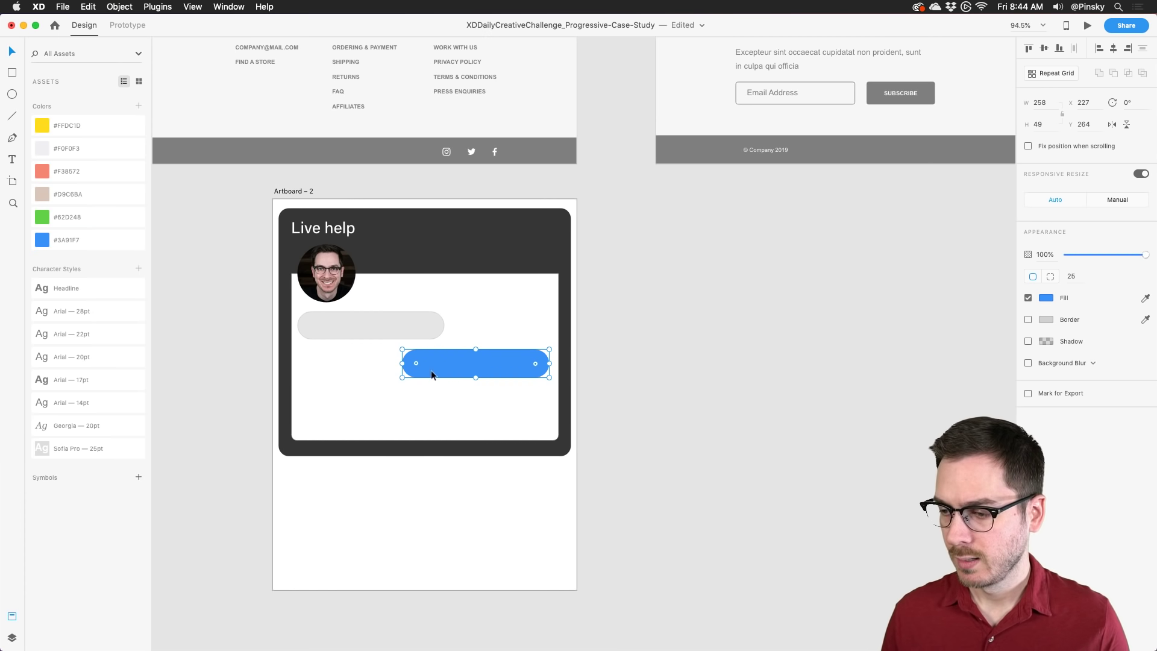
Step: Extend the dark chat panel downward to a height of 464 and the white rectangle inside it to a height of 321
click(449, 431)
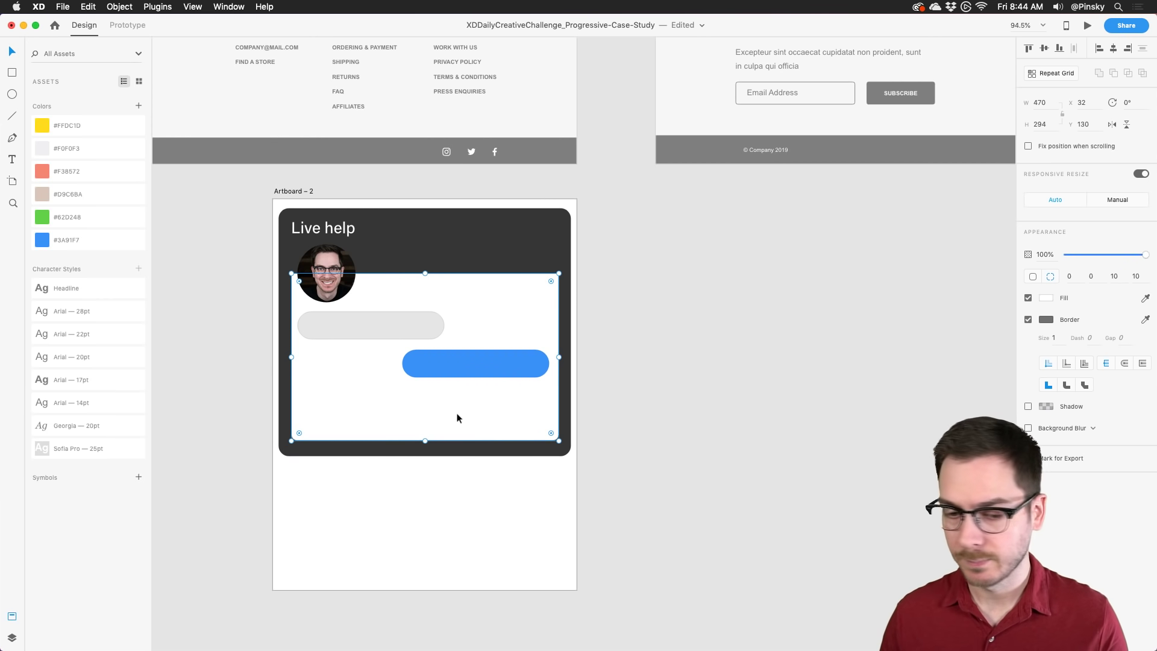
click(417, 451)
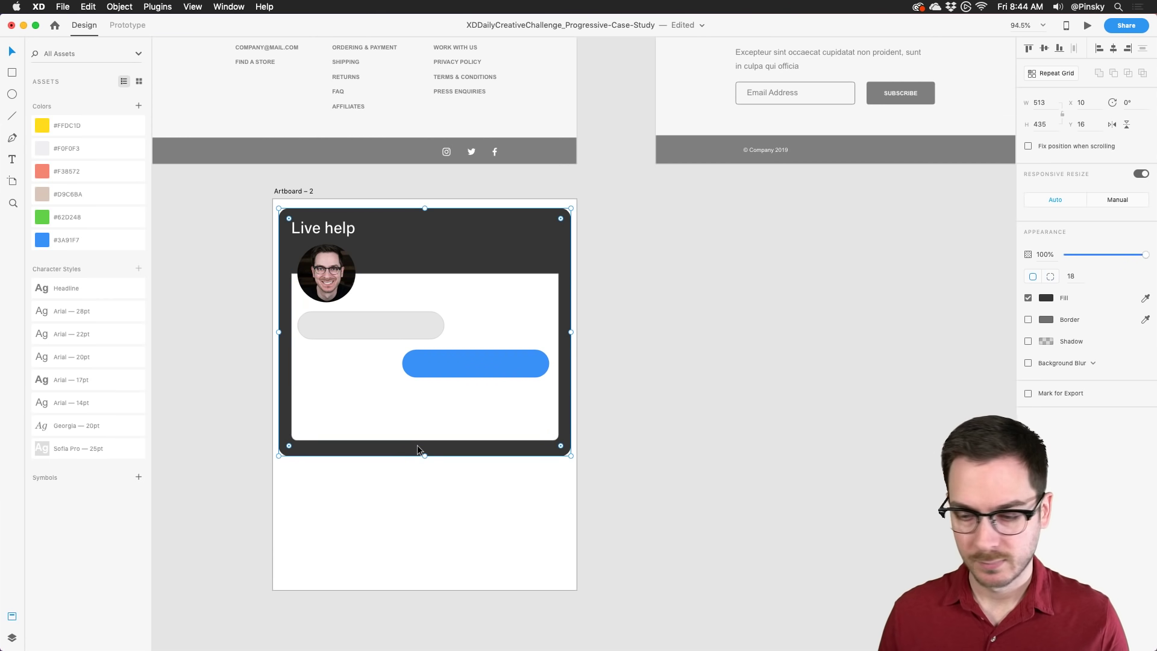
mouse_move(426, 456)
mouse_down()
mouse_move(425, 473)
mouse_move(424, 459)
mouse_up()
click(425, 414)
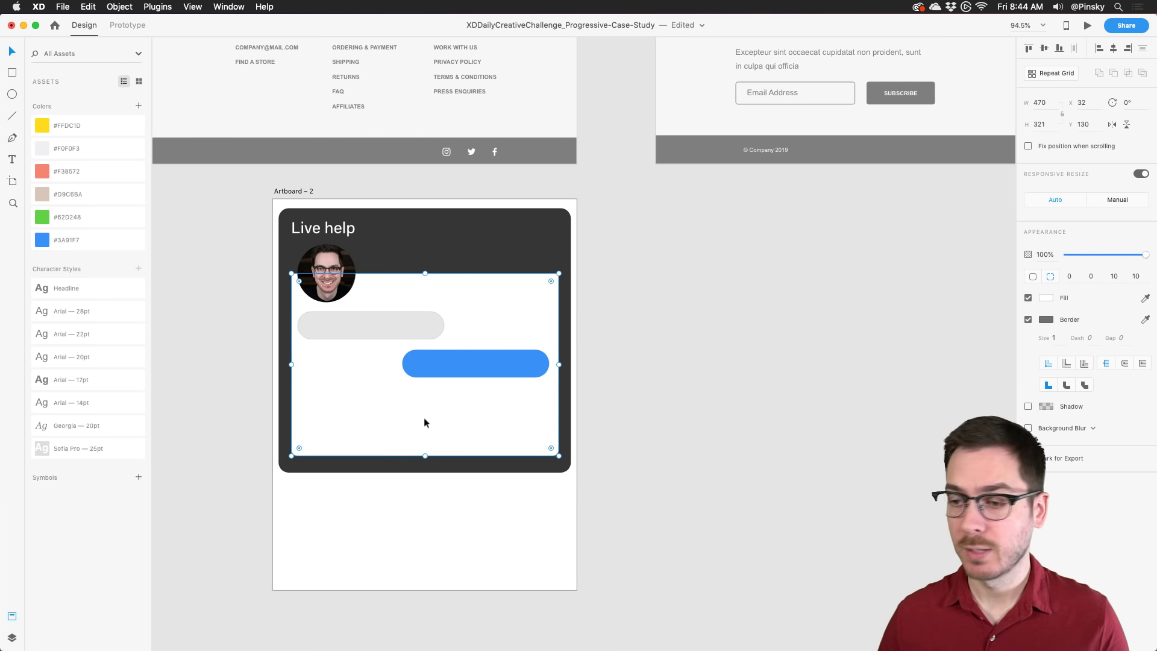
Step: Duplicate the white rectangle in place and lower the copy's upper edge to Y 343, making it 108 high
drag(426, 274, 425, 397)
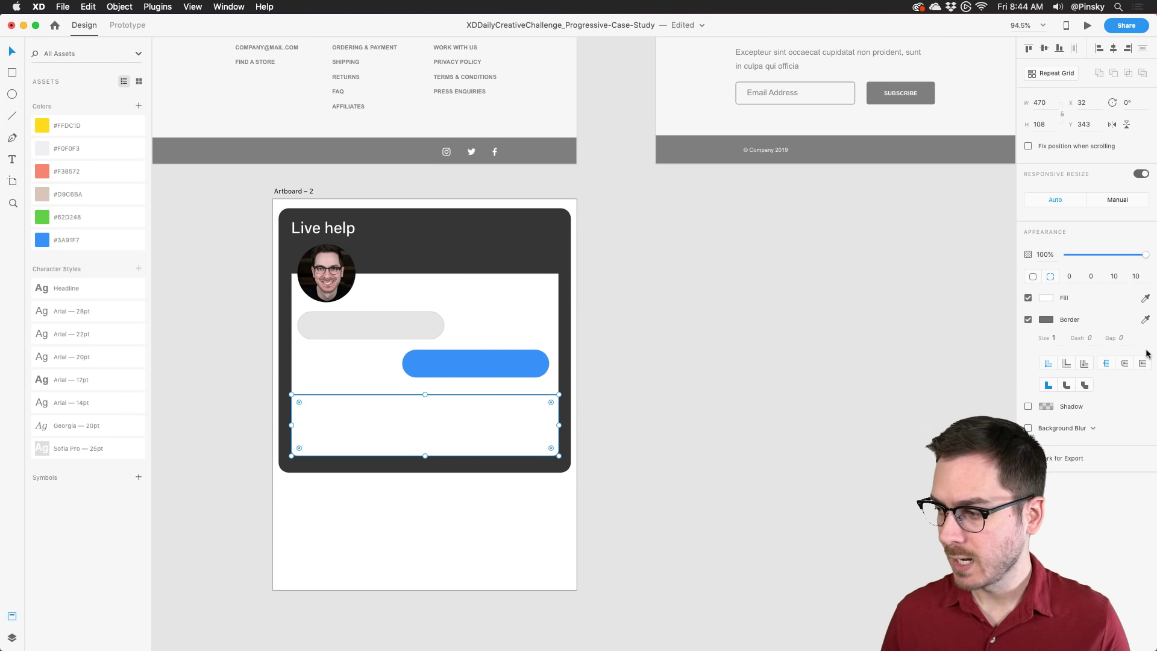
key(cmd+z)
key(super+shift+z)
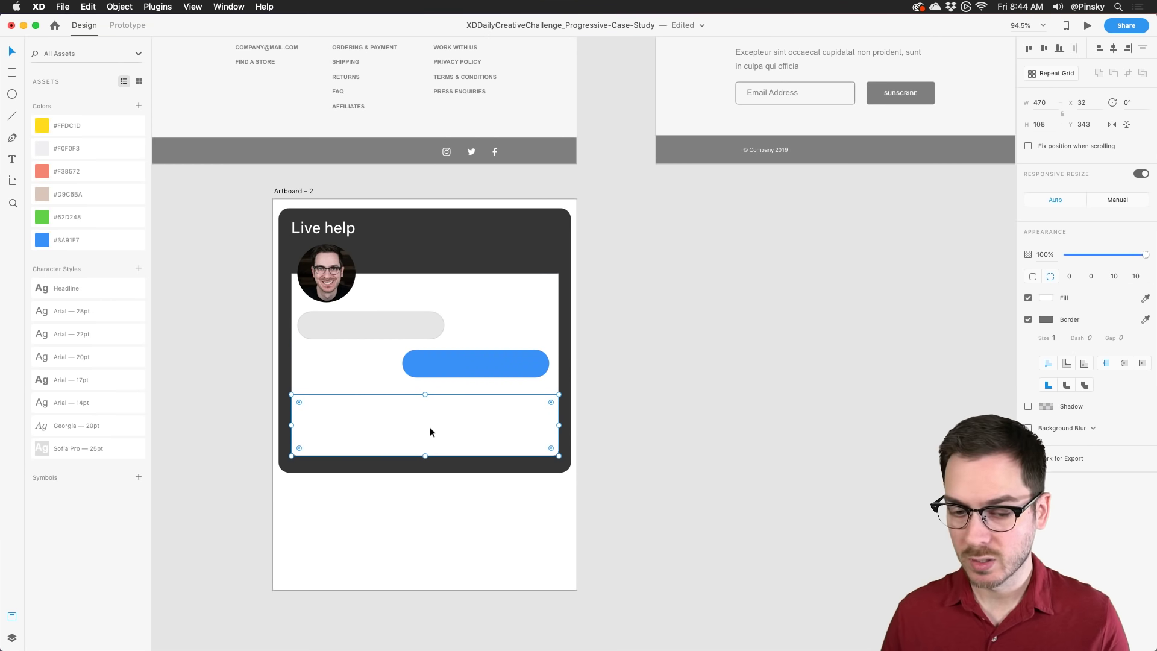
Step: Lighten the border of the lower white rectangle to #C1C1C1
click(1047, 319)
drag(943, 291, 887, 271)
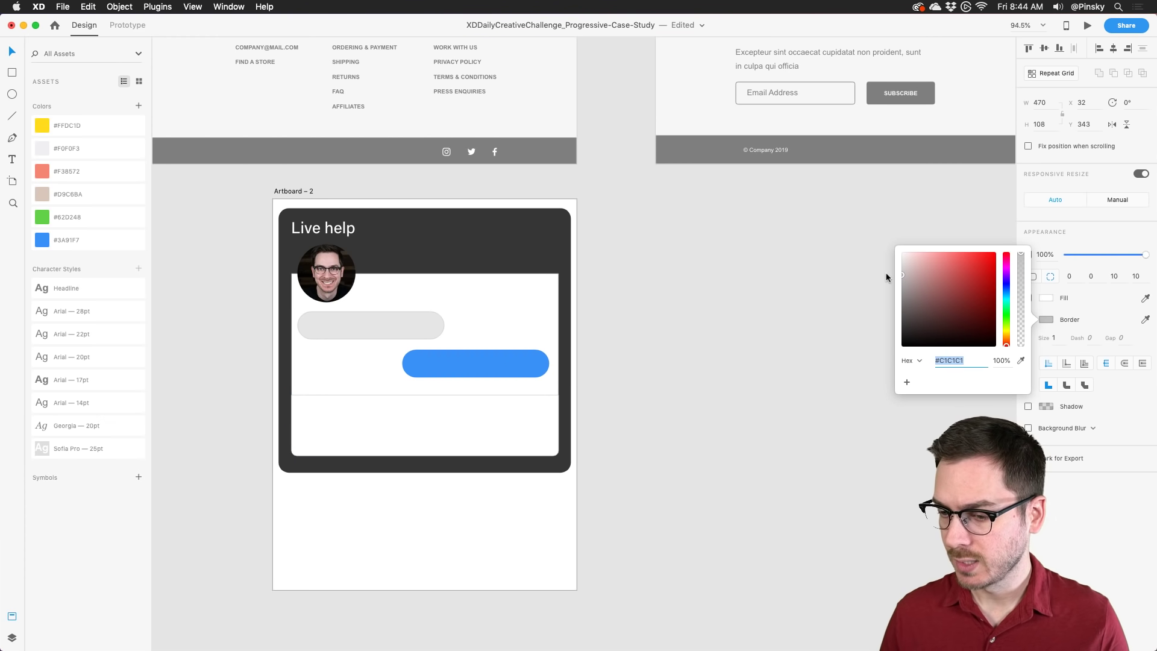
key(Escape)
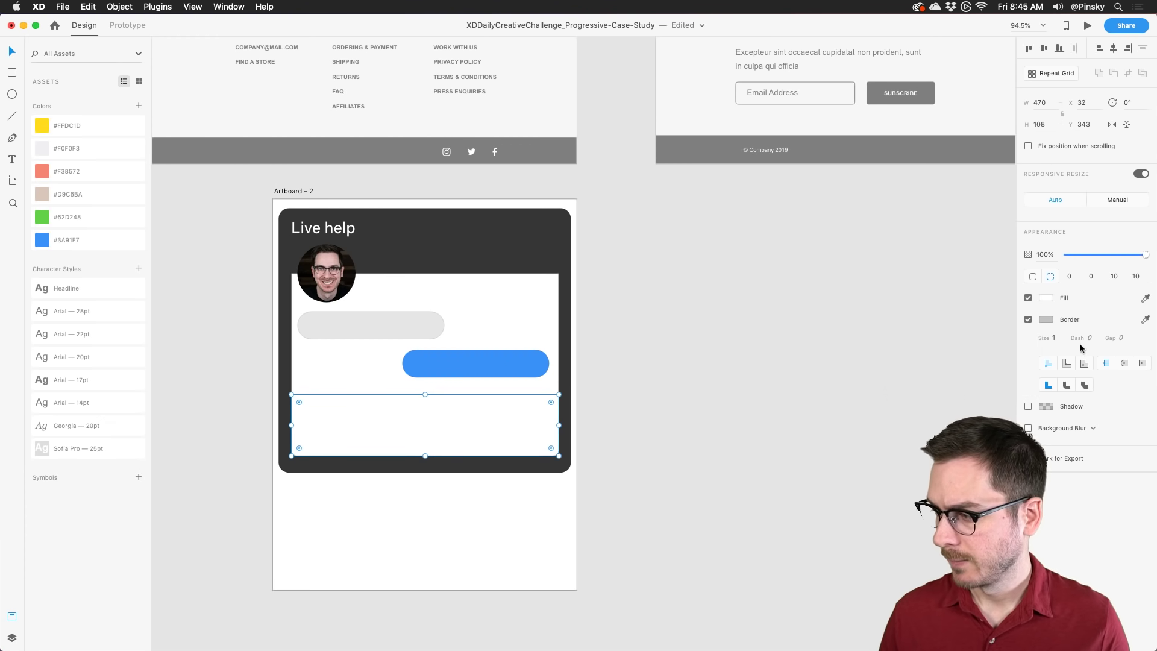
click(714, 393)
Step: Examine the lower white rectangle's border up close against the chat panel, switching it off and on again
click(368, 419)
scroll(367, 418, up, 10)
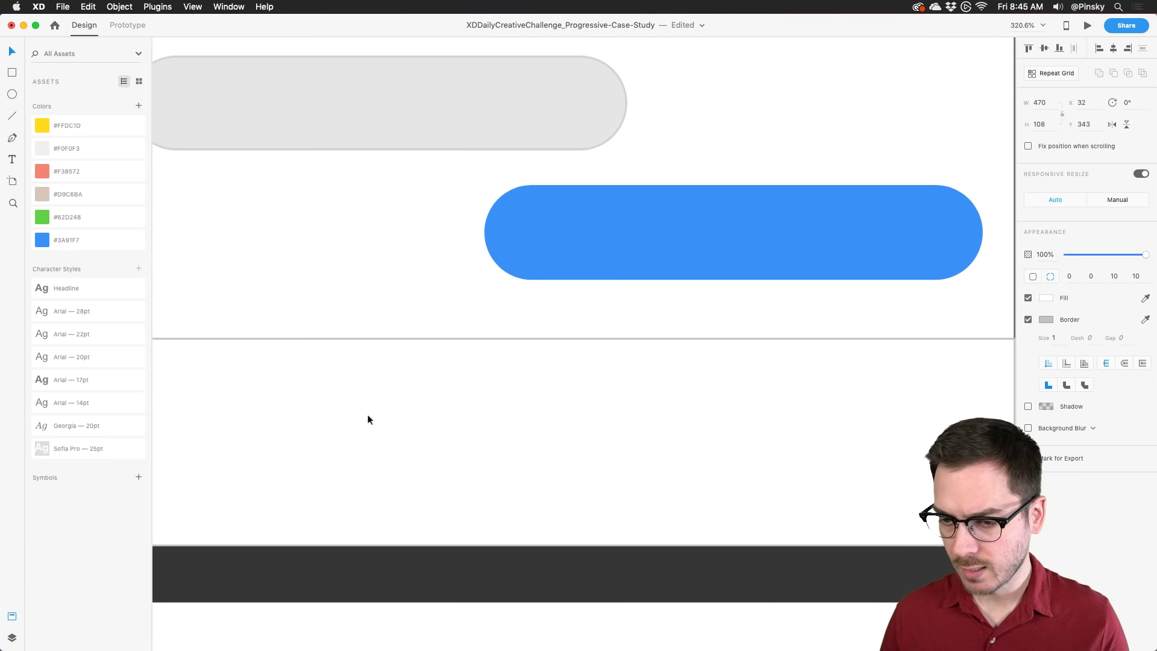
scroll(157, 331, down, 1)
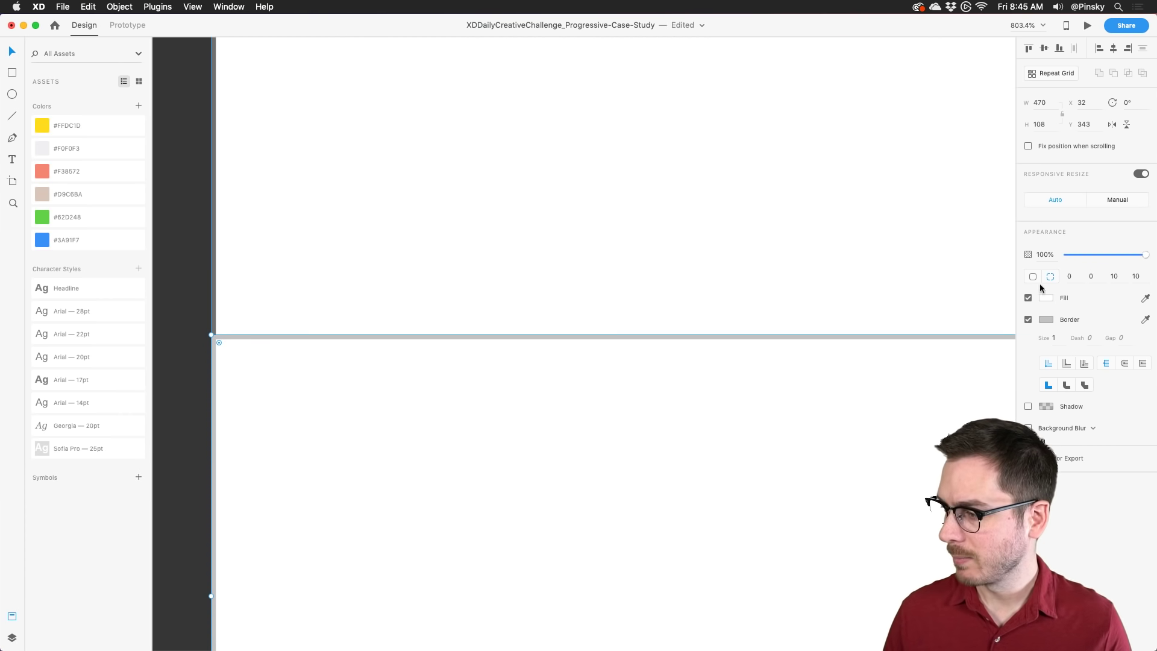
click(1028, 320)
click(1029, 320)
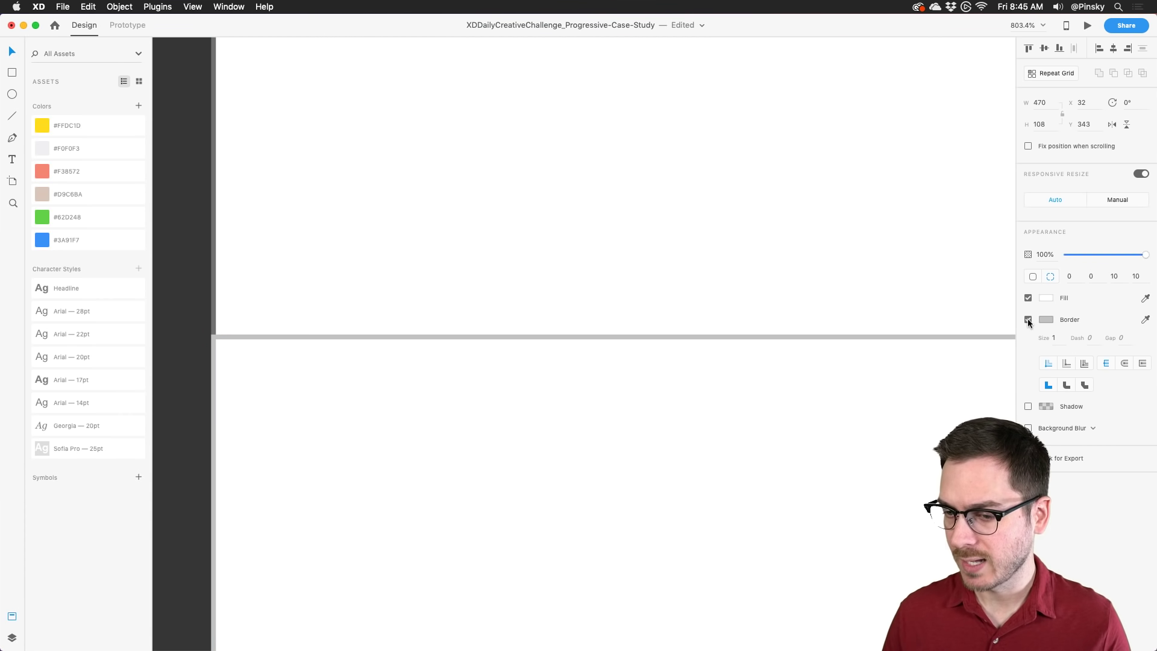
click(212, 597)
click(228, 569)
scroll(241, 561, down, 5)
scroll(316, 498, down, 3)
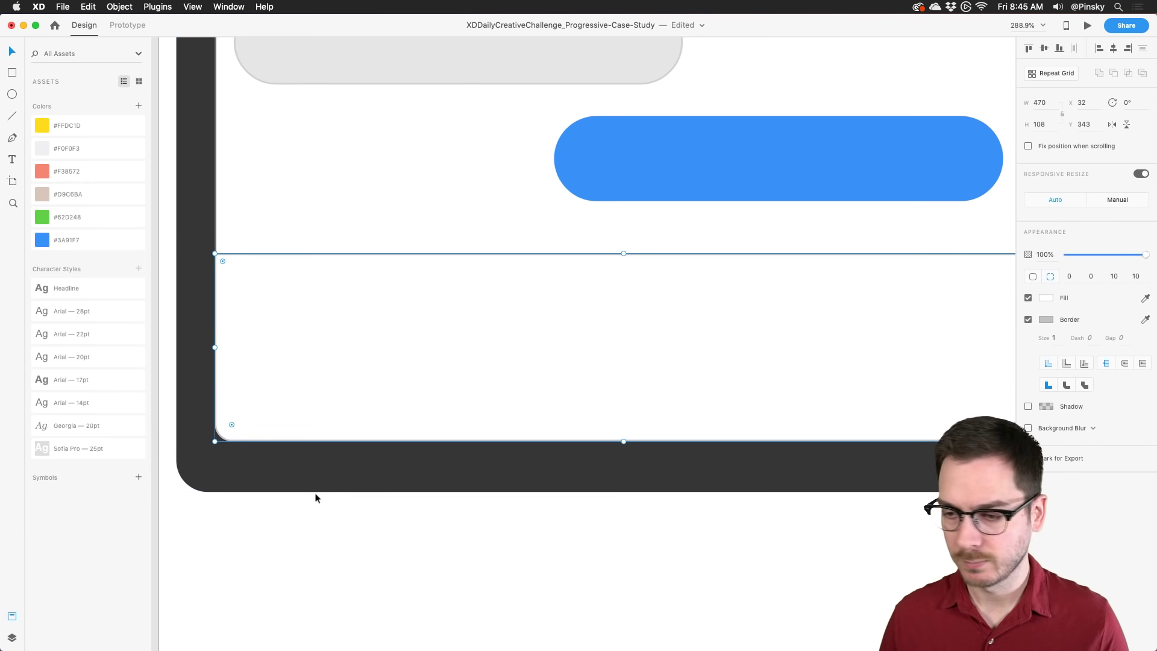
click(830, 346)
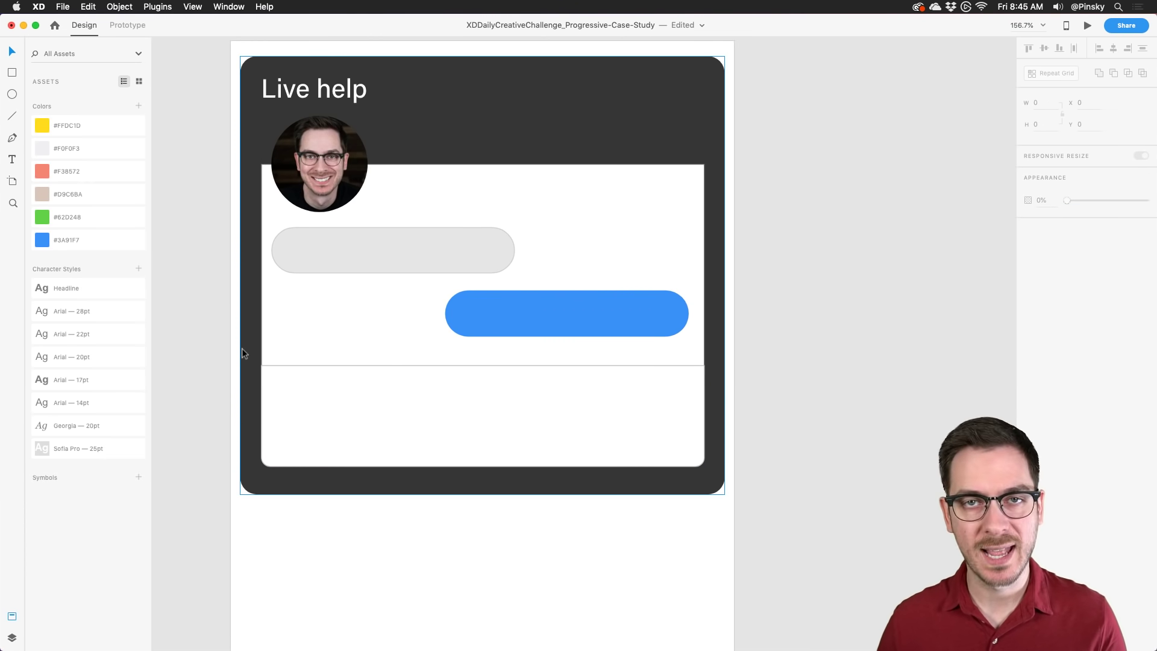
Step: Shorten the chat window's artboard to a height of 493 so it ends just below the dark panel
scroll(410, 361, down, 4)
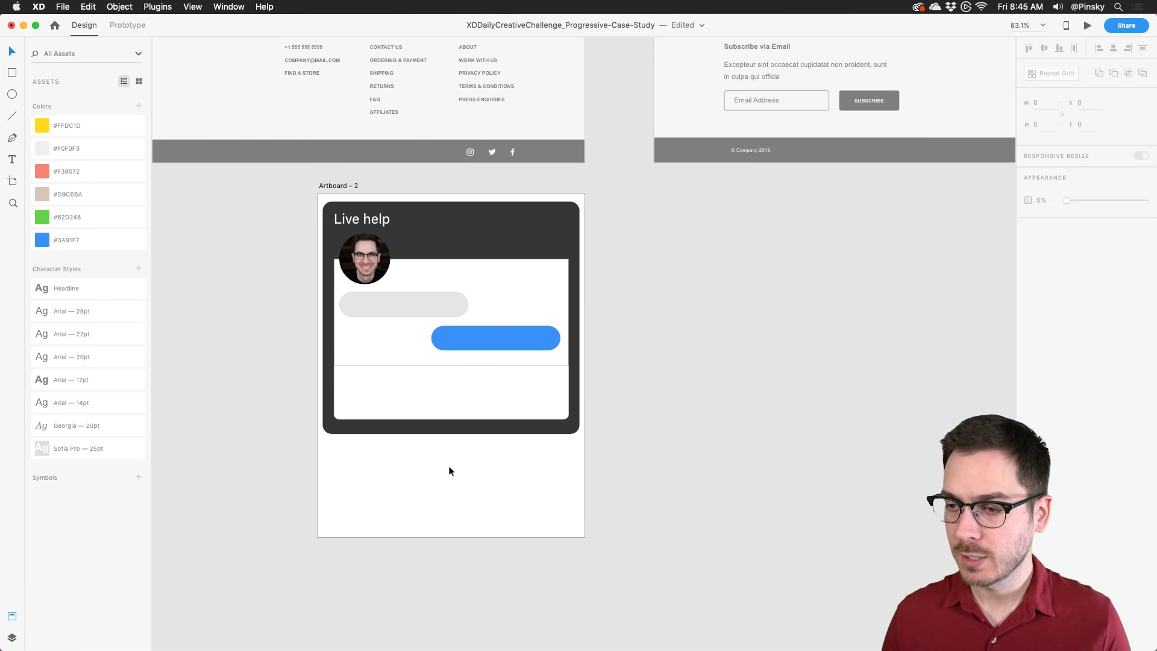
scroll(450, 471, up, 3)
click(282, 81)
drag(452, 563, 470, 432)
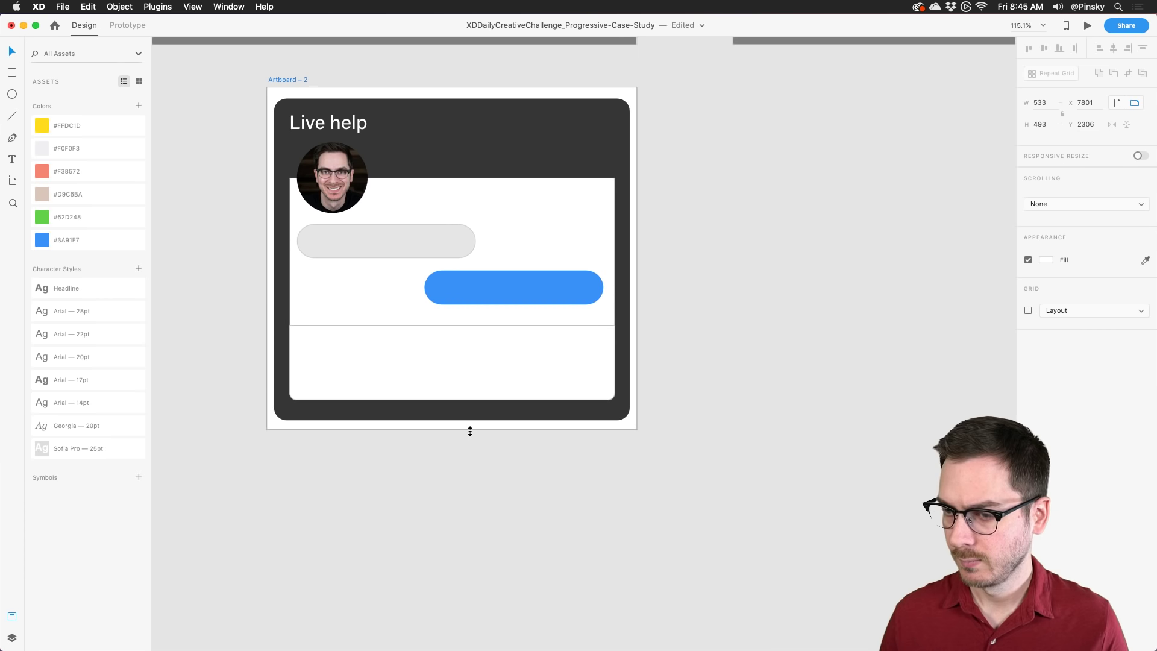
Step: Group all the chat window's elements and rename the group as Live Help
click(417, 173)
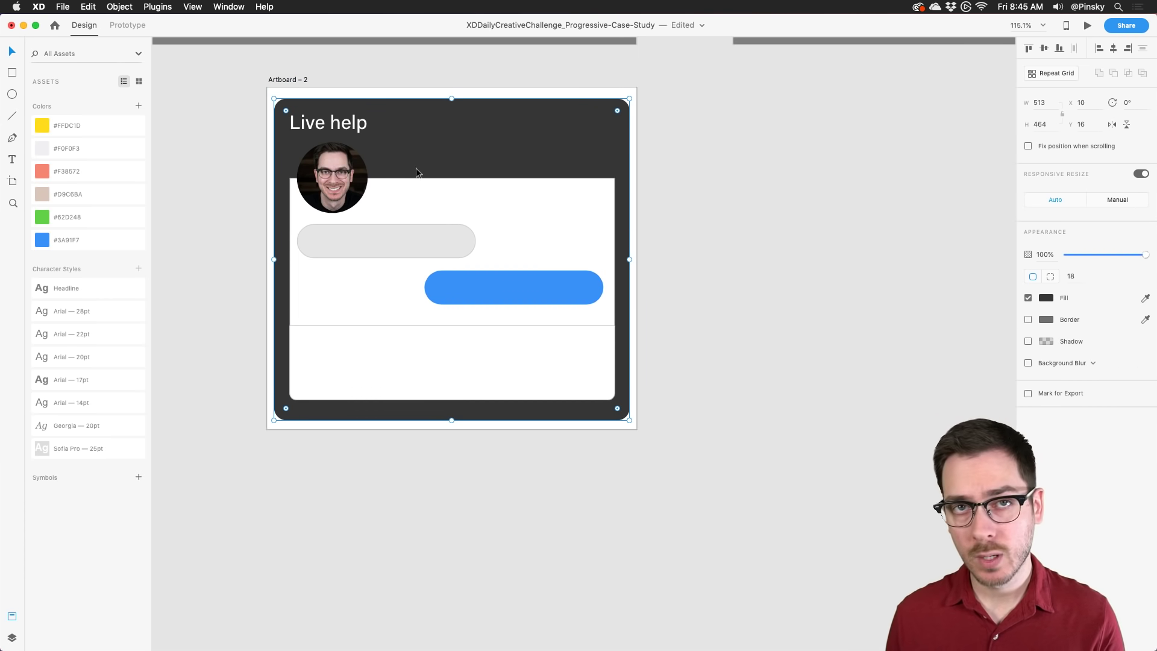
click(12, 638)
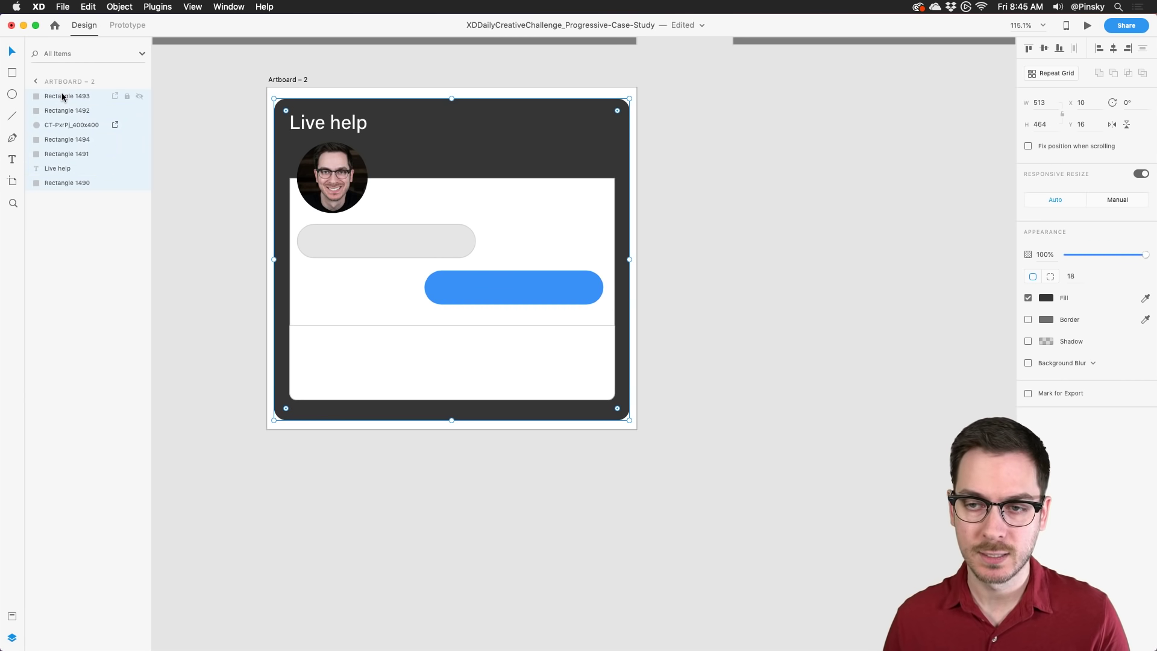
key(super+a)
key(super+g)
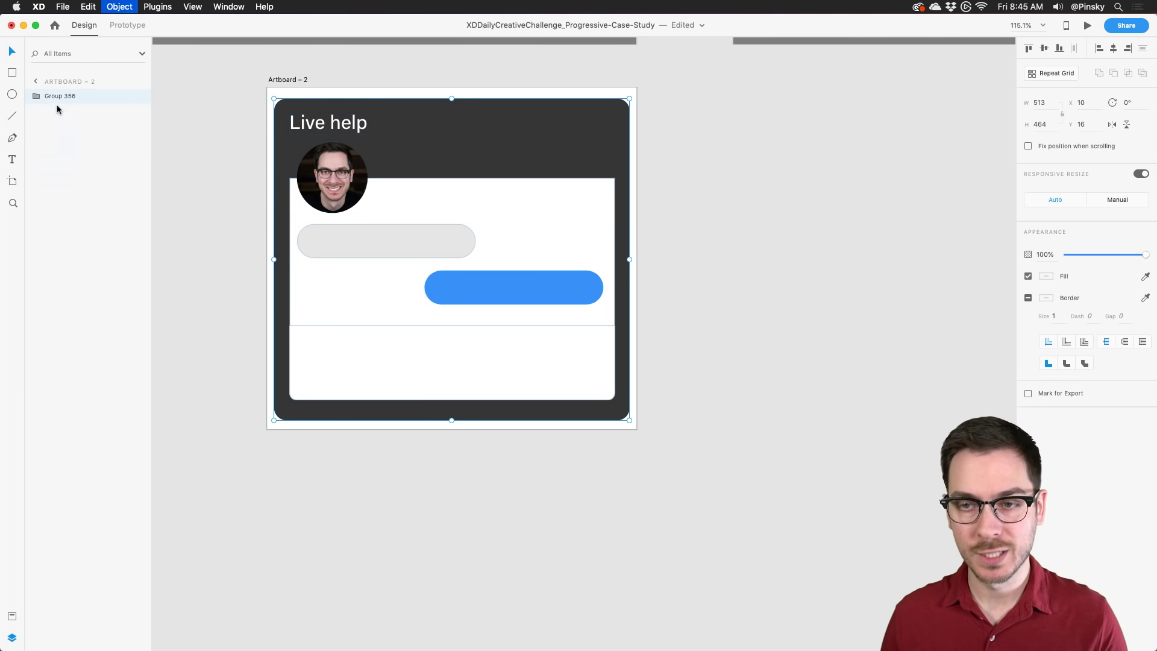
double_click(55, 96)
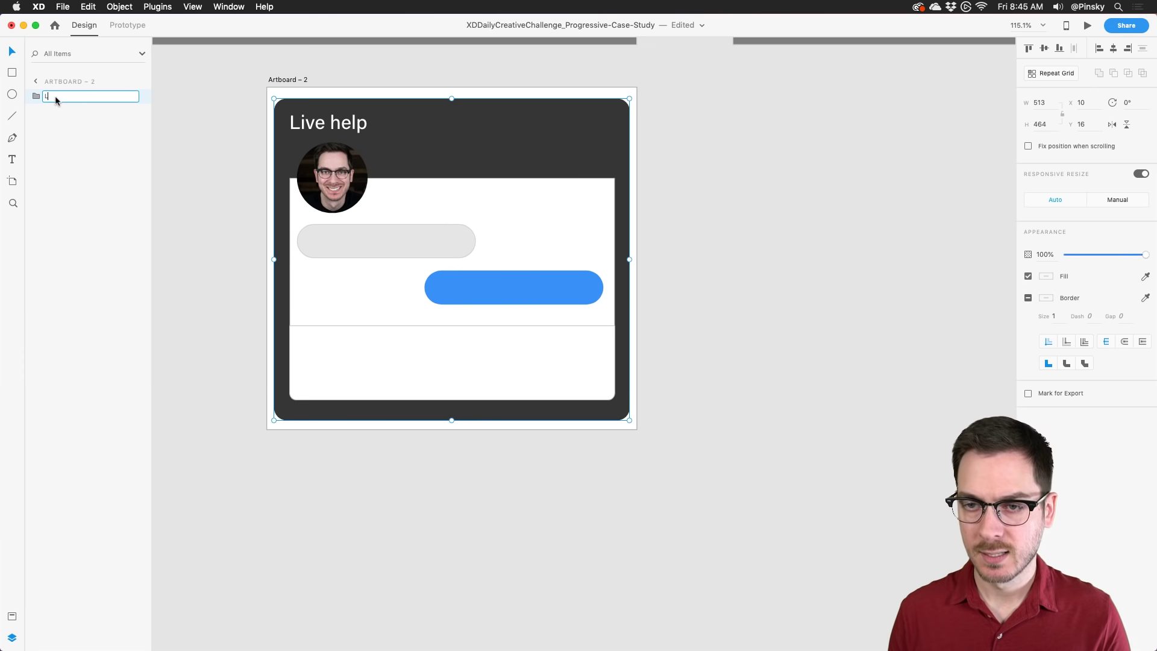
text(Live Help)
key(Return)
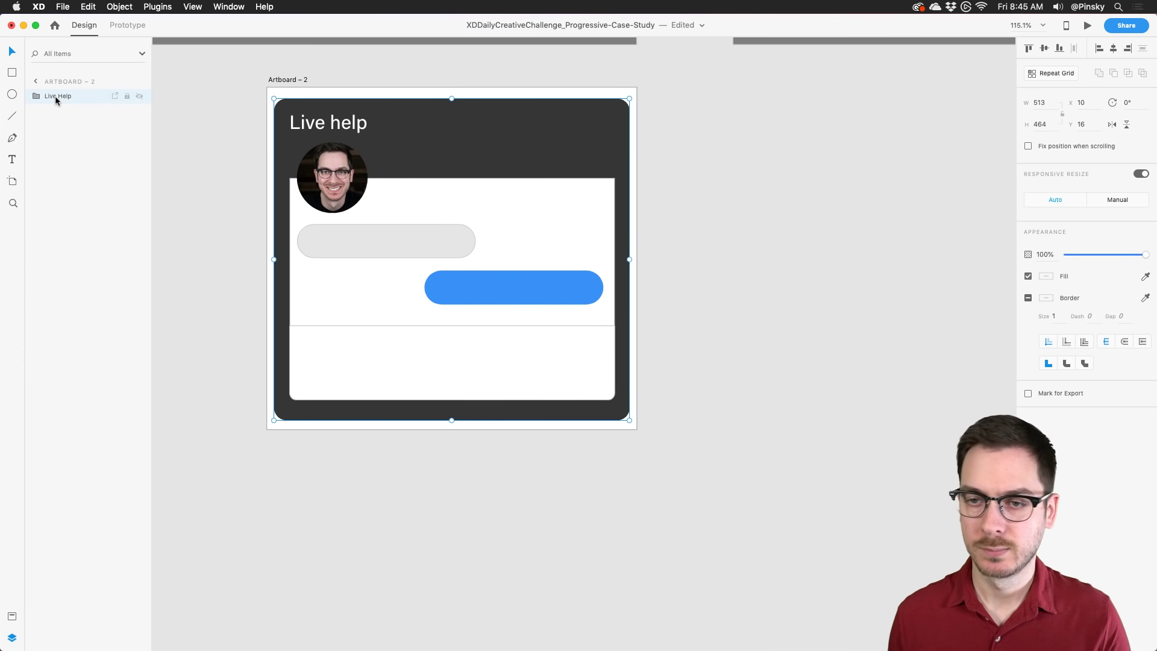
Step: Copy the fixed Live Help chat button from the first homepage onto the homepage artboards with the Purrr-fect and Squeaky Clean banners
scroll(358, 240, down, 3)
scroll(391, 243, up, 1)
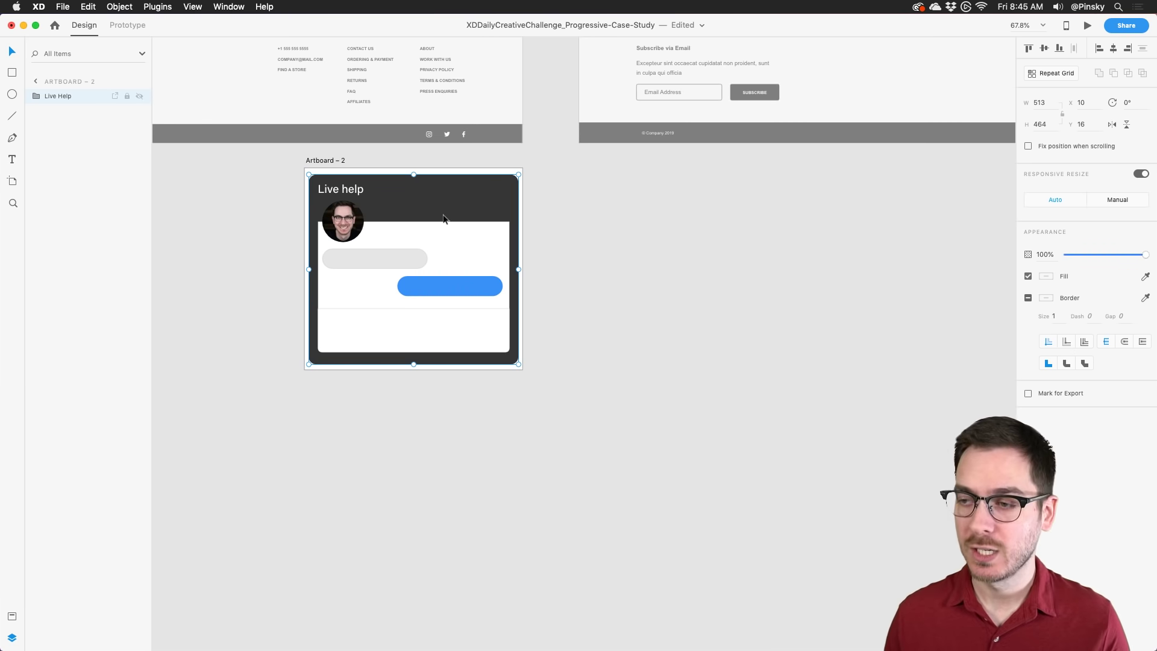
scroll(444, 219, down, 4)
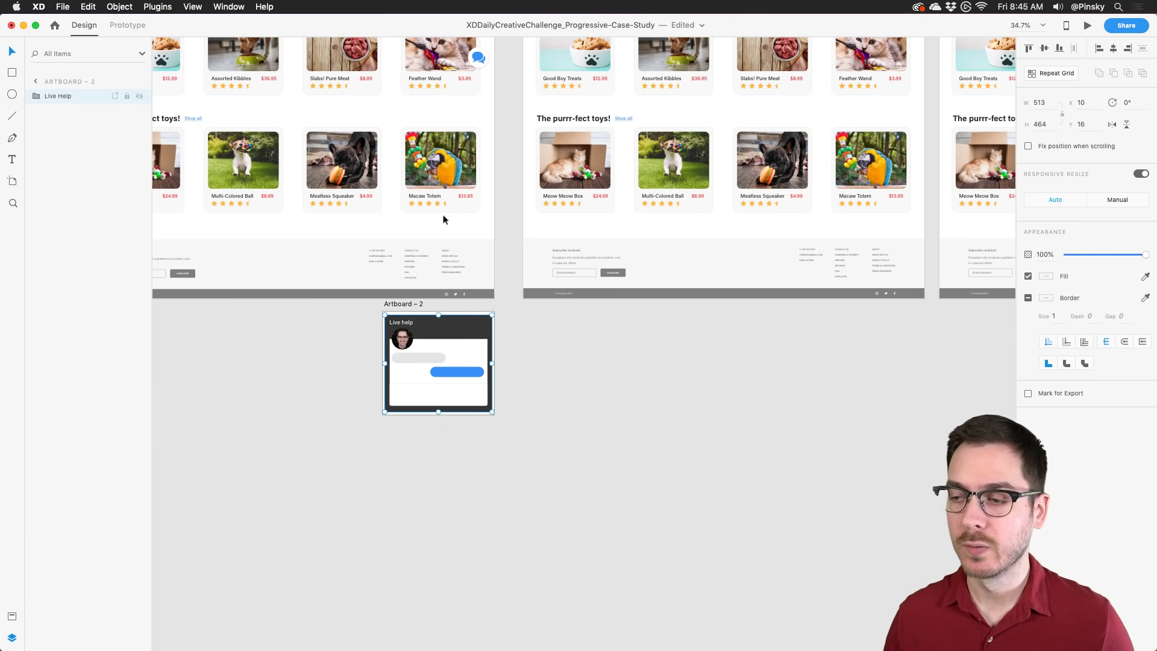
scroll(444, 219, up, 5)
scroll(444, 219, up, 4)
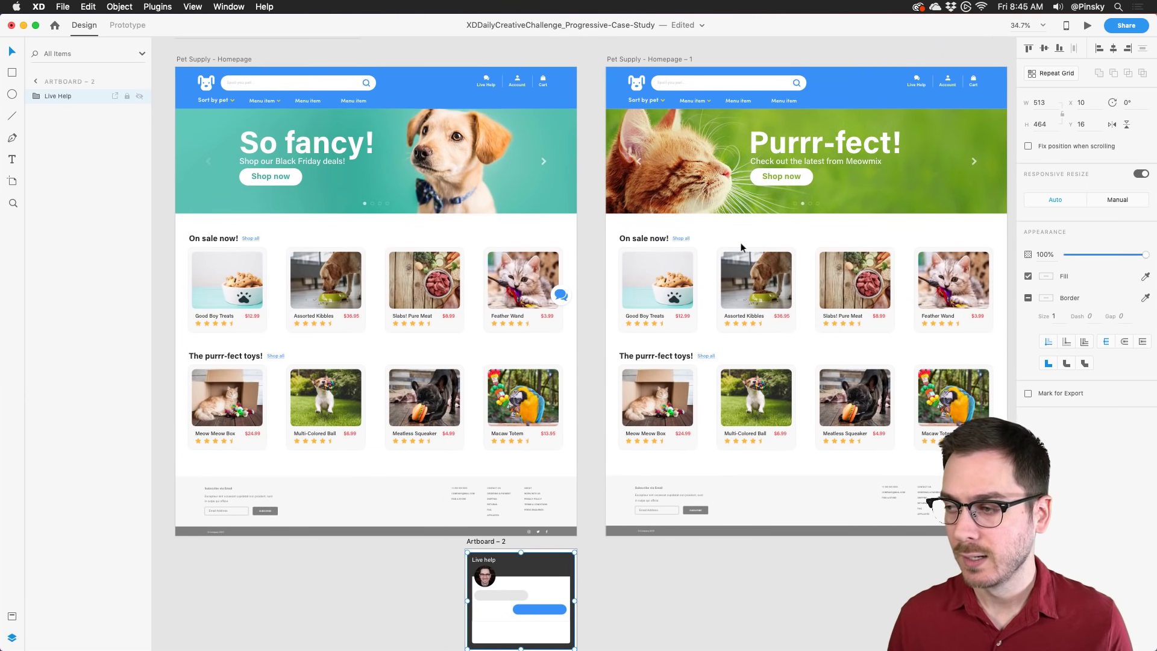
scroll(734, 247, right, 5)
scroll(412, 264, left, 3)
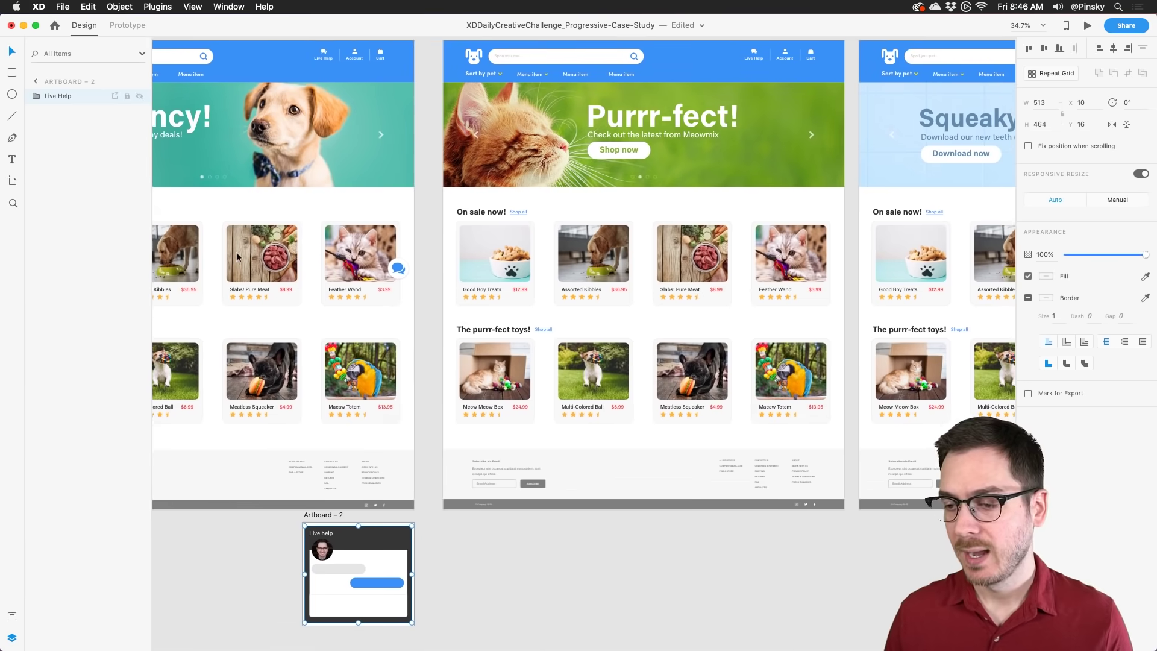
click(412, 266)
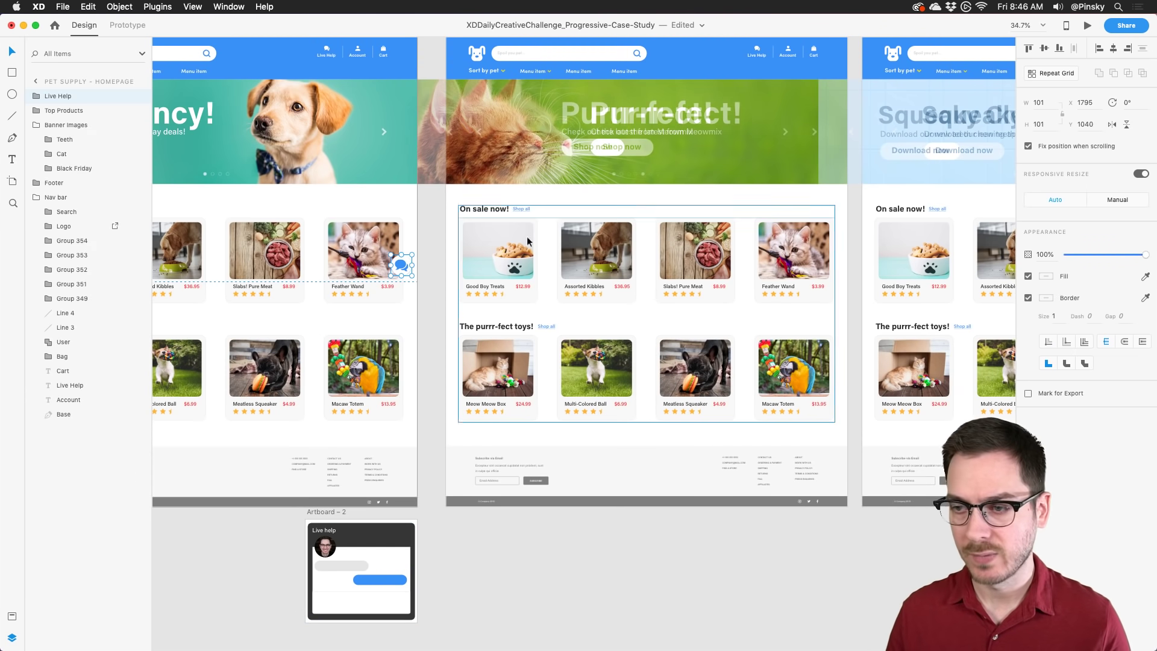
click(697, 237)
key(super+v)
scroll(697, 237, right, 10)
key(super+v)
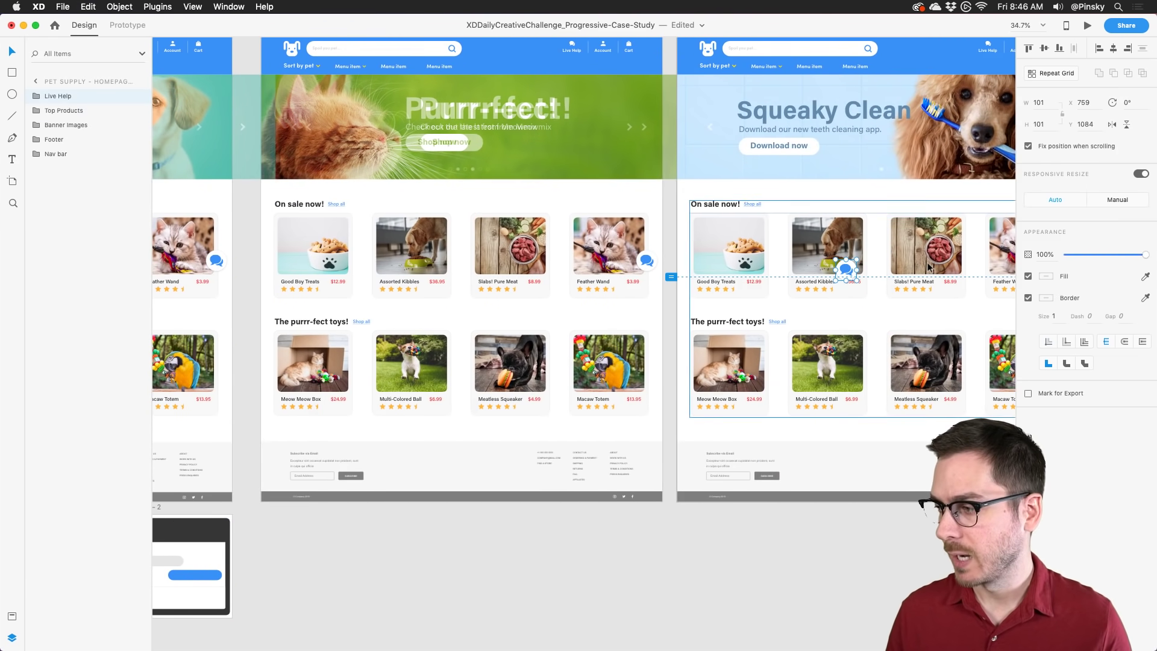
Step: Move the Live Help chat button on the Squeaky Clean homepage to the right edge, beside the Feather Wand card
scroll(928, 267, down, 1)
click(875, 597)
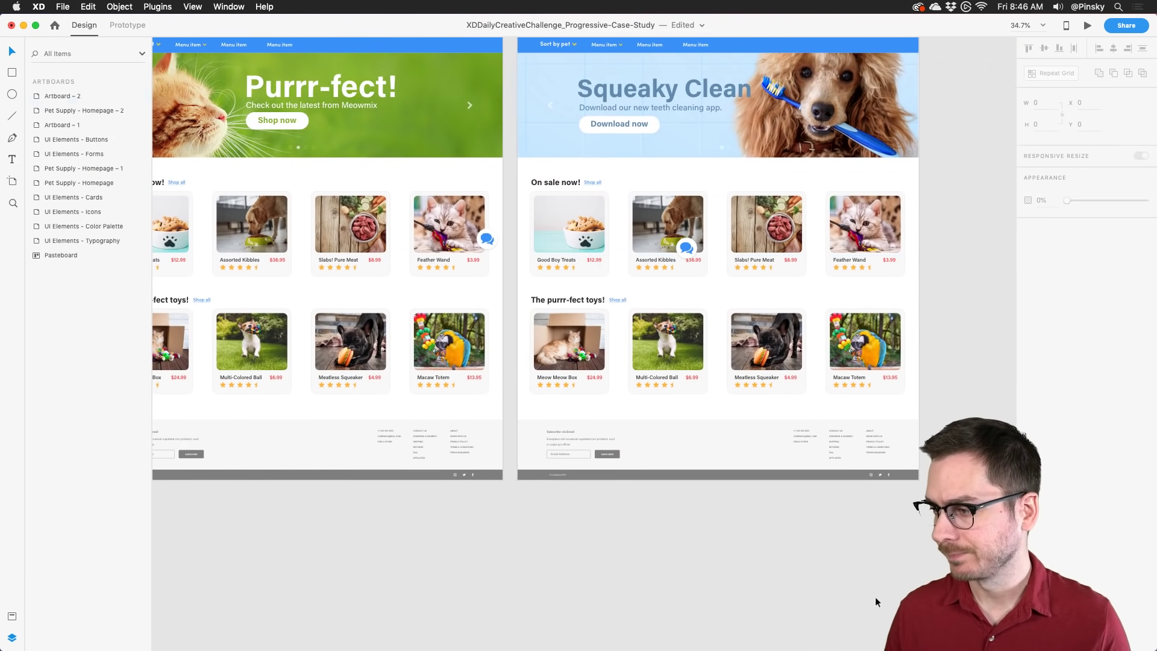
click(686, 247)
drag(692, 252, 904, 239)
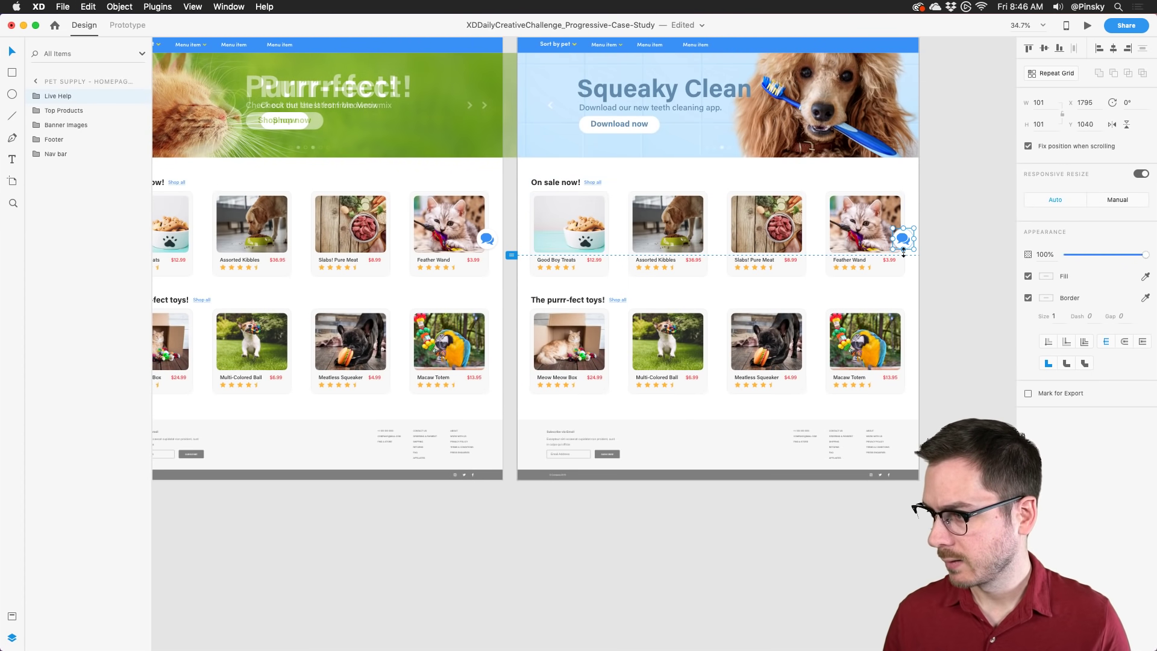
click(567, 536)
scroll(568, 535, left, 10)
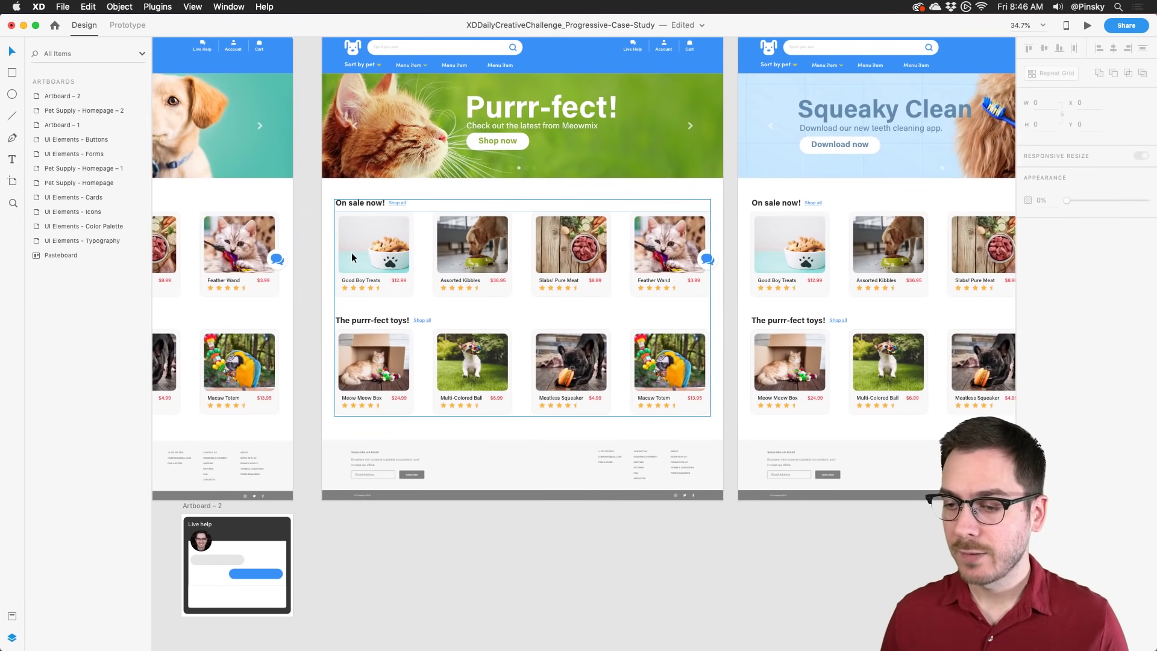
Step: In prototype mode, wire the fixed chat button on the So fancy! homepage to the chat window's artboard, Artboard – 2
scroll(352, 252, down, 3)
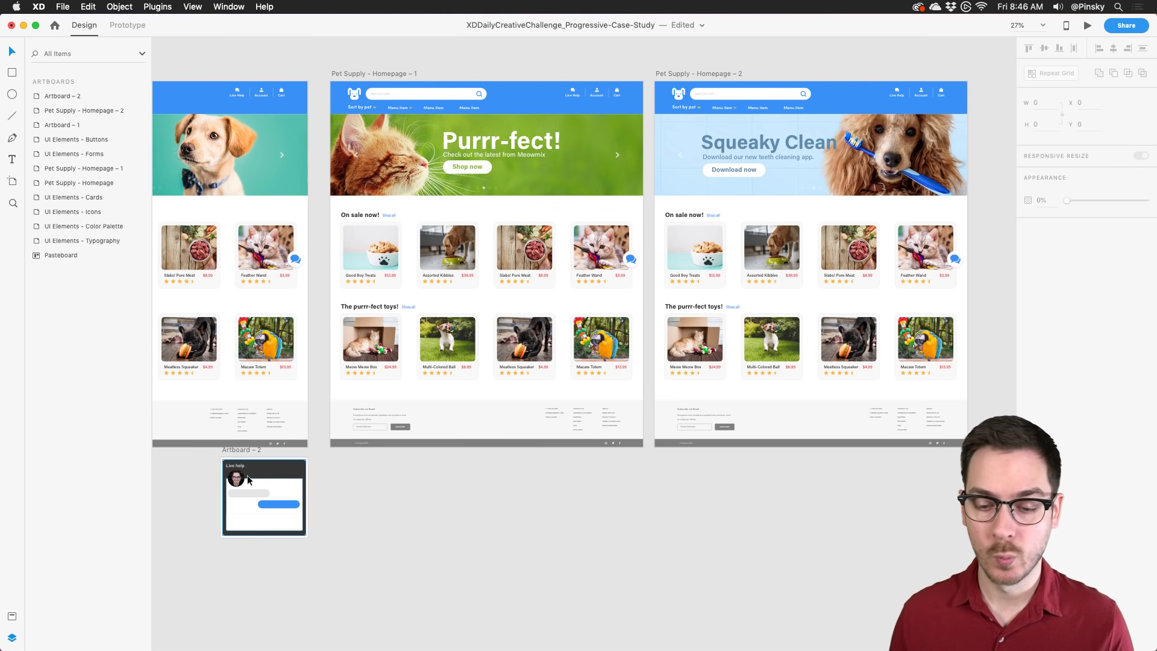
scroll(249, 480, up, 5)
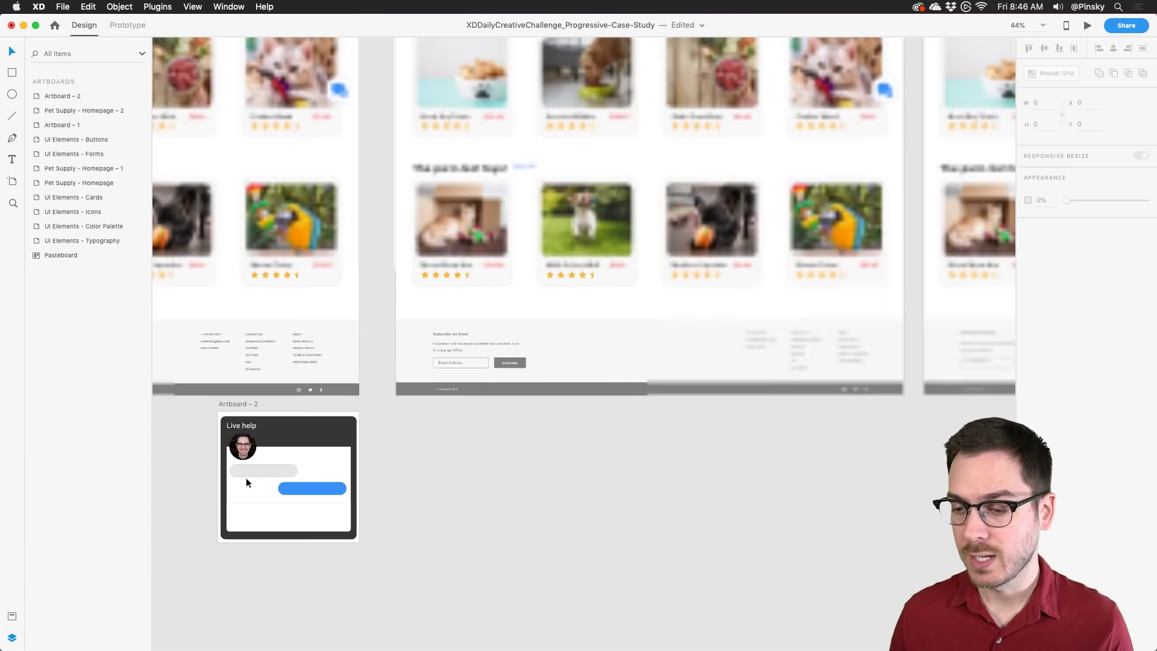
scroll(276, 251, up, 5)
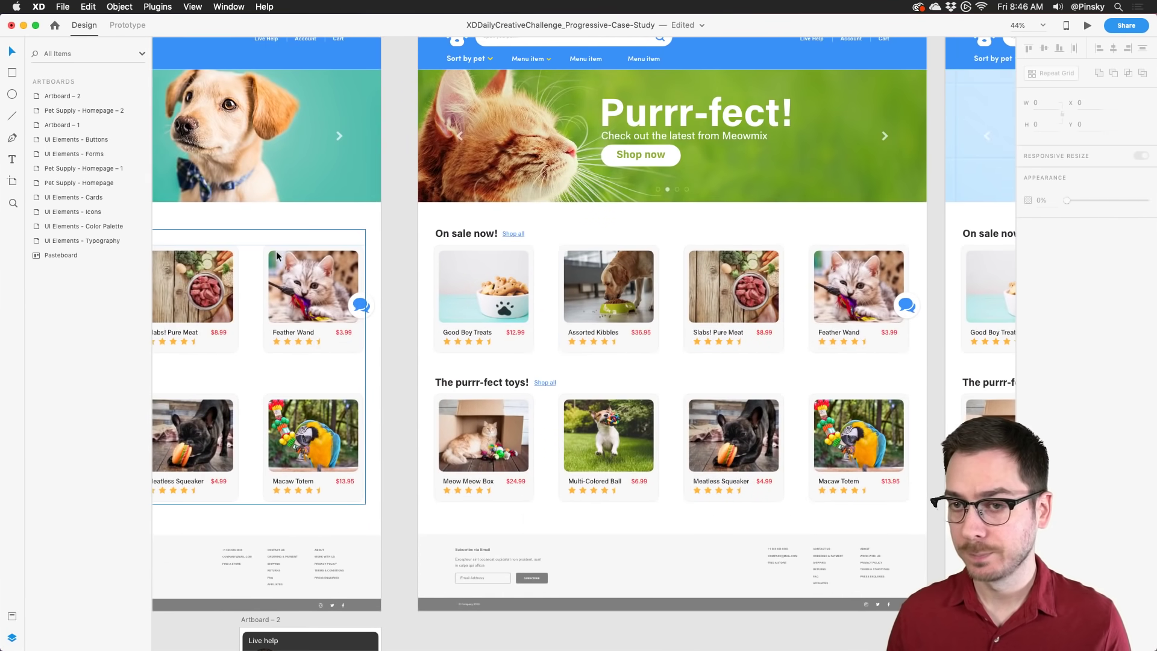
click(125, 25)
click(357, 305)
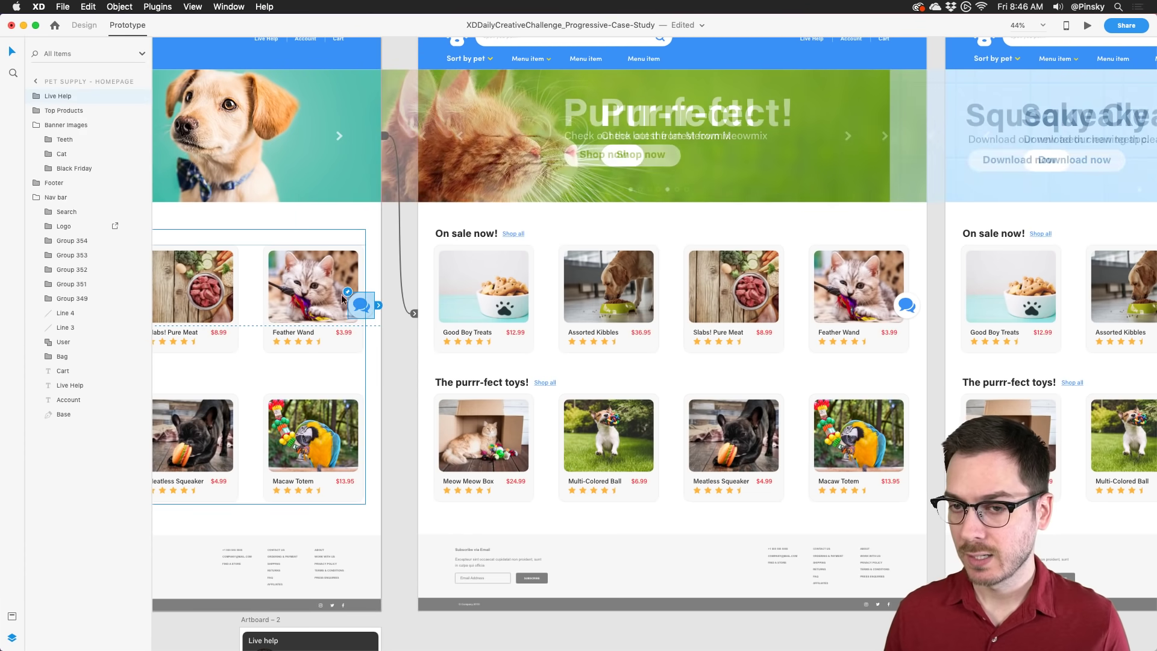
scroll(345, 312, up, 5)
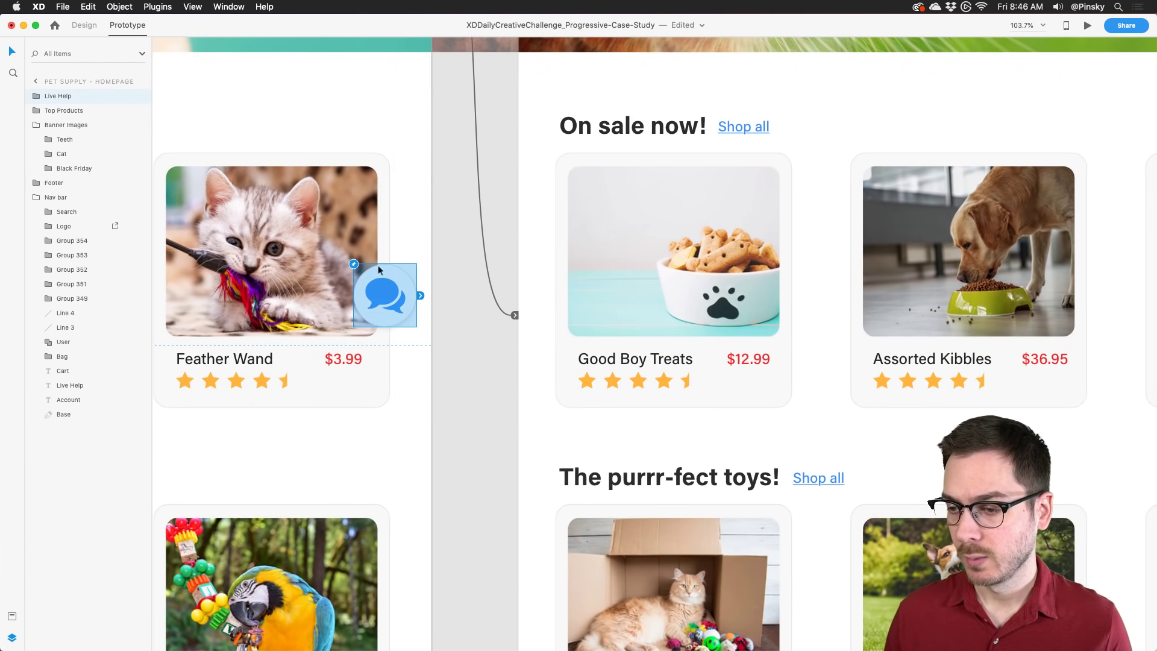
scroll(369, 282, down, 5)
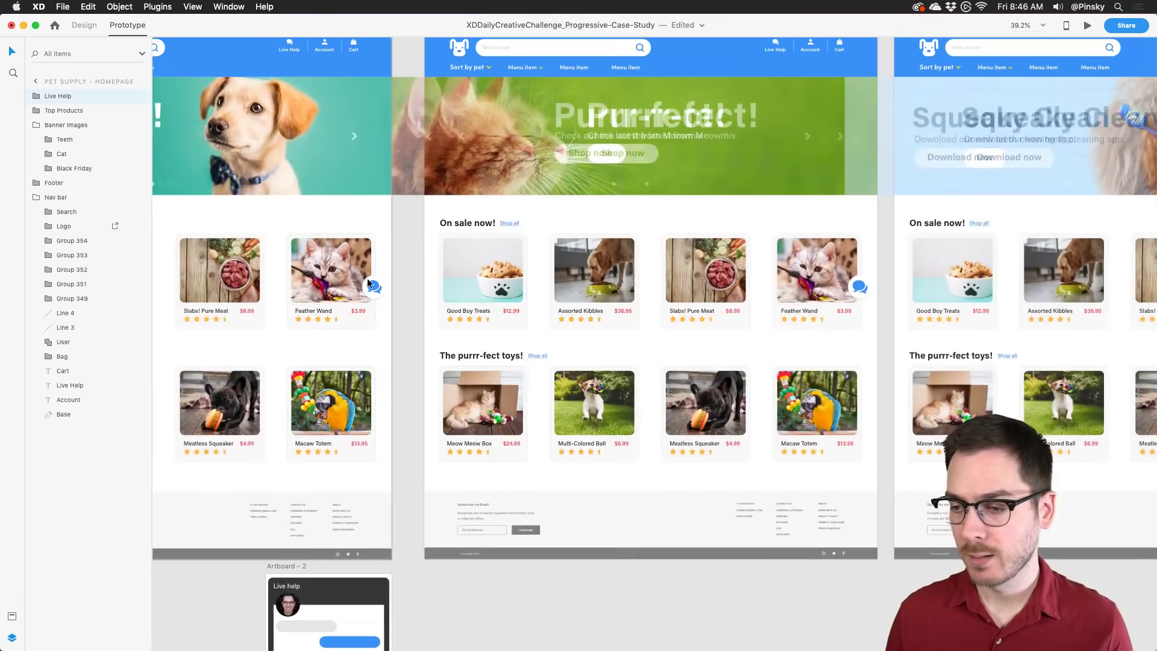
drag(418, 192, 374, 514)
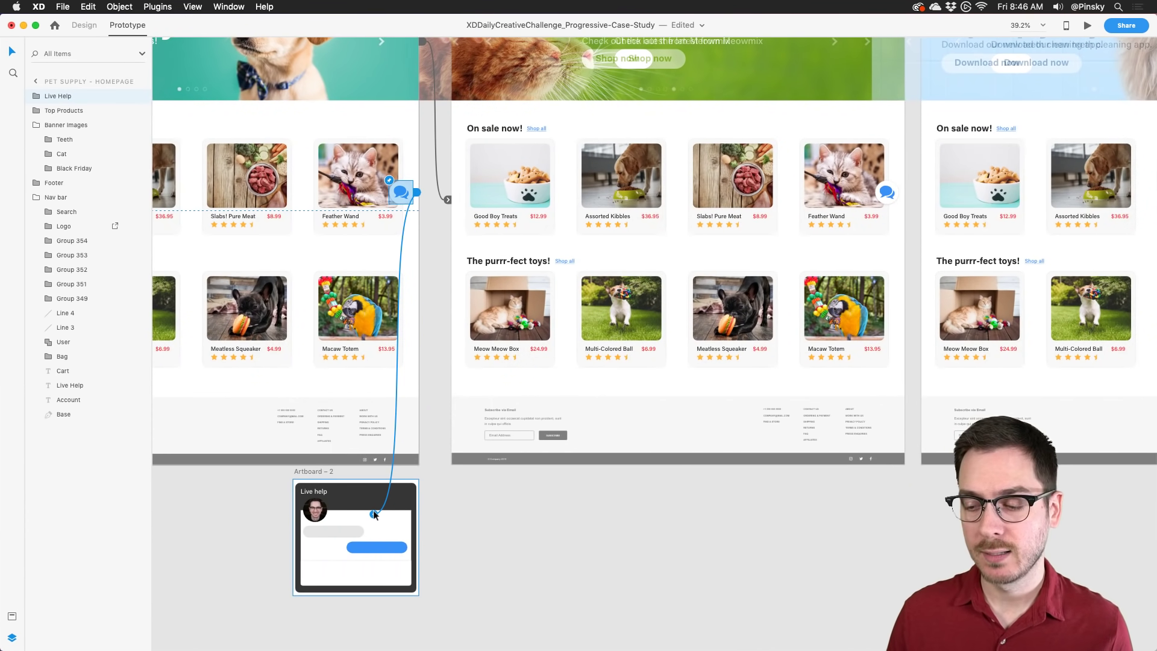
drag(375, 514, 374, 514)
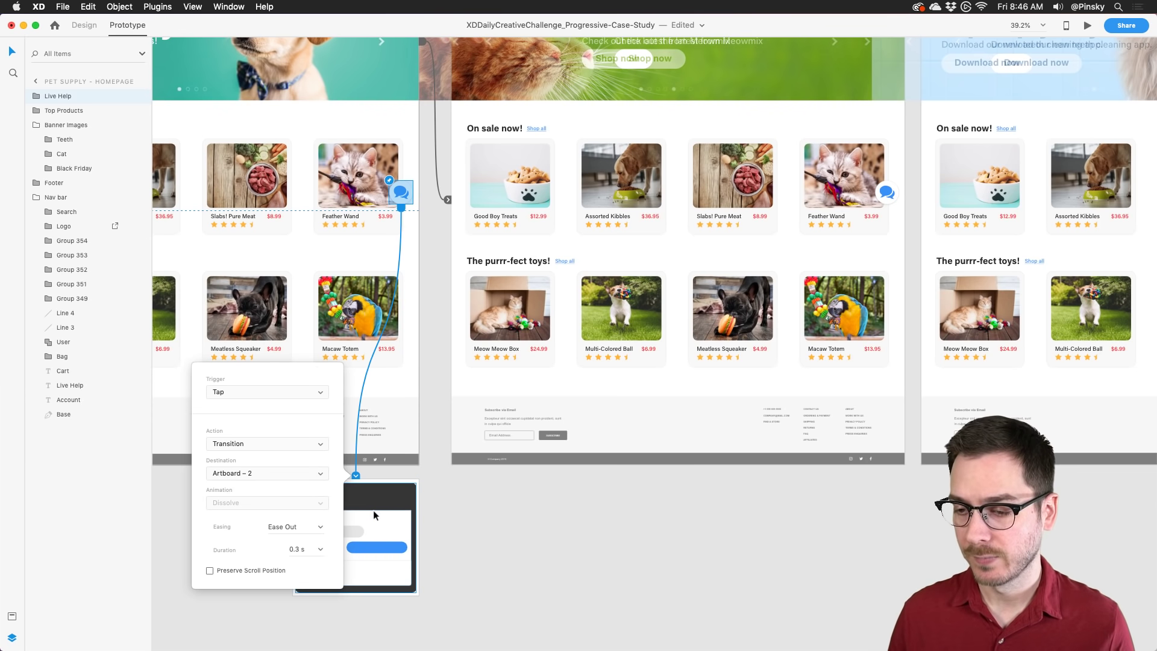
Step: Set the chat button's interaction to a Tap trigger with the Overlay action and the Slide Up animation
click(219, 391)
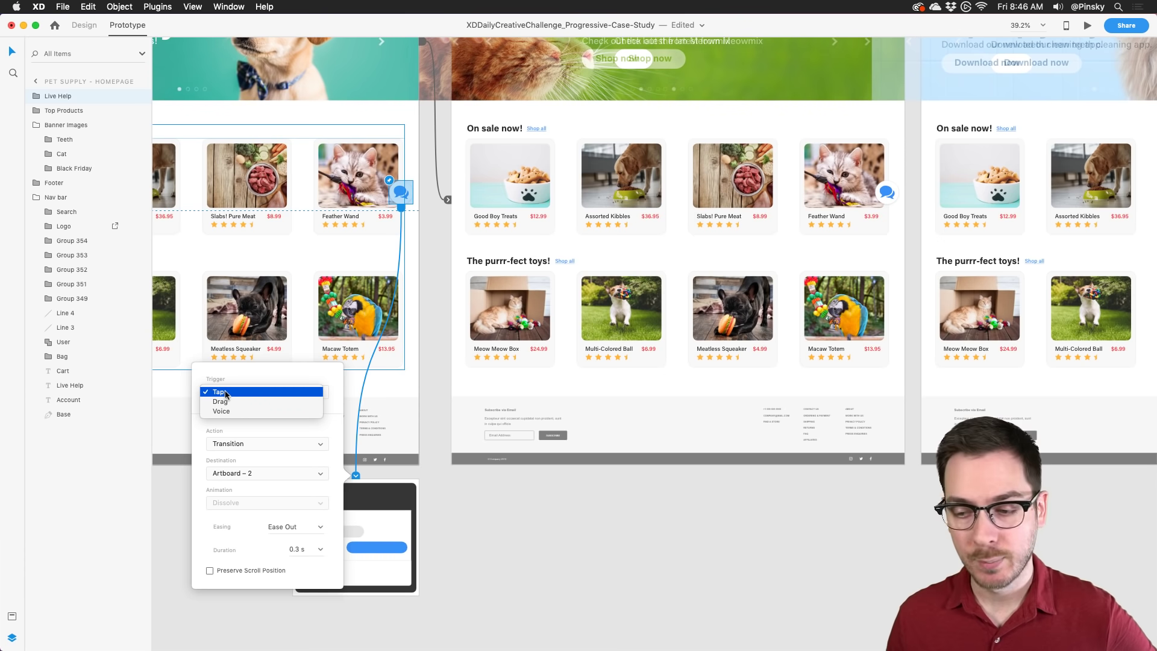
click(226, 393)
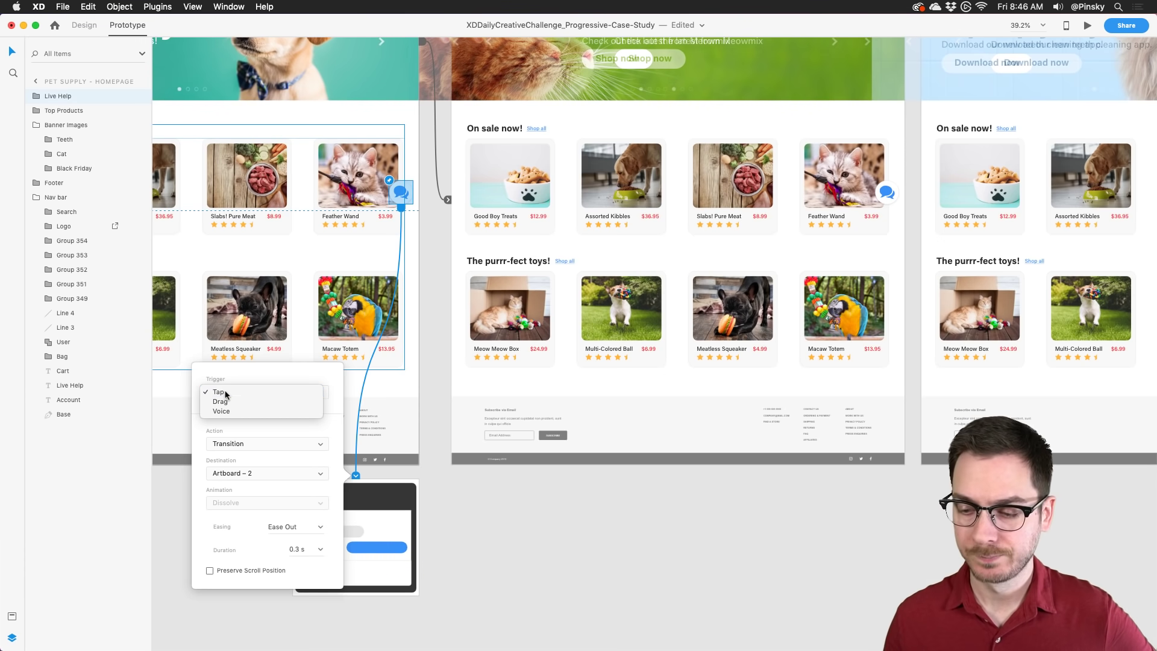
click(232, 445)
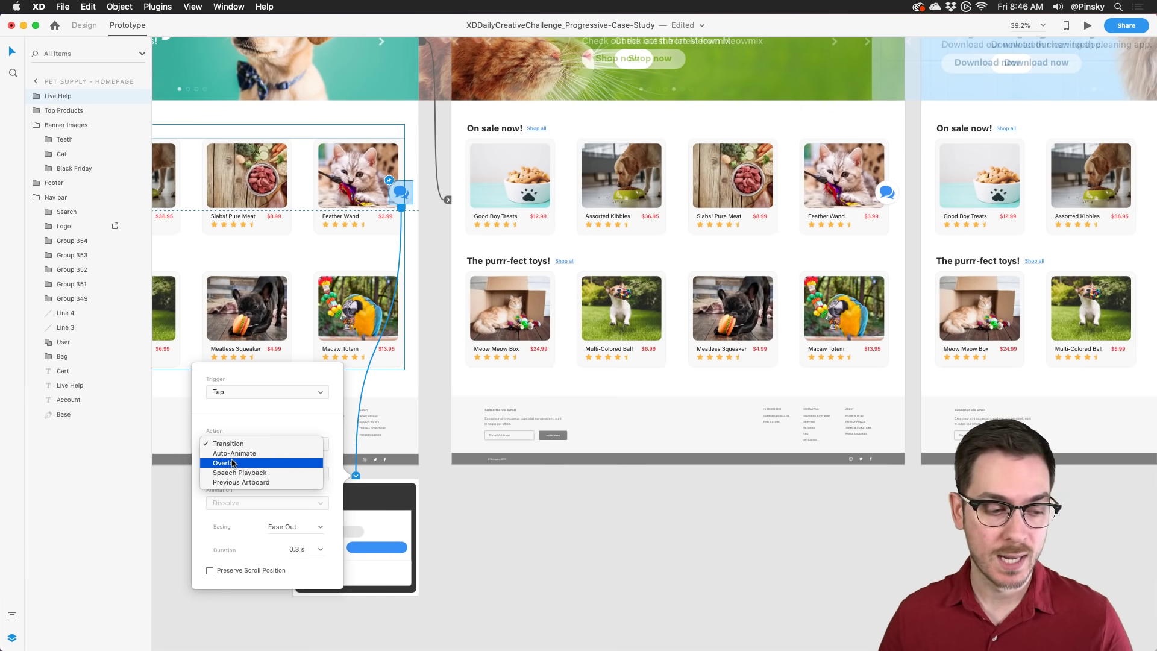
click(232, 463)
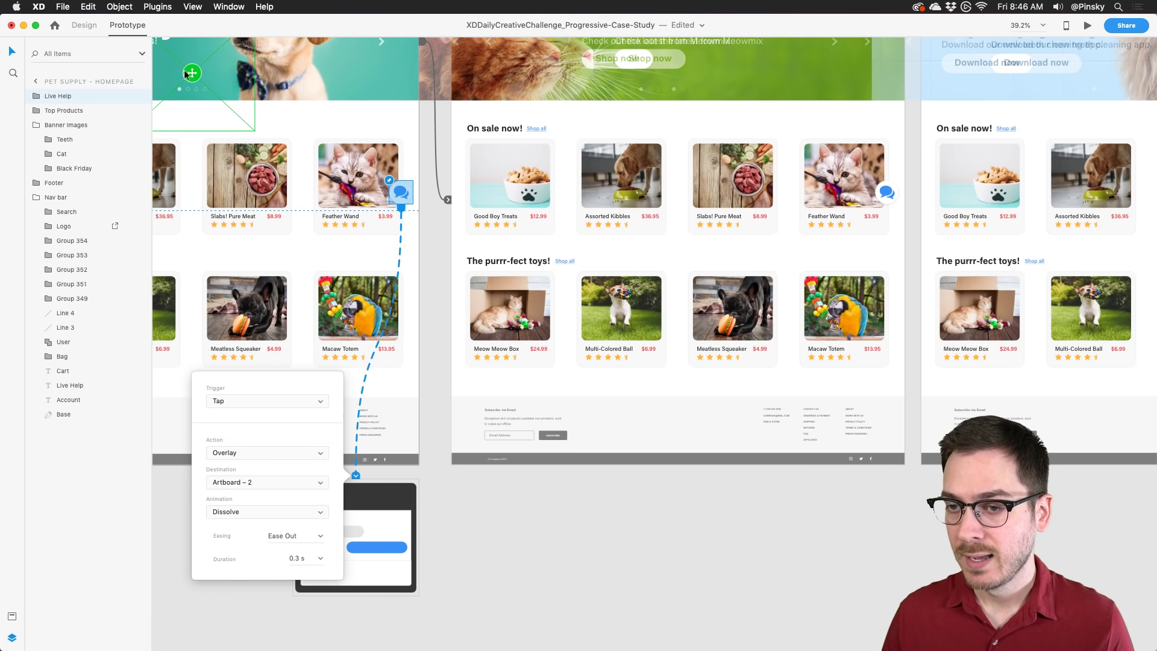
click(252, 513)
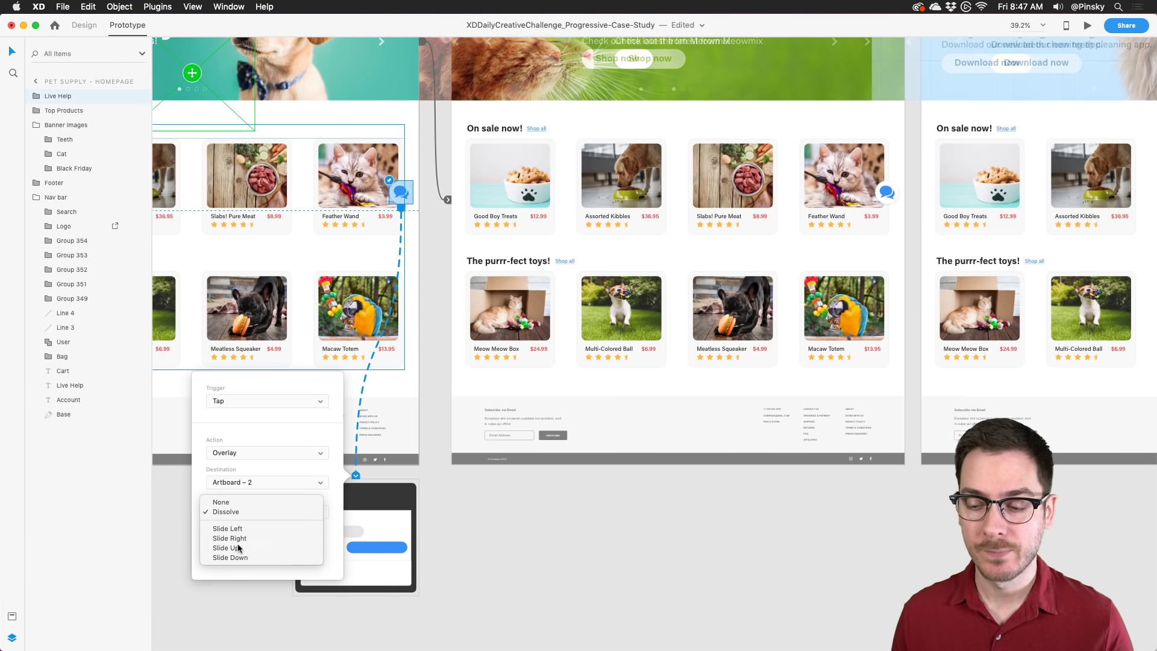
click(236, 548)
Step: Position the chat overlay against the first homepage's right edge, with its bottom on the dashed viewport line
drag(192, 153, 353, 152)
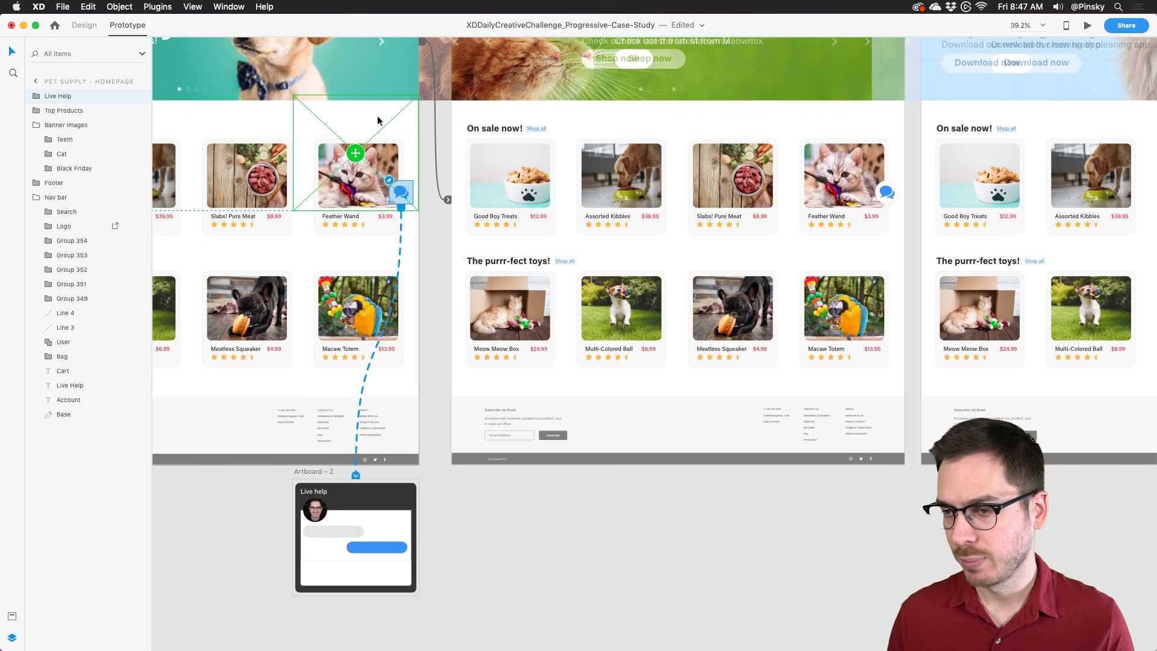
scroll(378, 115, up, 5)
drag(306, 230, 311, 455)
scroll(305, 235, down, 5)
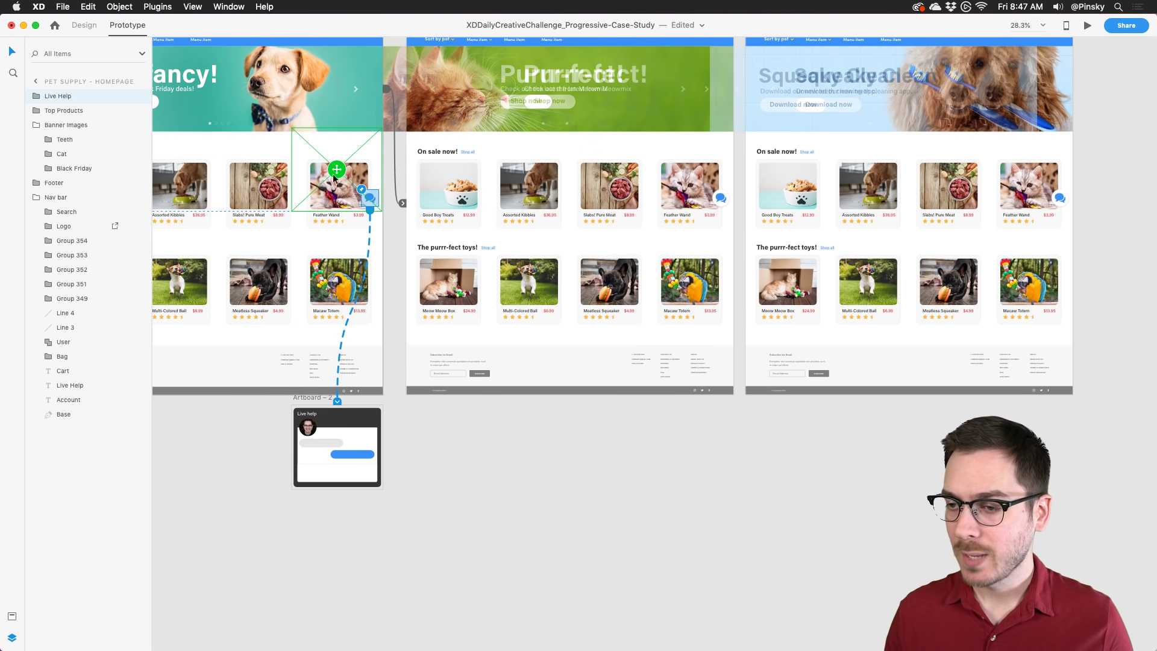
Step: Rename the chat window's artboard from Artboard – 2 to Live Help
scroll(318, 409, up, 5)
scroll(318, 409, up, 3)
click(237, 388)
double_click(238, 388)
text(Live)
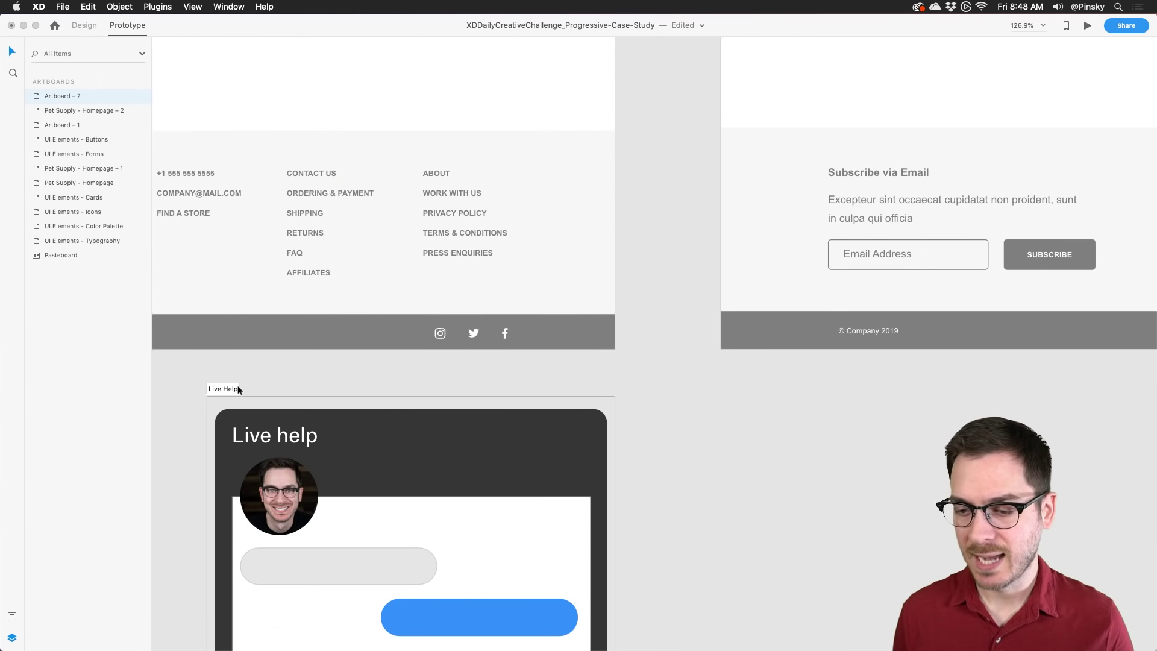
text( Help)
key(Return)
scroll(237, 386, down, 6)
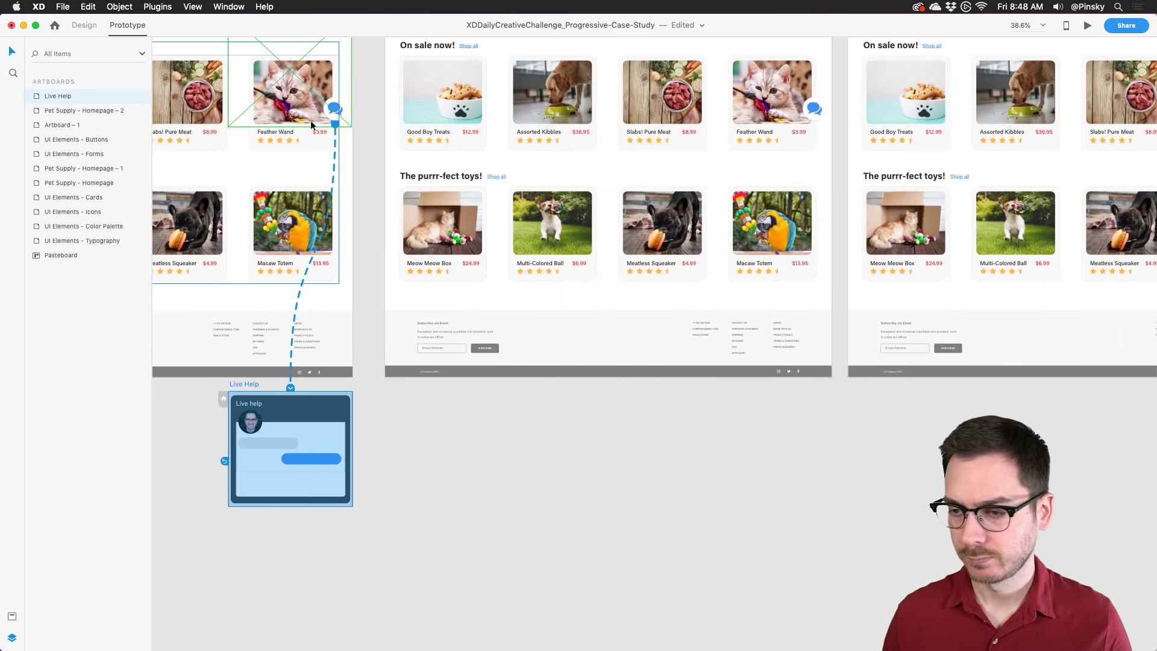
Step: Preview the So fancy! homepage and scroll through it to check how the fixed chat button behaves
scroll(312, 125, up, 5)
scroll(311, 125, left, 5)
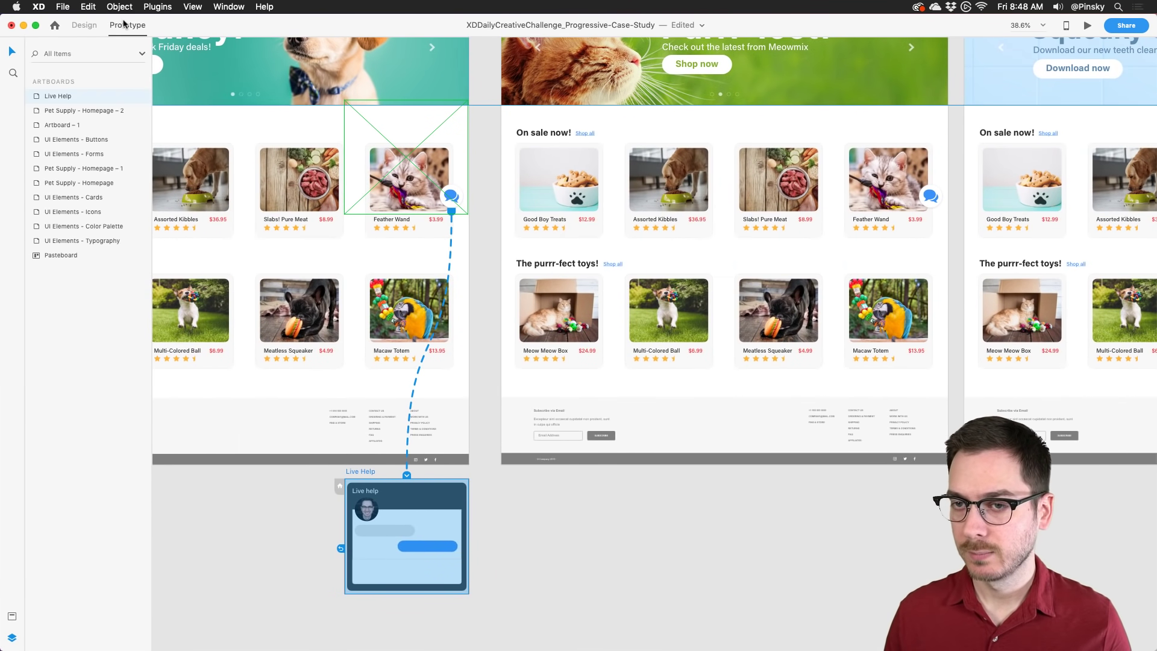
scroll(245, 101, up, 3)
scroll(245, 101, left, 3)
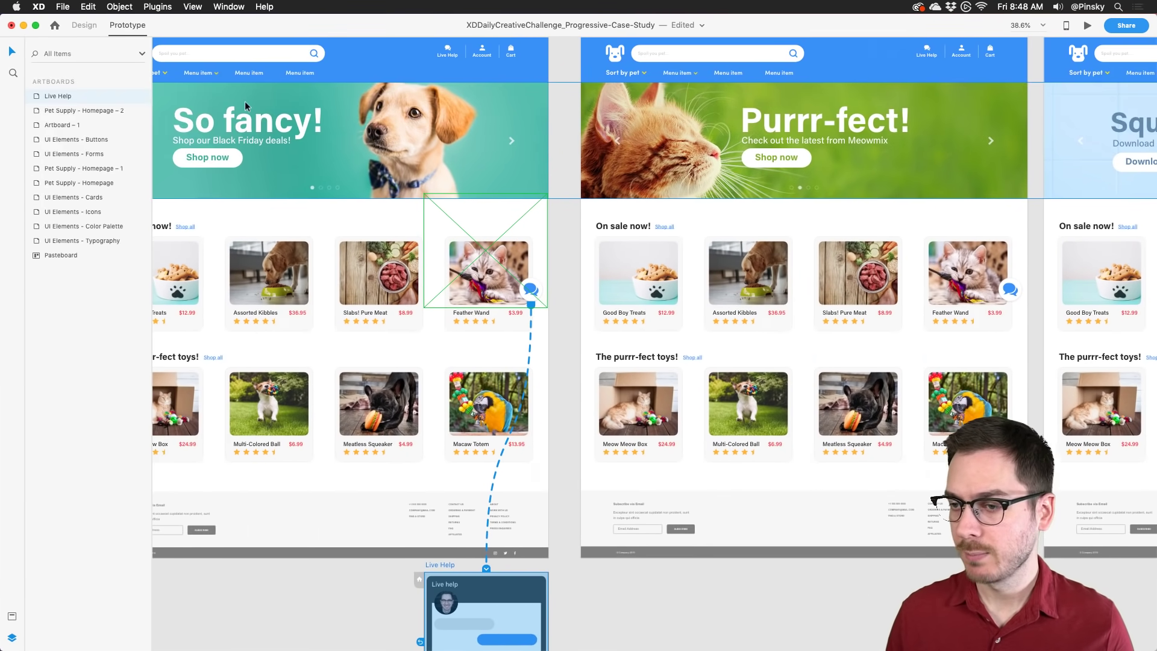
click(1087, 25)
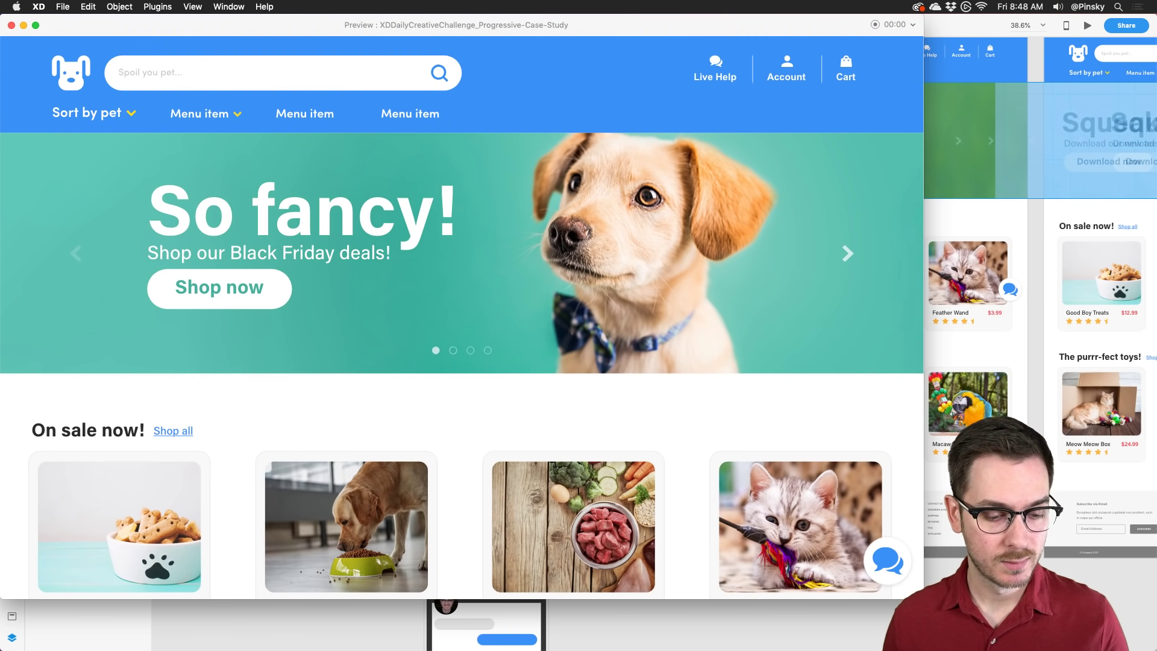
click(498, 23)
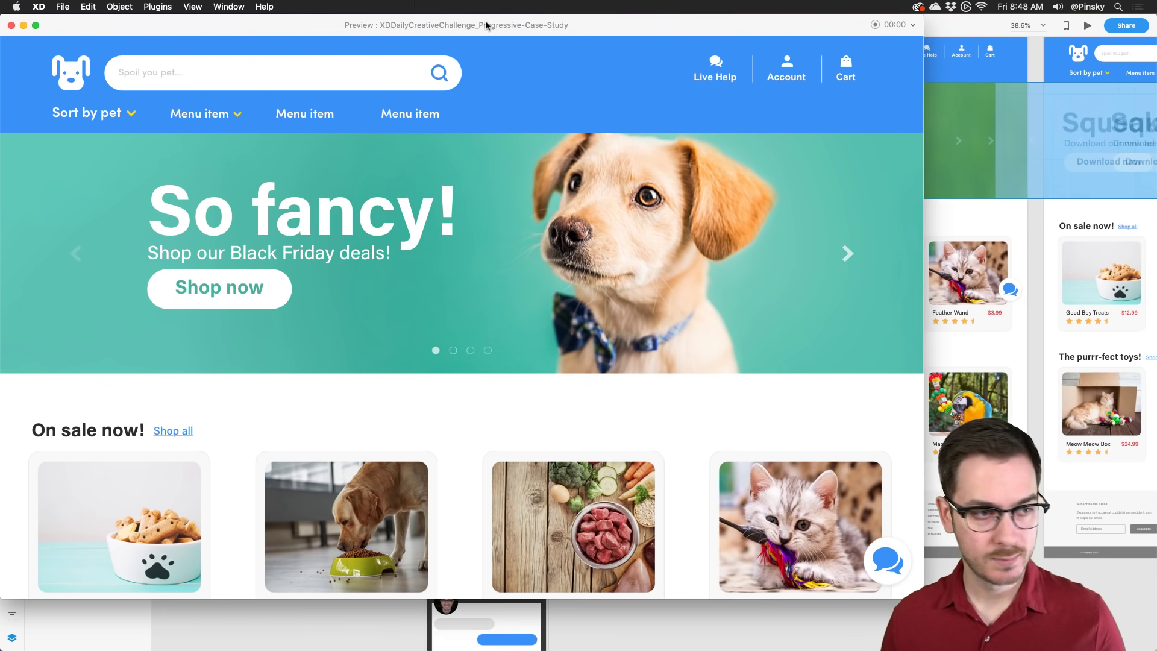
scroll(504, 376, down, 10)
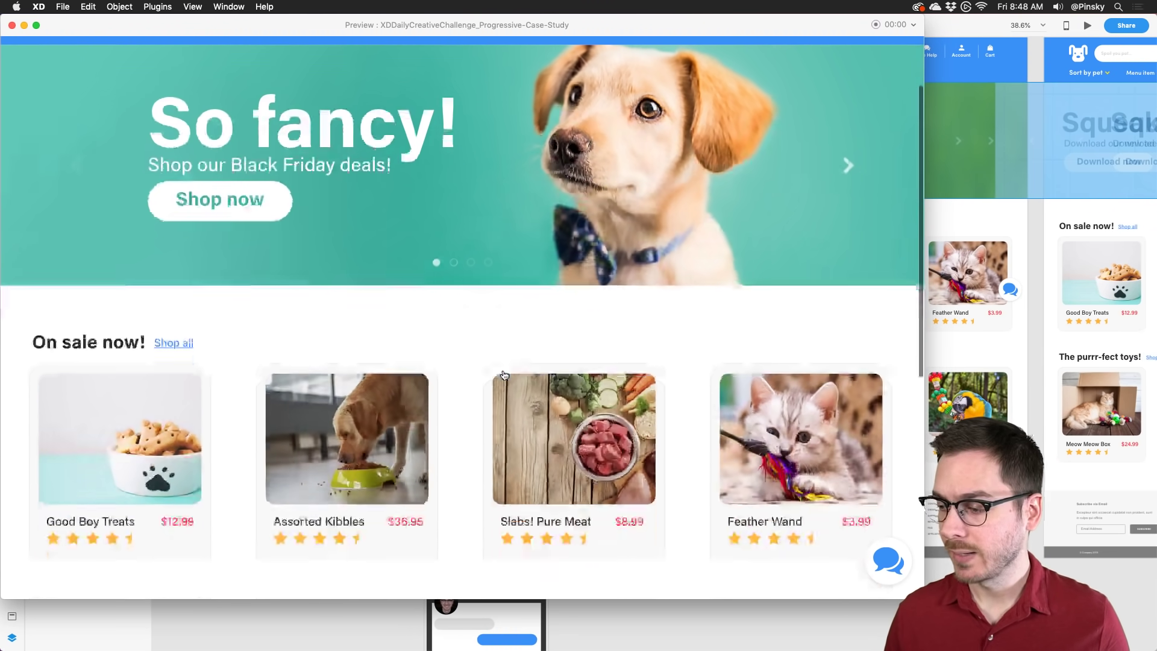
scroll(505, 376, up, 10)
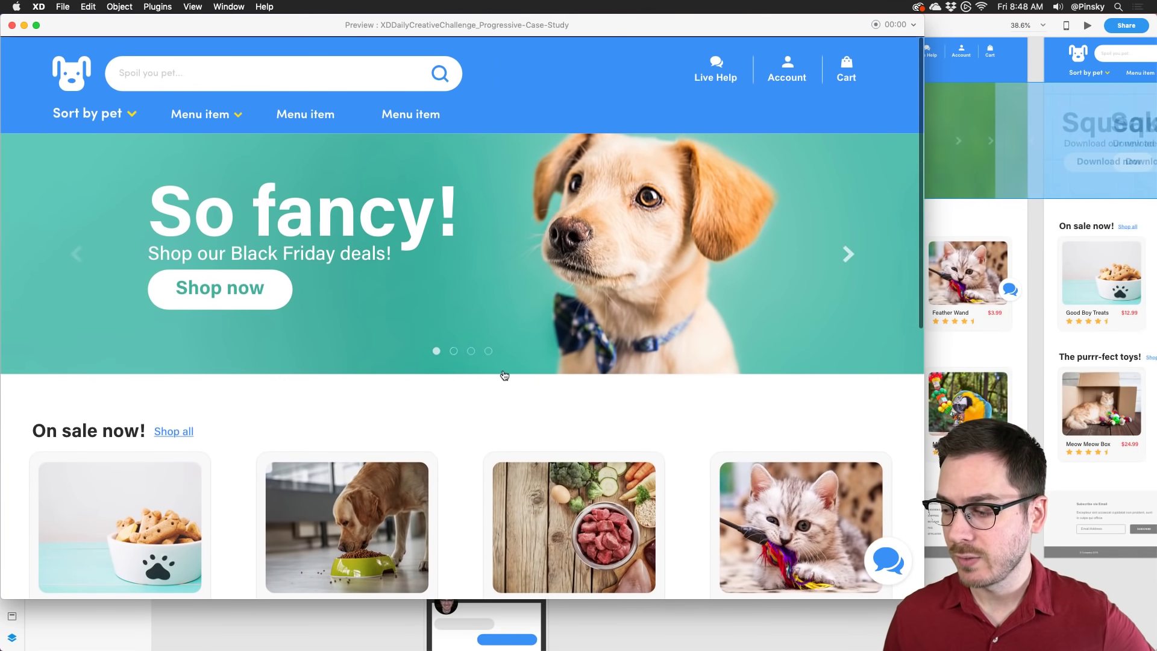
Step: Test opening and dismissing the Live Help overlay from the chat button several times, and close the preview
click(889, 564)
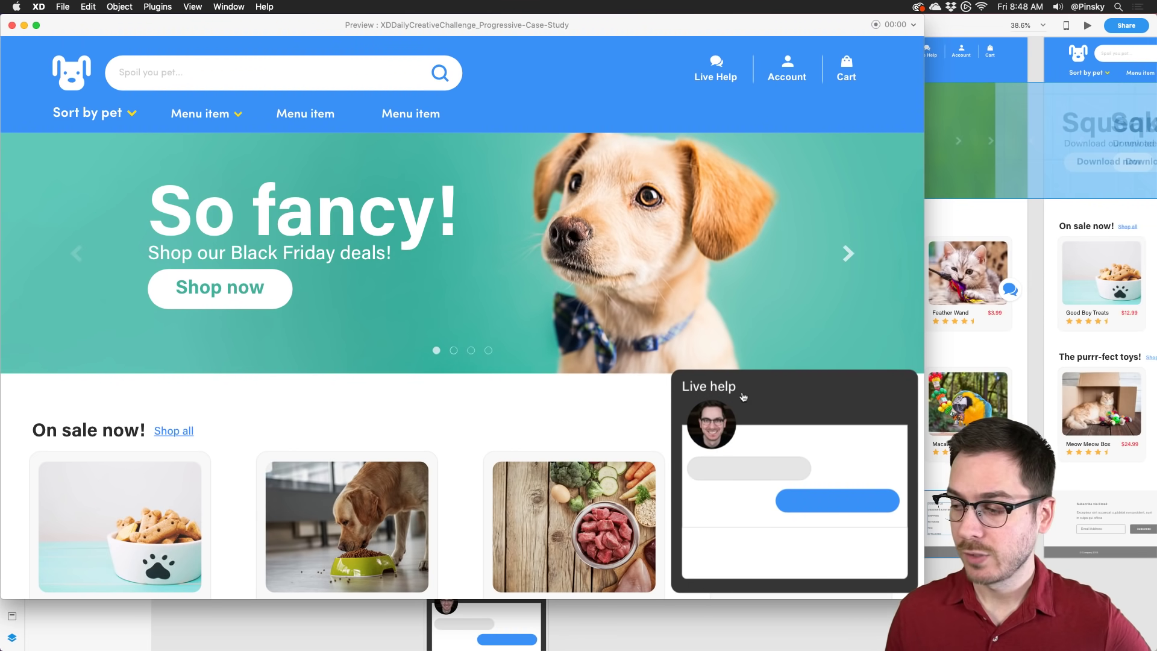
click(805, 389)
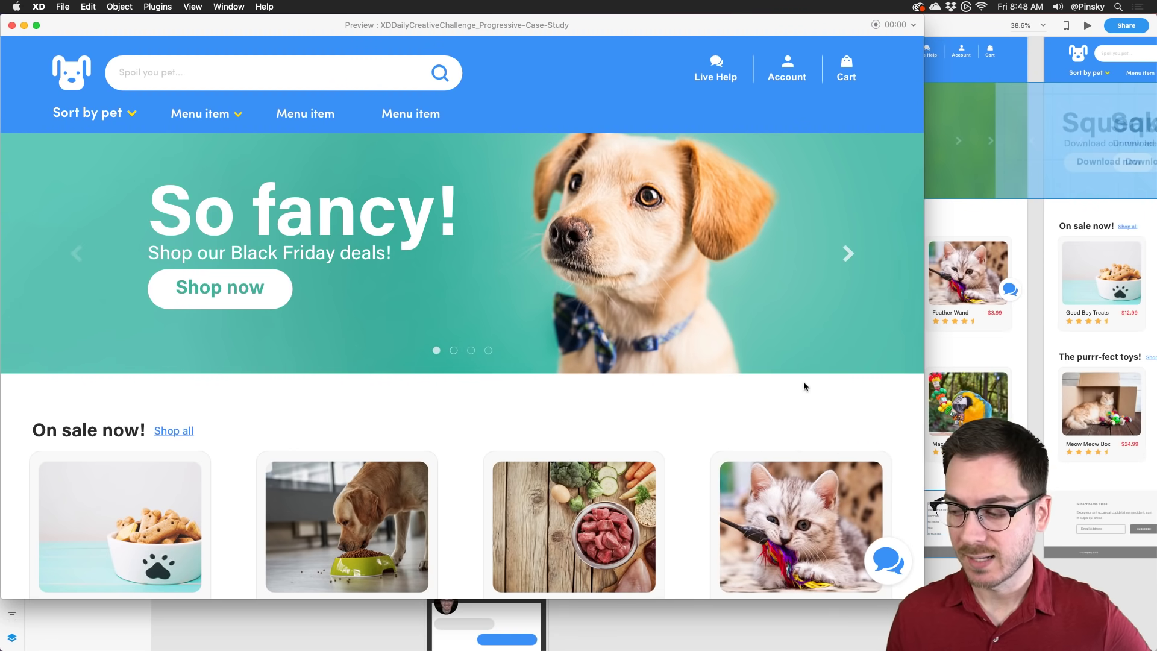
click(889, 564)
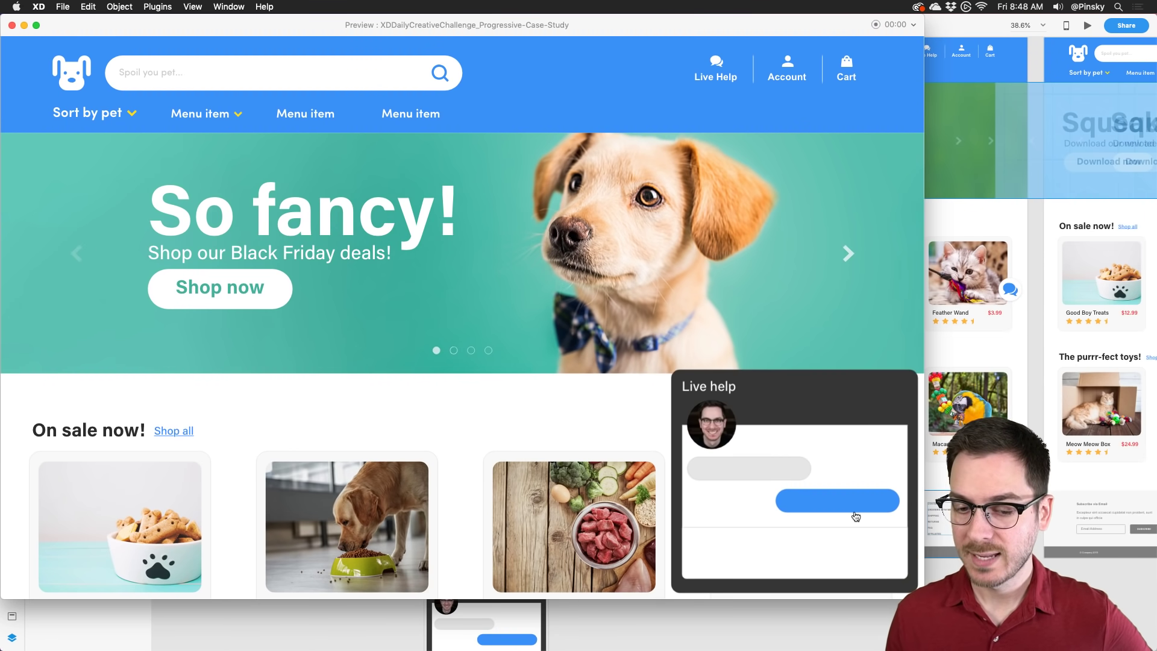
click(775, 383)
click(889, 563)
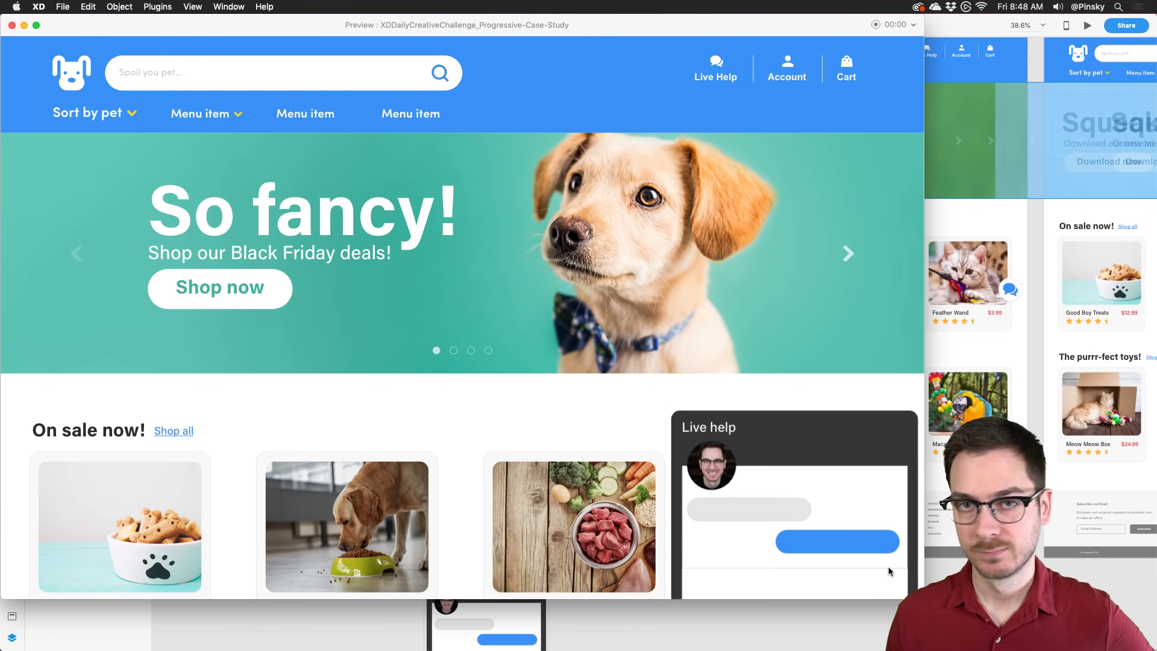
key(super+w)
Step: Delete the unlinked chat buttons from the homepage artboards with the Purrr-fect and Squeaky Clean banners
scroll(745, 432, down, 3)
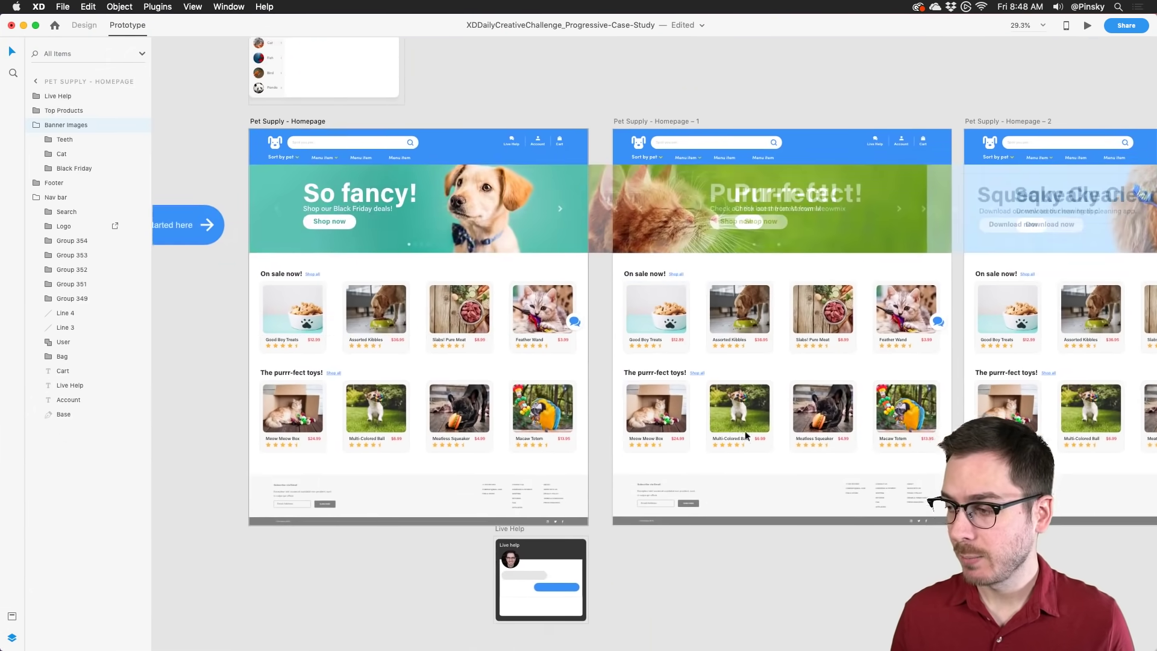
click(869, 286)
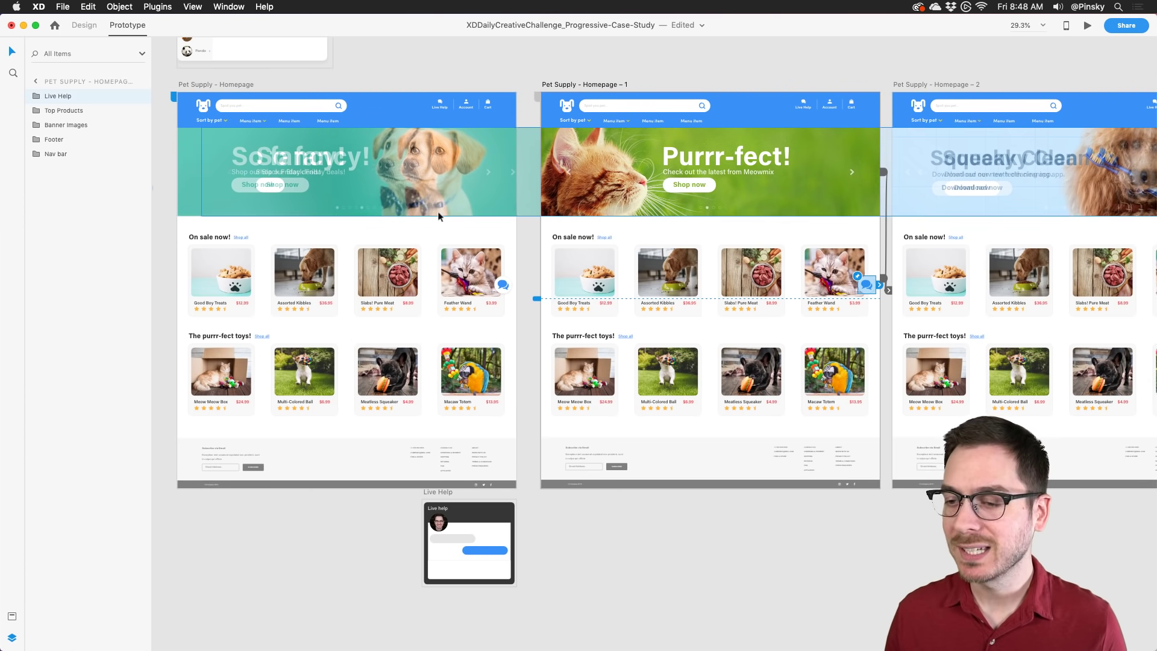
click(402, 224)
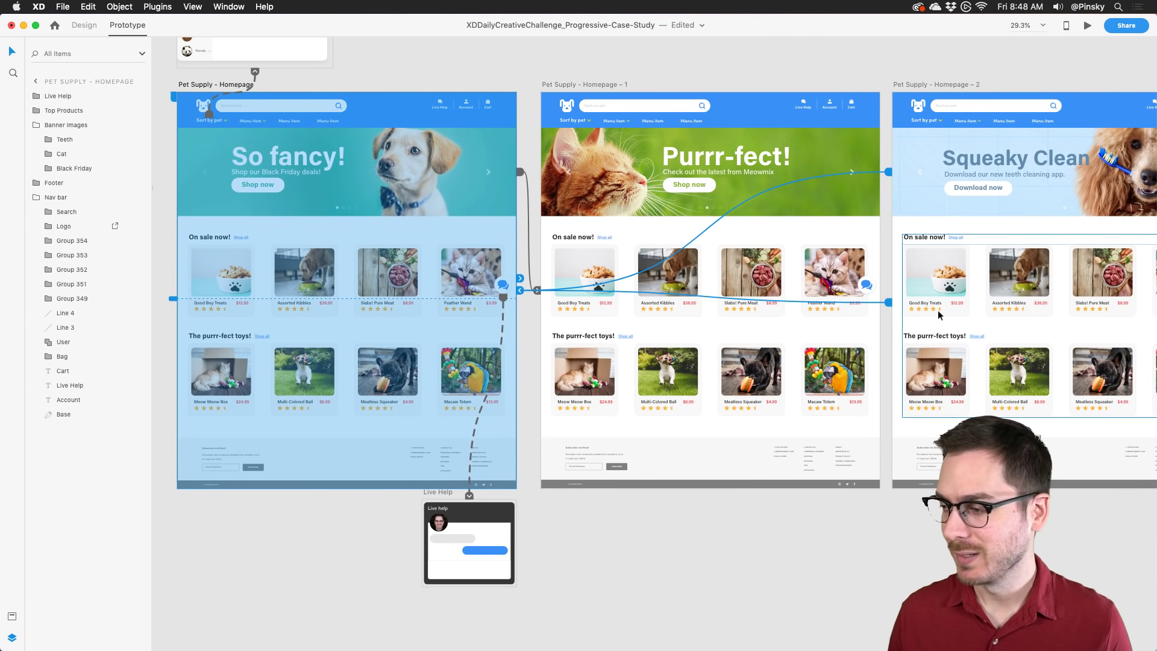
click(868, 284)
drag(869, 281, 928, 278)
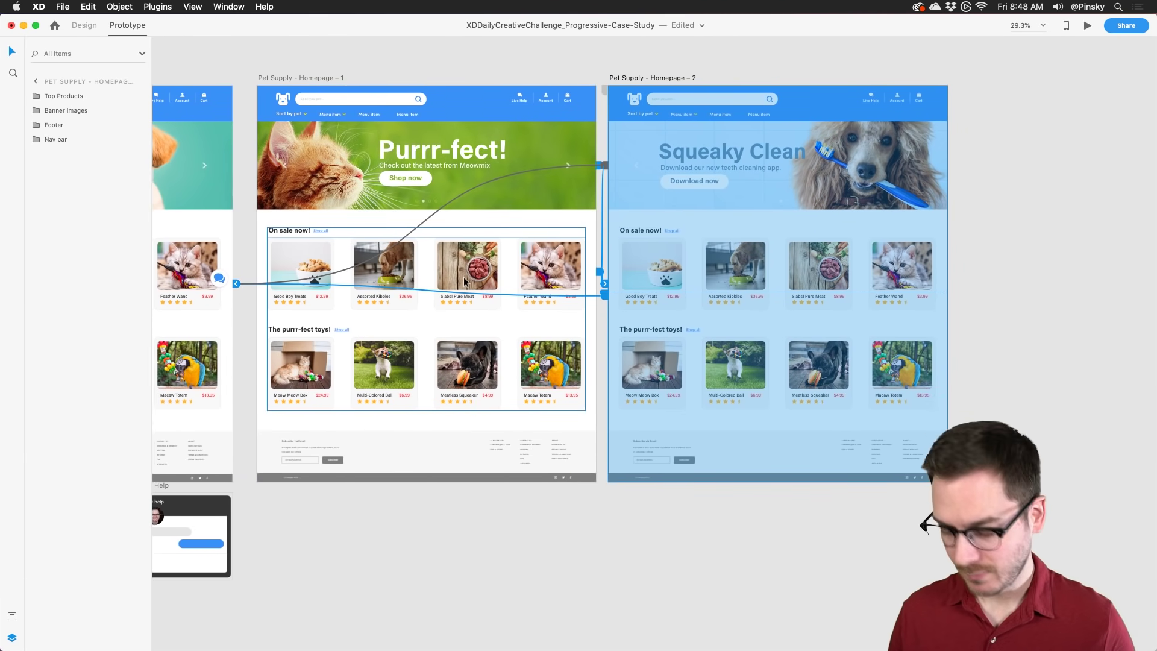
scroll(464, 276, left, 5)
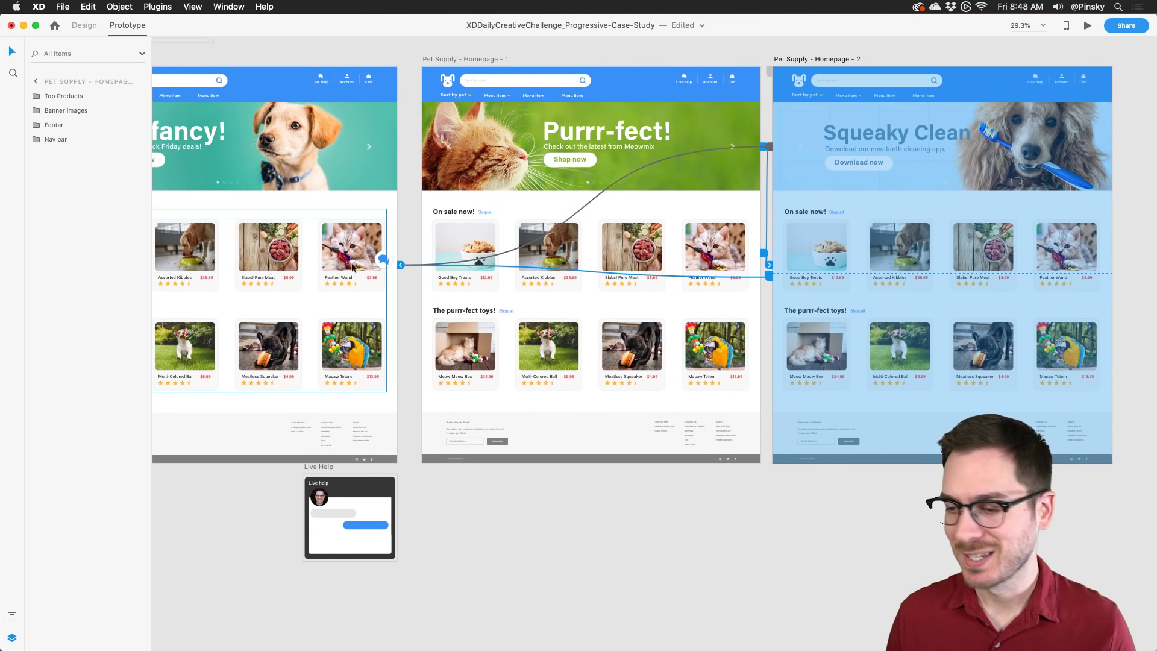
Step: Copy the linked chat button from the So fancy! homepage and paste it onto the Homepage – 1 and Homepage – 2 artboards
click(382, 260)
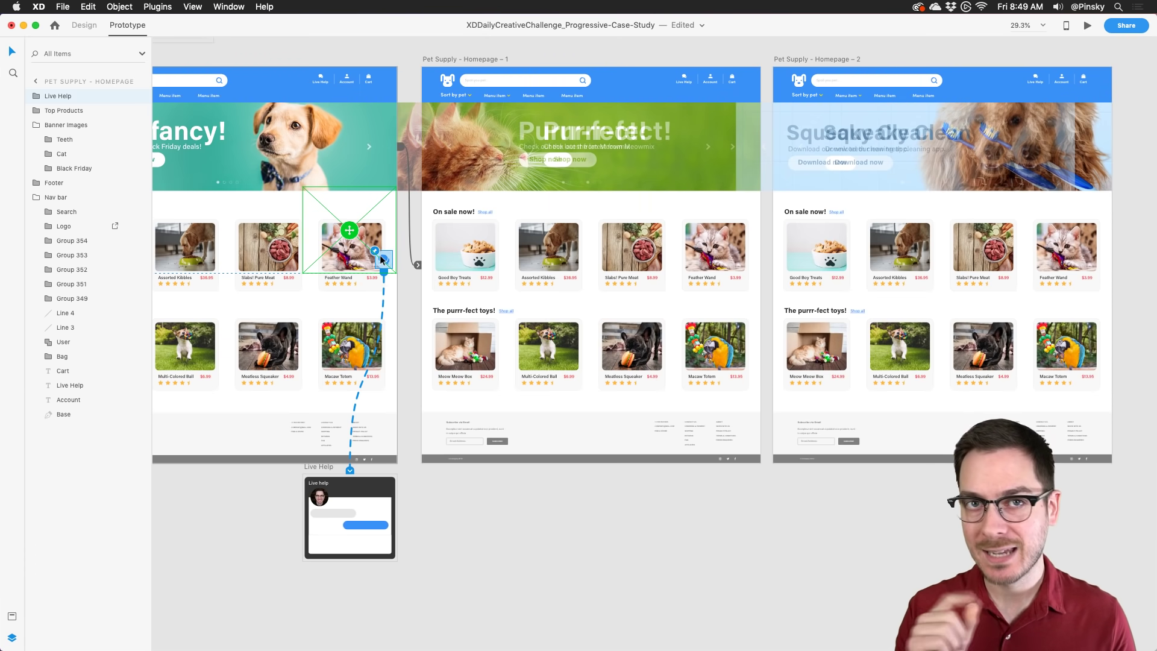
scroll(381, 260, up, 5)
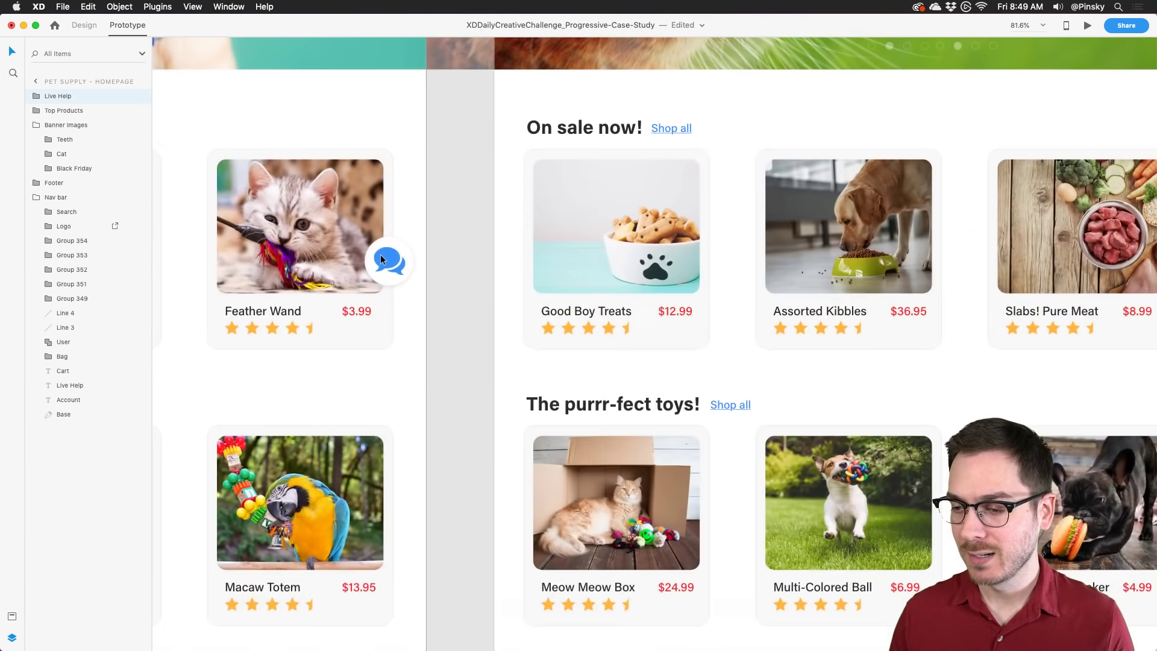
key(super+c)
scroll(377, 256, down, 5)
click(427, 90)
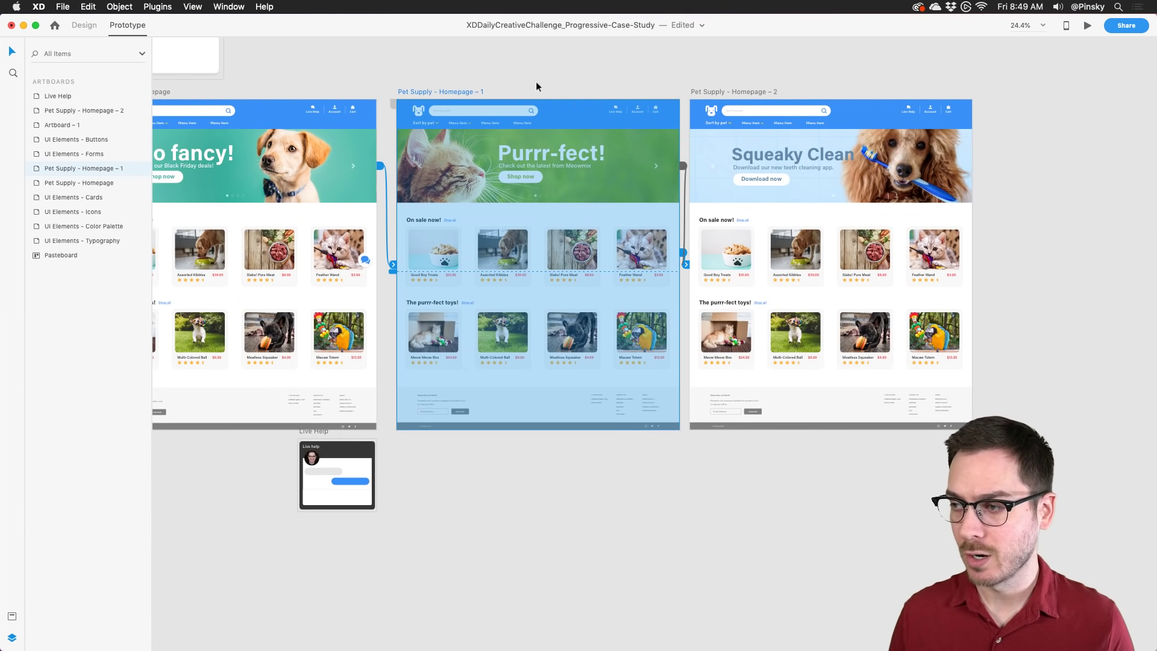
shift+click(731, 92)
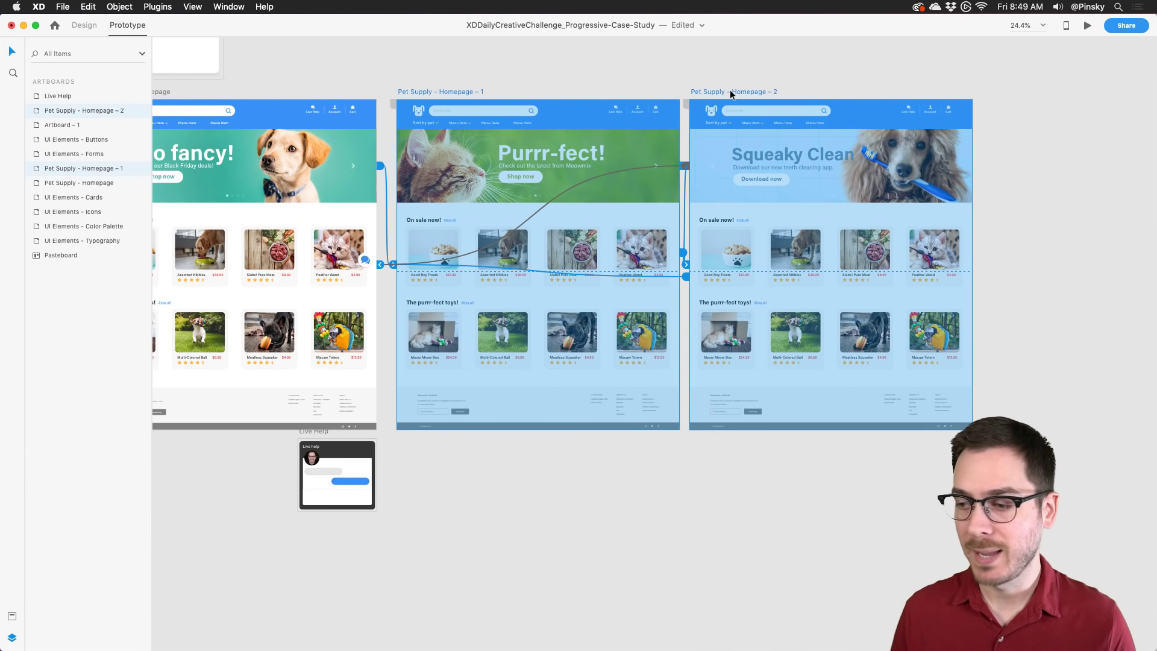
key(super+v)
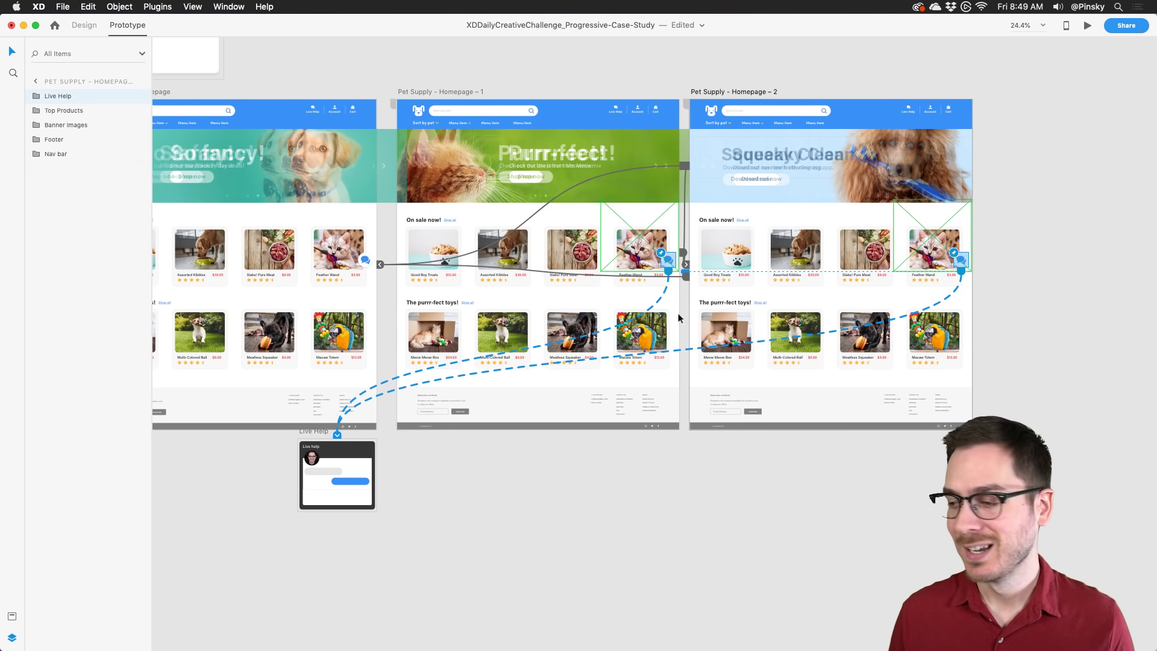
Step: Preview the Squeaky Clean homepage, test opening and dismissing Live Help from its chat button, and close the preview
scroll(686, 237, up, 3)
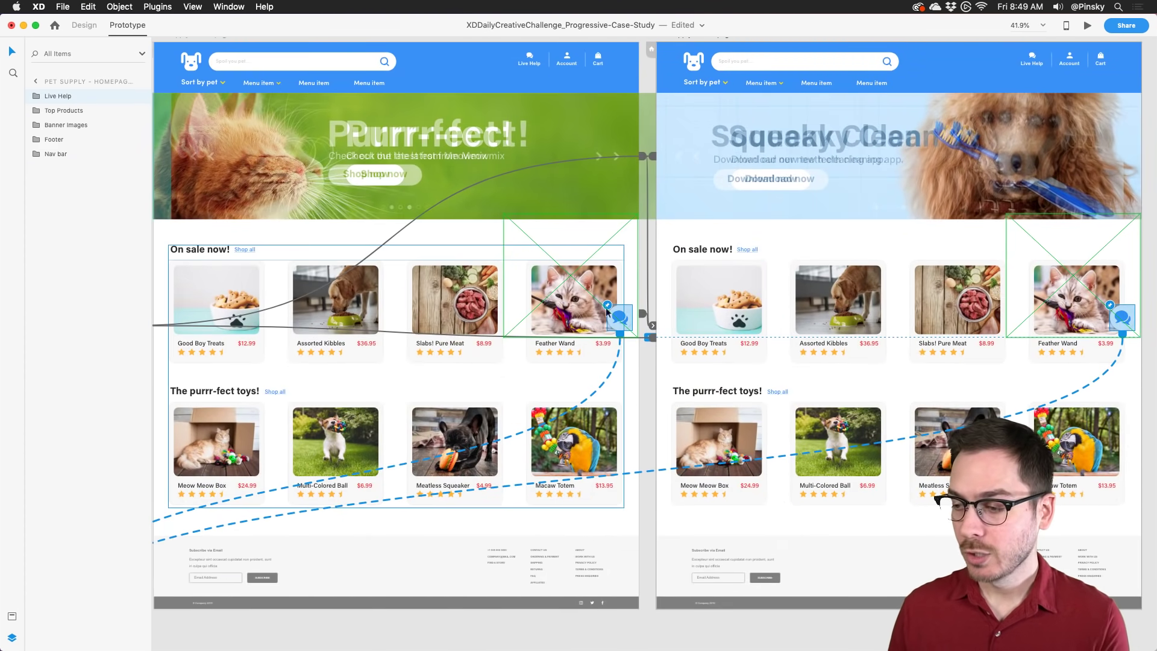
scroll(588, 339, up, 5)
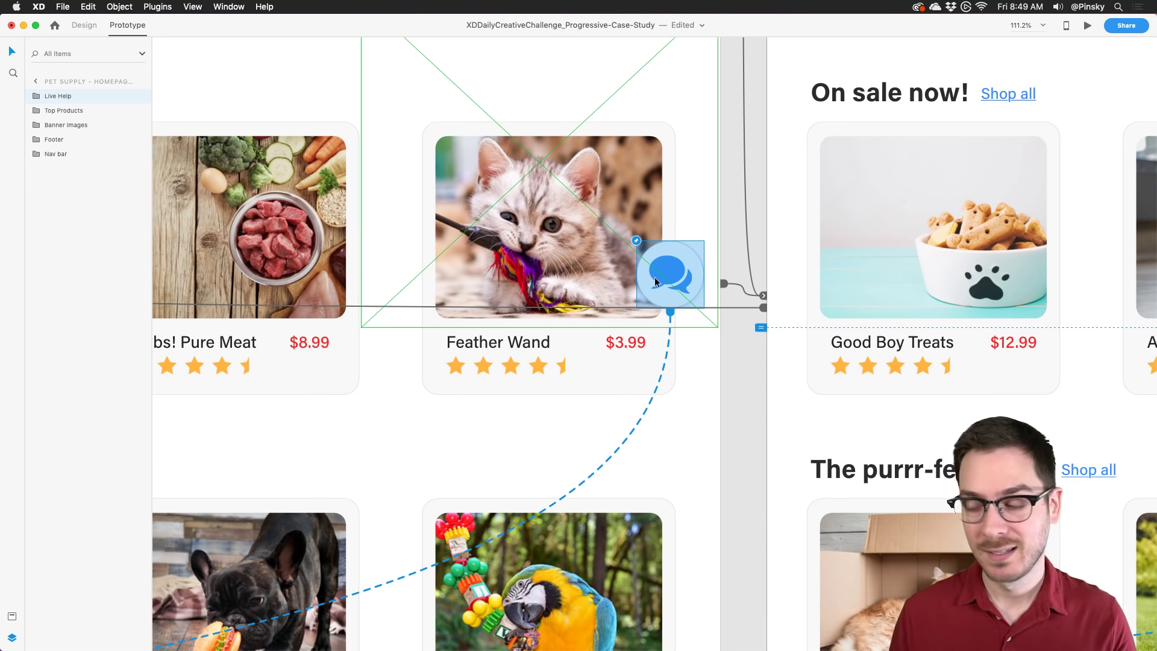
key(super+0)
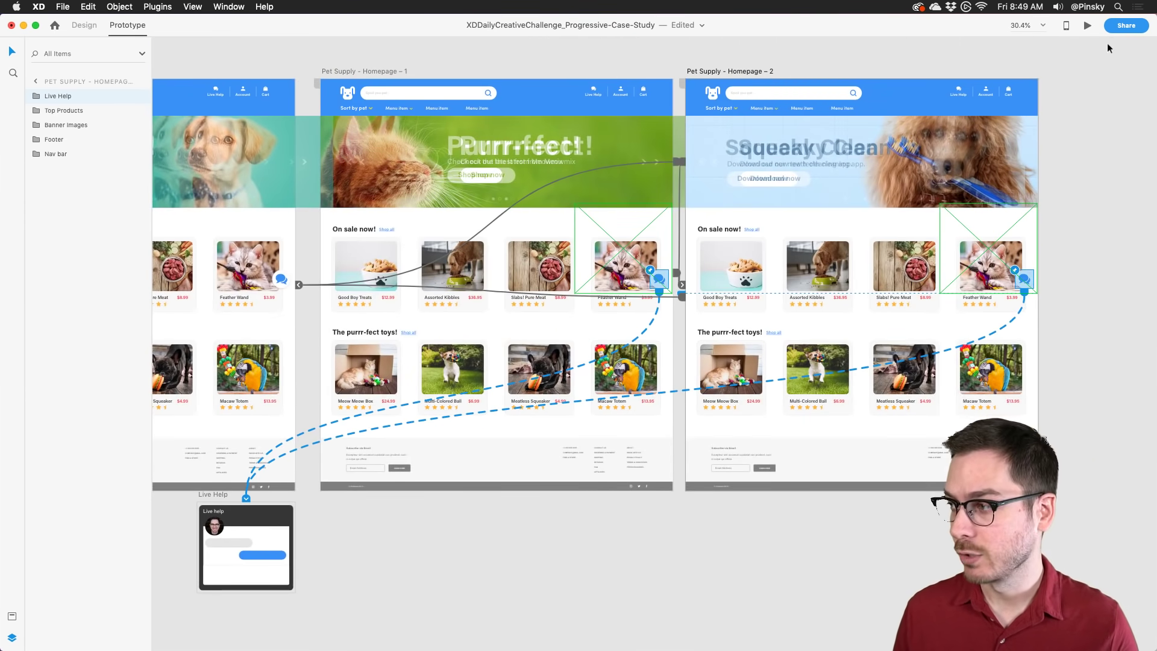
click(1088, 26)
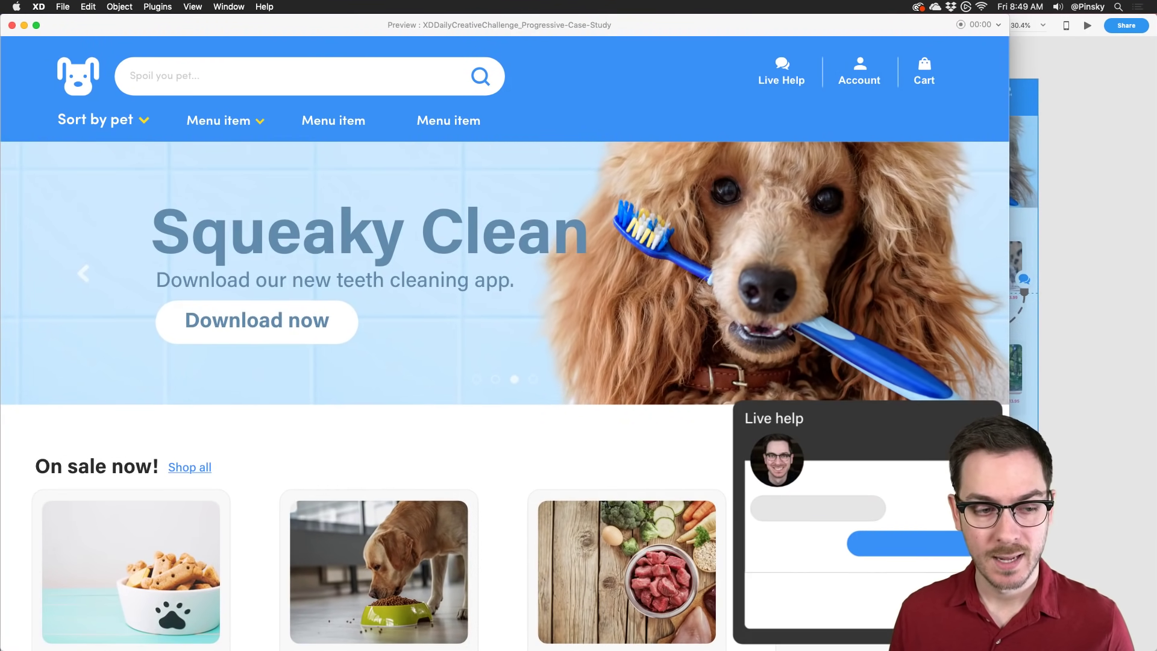
drag(675, 17, 472, 3)
click(651, 505)
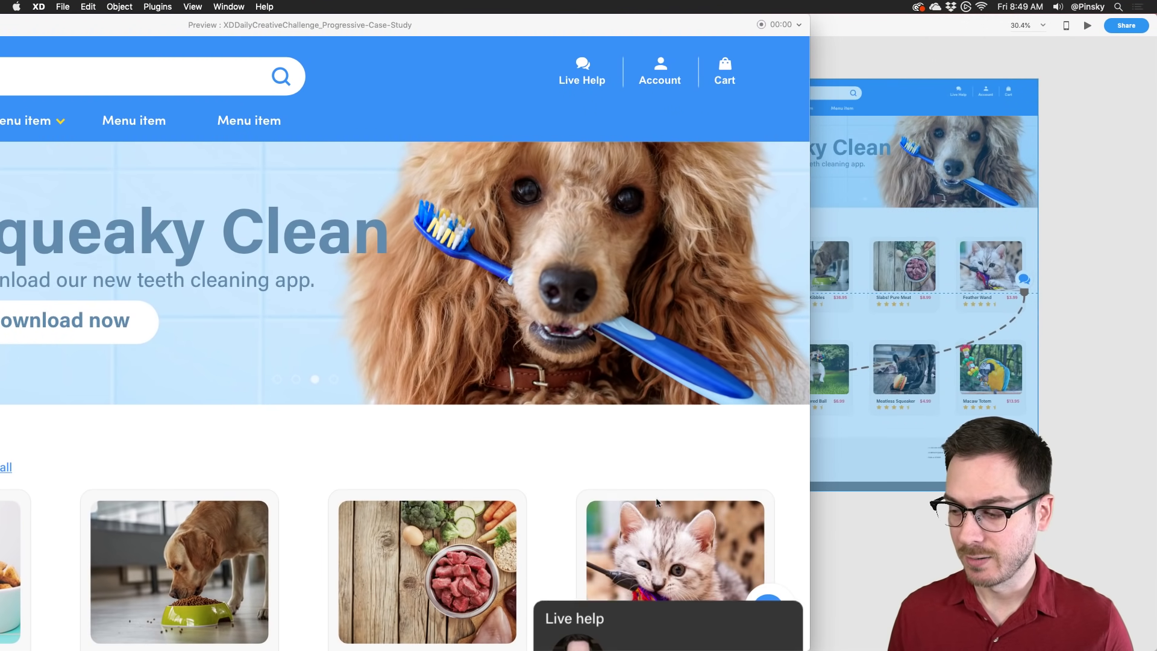
click(760, 595)
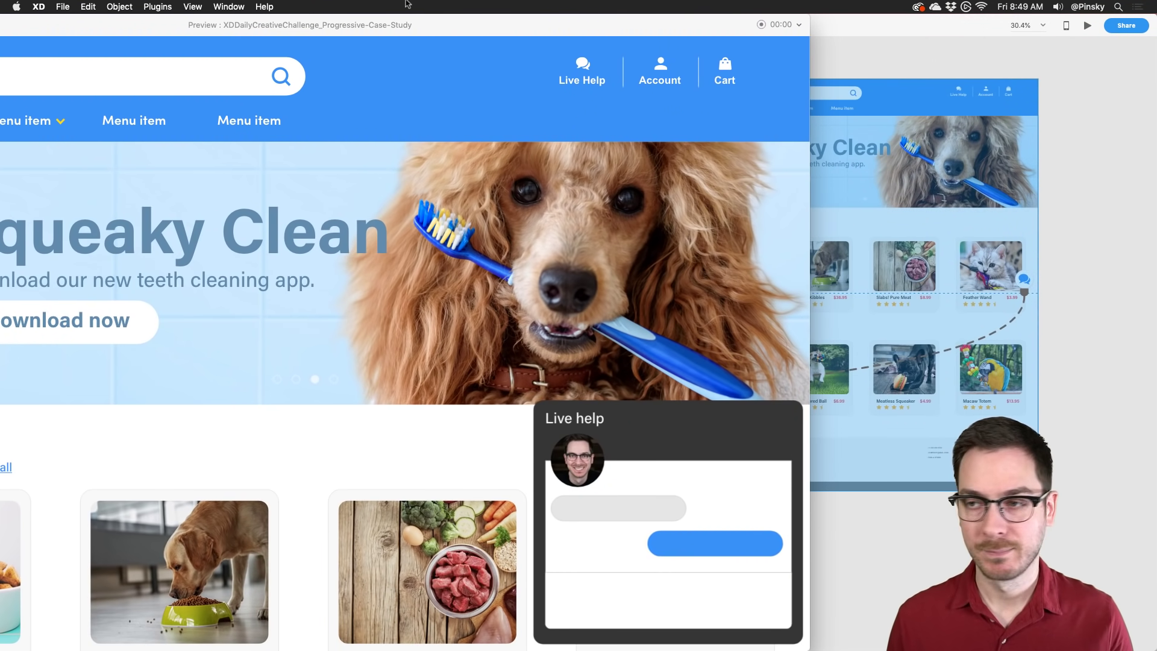
double_click(307, 26)
key(super+w)
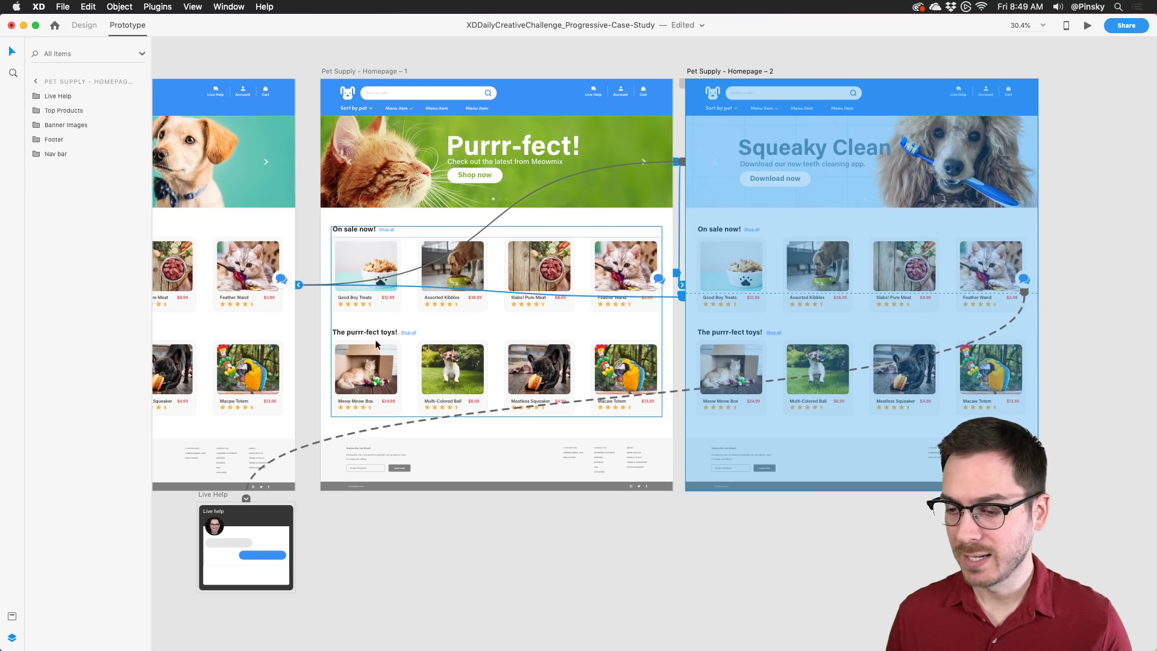
Step: Add a text X as a close icon in the dark header of the Live Help chat window in Design mode
scroll(292, 433, up, 10)
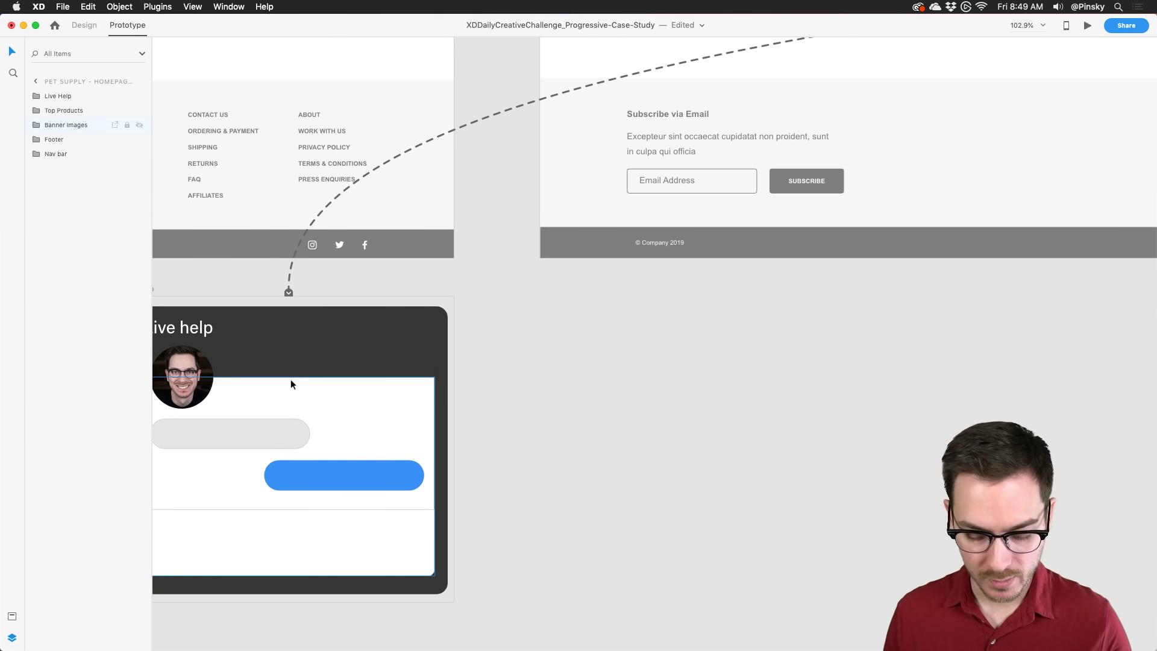
click(90, 25)
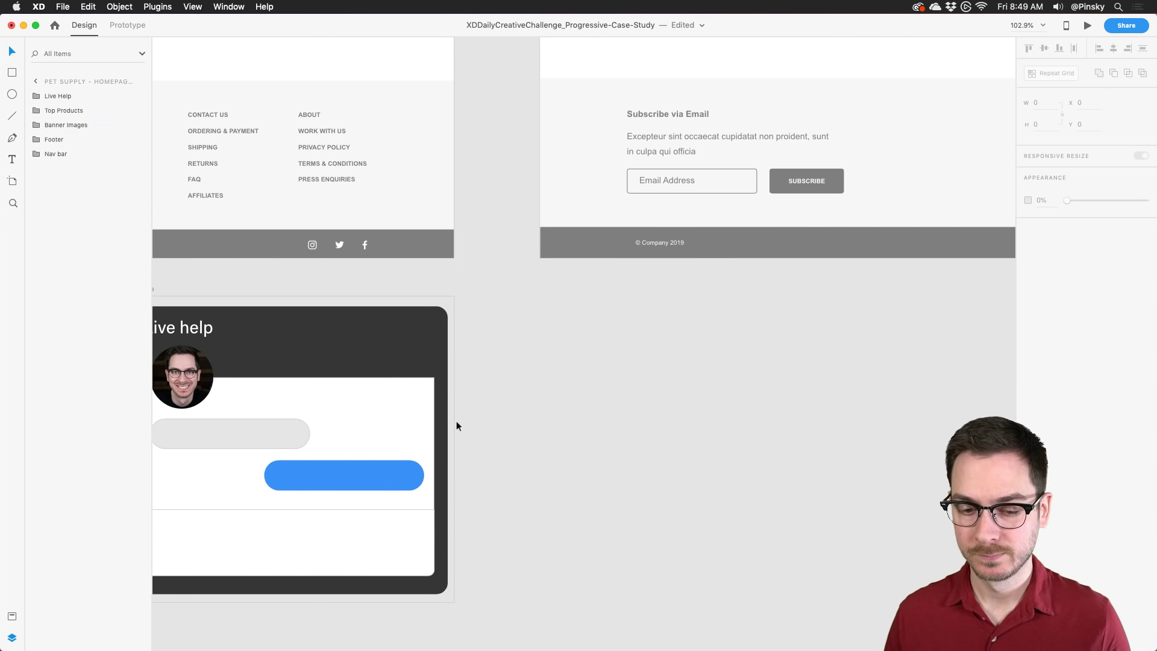
scroll(477, 414, up, 5)
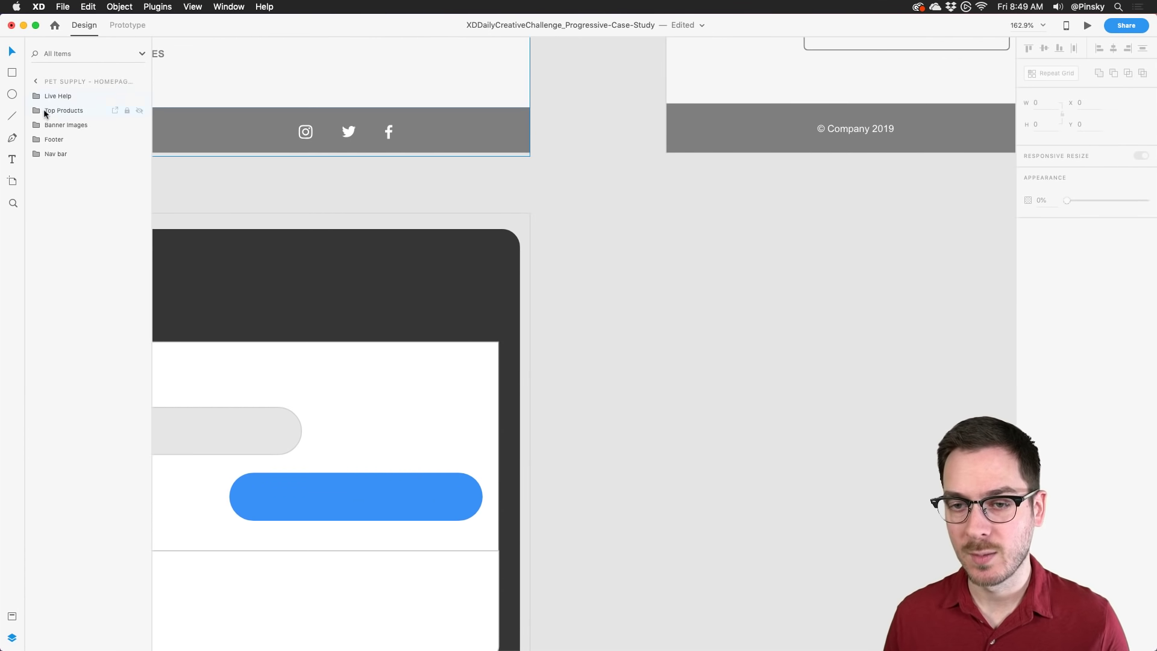
click(12, 116)
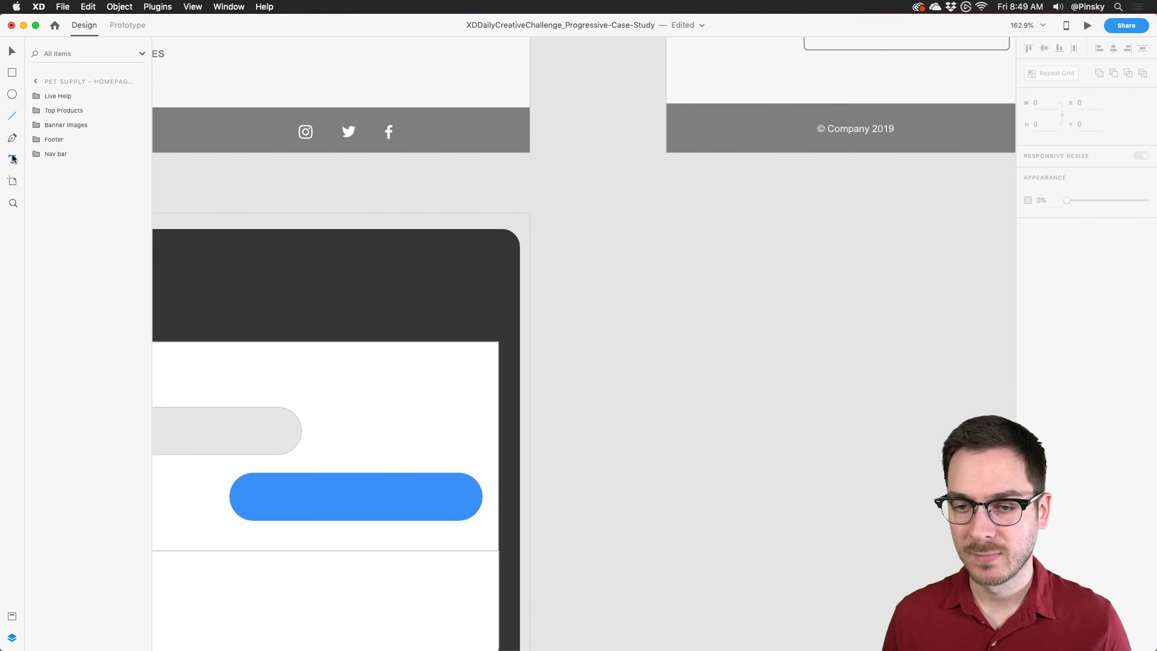
click(13, 158)
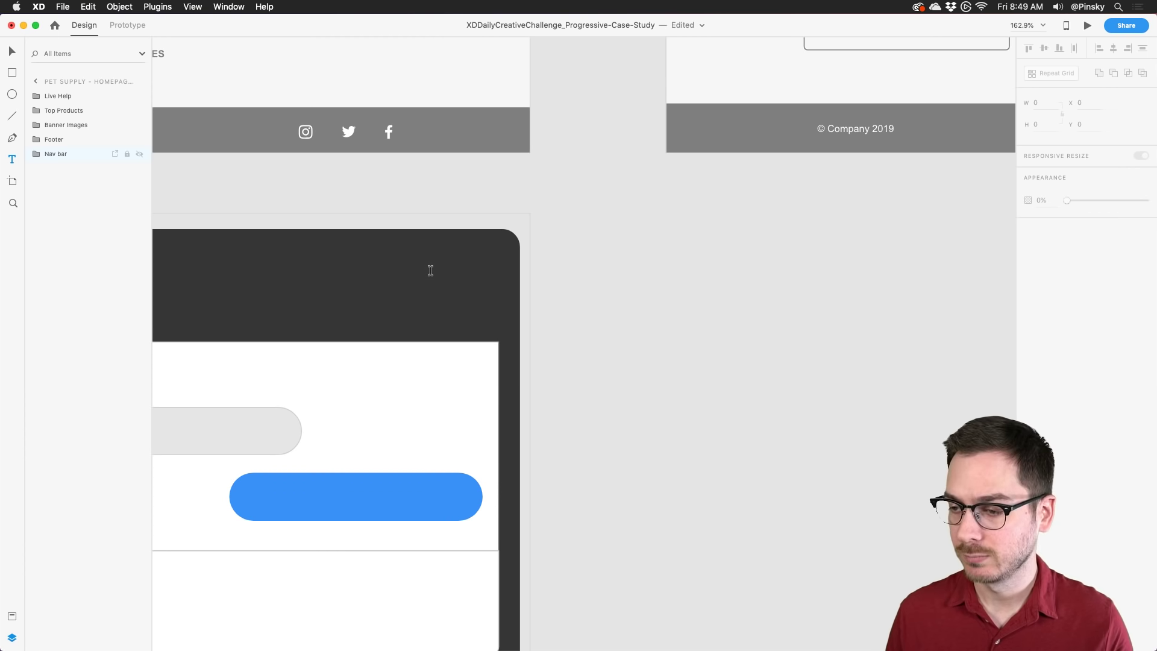
click(430, 270)
text(X)
key(Escape)
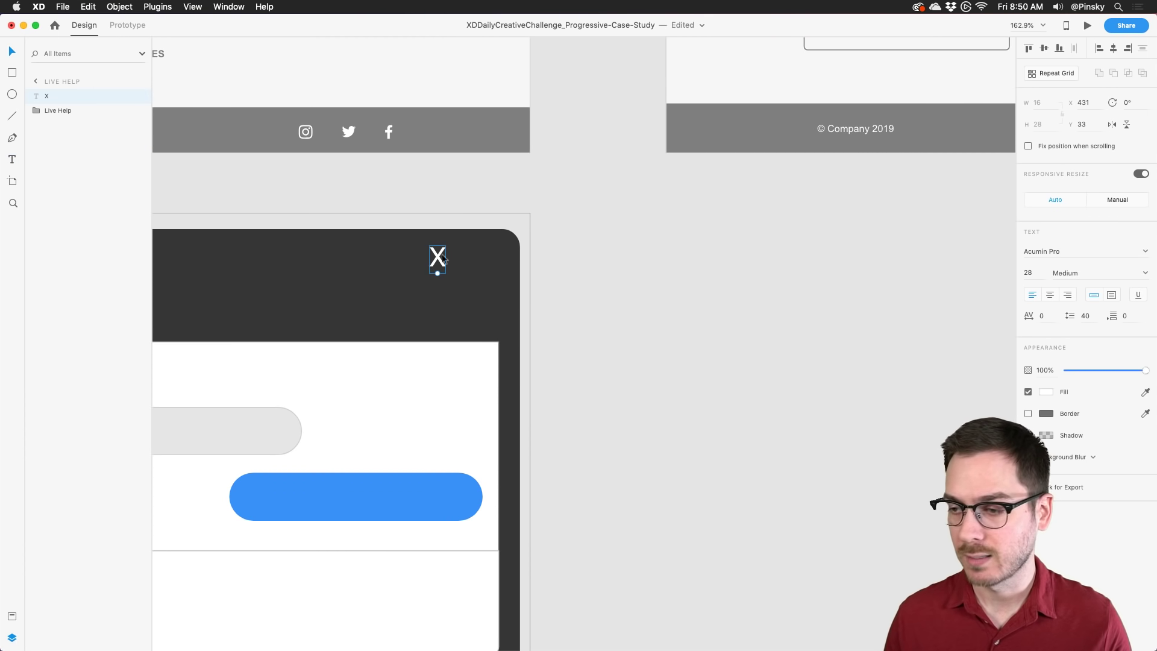
Step: Set the X's font to Arial and move it into the header's upper-right corner, at about X 480, Y 40
drag(442, 256, 477, 263)
click(1106, 253)
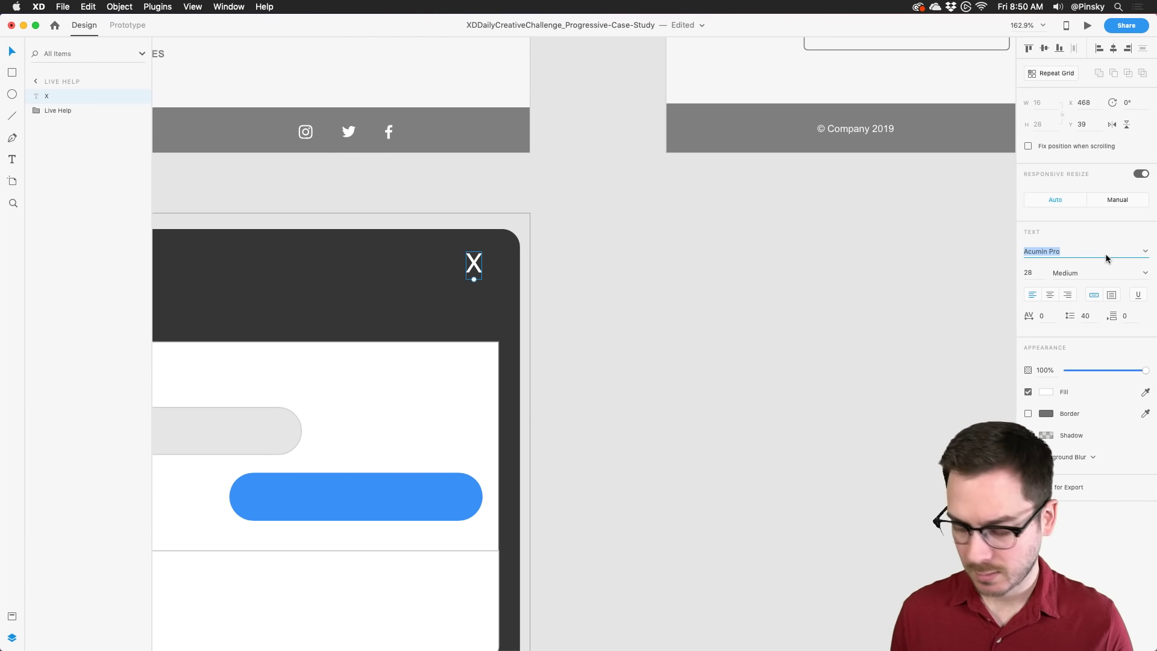
text(A)
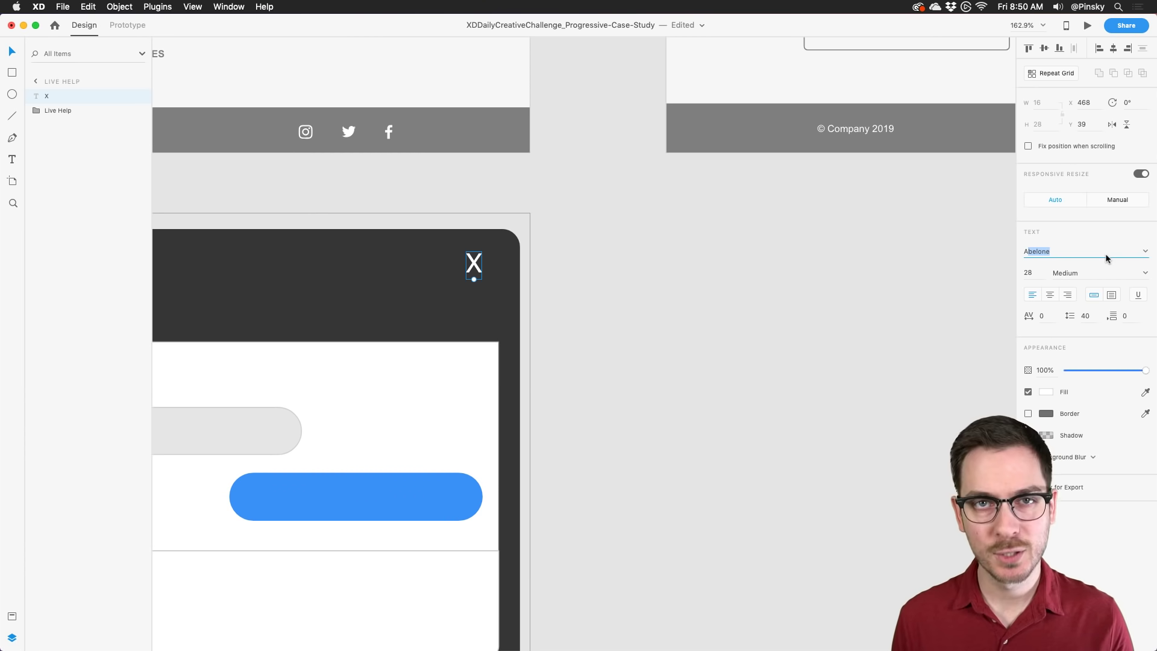
text(rial)
key(Return)
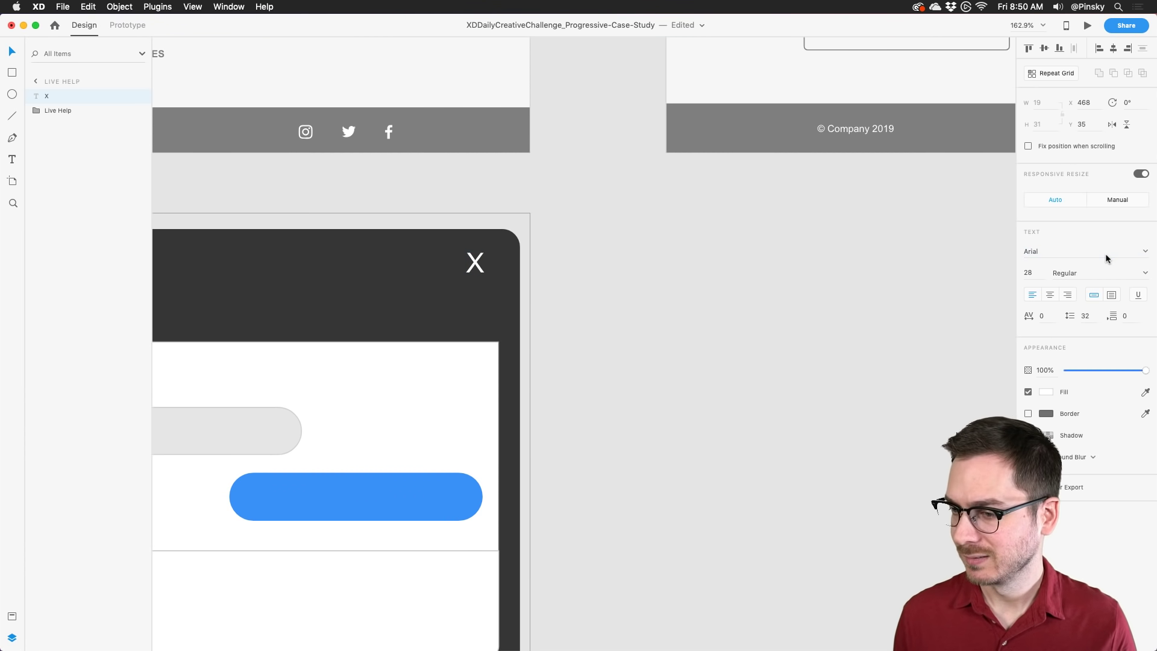
drag(481, 262, 489, 266)
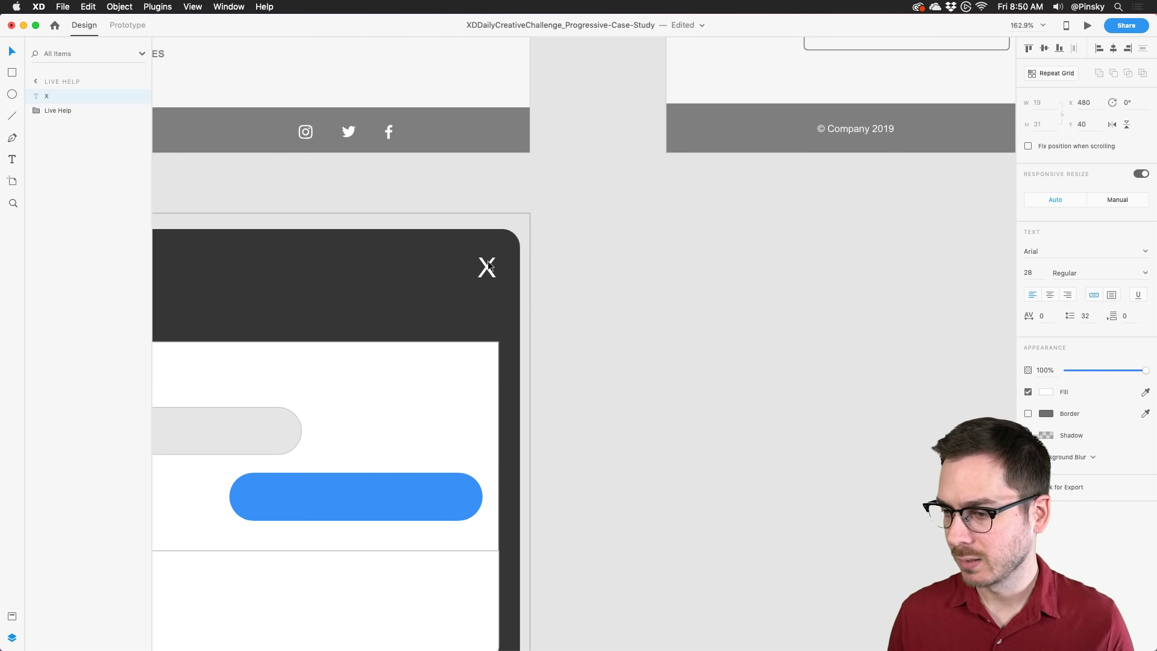
Step: Preview the So fancy! homepage to check the Live Help overlay with its close X, scroll through the page, and close the preview
scroll(488, 265, down, 8)
scroll(511, 254, up, 2)
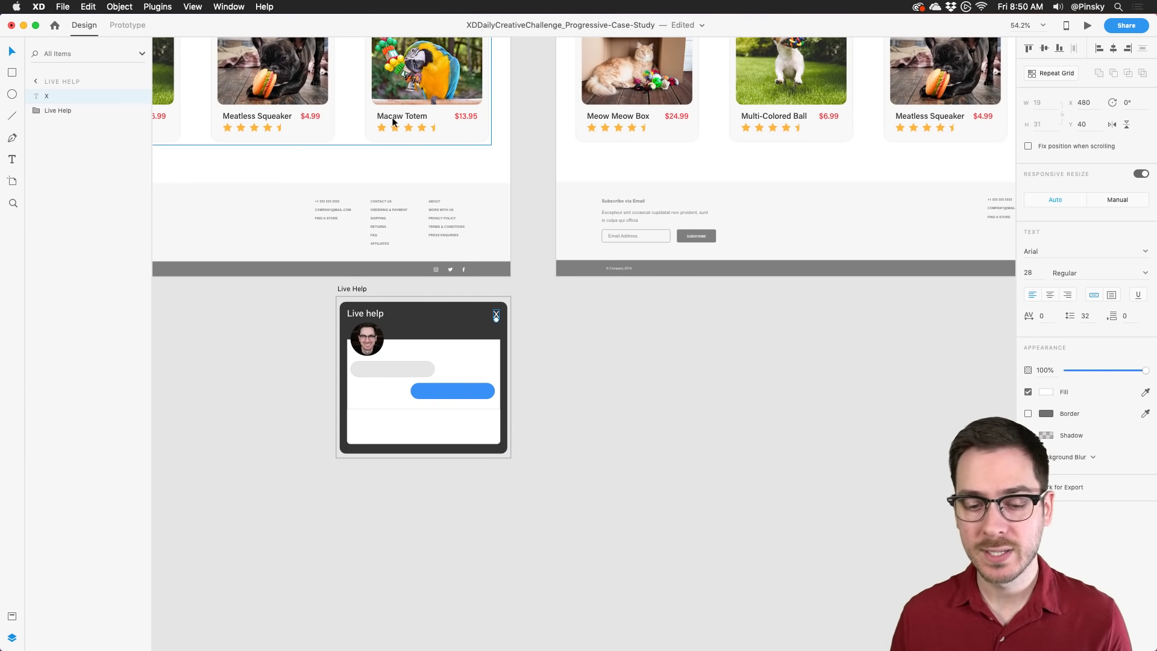
click(393, 122)
key(super+Return)
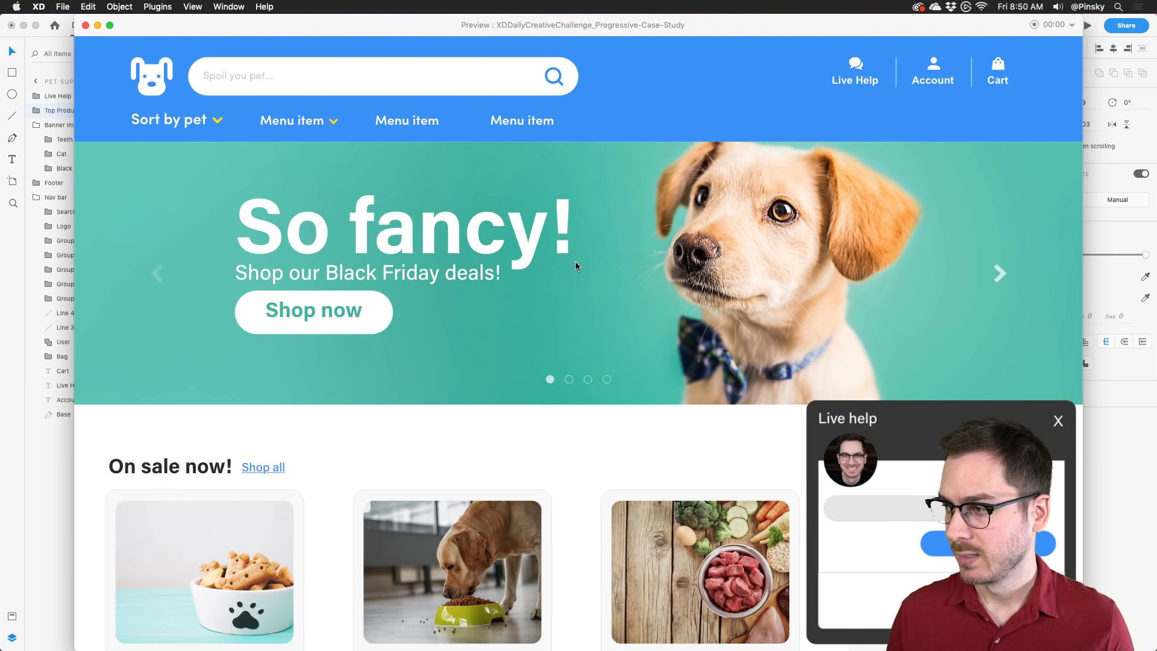
scroll(509, 289, down, 10)
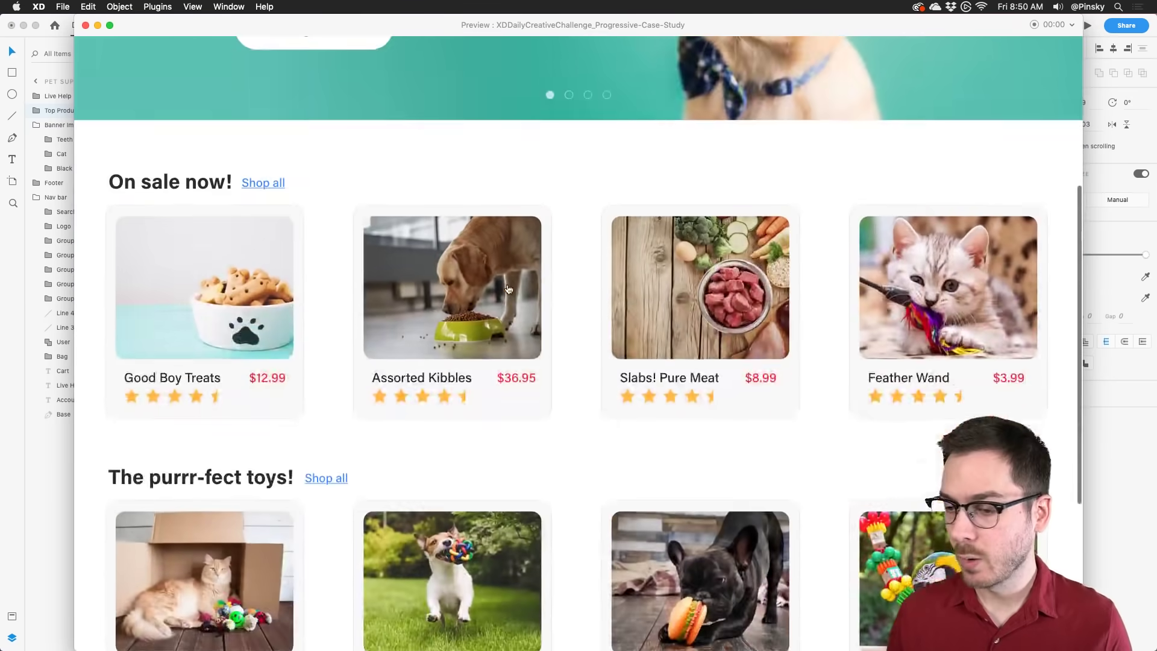
scroll(509, 290, up, 10)
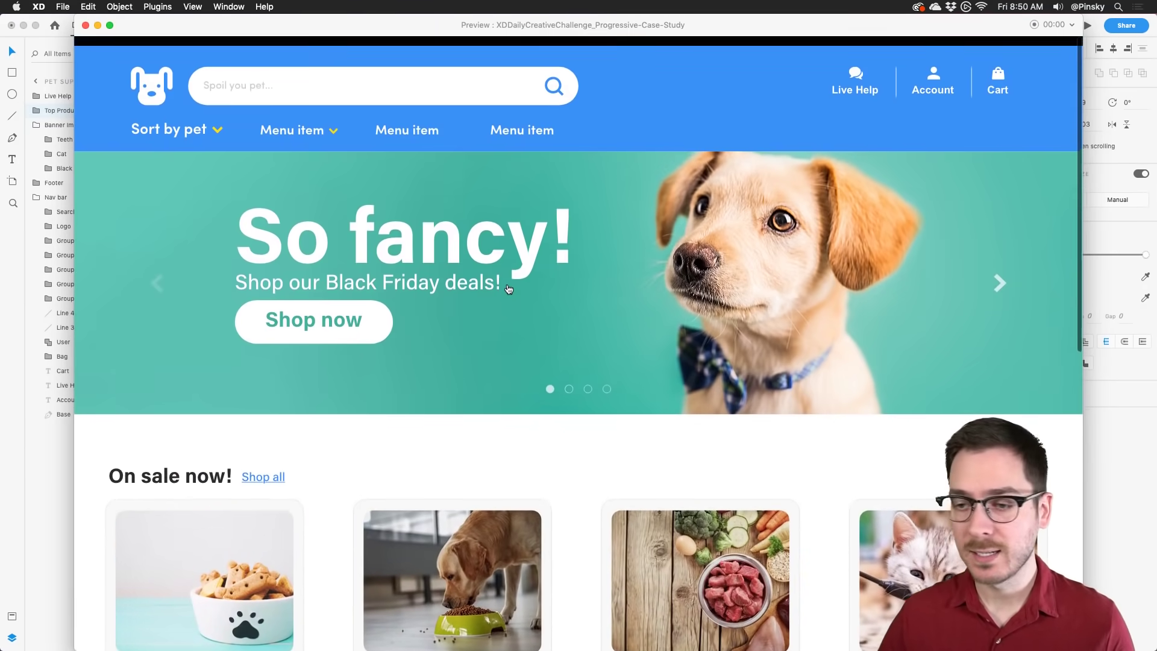
key(super+w)
Step: Preview the So fancy! homepage, test opening and closing the Sort by pet dropdown, and close the preview
scroll(354, 178, up, 5)
scroll(353, 175, up, 5)
scroll(353, 175, left, 4)
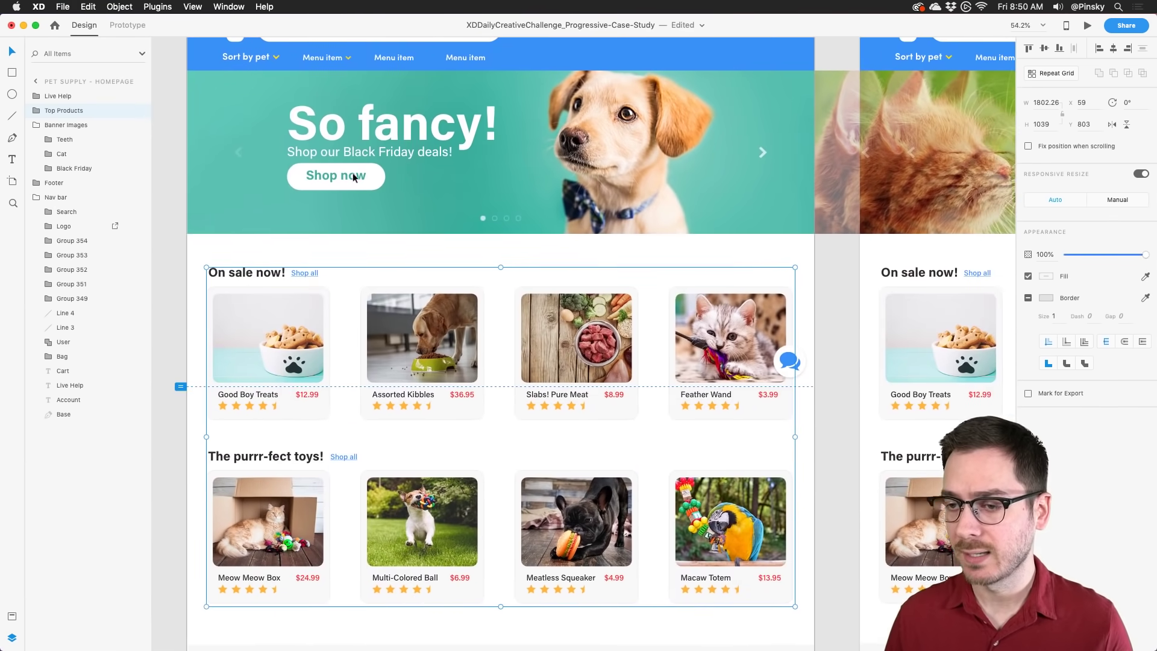
click(292, 108)
scroll(286, 157, up, 2)
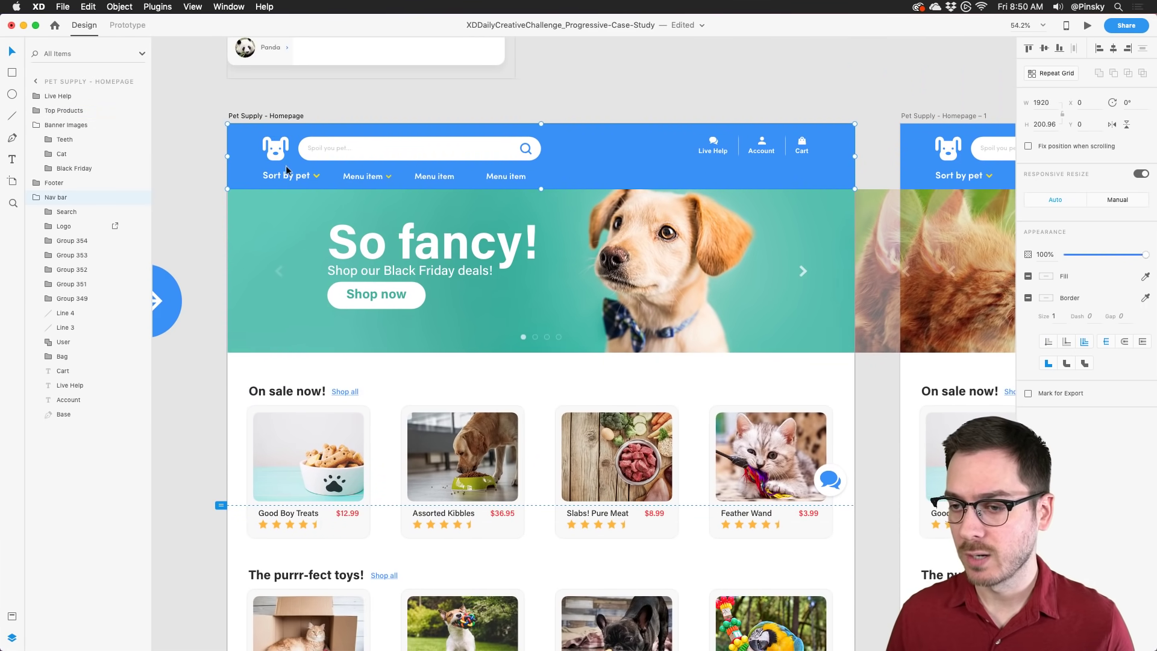
scroll(288, 164, up, 5)
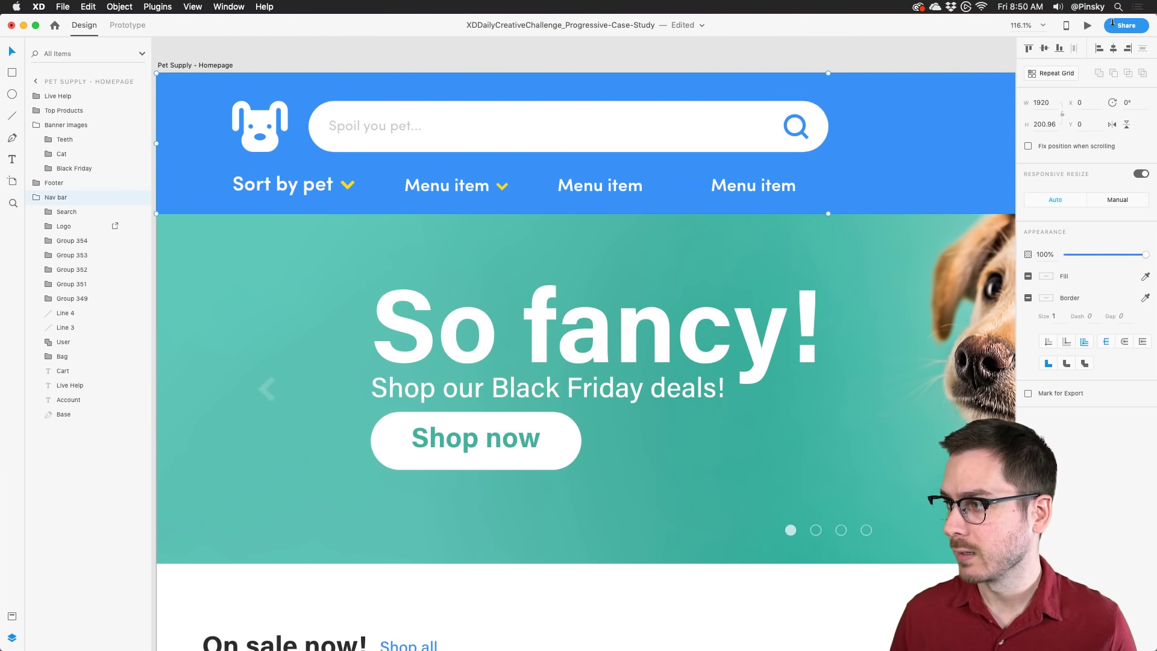
click(1088, 25)
click(179, 123)
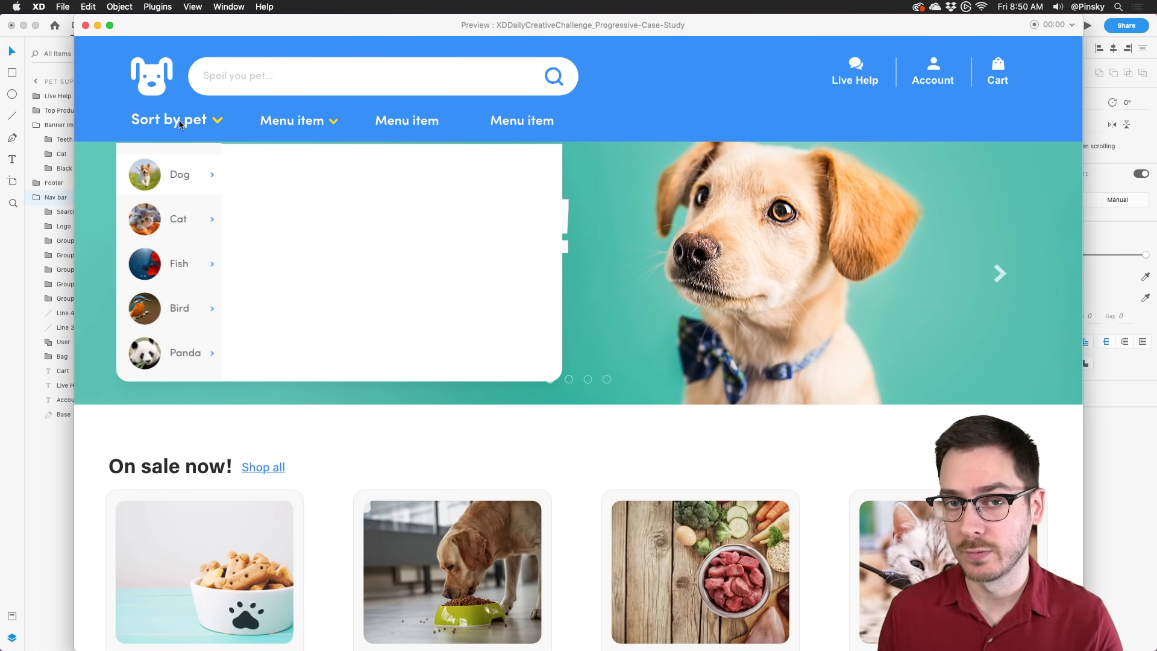
click(180, 124)
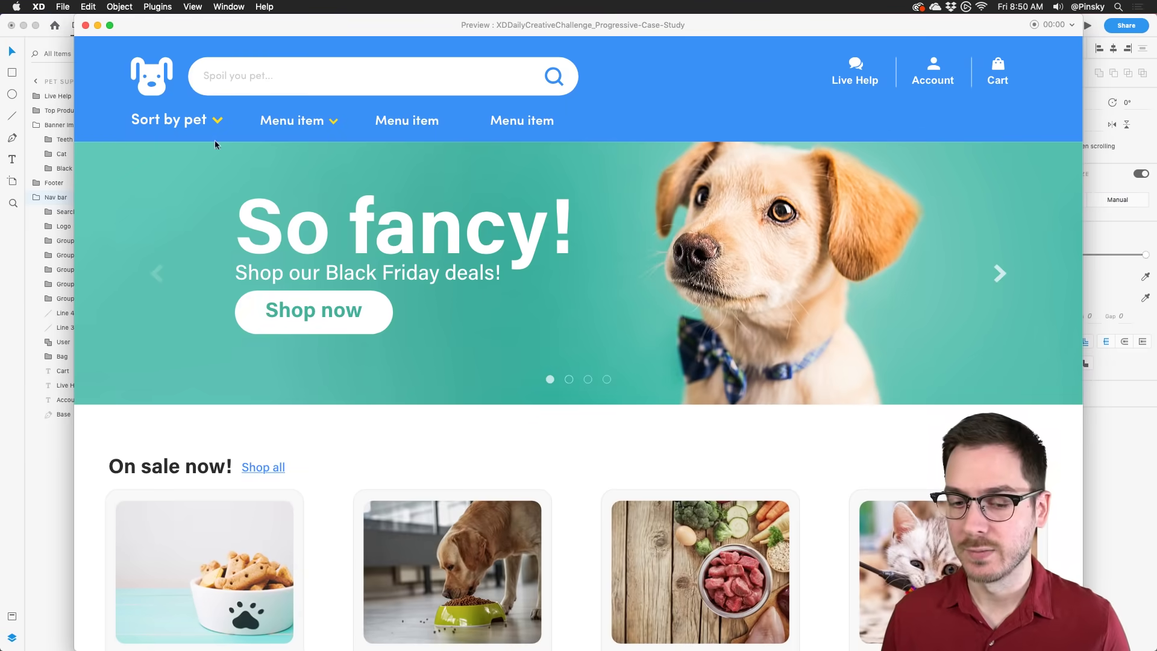
key(super+w)
Step: Ungroup the repeat grid of product cards inside the Top Products group on the So fancy! homepage
scroll(251, 194, down, 10)
scroll(252, 197, down, 5)
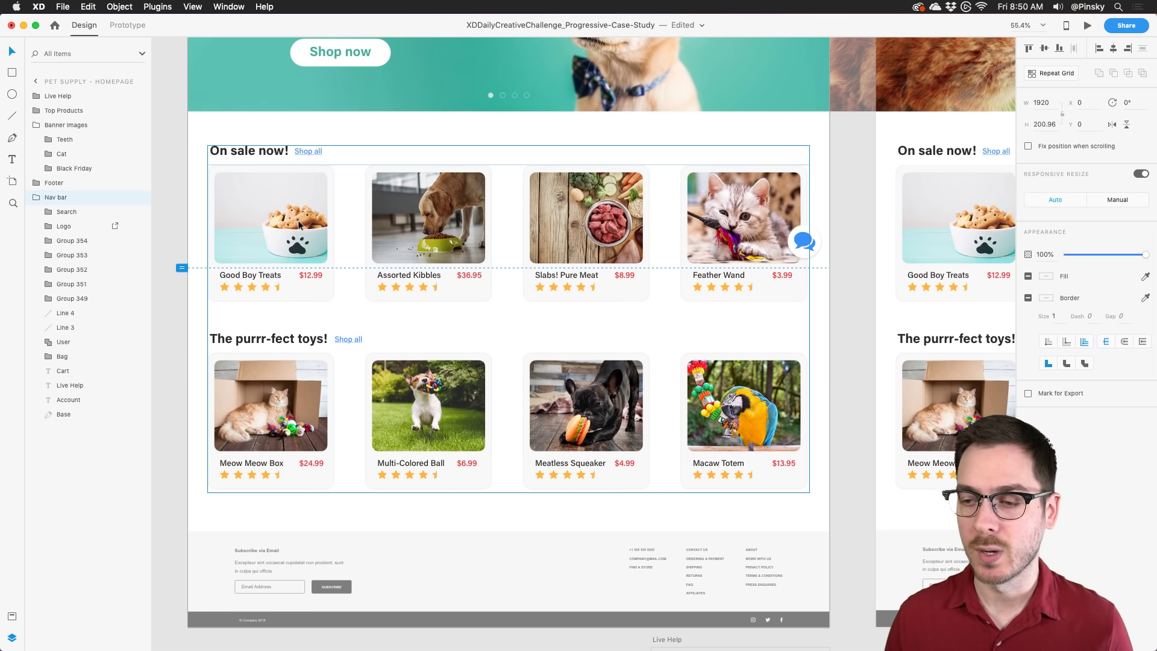
click(301, 228)
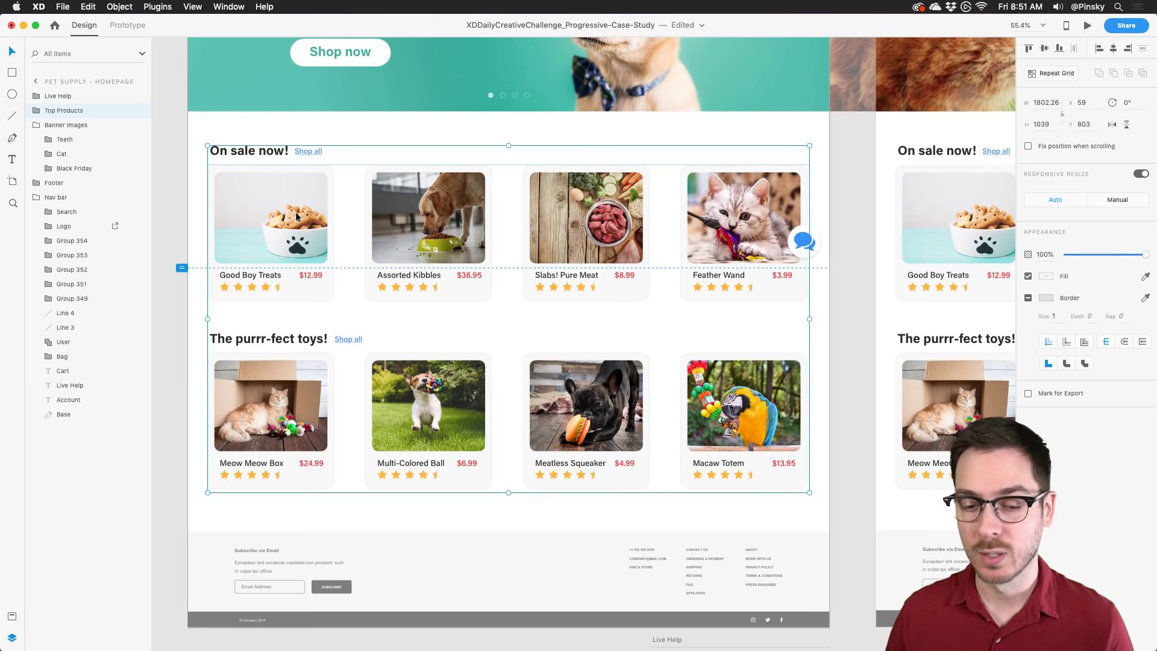
right_click(301, 215)
click(293, 223)
double_click(294, 223)
right_click(267, 228)
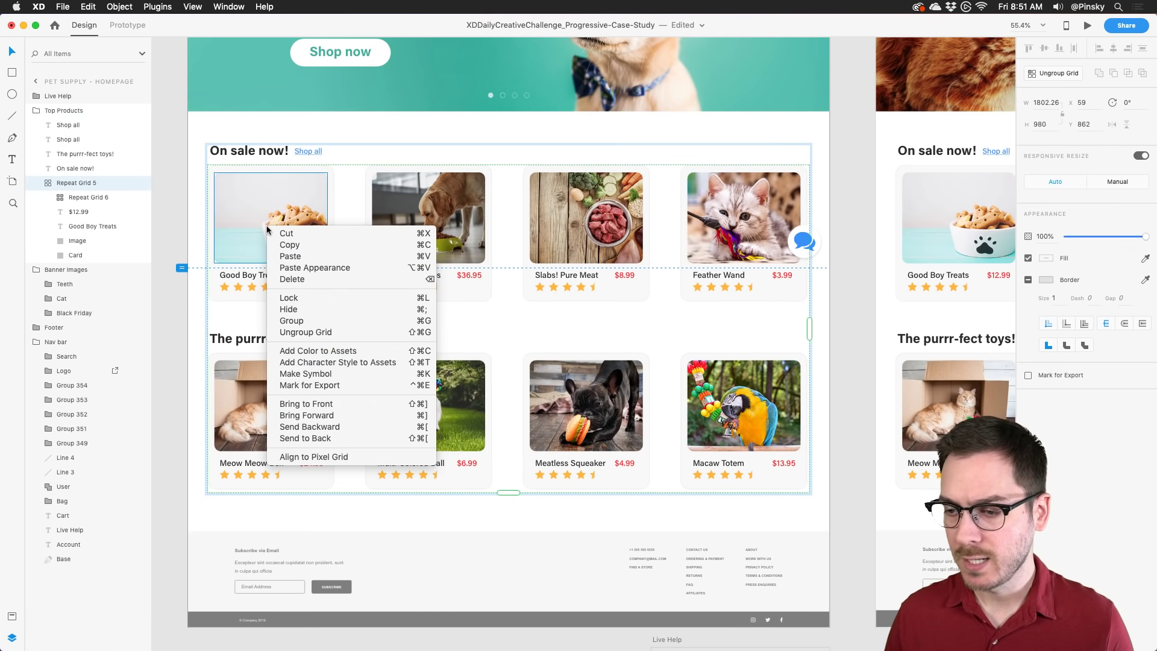
click(306, 332)
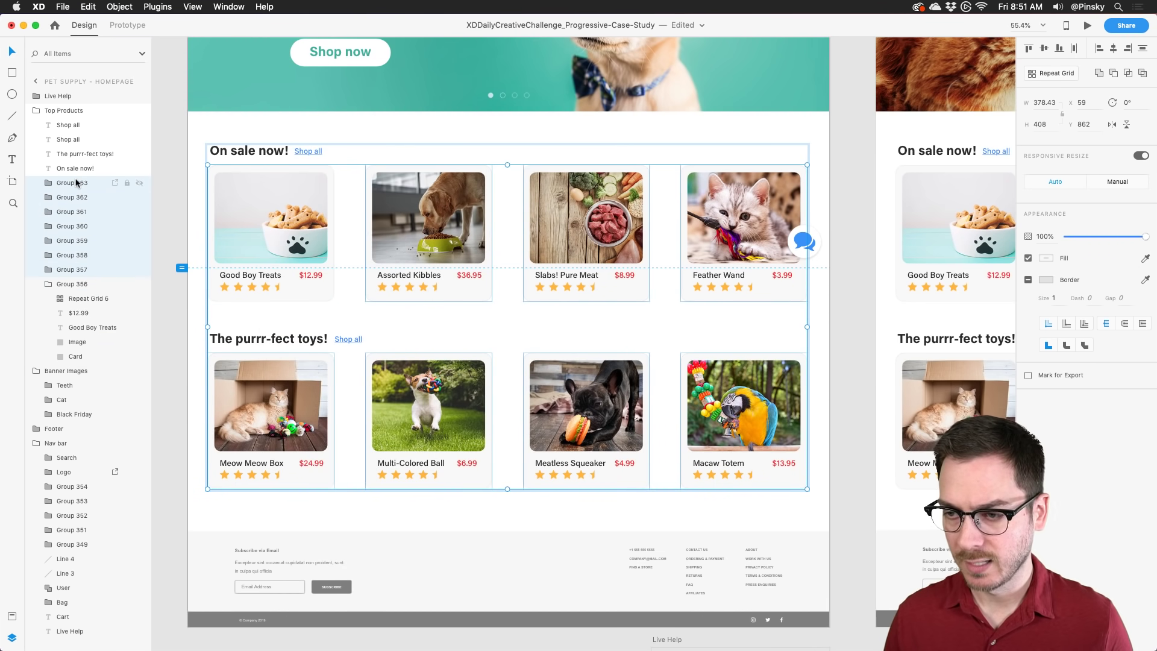
Step: Delete the other product cards and the "The purrr-fect toys!" heading with its Shop all link, keeping only the Good Boy Treats card
key(Delete)
click(281, 338)
key(Delete)
click(349, 338)
key(Delete)
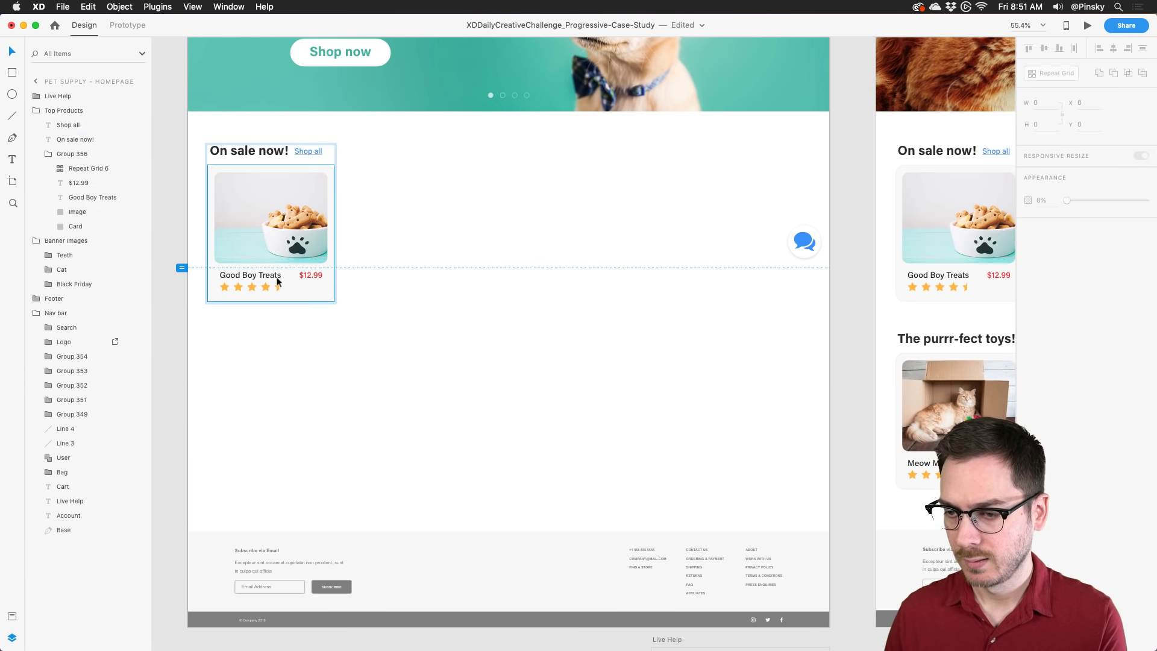
Step: Replace the photo fill of the Good Boy Treats card's image with a solid light gray
click(262, 279)
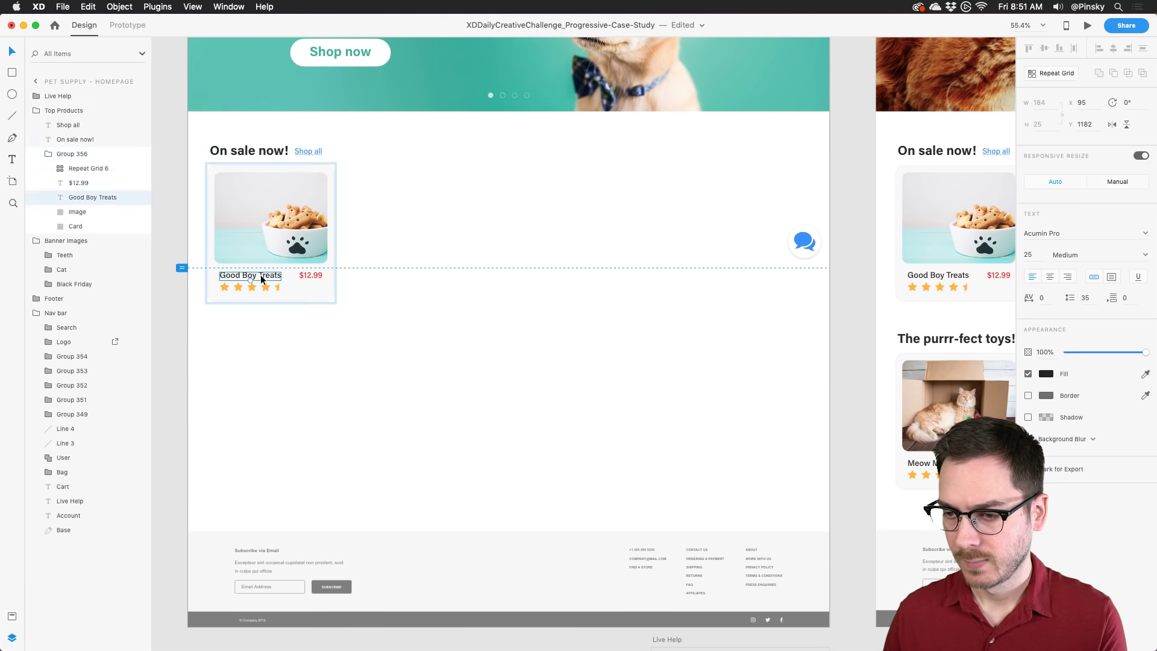
click(257, 230)
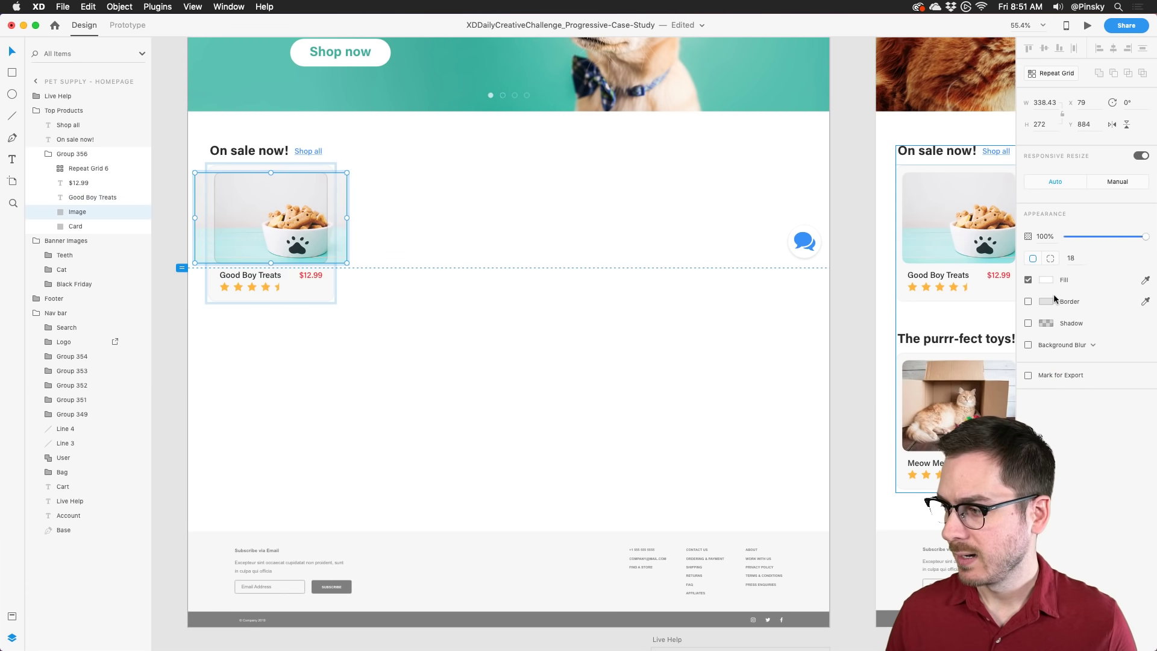
click(1047, 280)
drag(892, 241, 824, 237)
click(251, 250)
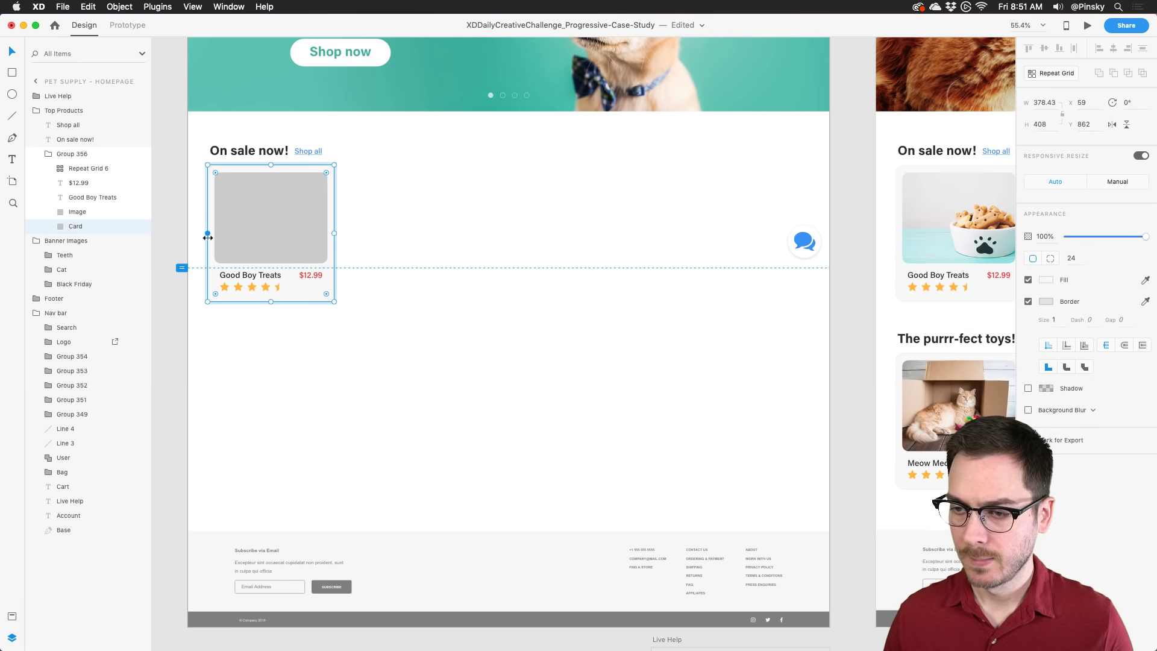
Step: Replace the card's price text with "Price" and its title text with "Product name"
scroll(315, 233, up, 5)
click(364, 289)
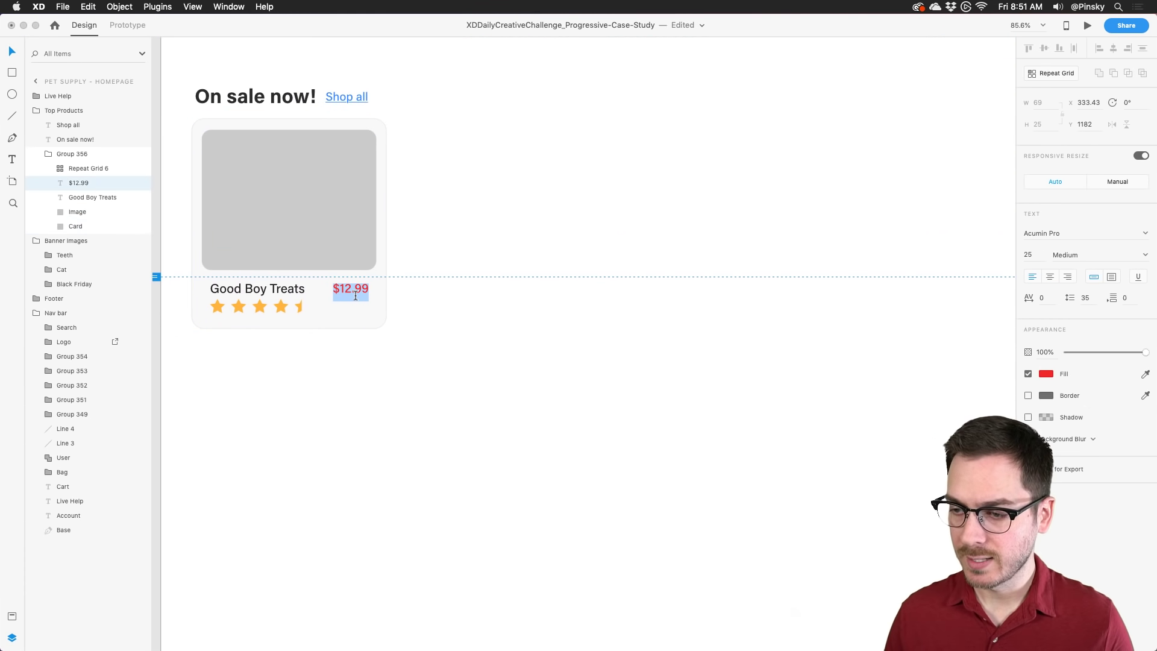
double_click(362, 291)
text(Price)
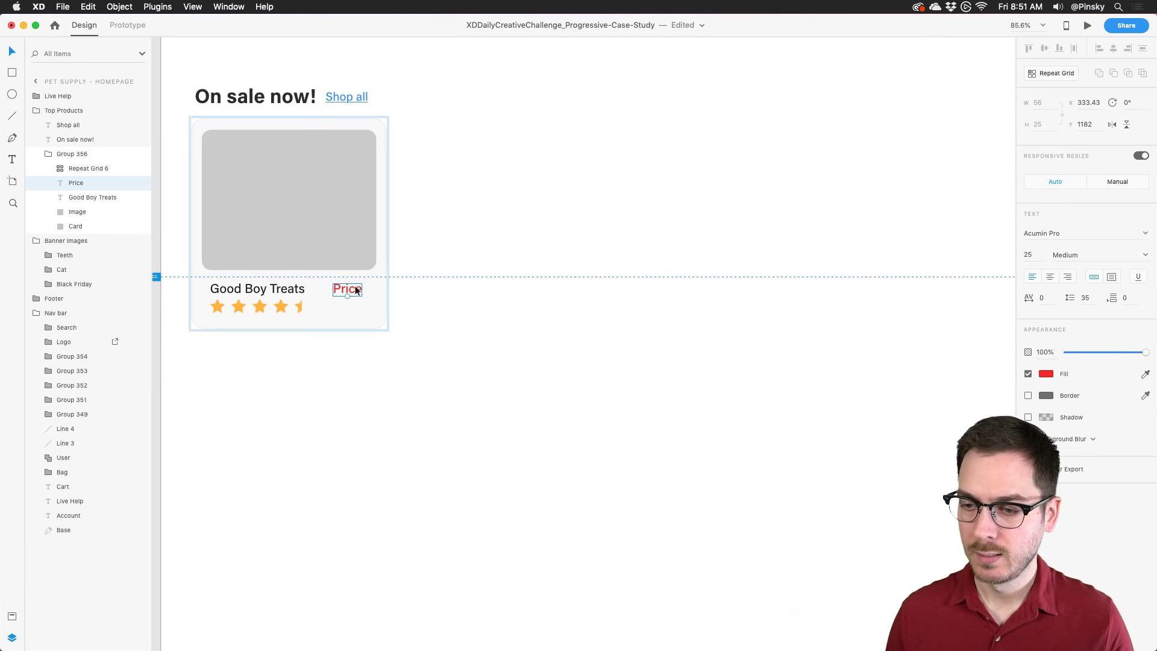
click(285, 298)
double_click(285, 298)
text(Product name)
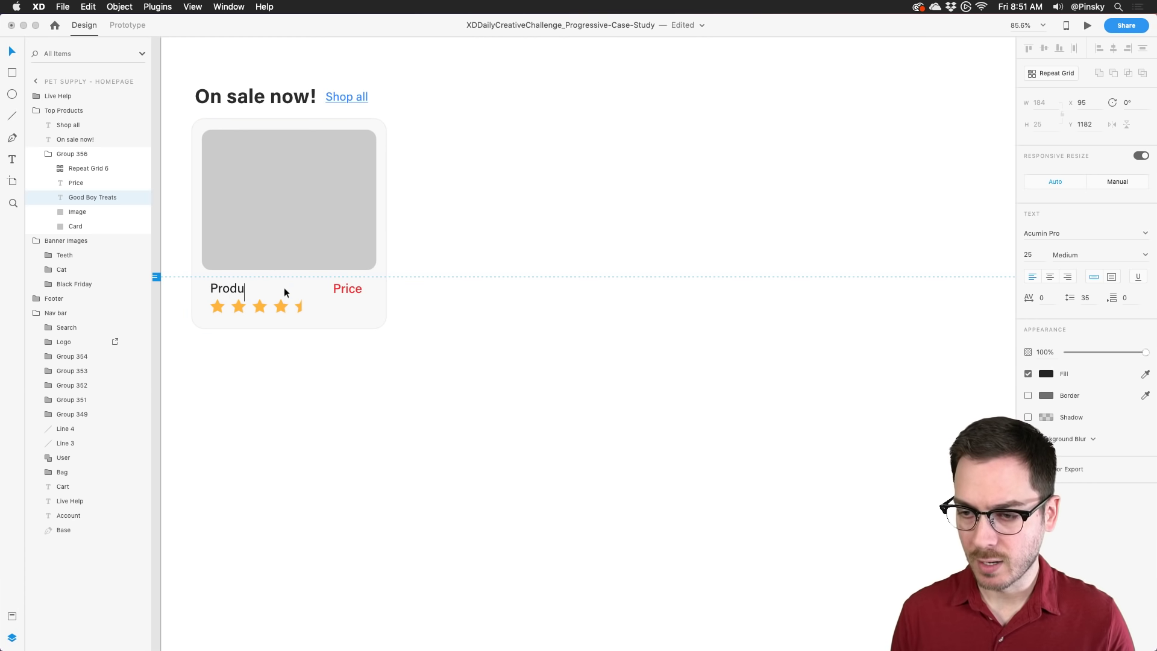
key(Escape)
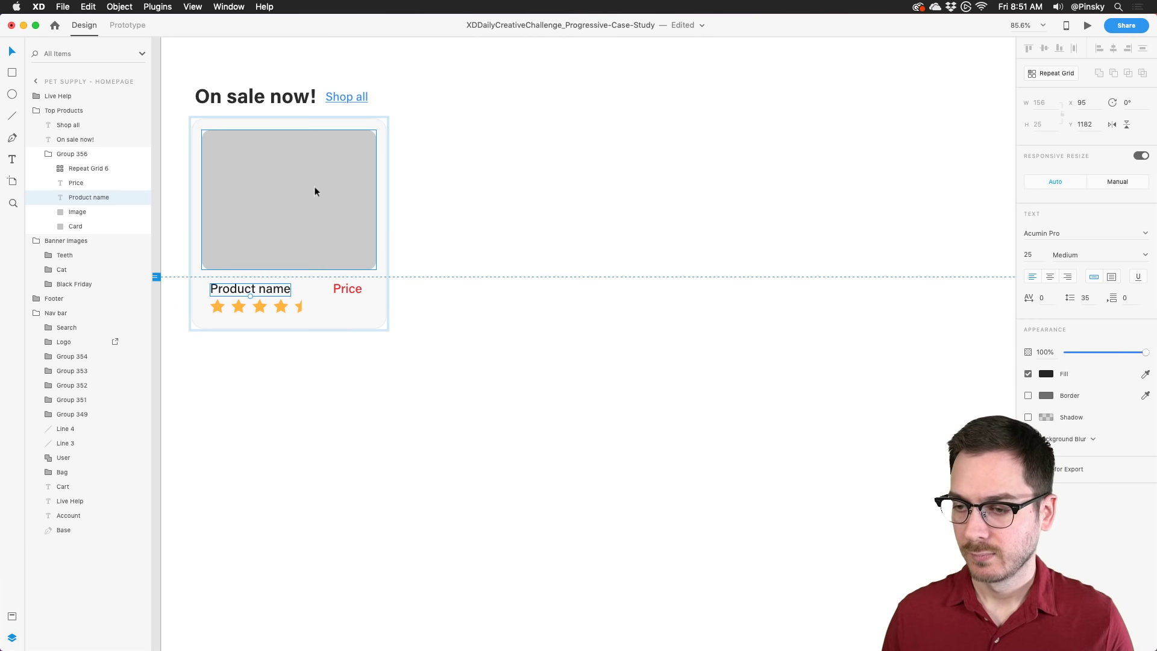
click(370, 246)
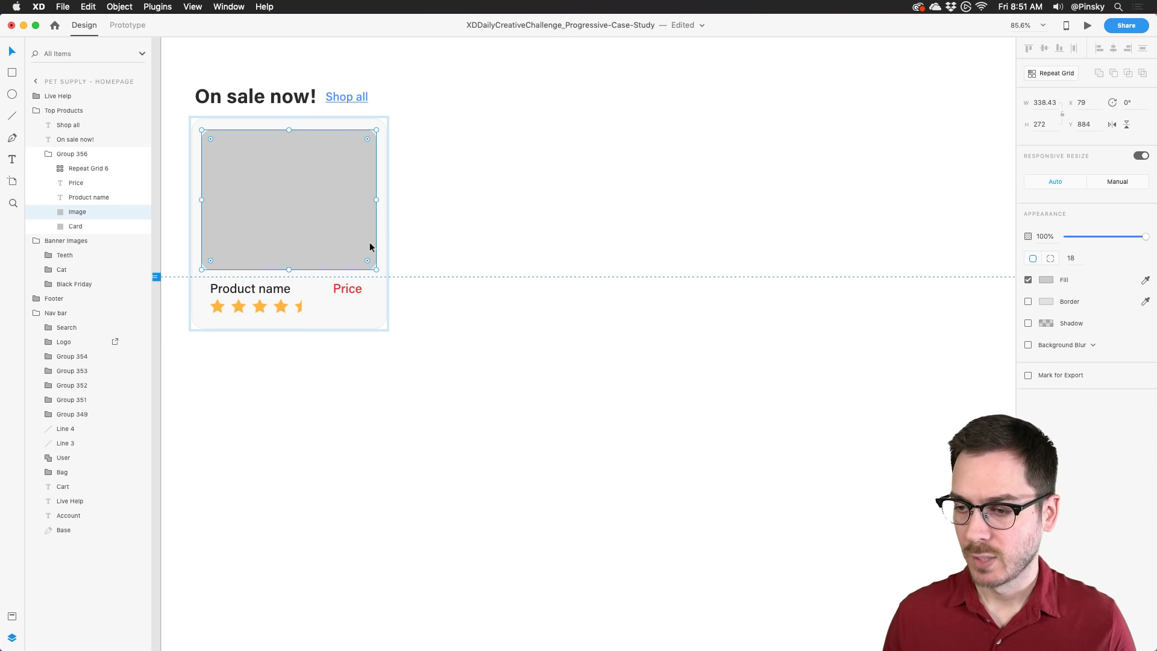
click(437, 252)
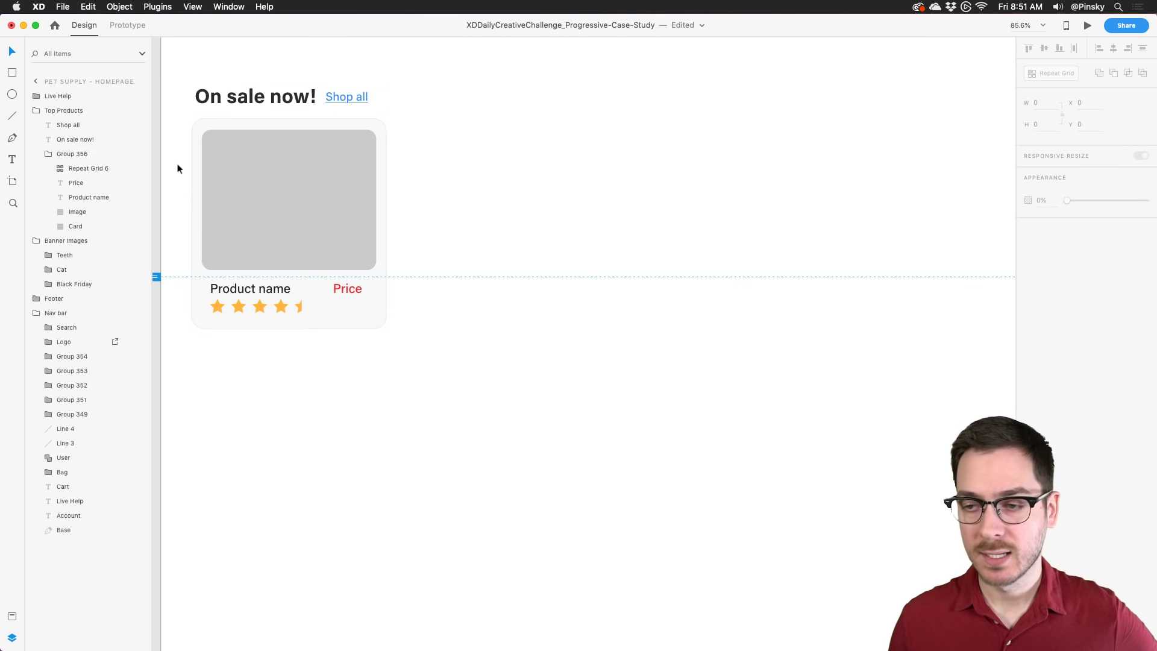
Step: Try deleting the star rating grid from the card, and undo the deletion
click(252, 154)
double_click(253, 150)
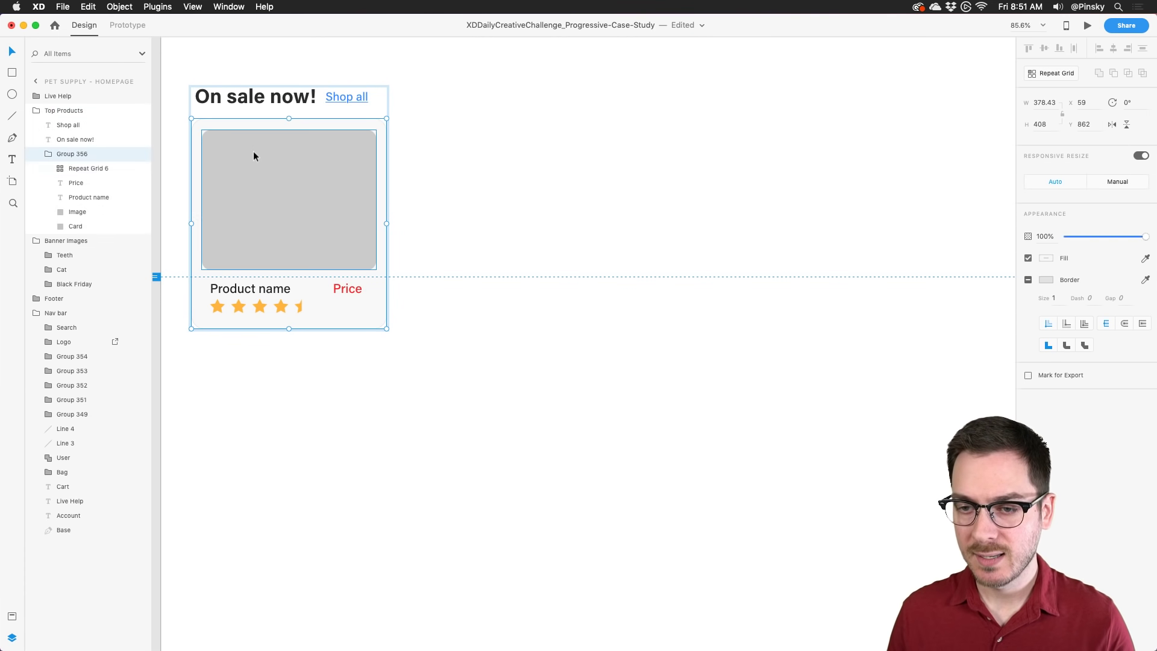
double_click(284, 194)
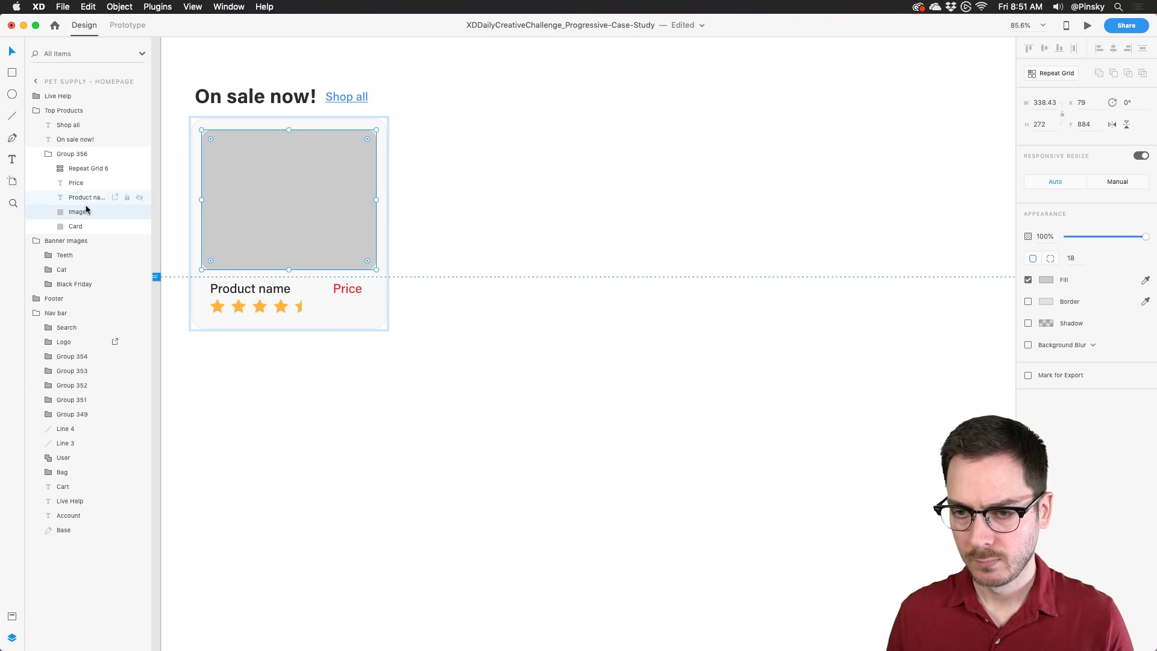
click(80, 167)
key(Delete)
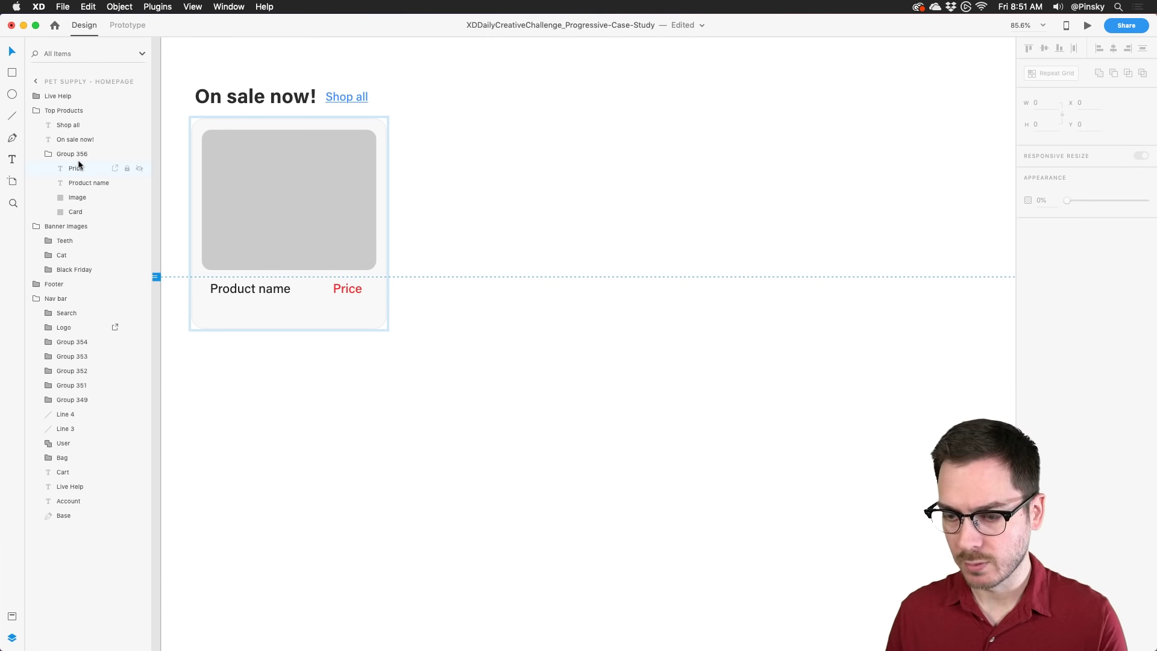
key(super+z)
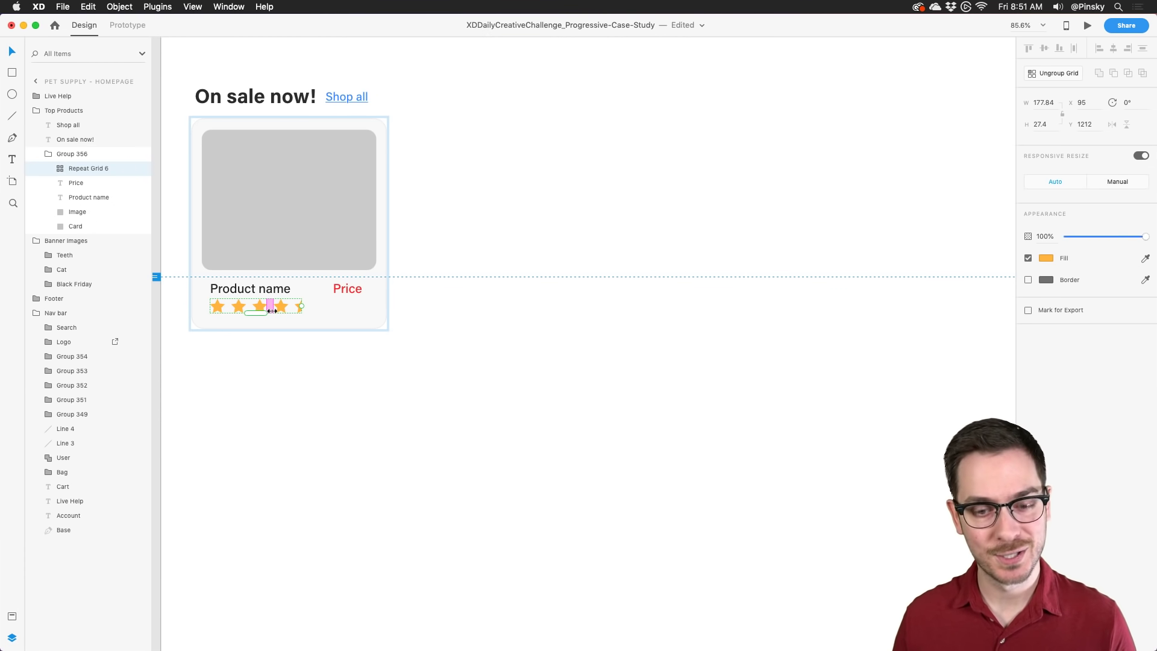
click(422, 342)
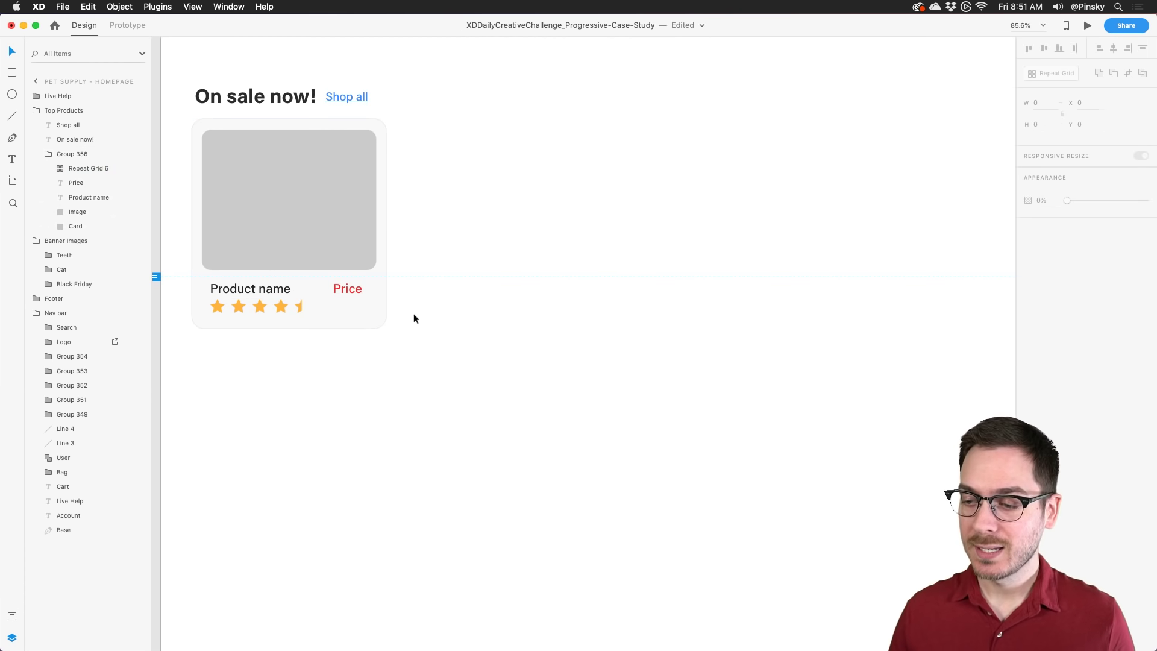
Step: Rename the product card group as Card and review the names of its price, product name, image and background layers
drag(414, 328, 271, 173)
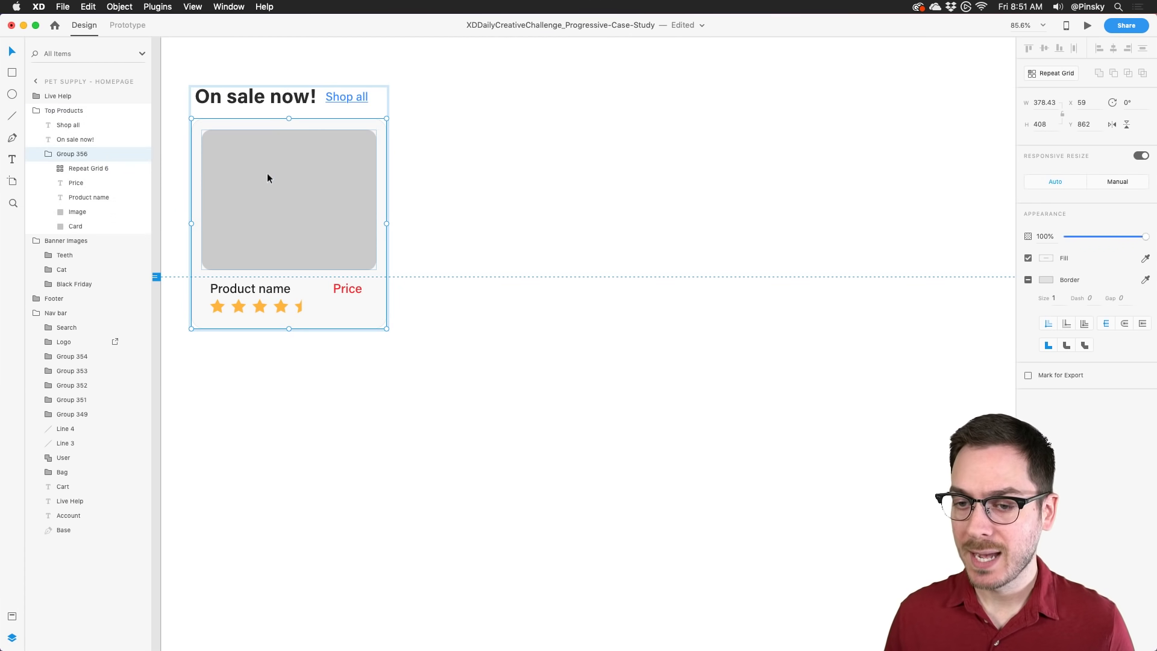
double_click(71, 154)
text(Card)
key(Return)
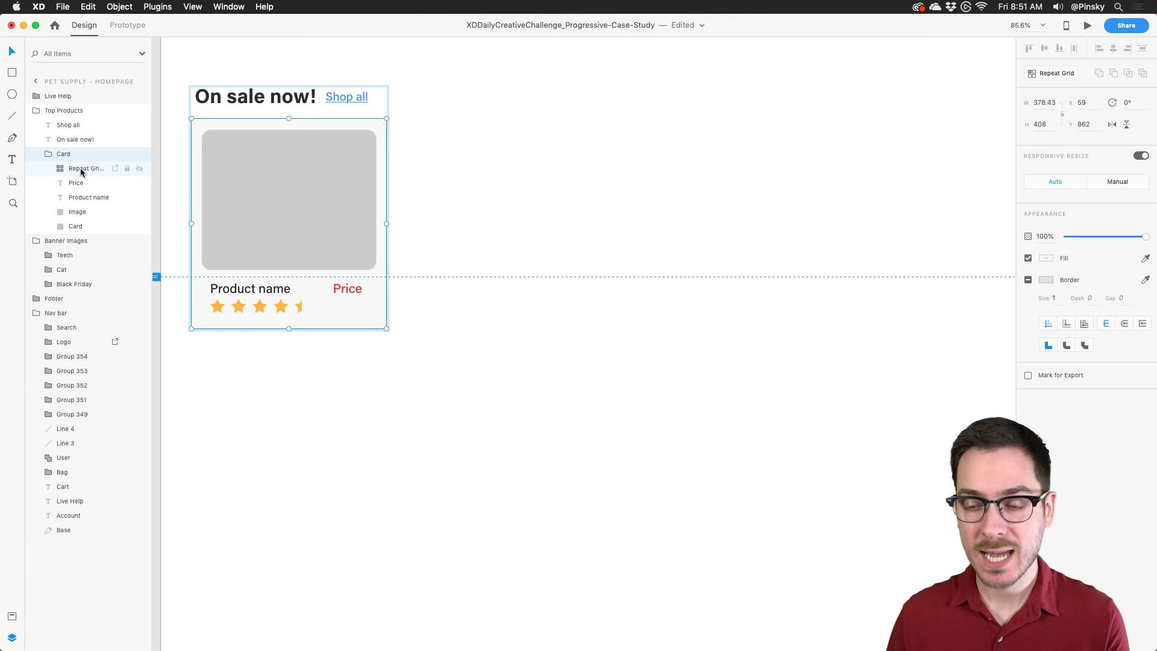
click(84, 183)
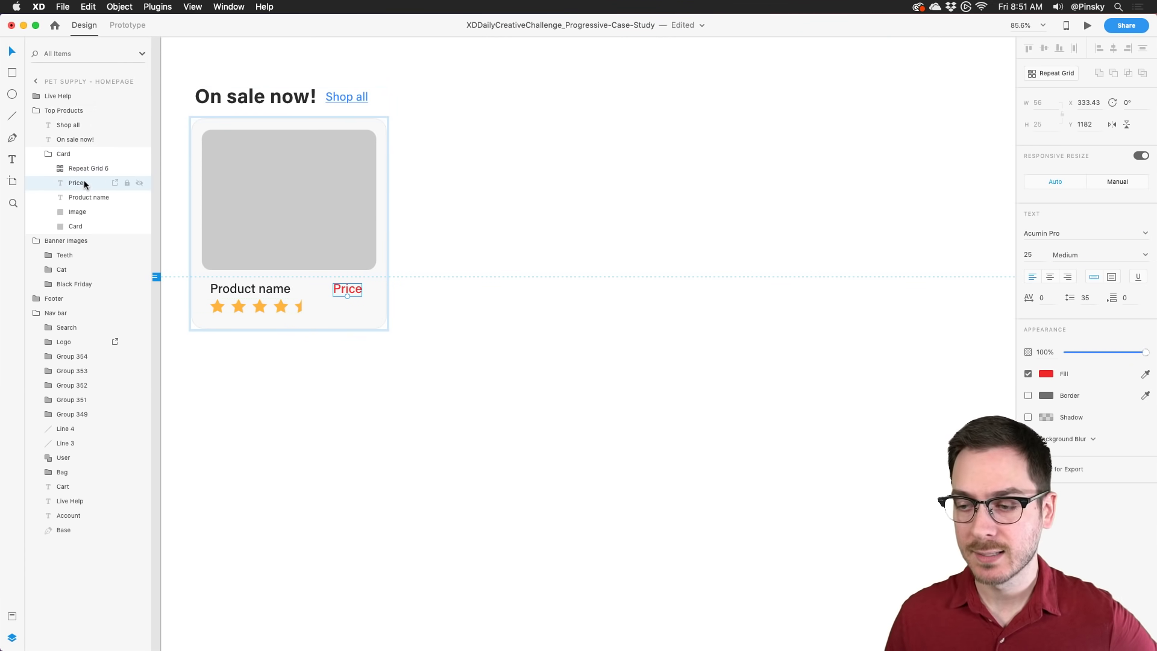
click(82, 197)
click(82, 212)
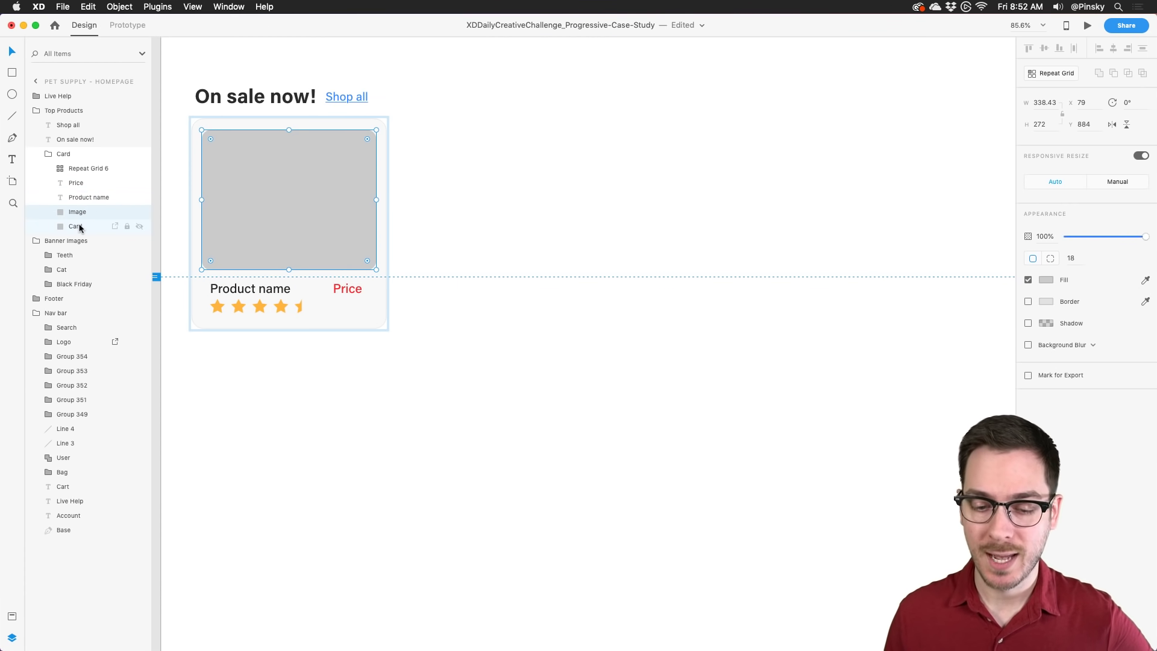
click(75, 227)
Step: Turn the Card group into a repeat grid of four columns and two rows under the On sale now! heading
click(65, 155)
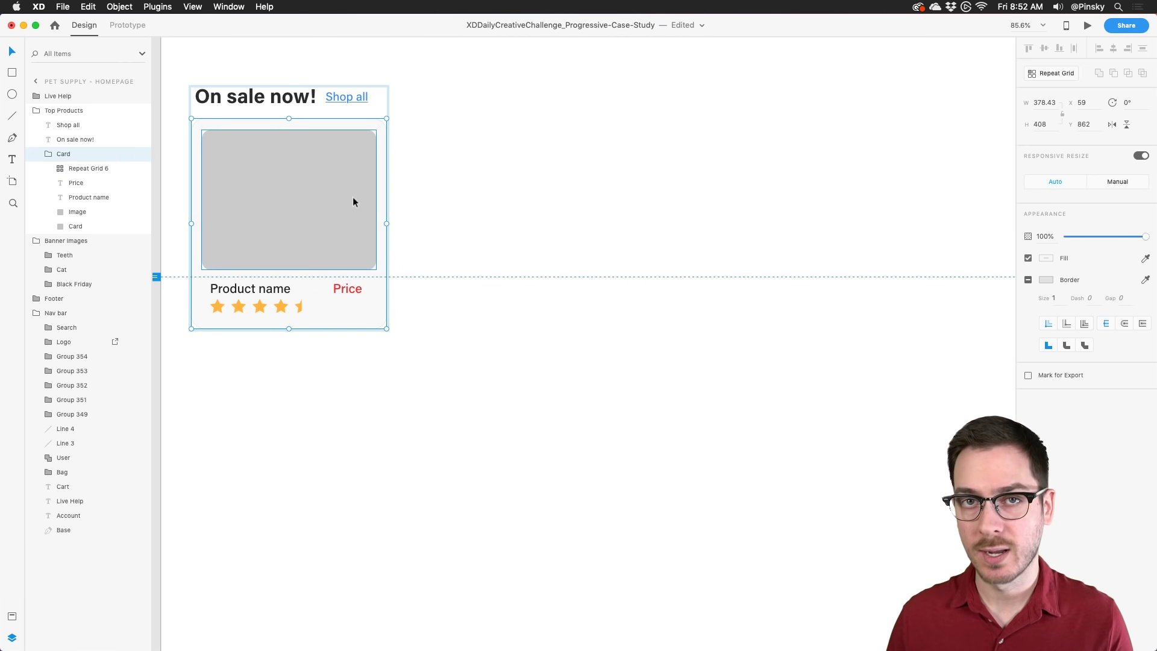
key(super+r)
key(super+minus)
drag(354, 205, 661, 222)
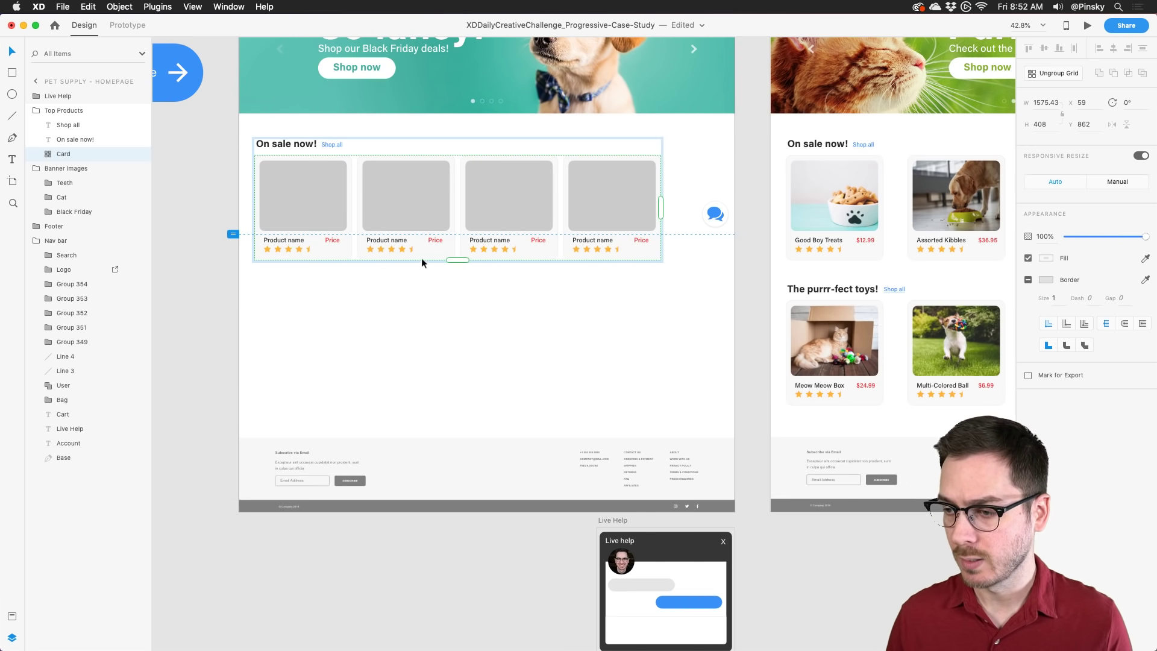
drag(458, 259, 458, 372)
scroll(468, 215, up, 5)
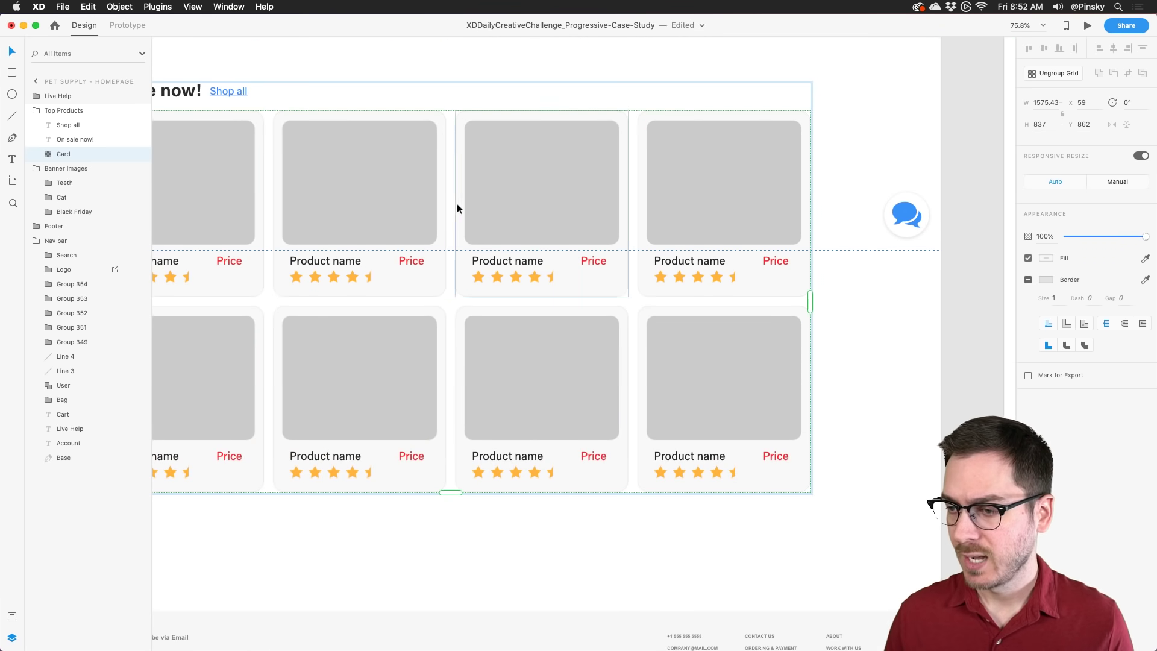
Step: Widen the card grid's column and row gaps so that the whole grid measures about 1821 by 970
drag(453, 206, 525, 203)
scroll(526, 199, down, 3)
drag(604, 195, 606, 194)
drag(551, 278, 540, 329)
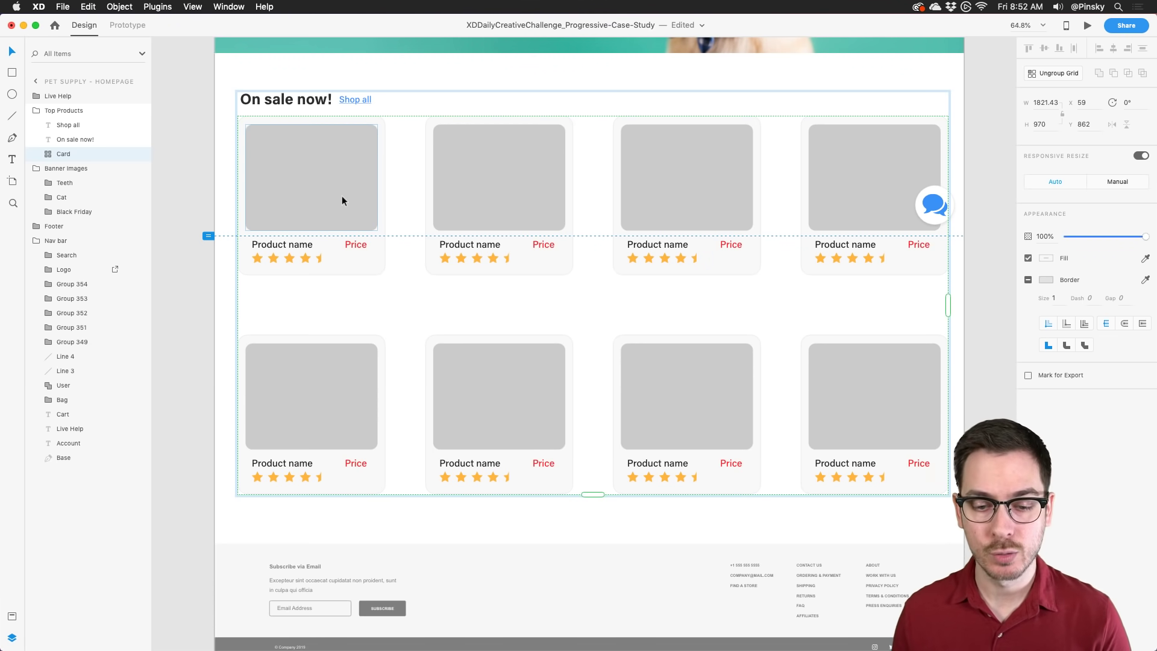
Step: Find the resource notes on the pasteboard and select the Google Sheet (Day 3) link text
scroll(349, 212, left, 15)
scroll(349, 212, down, 5)
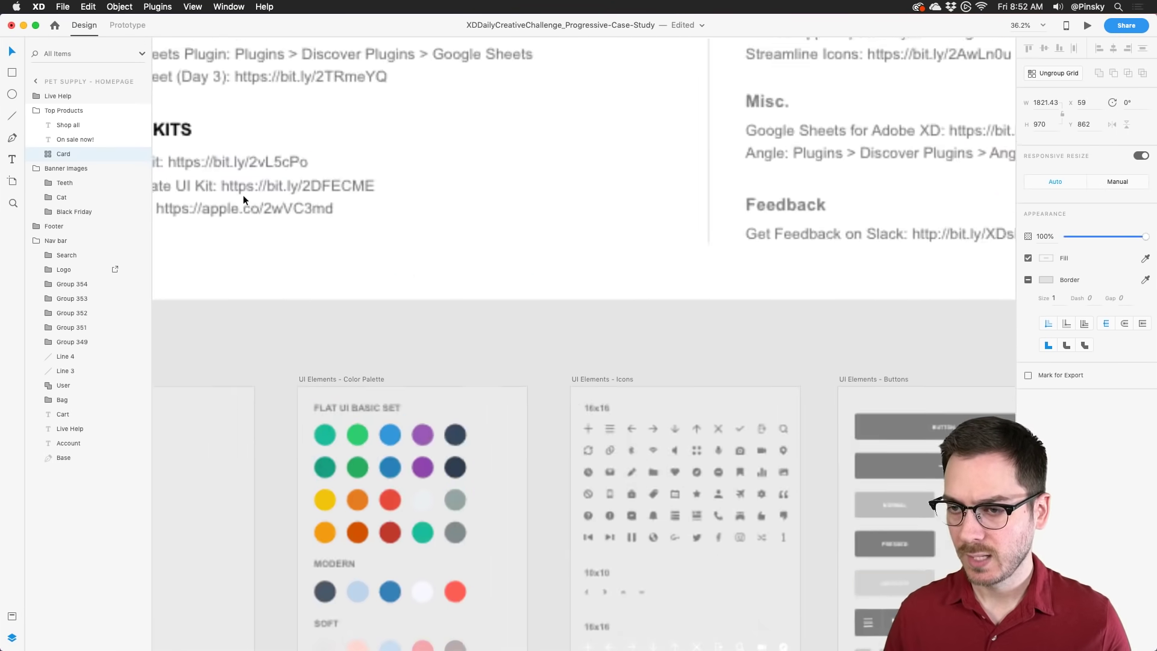
scroll(244, 200, up, 5)
triple_click(287, 119)
click(287, 119)
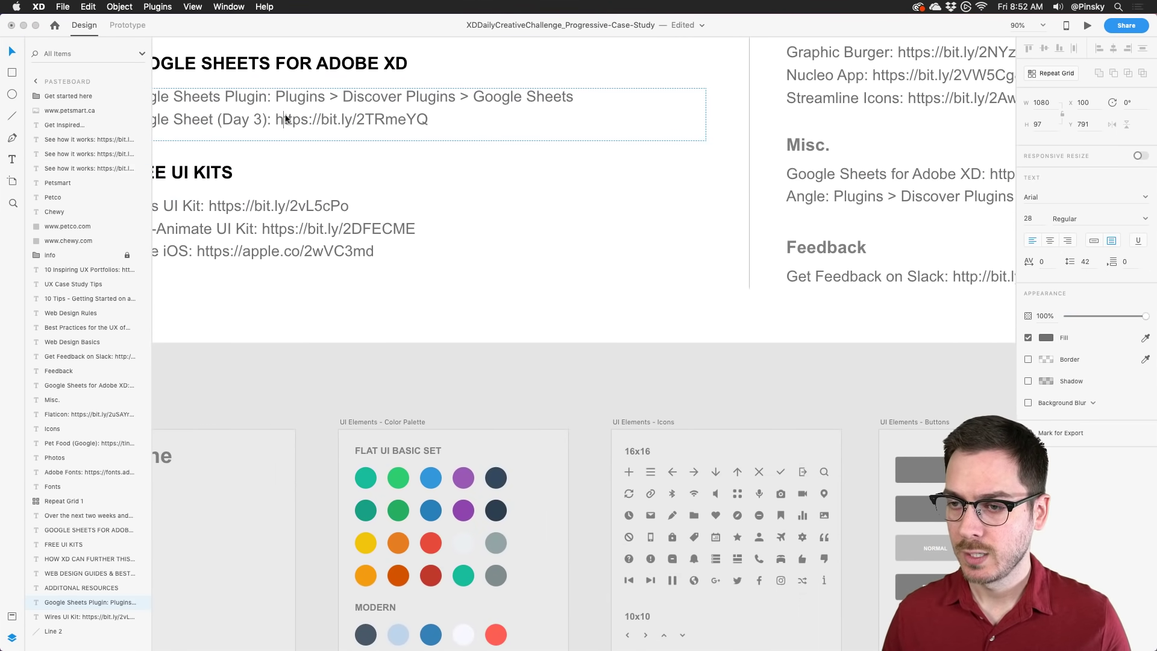
drag(276, 119, 449, 134)
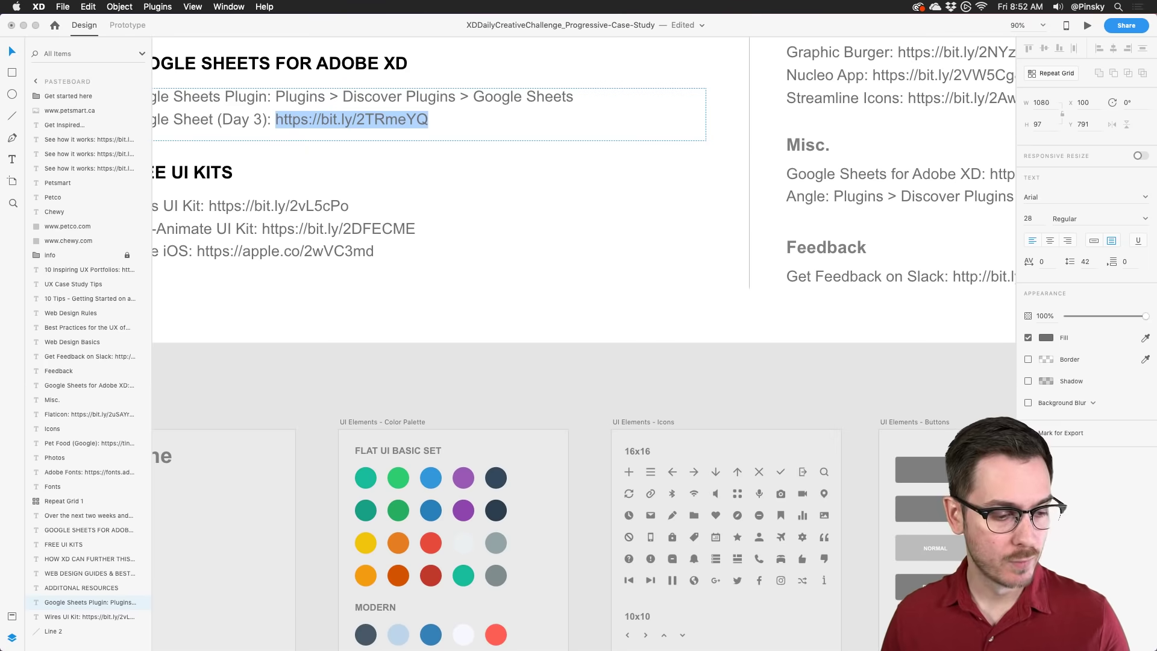
Step: Switch to Chrome to examine the Pet Store Products spreadsheet's column headers and product rows, and return to Adobe XD
key(super+Tab)
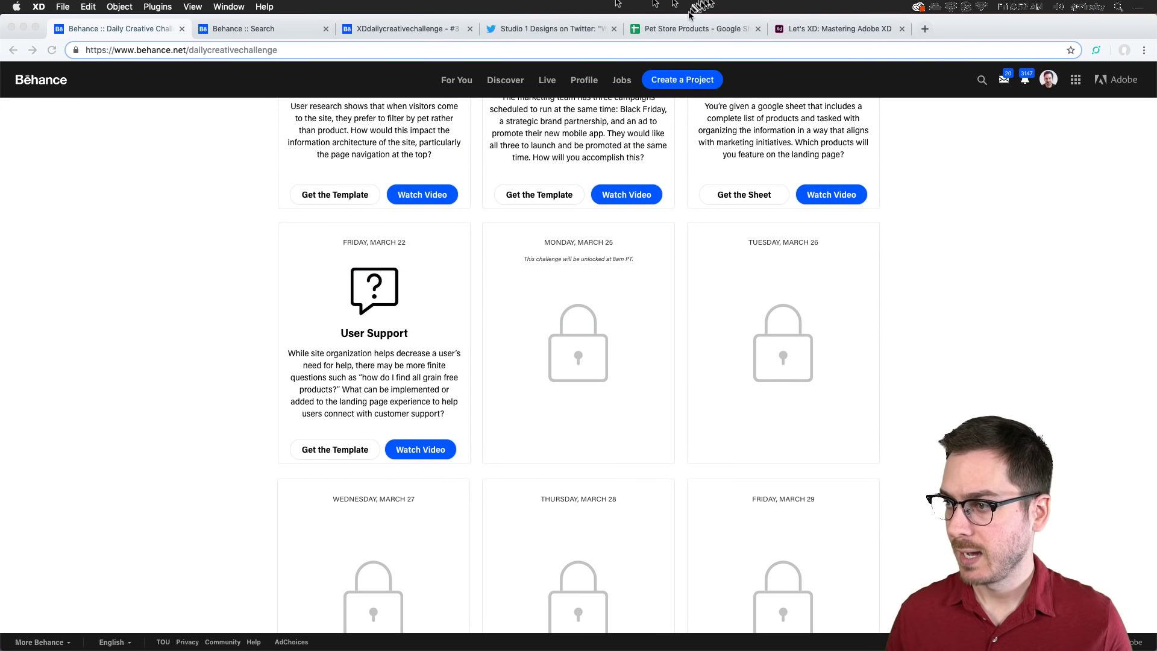
click(690, 28)
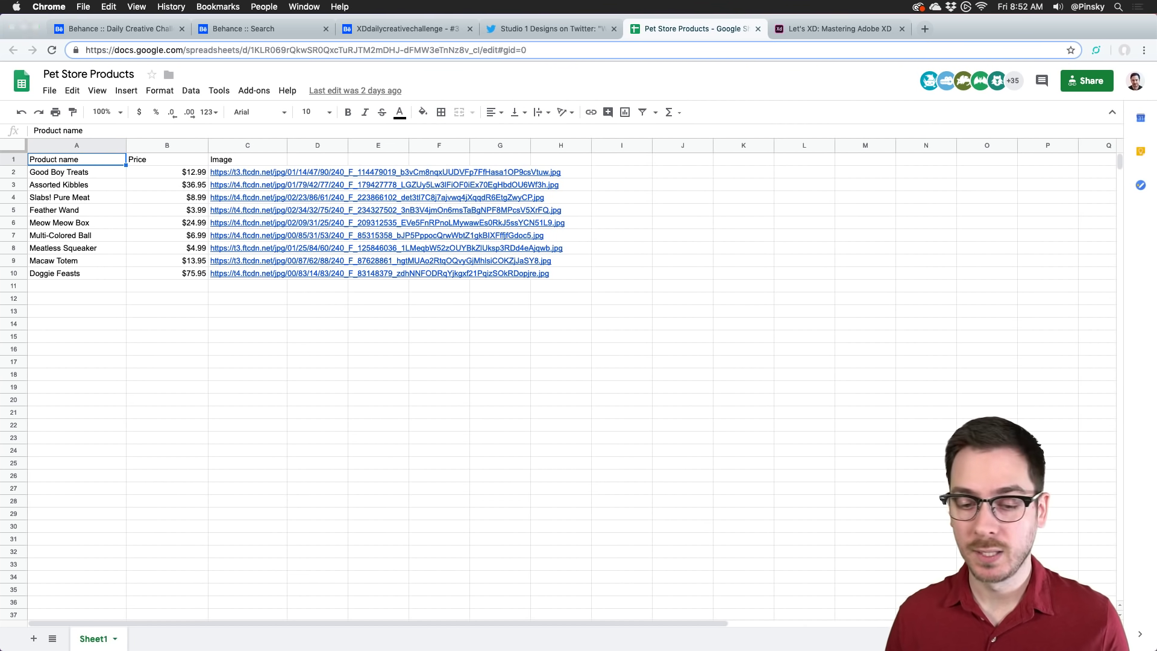
key(super+Tab)
key(Escape)
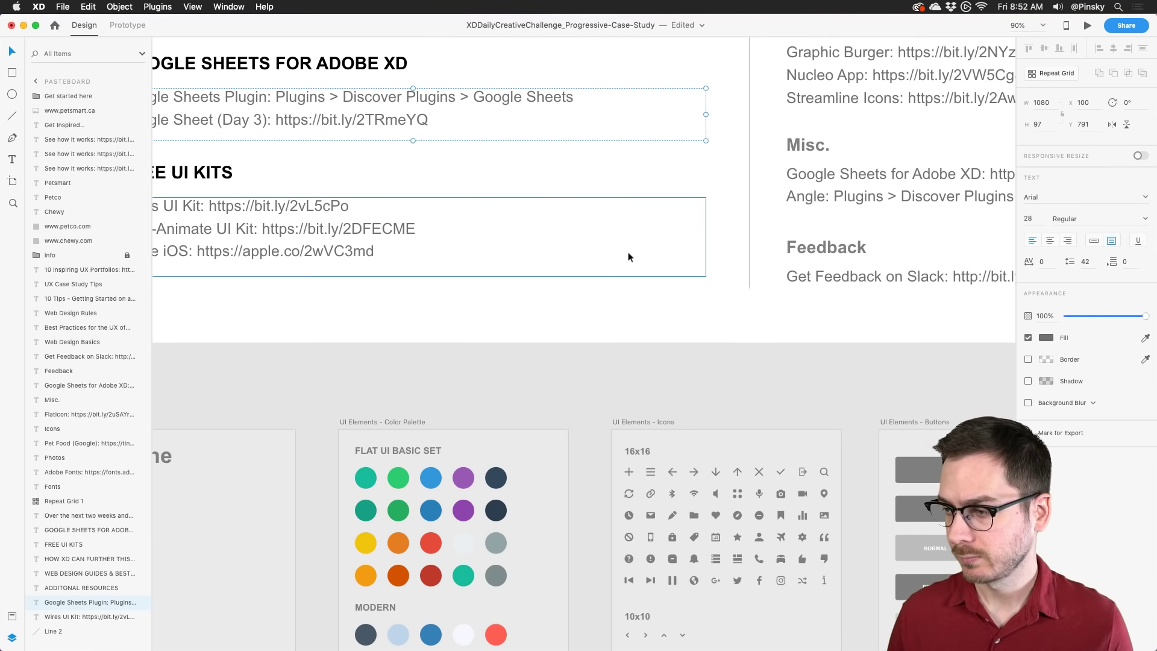
Step: Select the card repeat grid under On sale now! and load the Pet Store Products public link into the Google Sheets plugin
scroll(628, 252, down, 15)
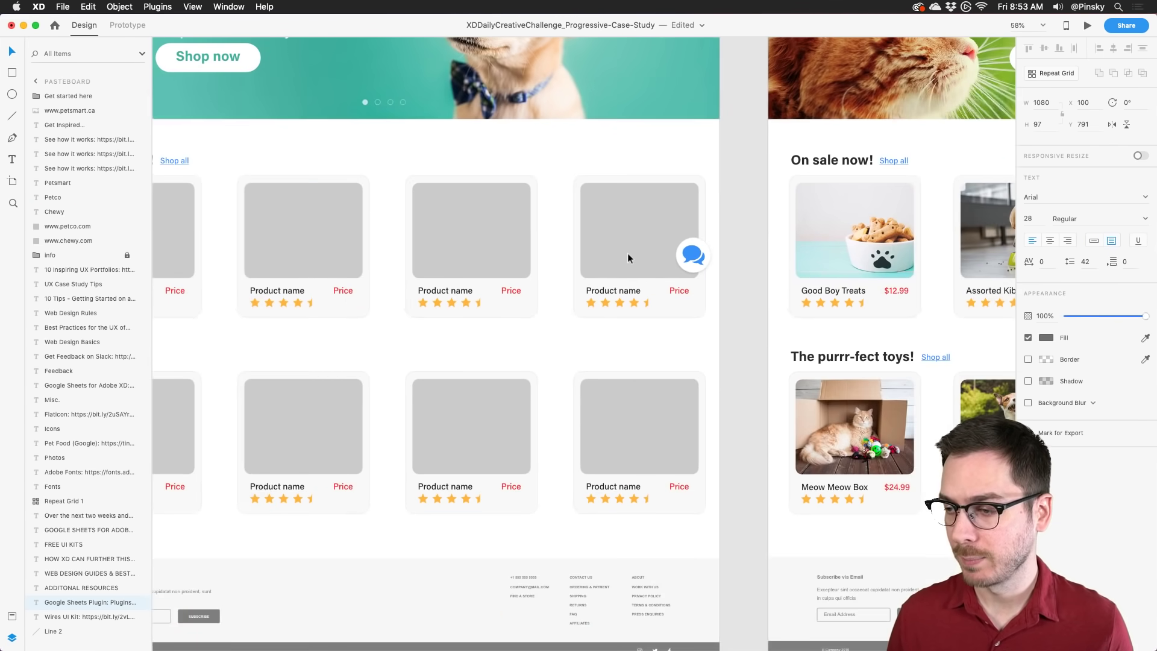
click(628, 254)
scroll(628, 253, left, 5)
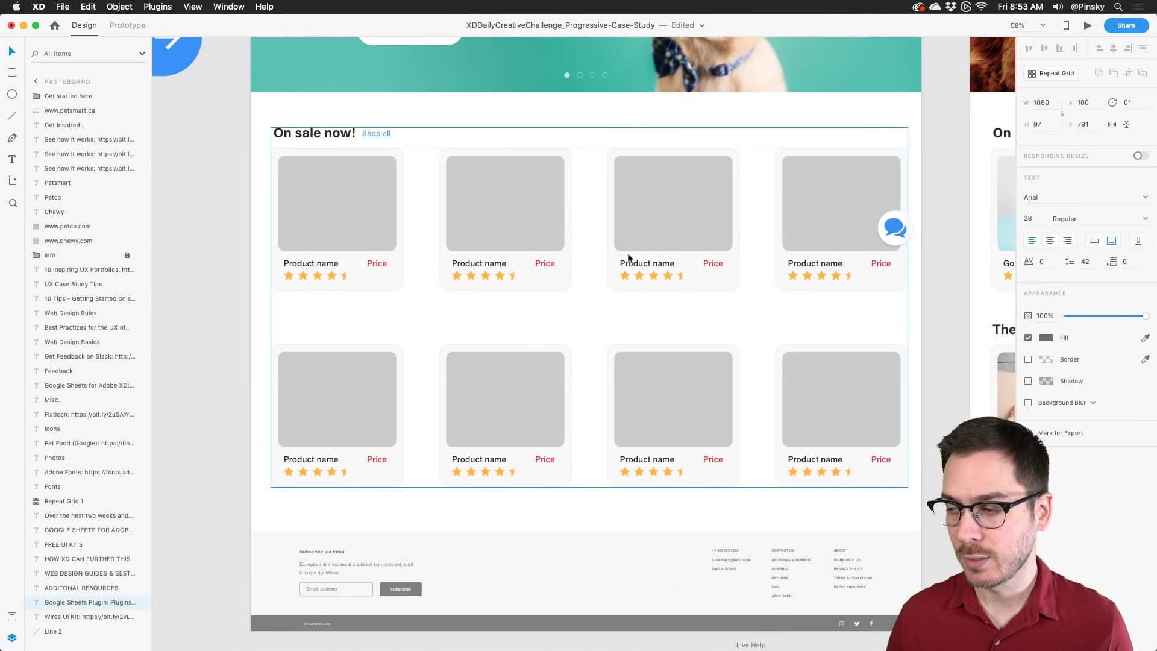
double_click(289, 191)
drag(294, 181, 297, 155)
key(ctrl+z)
click(158, 6)
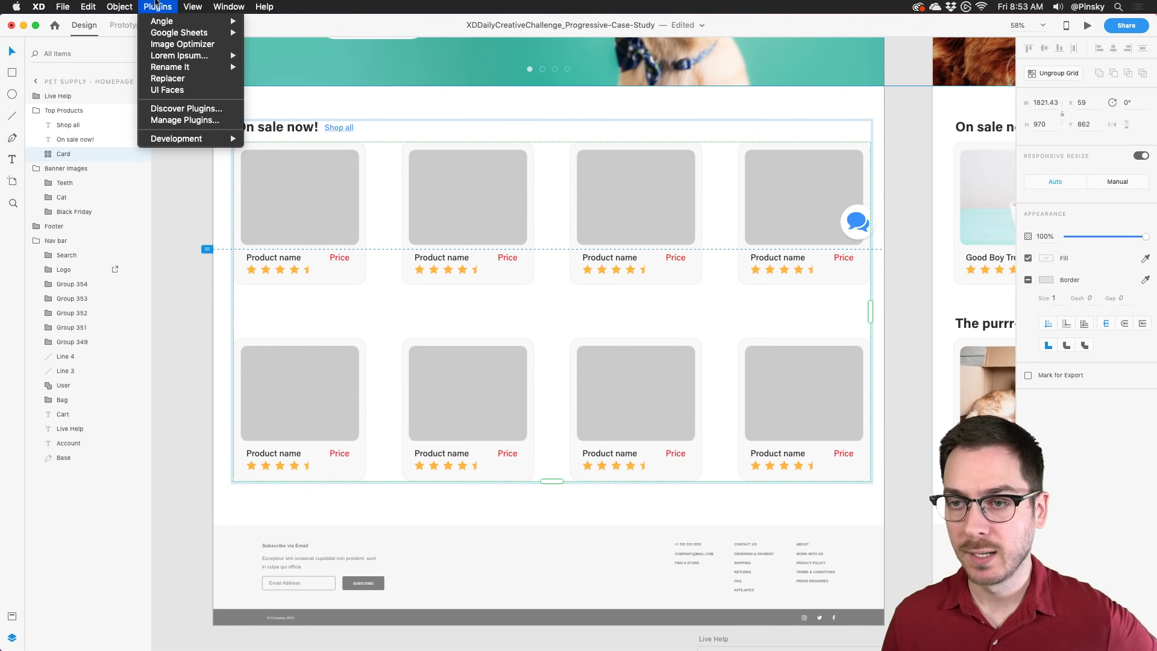
mouse_move(163, 37)
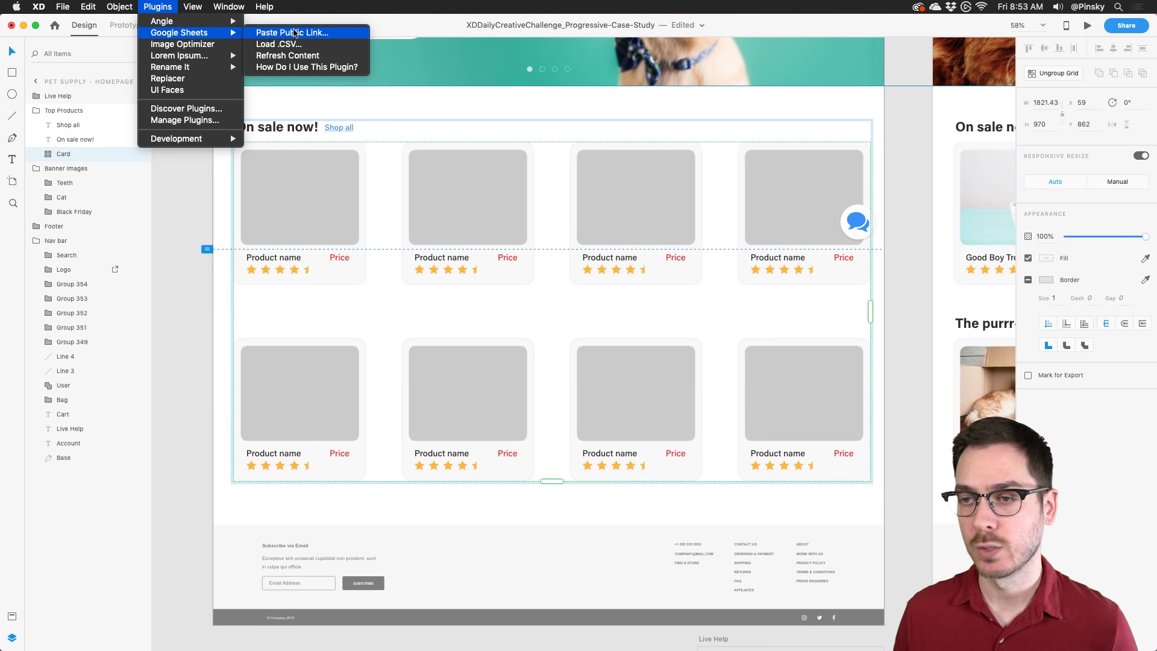
click(294, 33)
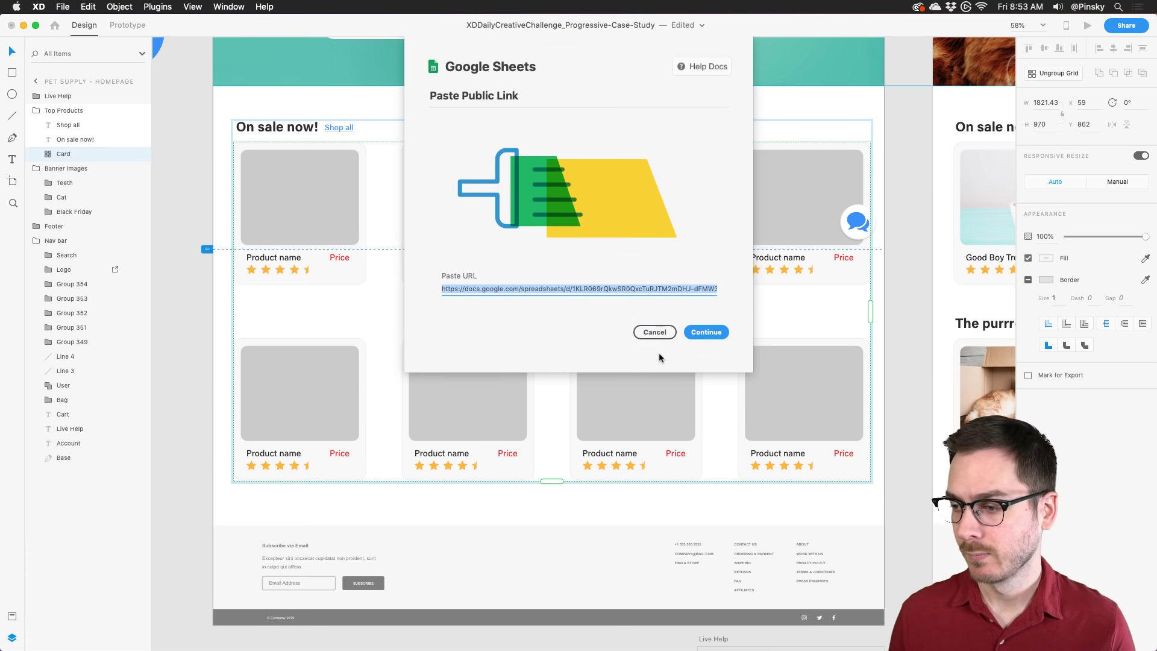
click(708, 328)
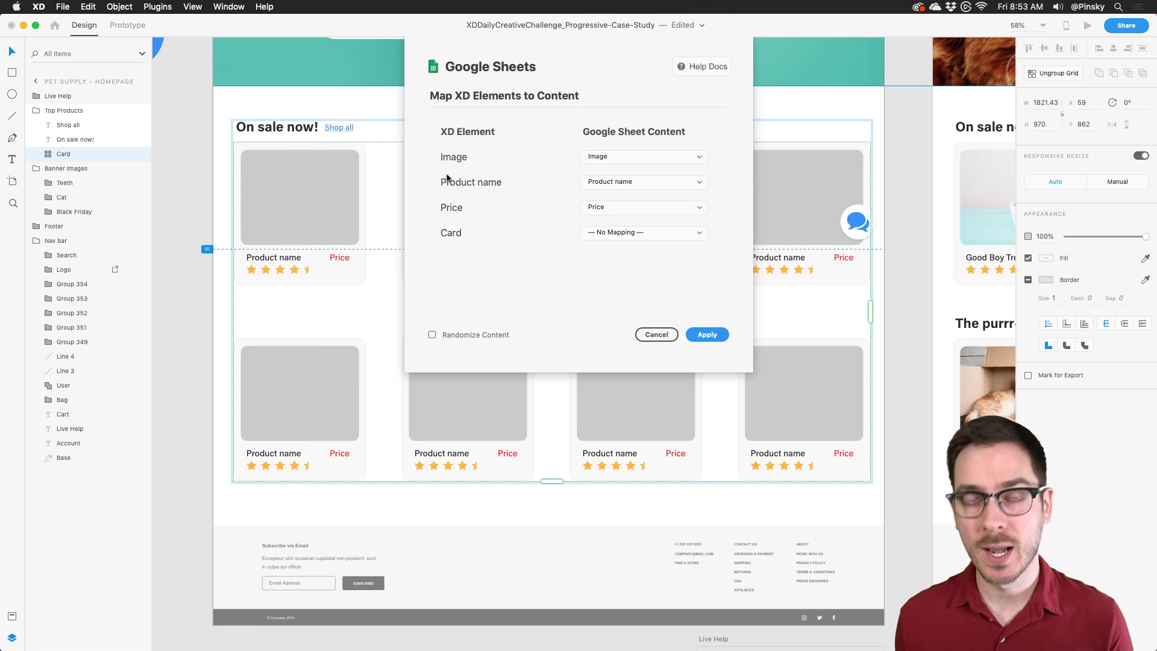
Step: Keep Image, Product name and Price mapped to their matching sheet columns, leave Card unmapped, and apply the content to the grid
click(643, 158)
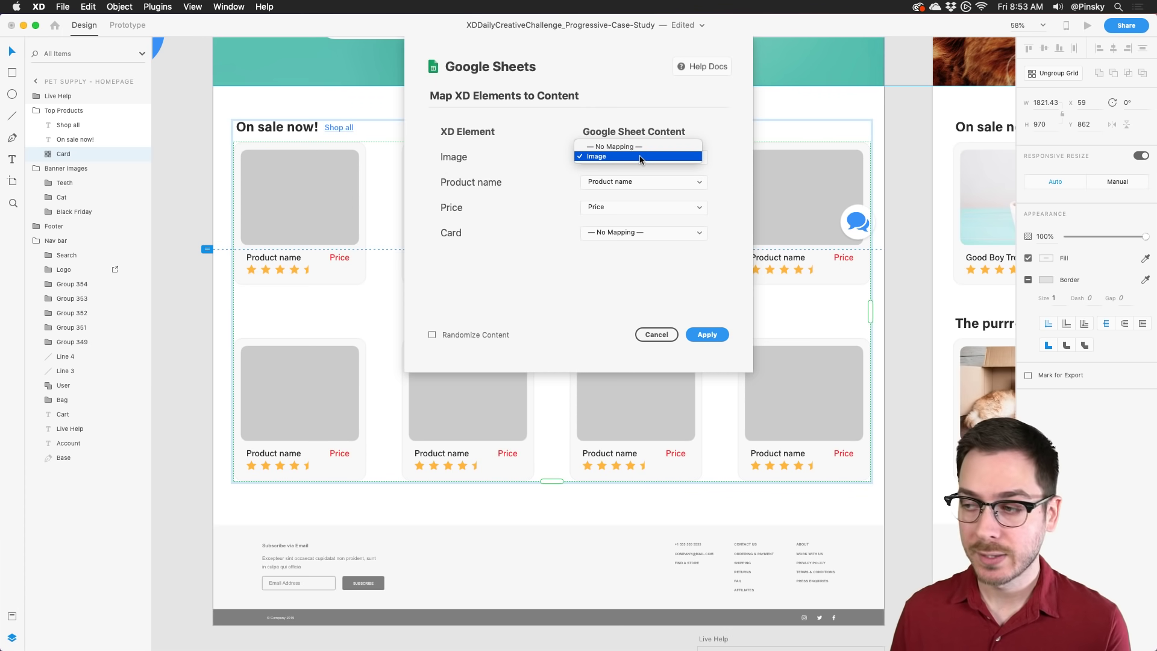
click(605, 158)
click(613, 182)
click(612, 182)
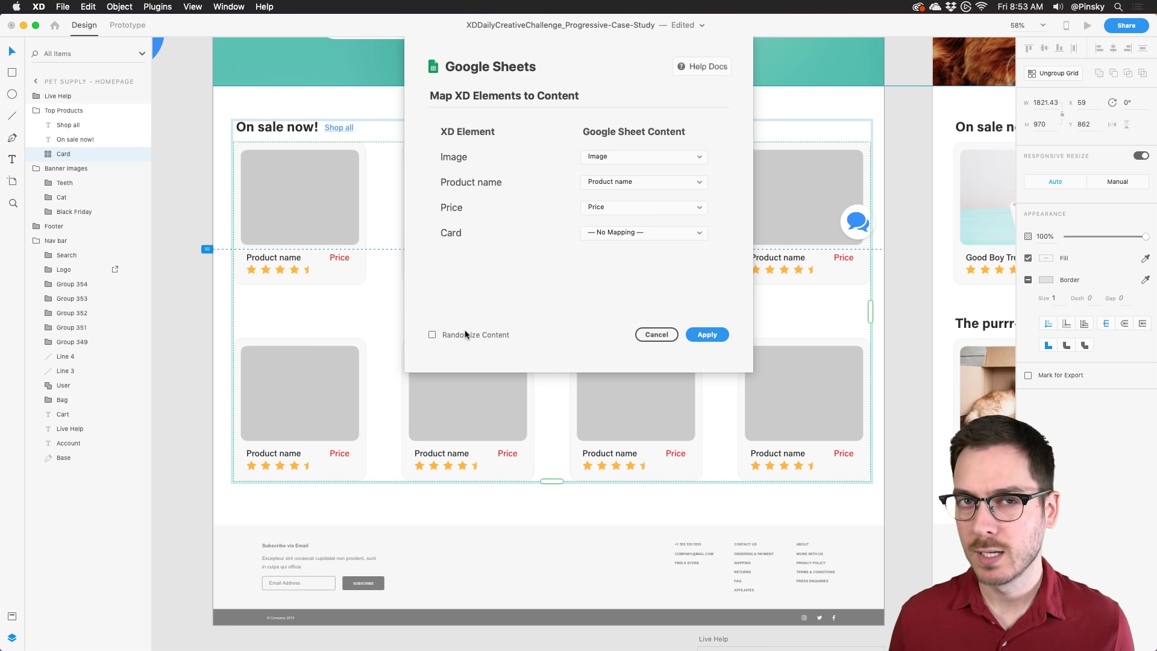
click(713, 335)
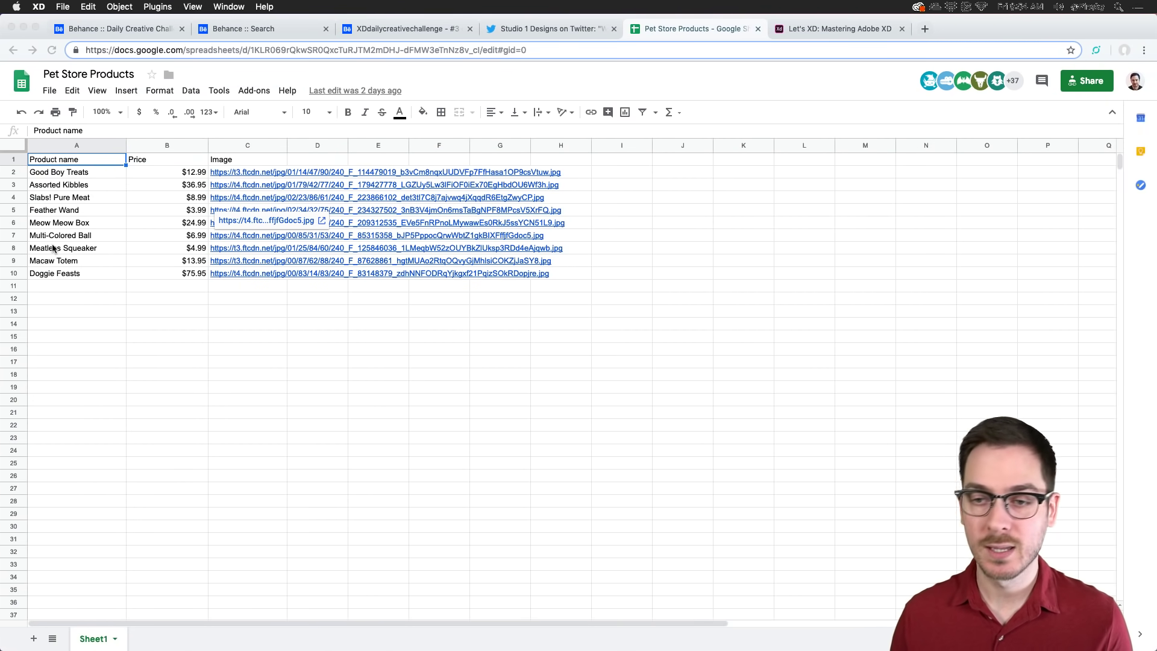
Step: Check the product names, prices and image links in the Chrome spreadsheet, and return to Adobe XD
click(57, 185)
click(160, 188)
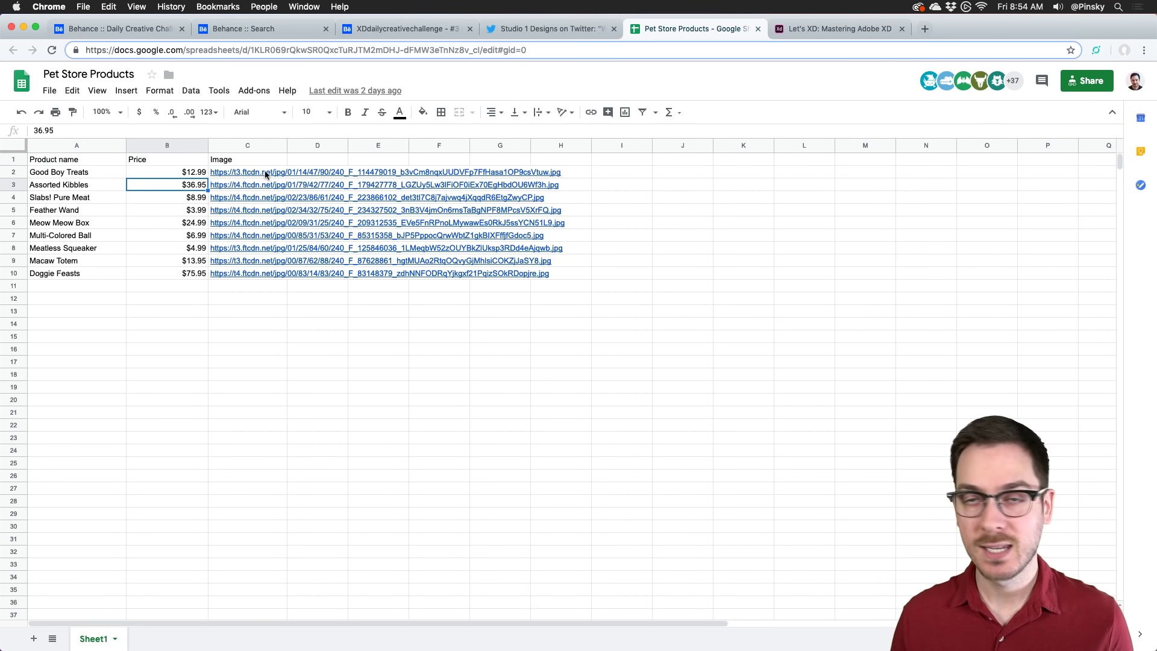
key(super+Tab)
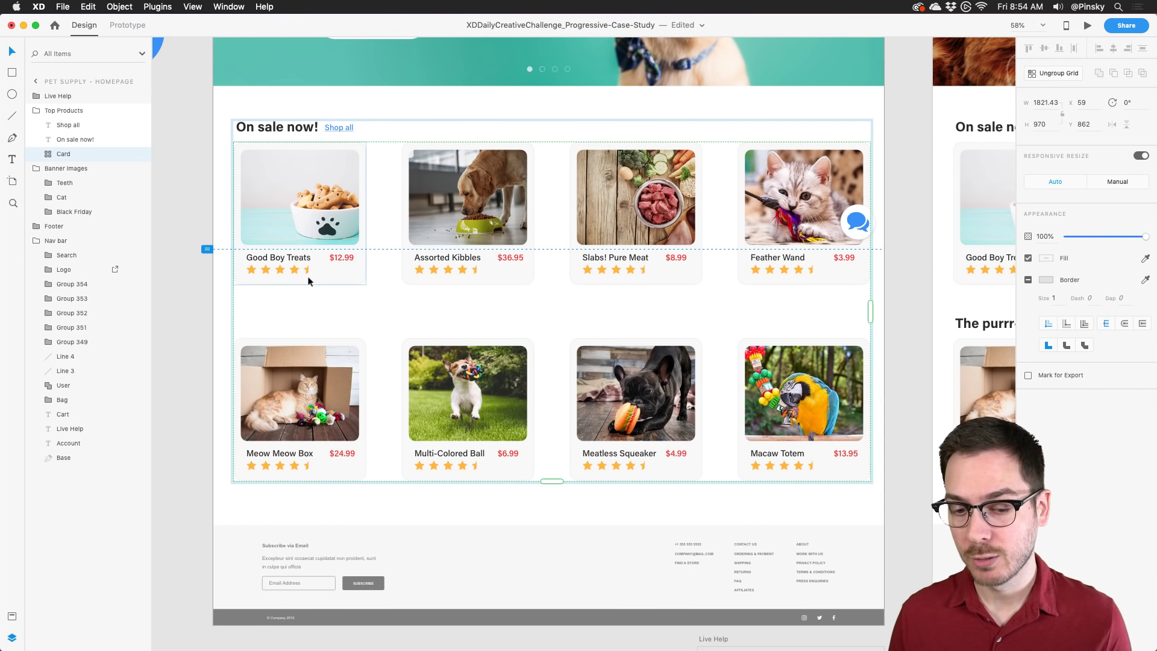
Step: Move the Good Boy Treats card's star rating and product name to the right and its price up onto the product image
scroll(296, 278, up, 5)
double_click(320, 228)
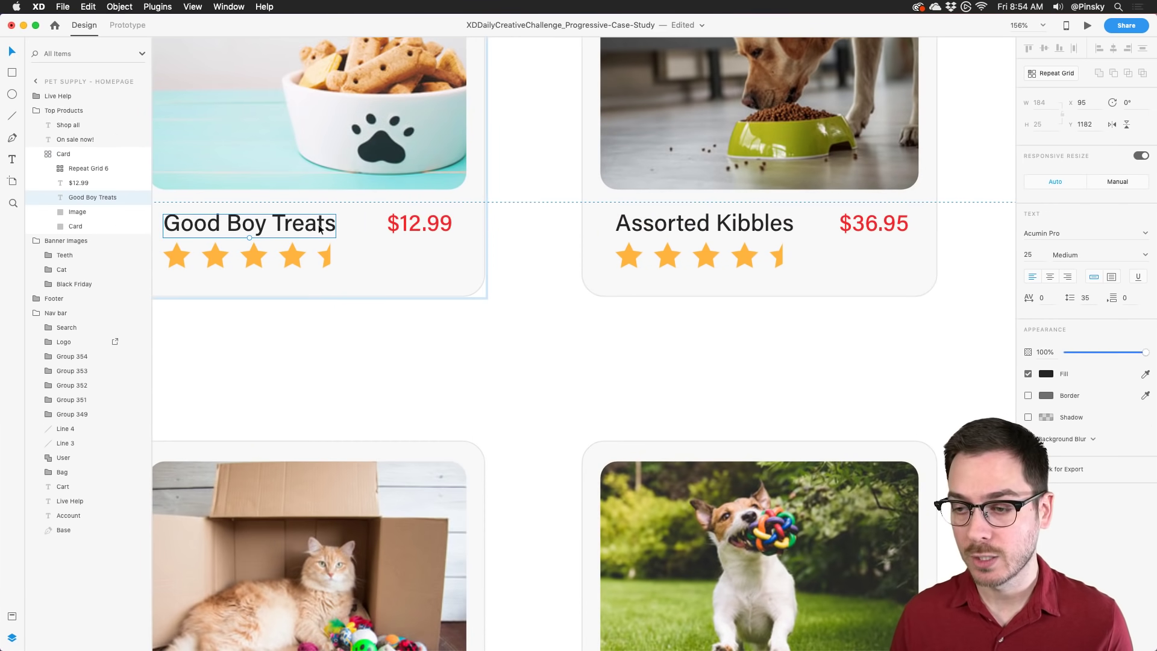
scroll(318, 223, left, 2)
double_click(318, 217)
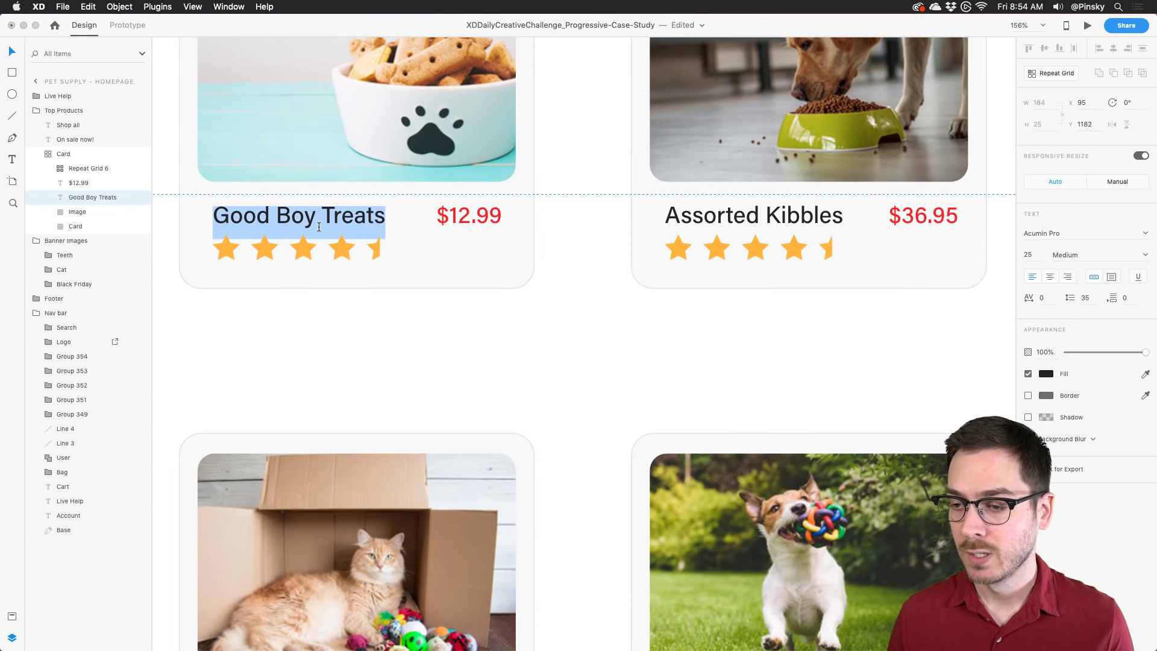
key(Escape)
drag(336, 246, 403, 250)
drag(344, 214, 404, 213)
drag(500, 217, 490, 157)
scroll(490, 158, down, 5)
scroll(490, 161, right, 4)
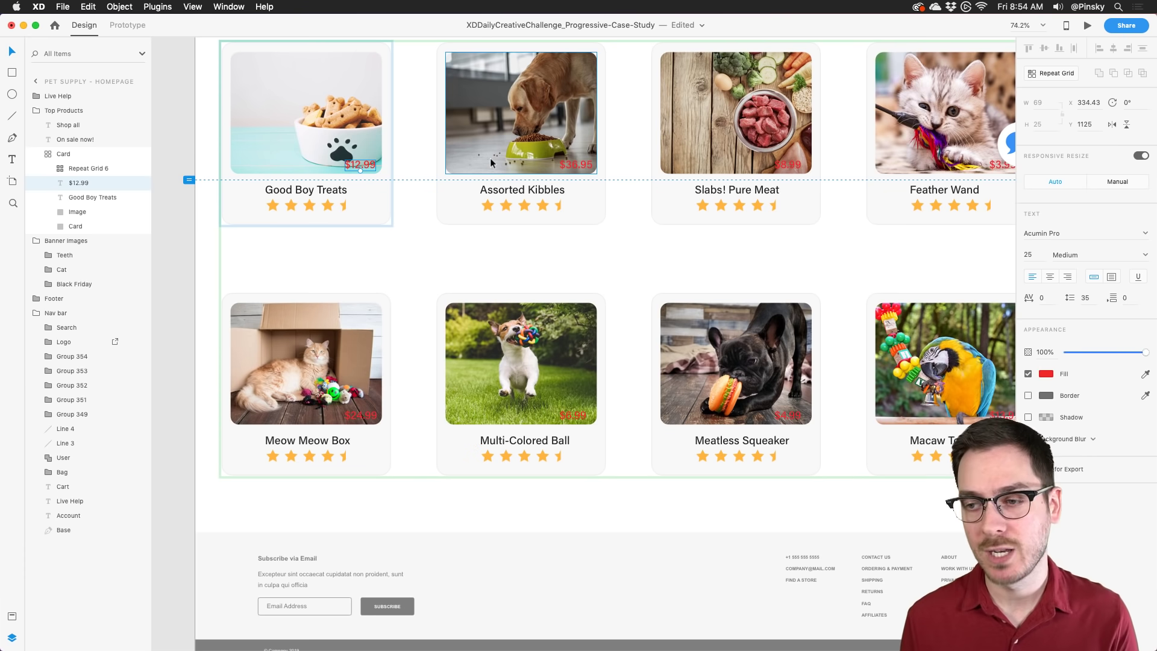
Step: Restore the price, product name and star rating to their original positions in the card, and select the whole card grid
key(shift+Down)
key(shift+Down)
key(shift+Down)
key(shift+Down)
key(shift+Down)
key(Tab)
key(shift+Left)
key(shift+Tab)
key(shift+Tab)
key(shift+Left)
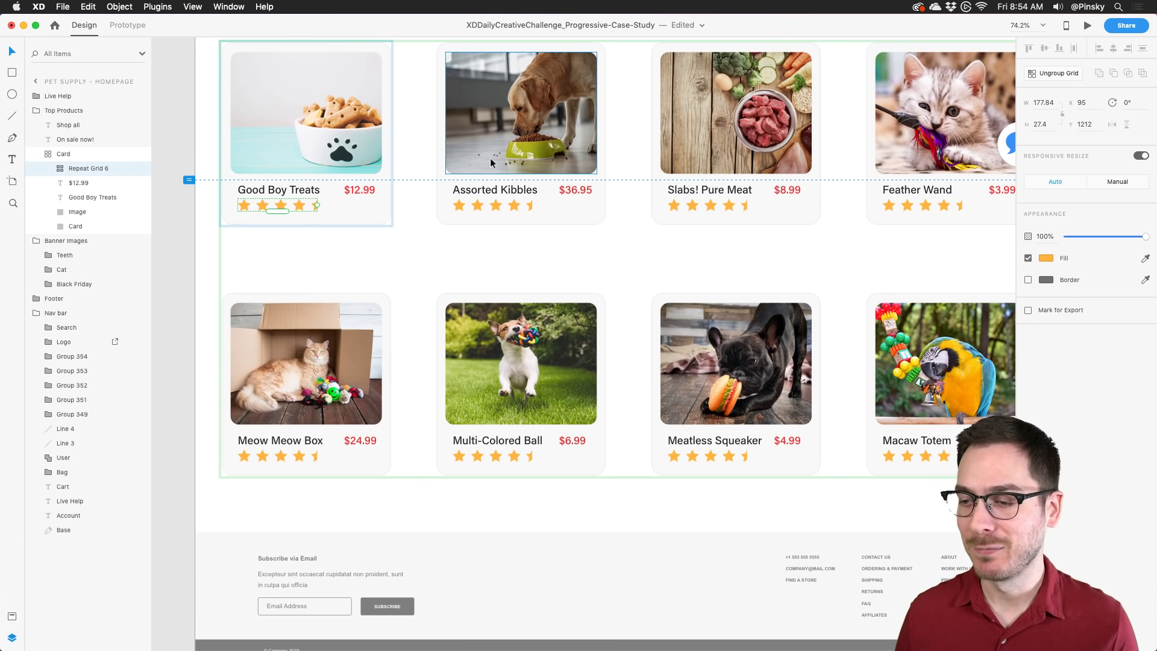
click(422, 254)
scroll(421, 254, down, 3)
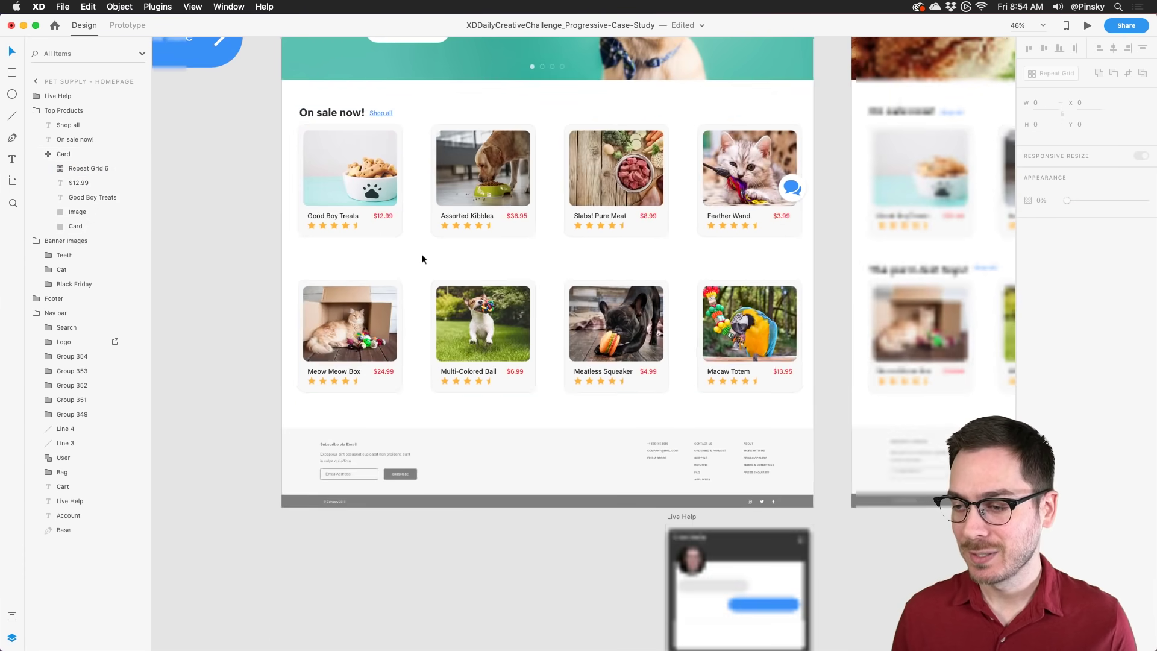
click(422, 255)
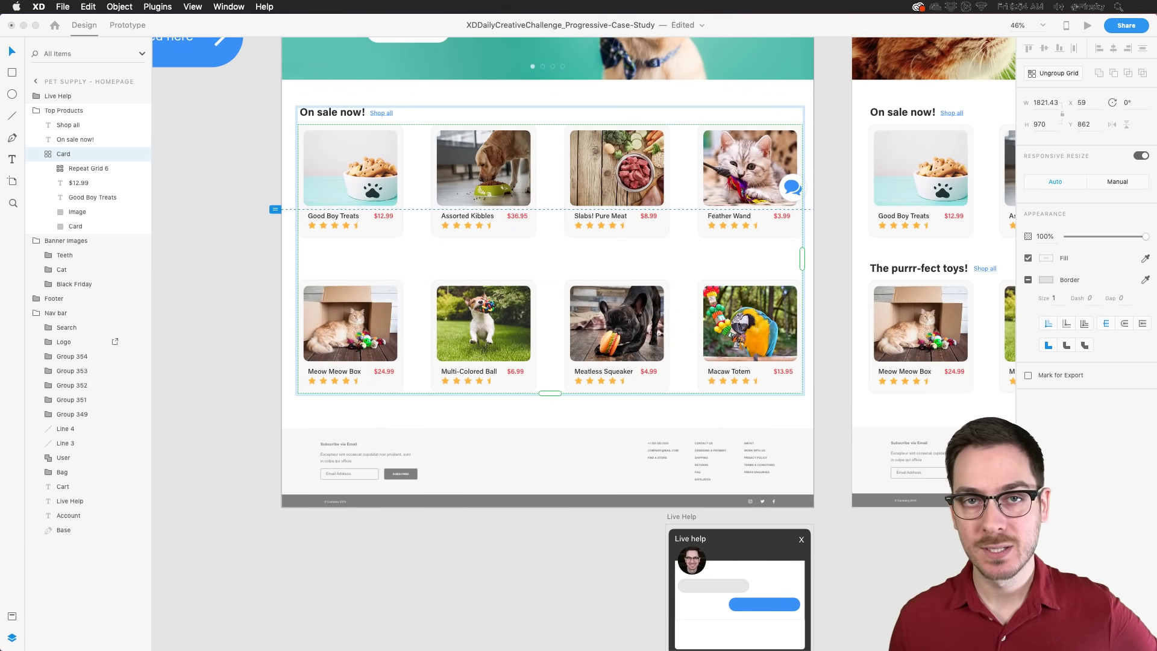
Step: Find the Live Help artboard below the homepage
scroll(606, 241, down, 5)
scroll(607, 241, right, 2)
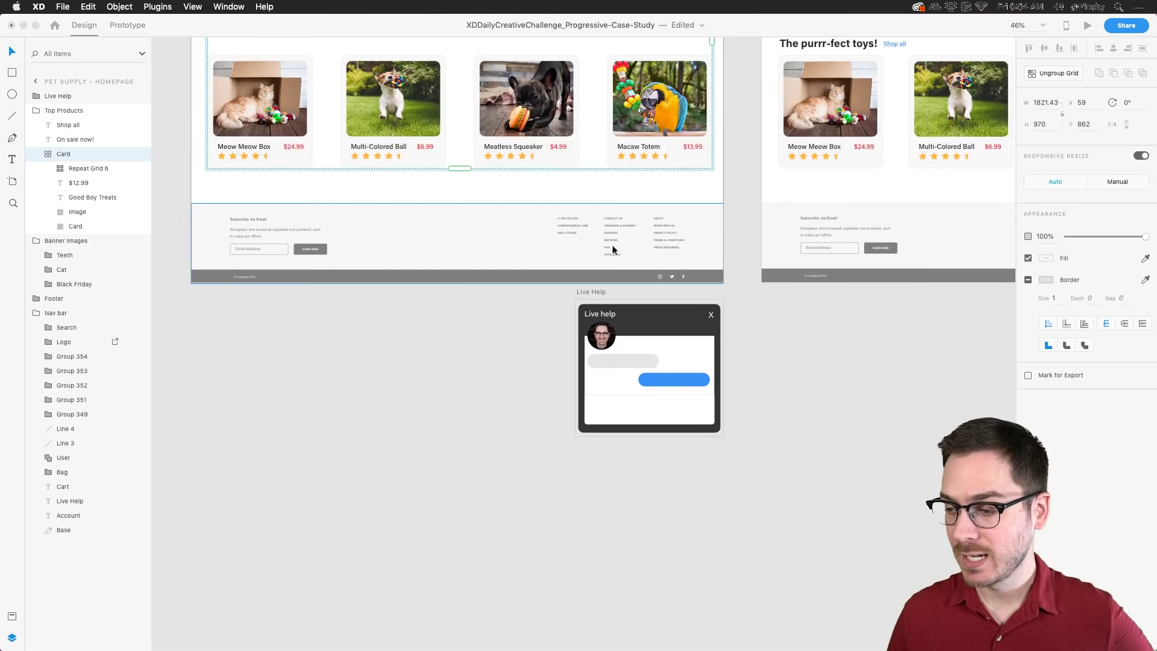
scroll(688, 379, up, 6)
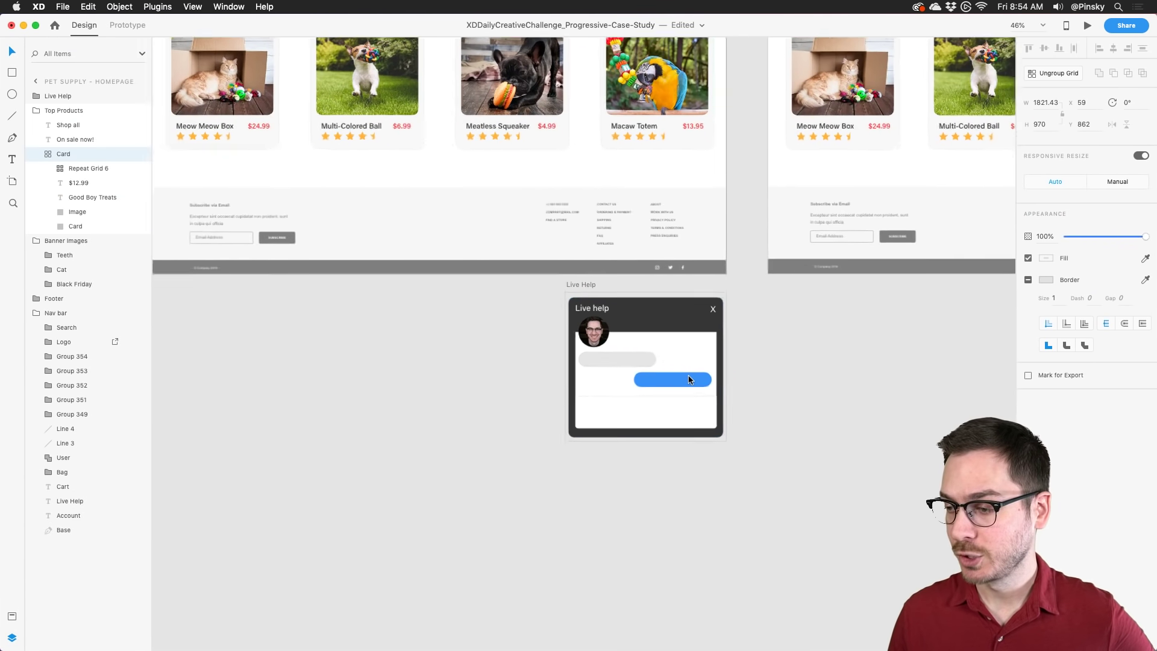